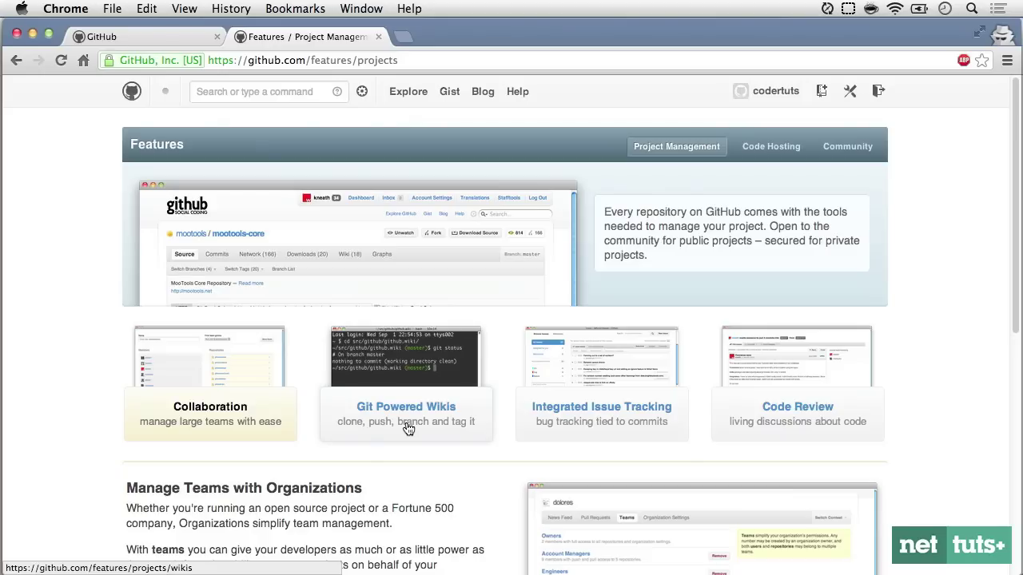
# Close the Features page, open the hello-nettuts repository, and look through its file list and README
pyautogui.press('super+w')
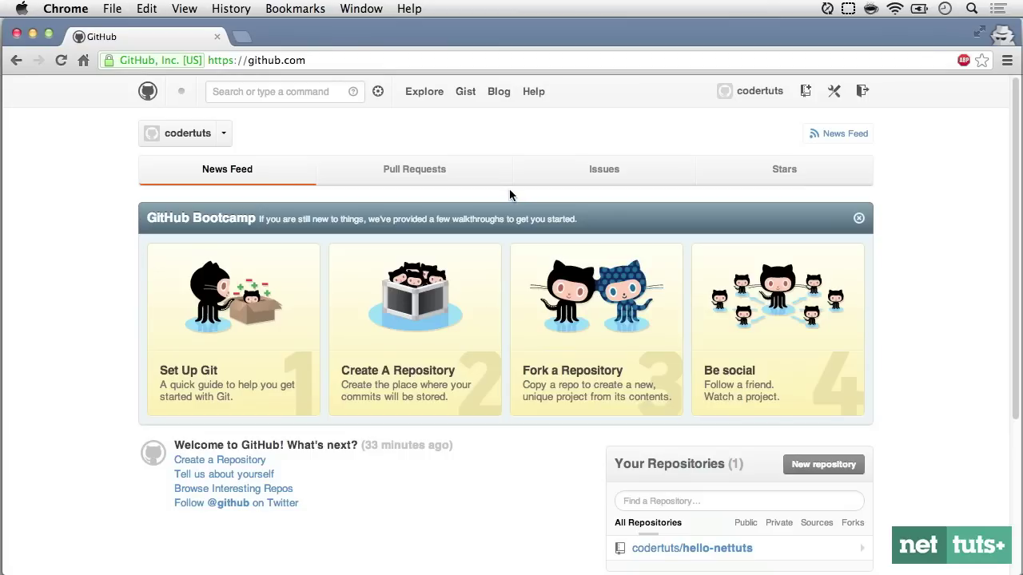
pyautogui.click(761, 100)
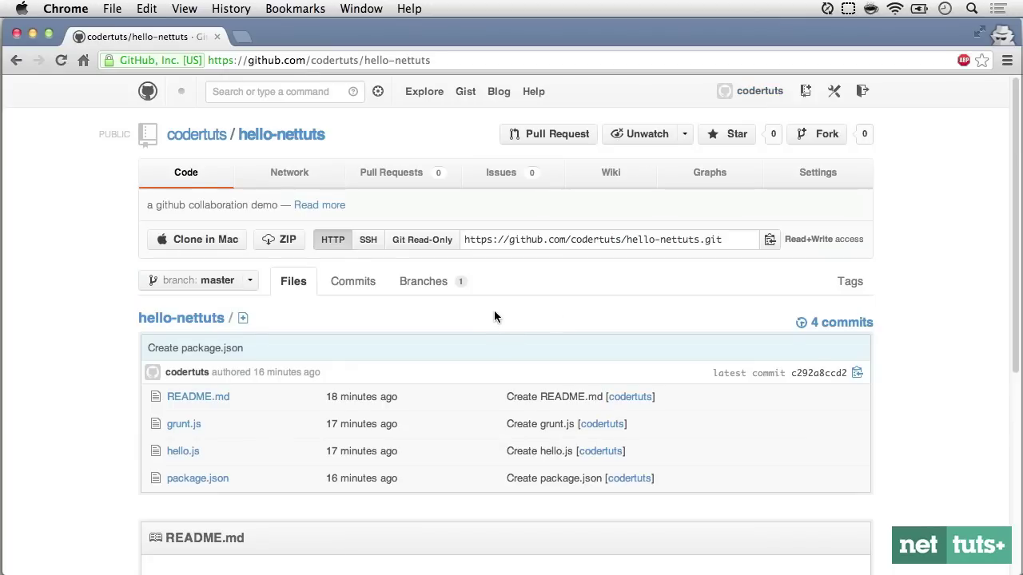
pyautogui.scroll(-5, 493, 317)
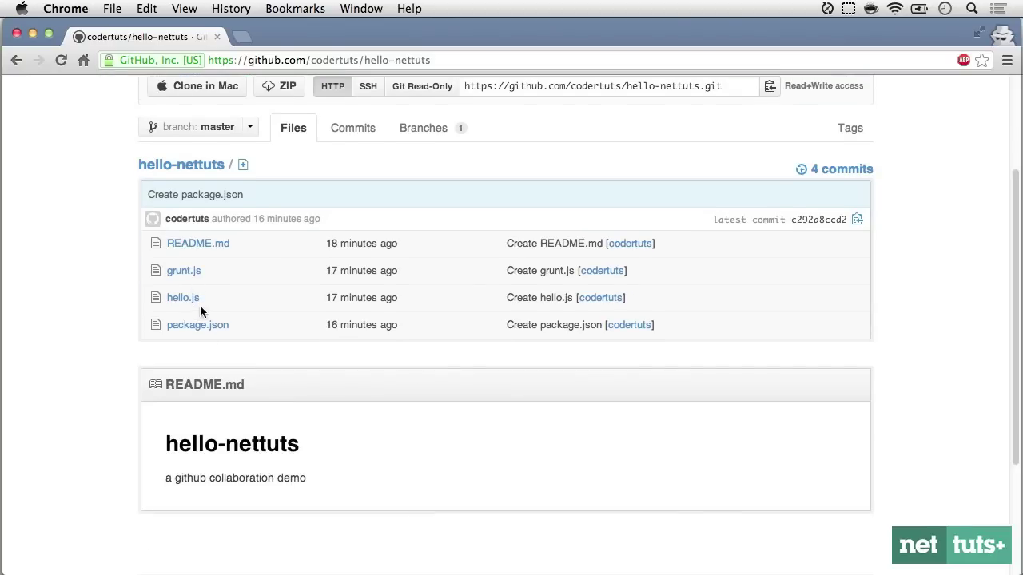
pyautogui.scroll(5, 208, 228)
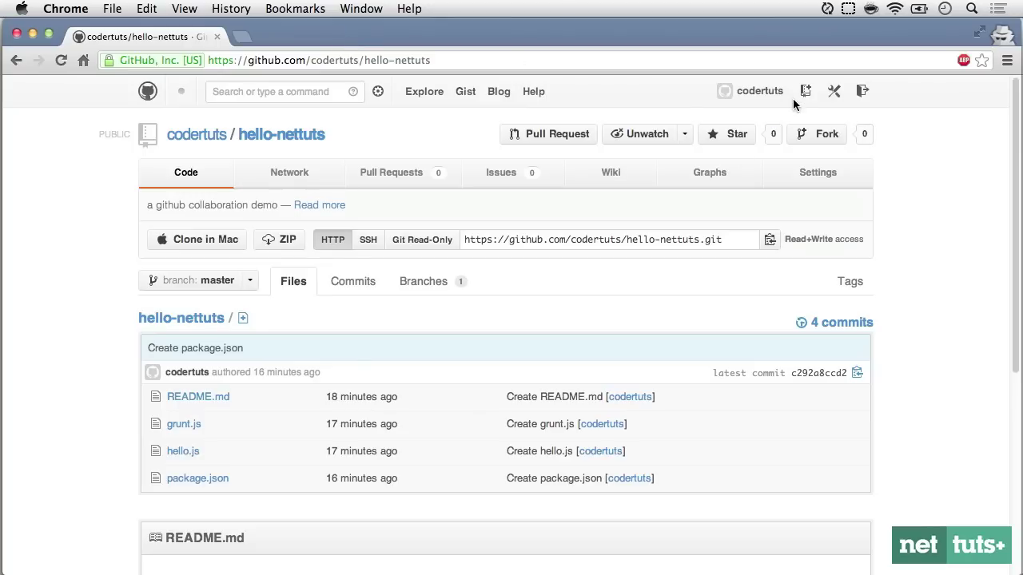
# Create an organization named nettutscoders on the Open Source plan with a billing email, and continue to its dashboard without adding owners
pyautogui.click(835, 94)
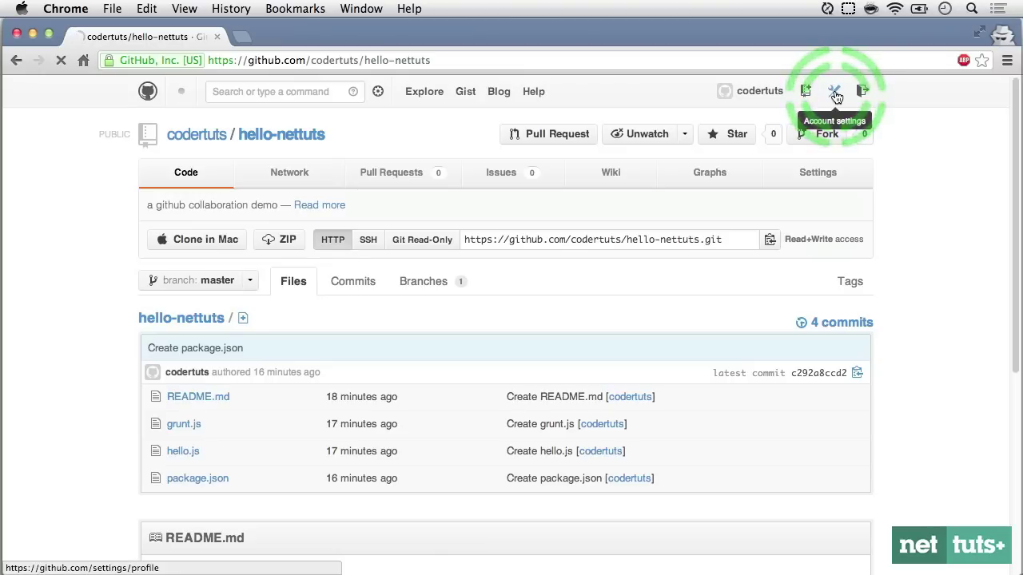
pyautogui.click(206, 470)
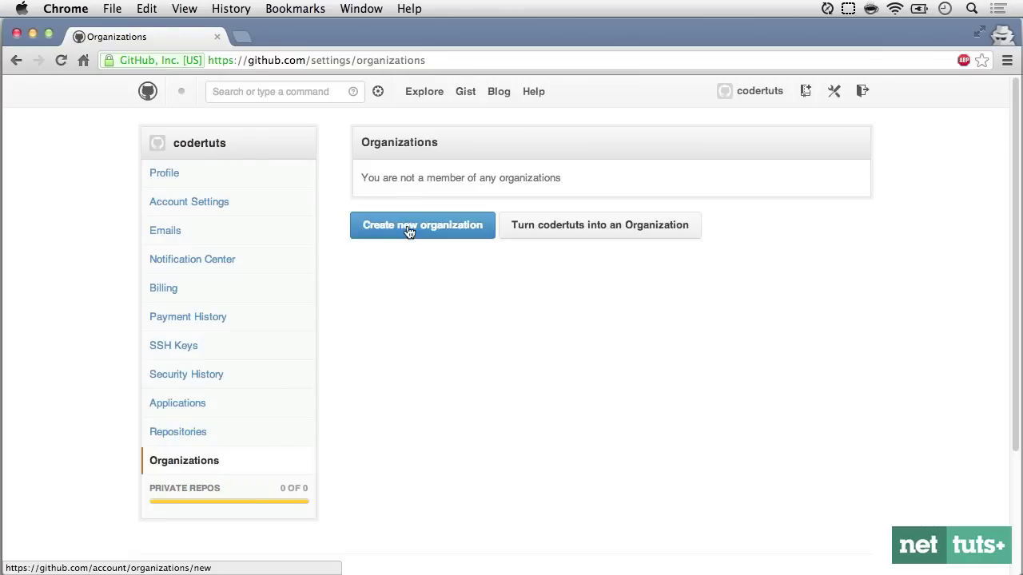
pyautogui.click(409, 231)
pyautogui.write('nettuts')
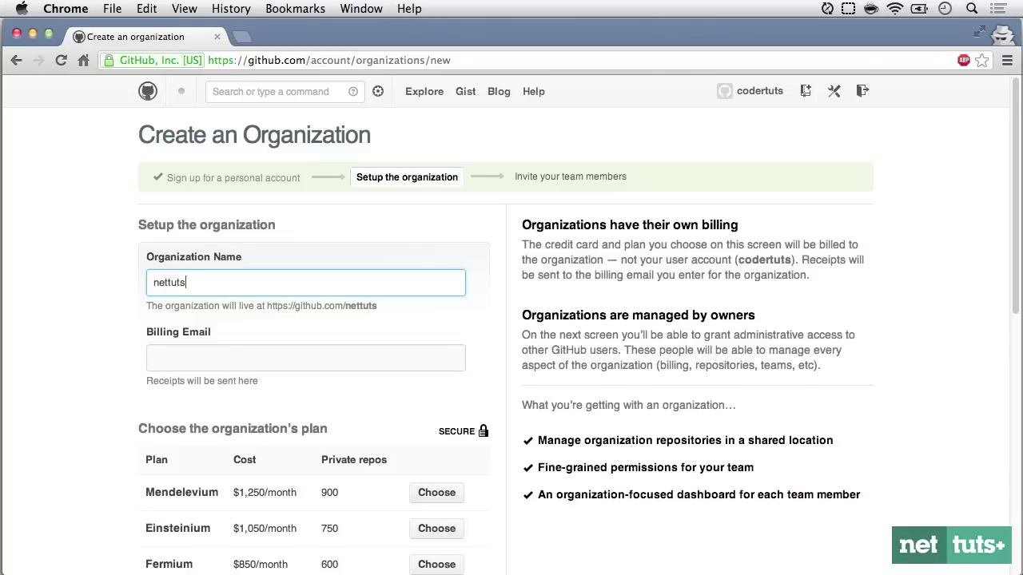
pyautogui.write('coders')
pyautogui.click(379, 358)
pyautogui.scroll(-10, 379, 358)
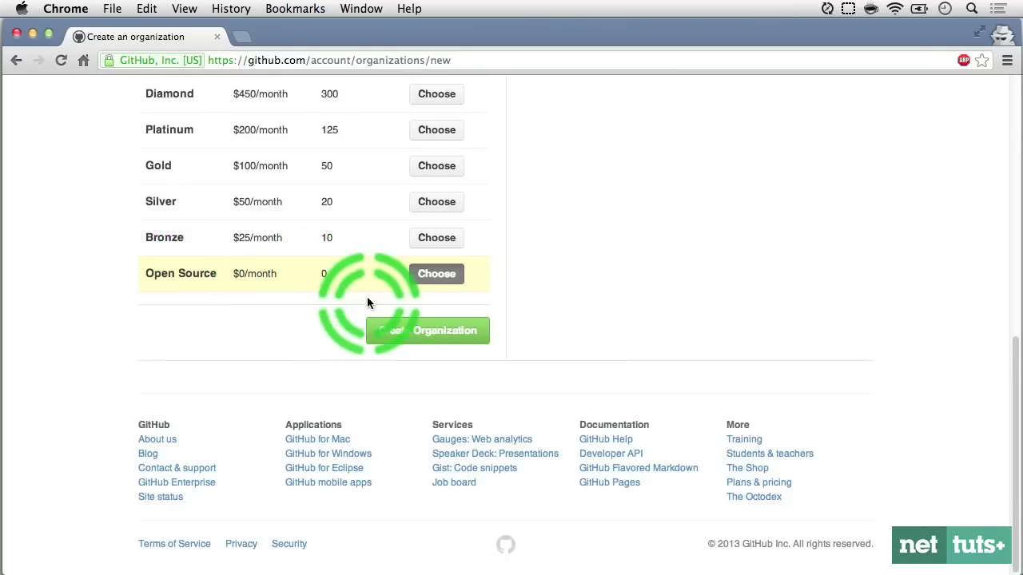
pyautogui.click(411, 331)
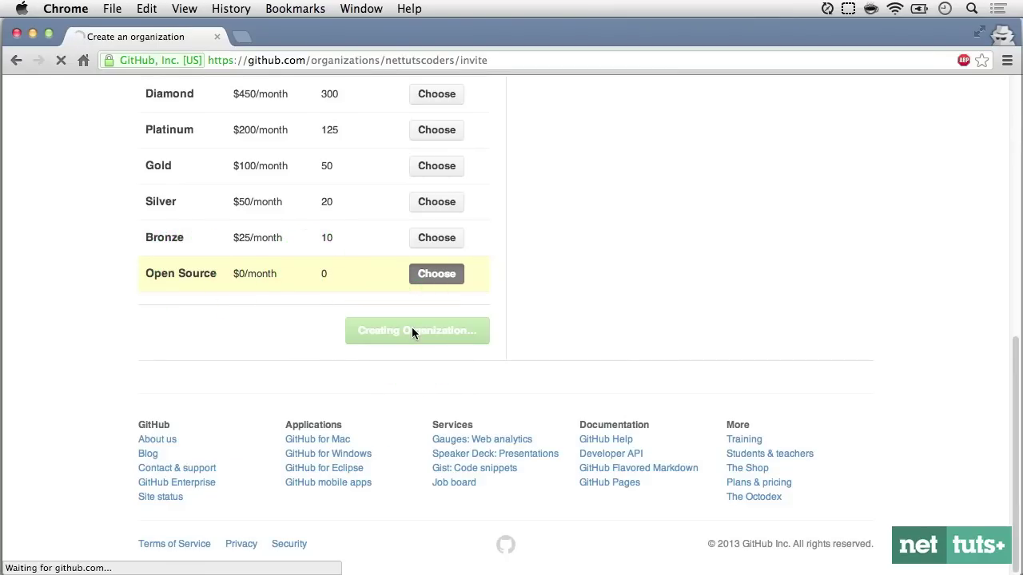
pyautogui.click(342, 312)
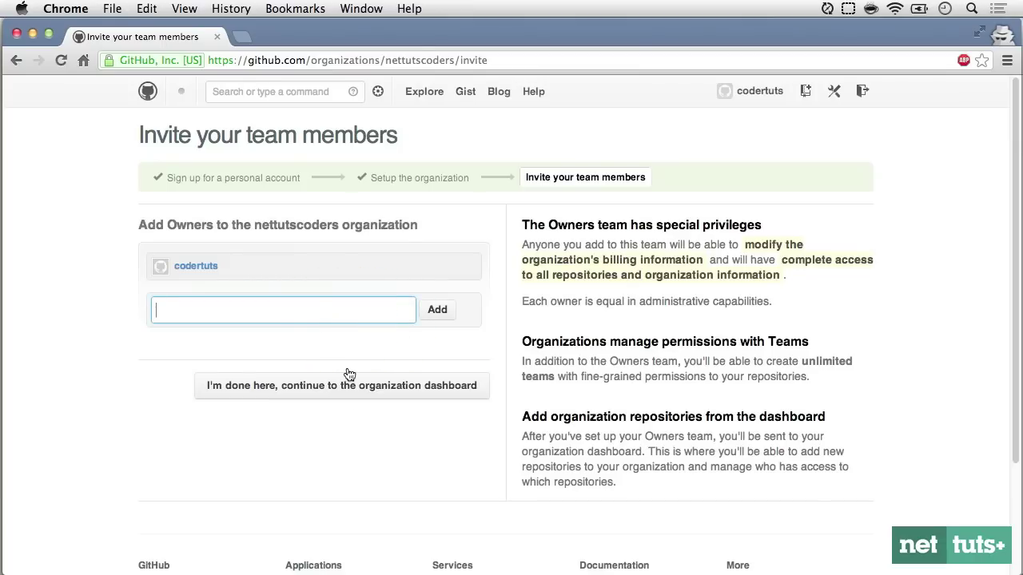
pyautogui.click(400, 386)
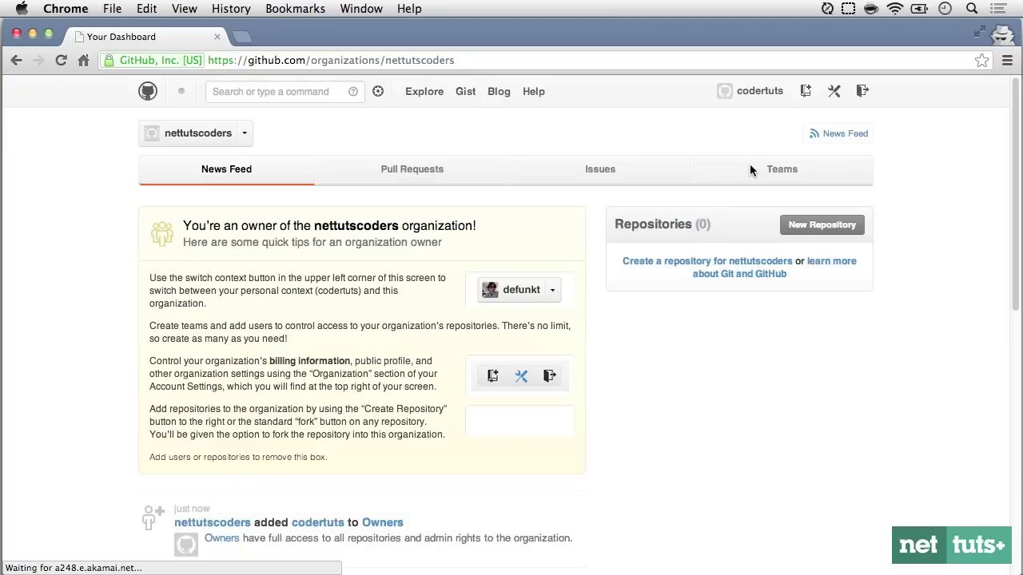
# Open a new team form for the nettutscoders organization and examine its name, permission, member and repository settings
pyautogui.click(774, 170)
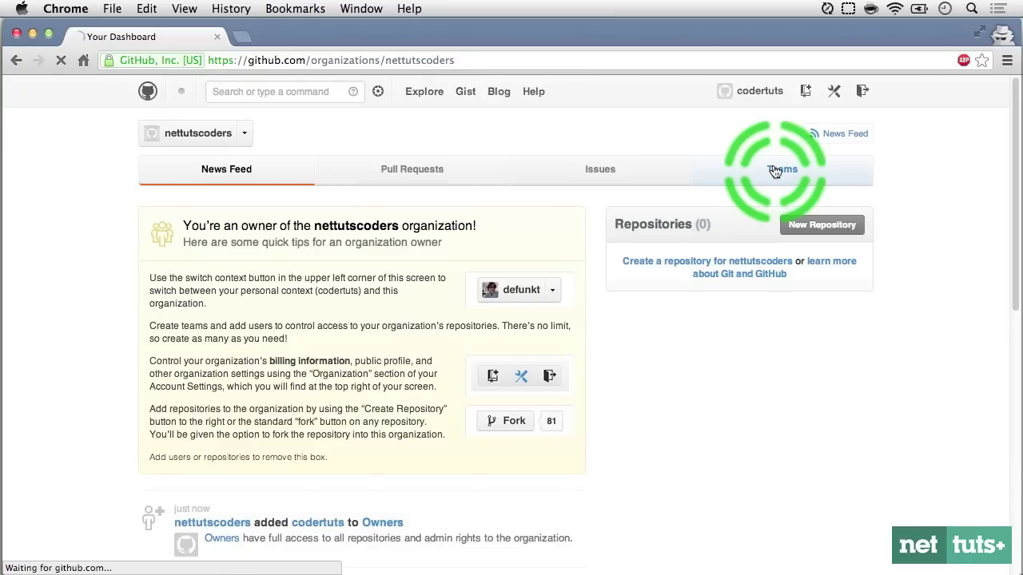
pyautogui.click(546, 294)
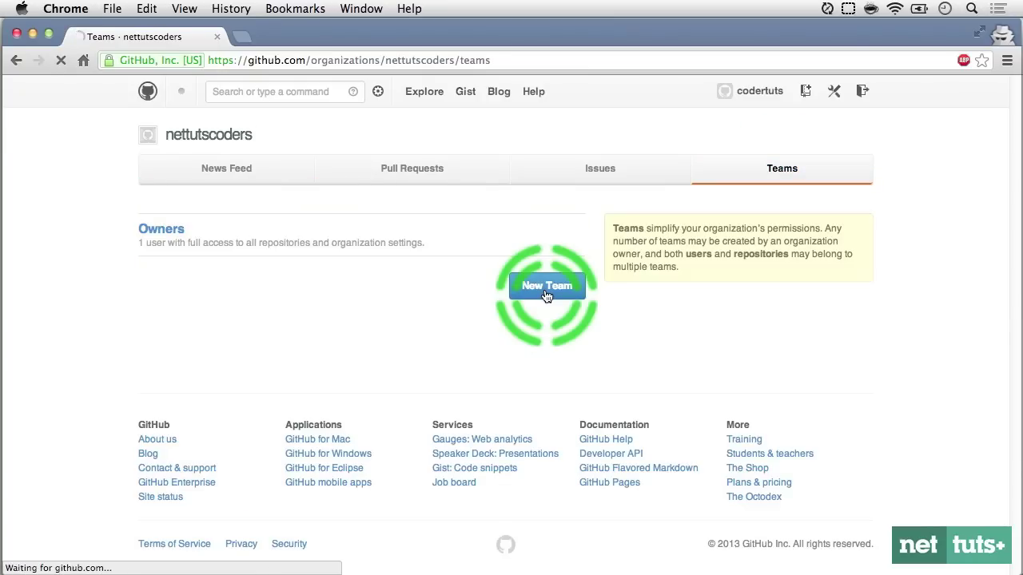
pyautogui.click(379, 237)
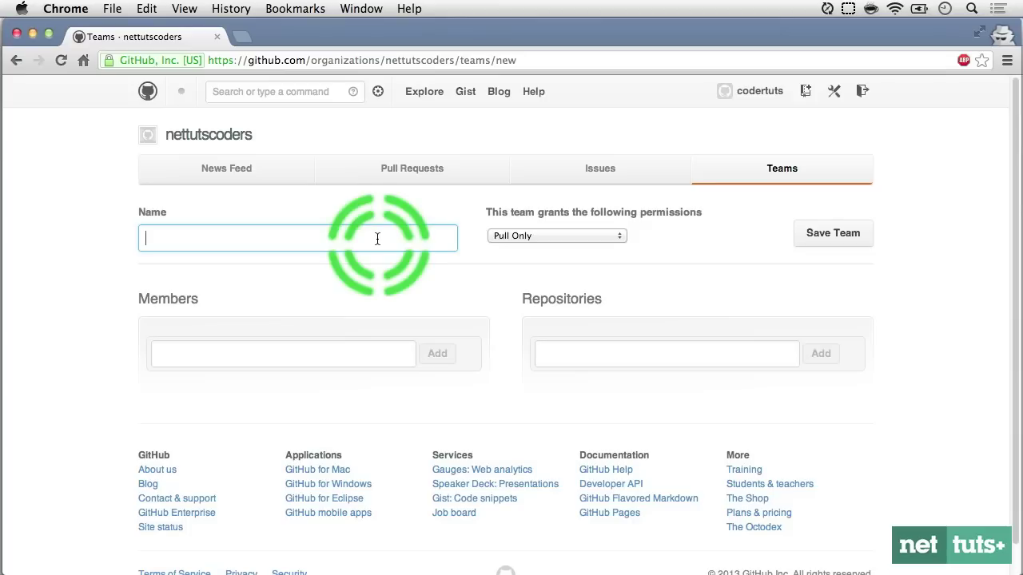
pyautogui.click(552, 236)
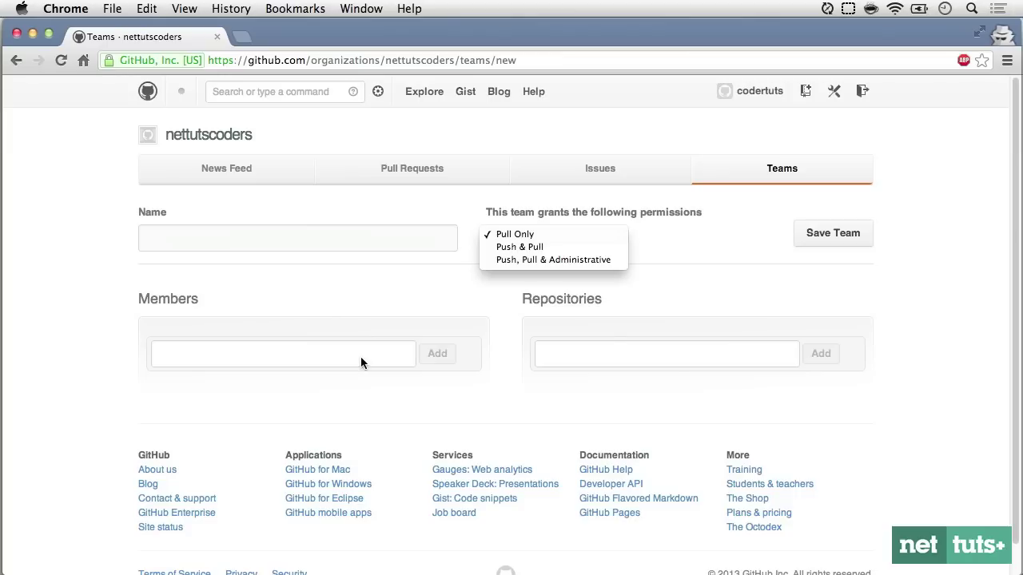
pyautogui.click(631, 349)
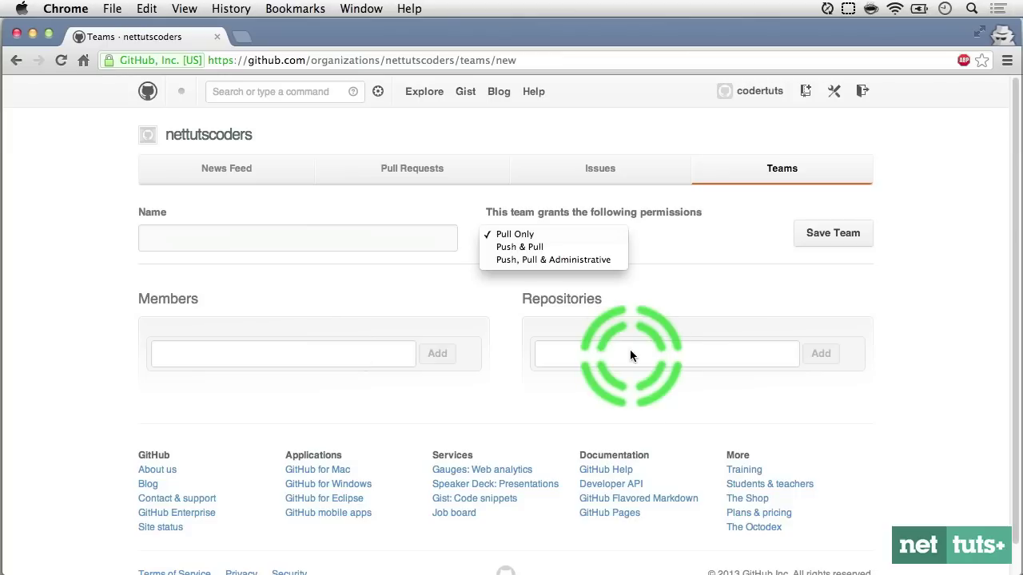
pyautogui.click(817, 237)
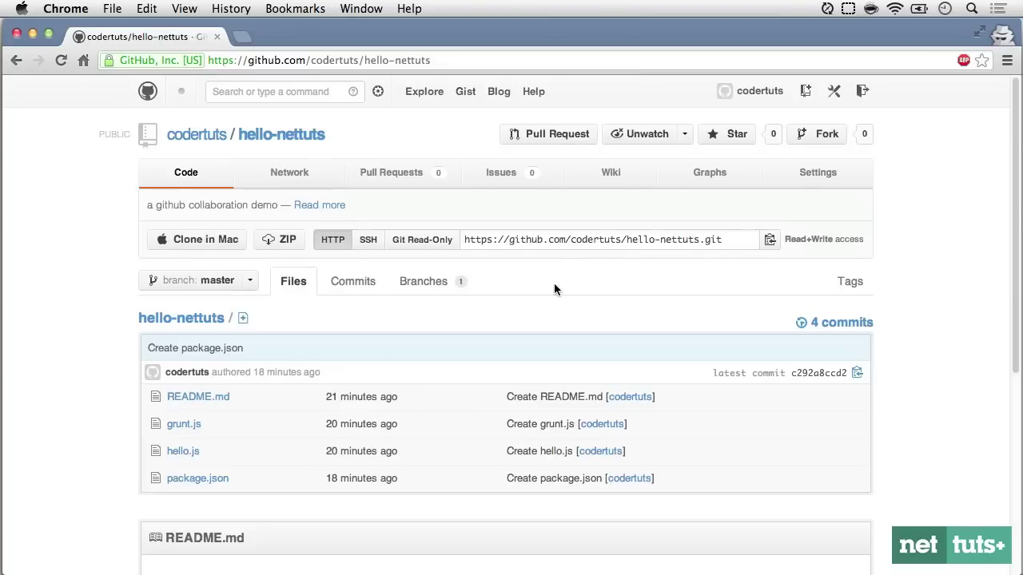
# Compare the access levels that the second account and the owner account have on the hello-nettuts repository
pyautogui.click(568, 247)
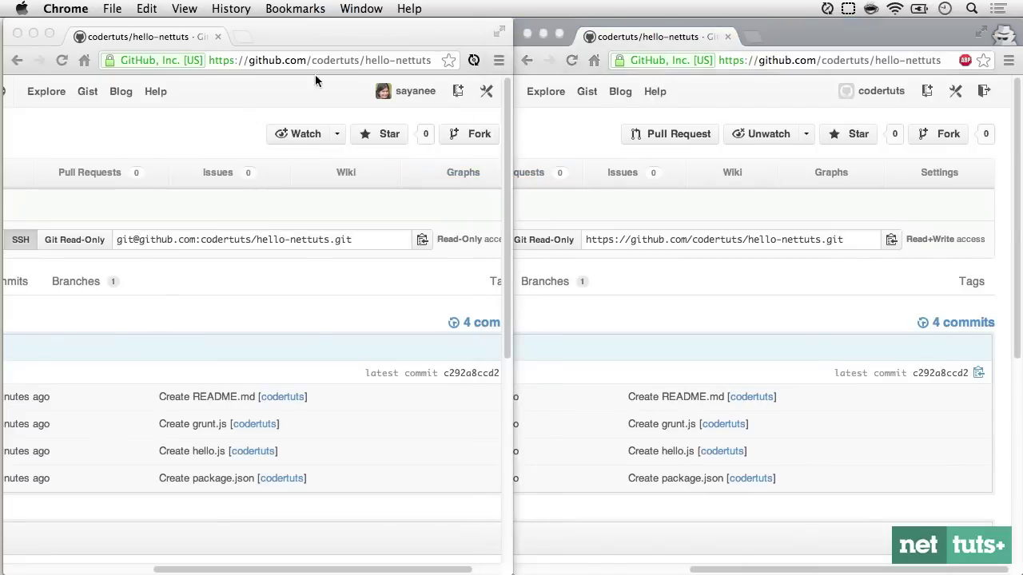
pyautogui.click(331, 70)
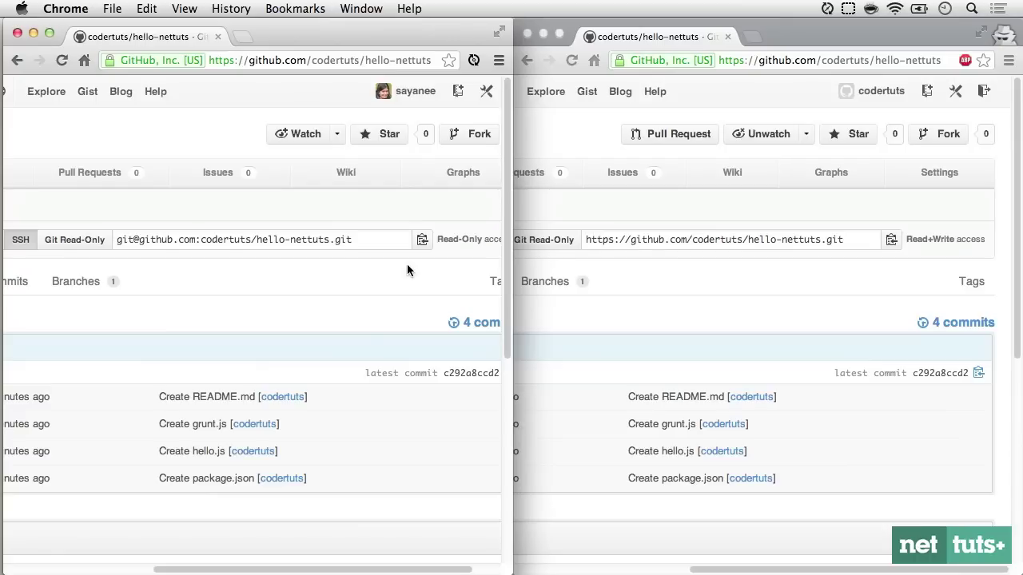
pyautogui.hscroll(3, 407, 263)
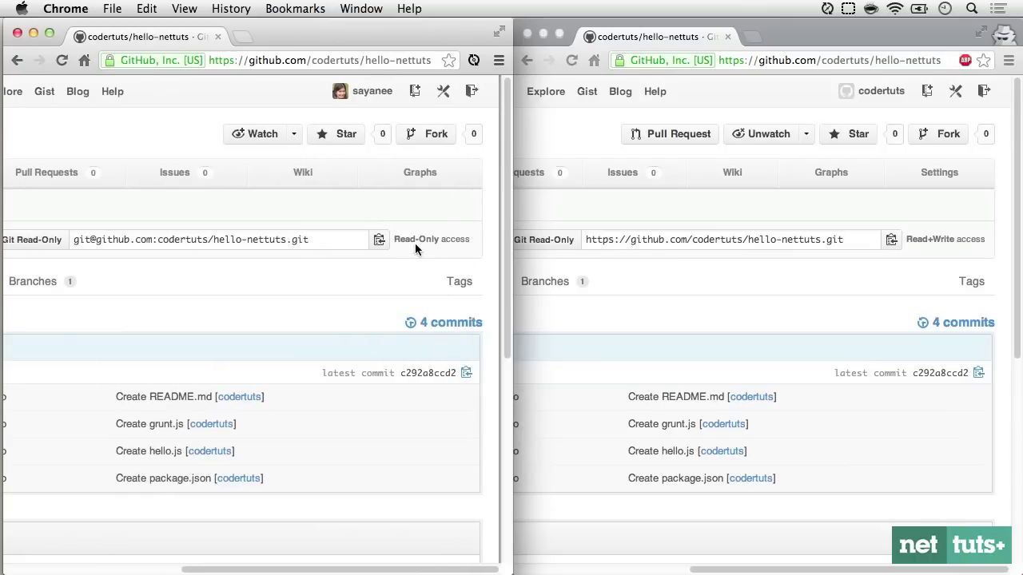
pyautogui.click(763, 272)
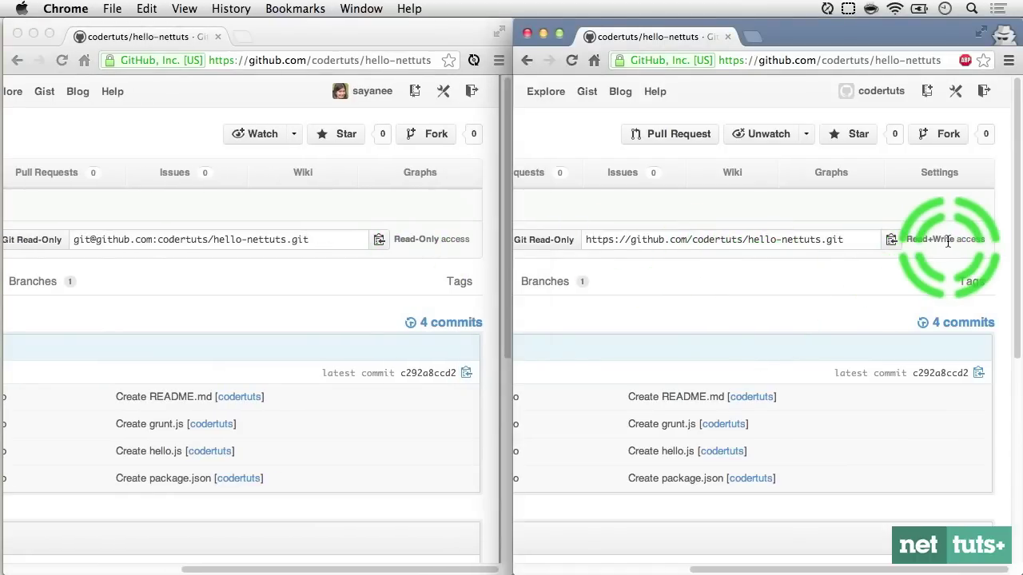
# Add the second account's username as a collaborator in the hello-nettuts repository settings
pyautogui.click(948, 178)
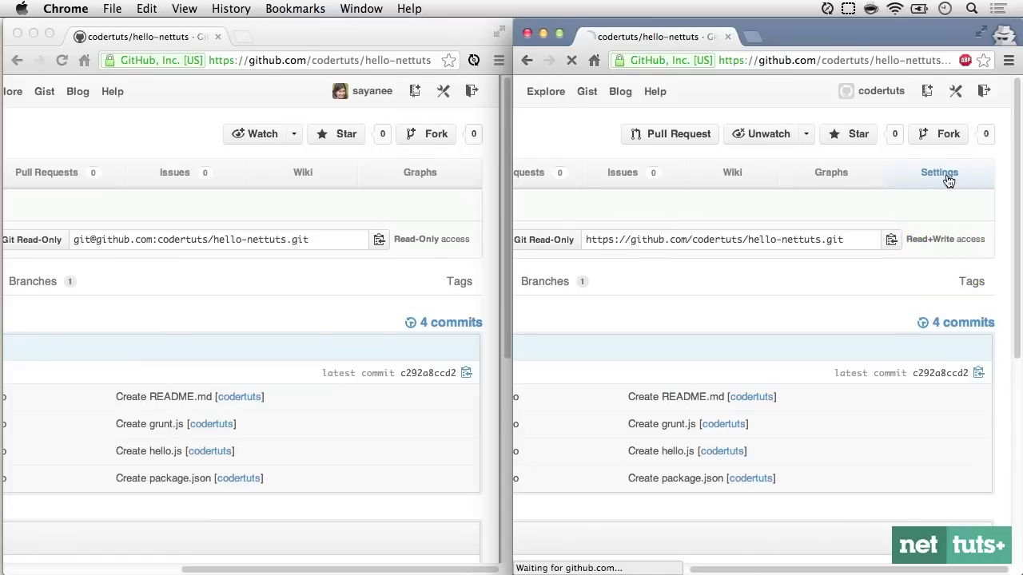
pyautogui.click(587, 249)
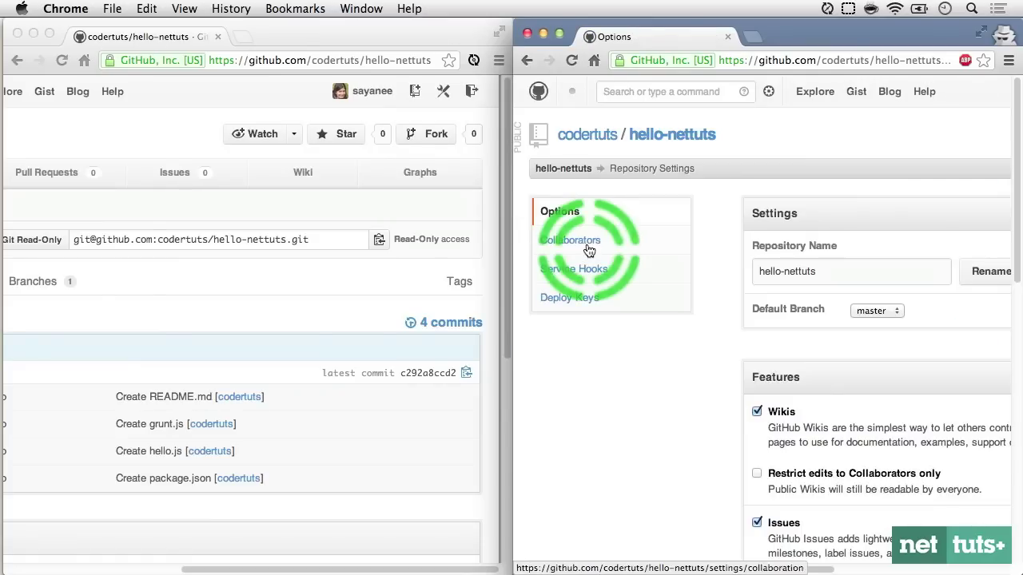
pyautogui.write('sayanee')
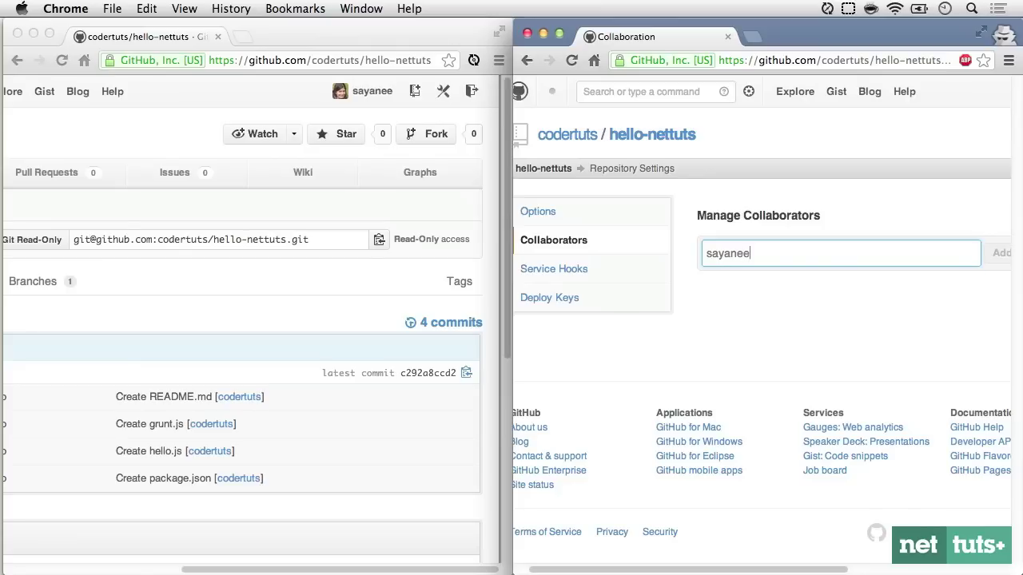
pyautogui.press('Return')
# Reload the hello-nettuts repository in the second account's window and check its access level
pyautogui.click(427, 237)
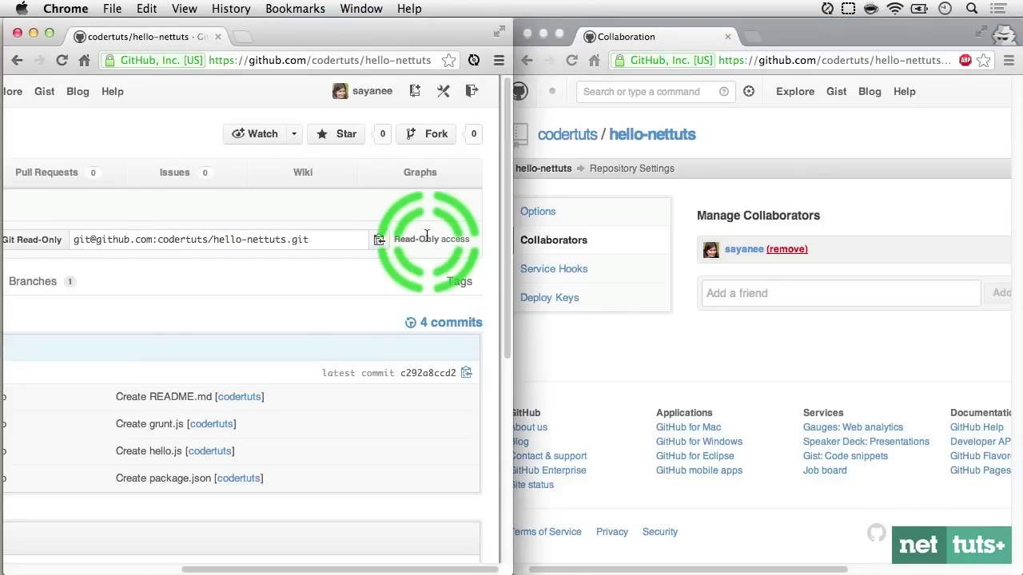
pyautogui.press('super+r')
pyautogui.click(432, 239)
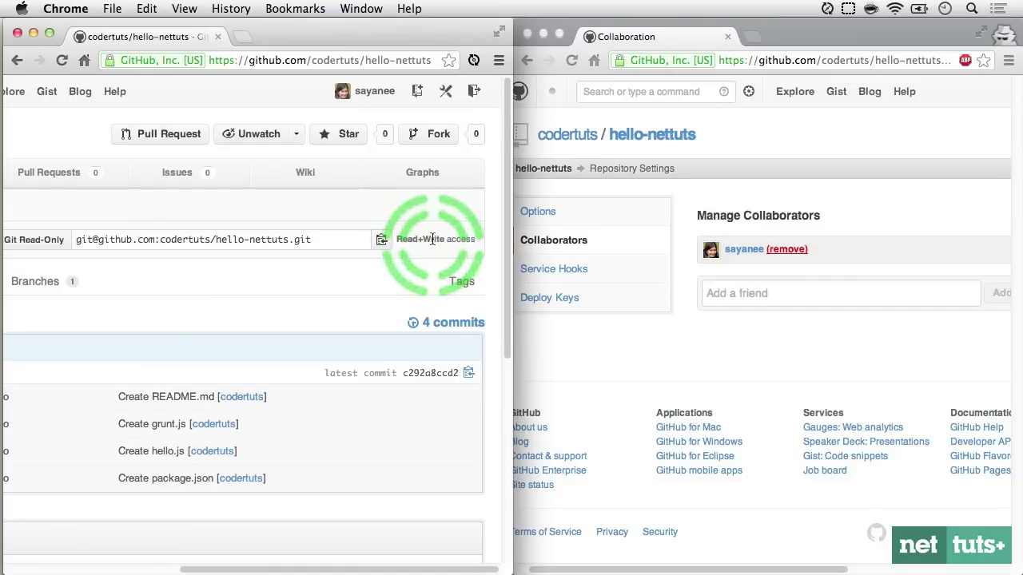
# Remove the second account from the collaborators of the hello-nettuts repository
pyautogui.click(557, 348)
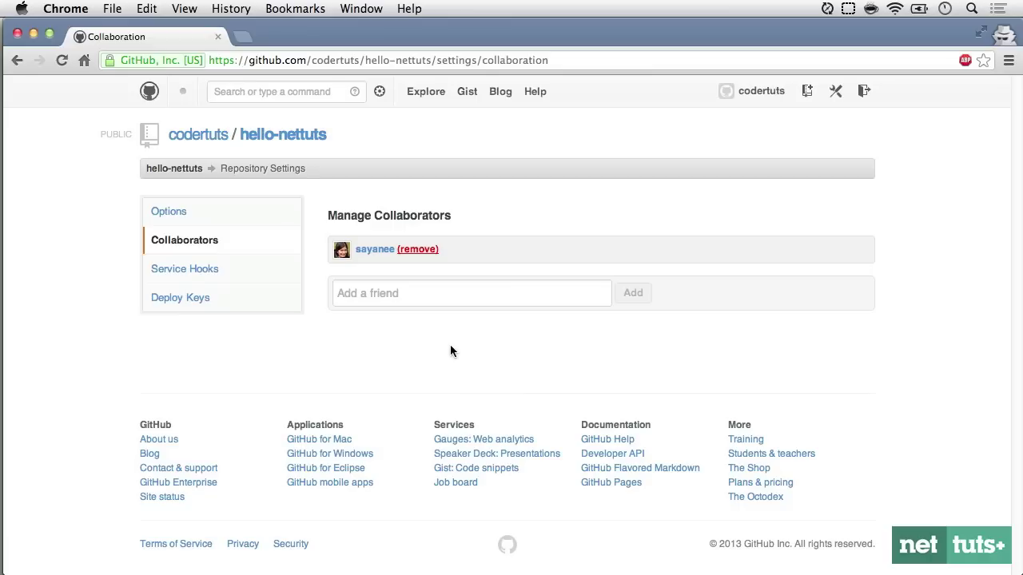
pyautogui.click(427, 251)
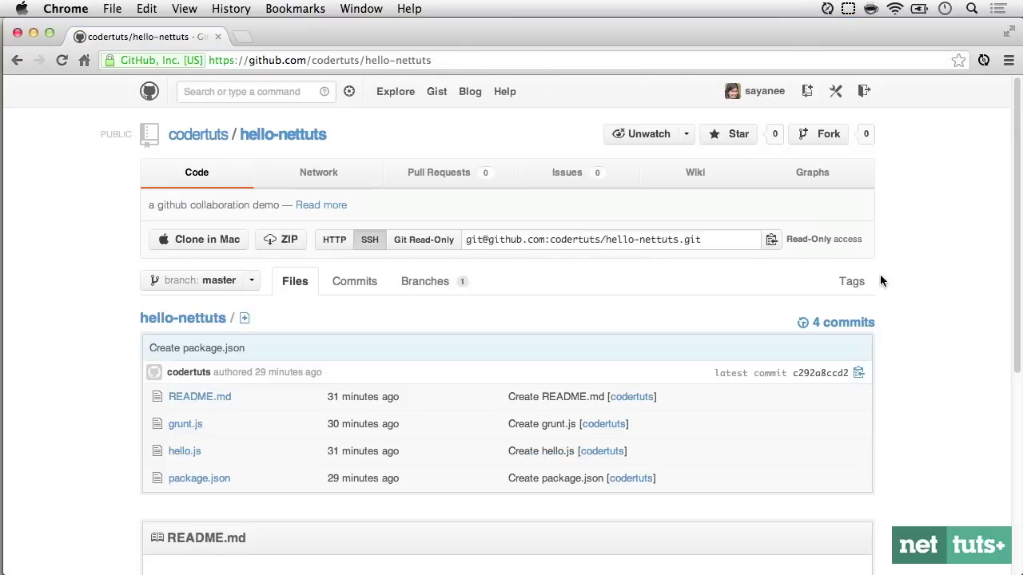
# Fork codertuts/hello-nettuts into the second account and select the fork's SSH clone URL
pyautogui.click(829, 242)
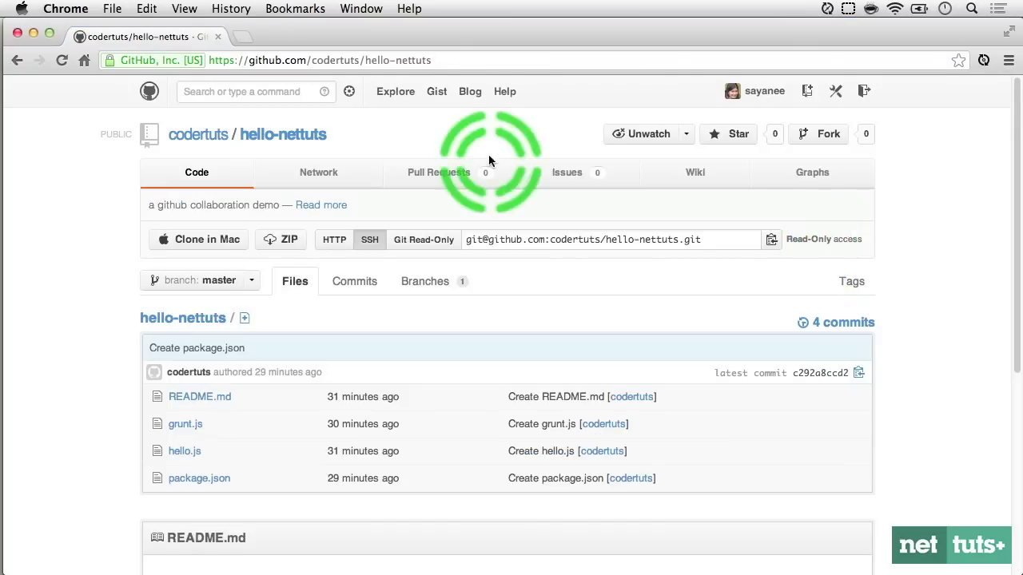
pyautogui.click(827, 136)
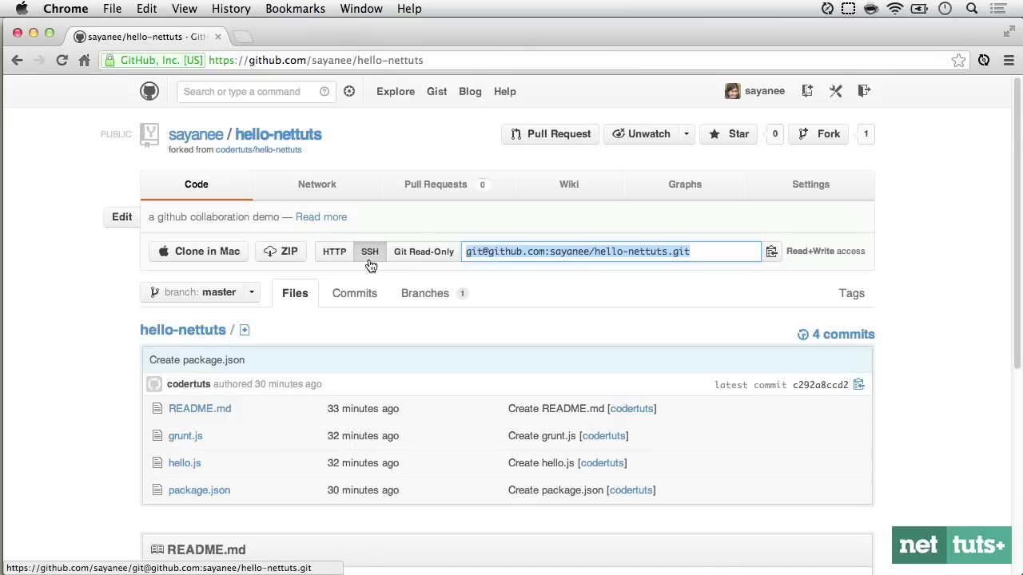
pyautogui.click(369, 264)
pyautogui.click(575, 262)
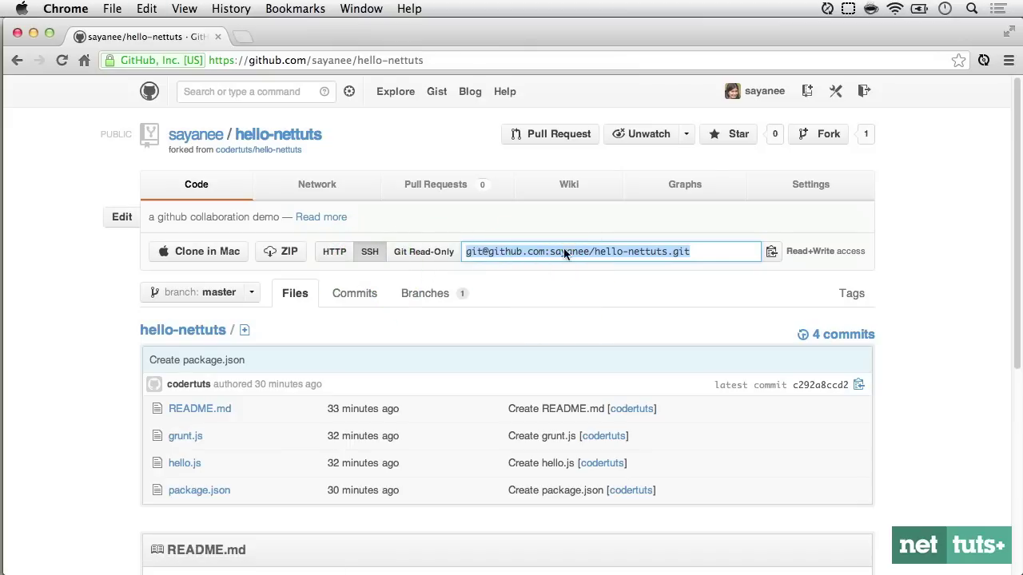
# In the terminal, clone the fork over SSH into a hello-nettuts folder and open that folder in the editor with "subl ."
pyautogui.write('git clone')
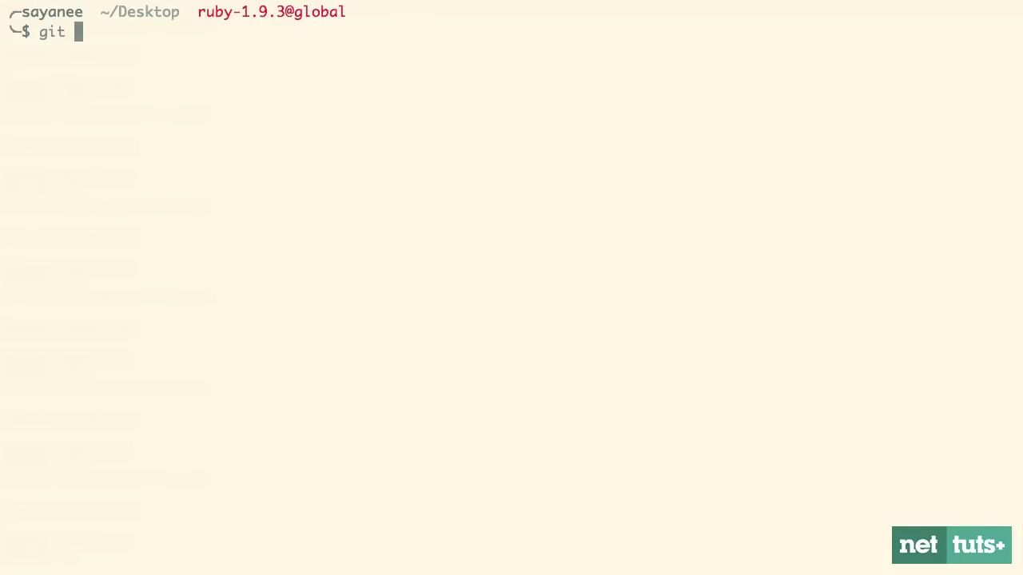
pyautogui.write('cd he')
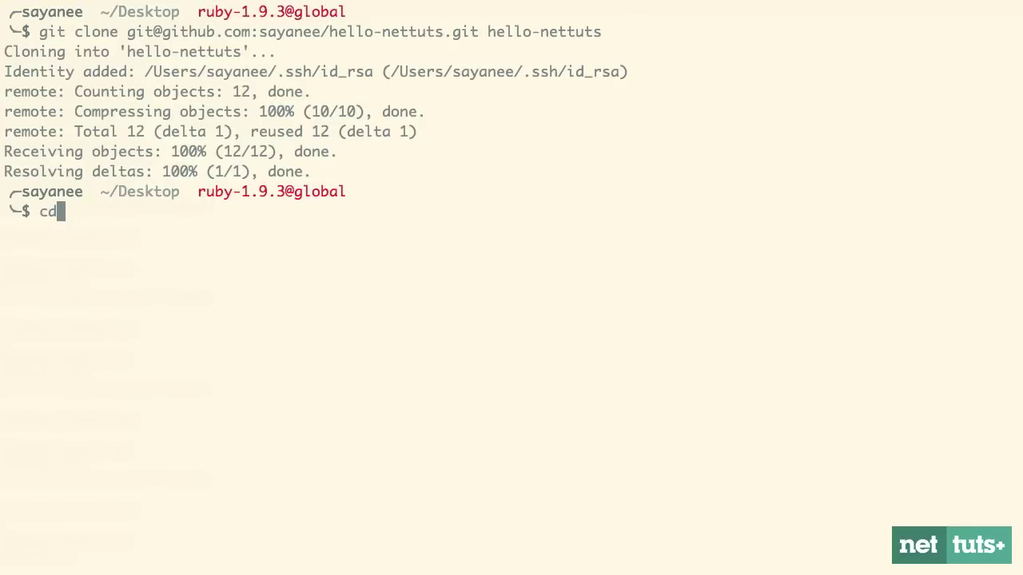
pyautogui.press('Tab')
pyautogui.press('Return')
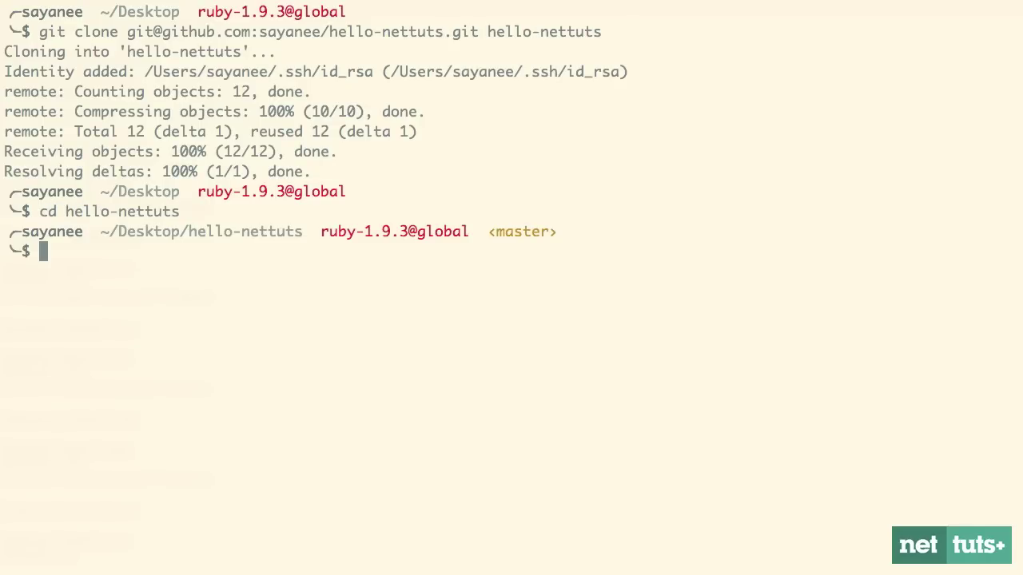
pyautogui.write('subl .')
pyautogui.press('Return')
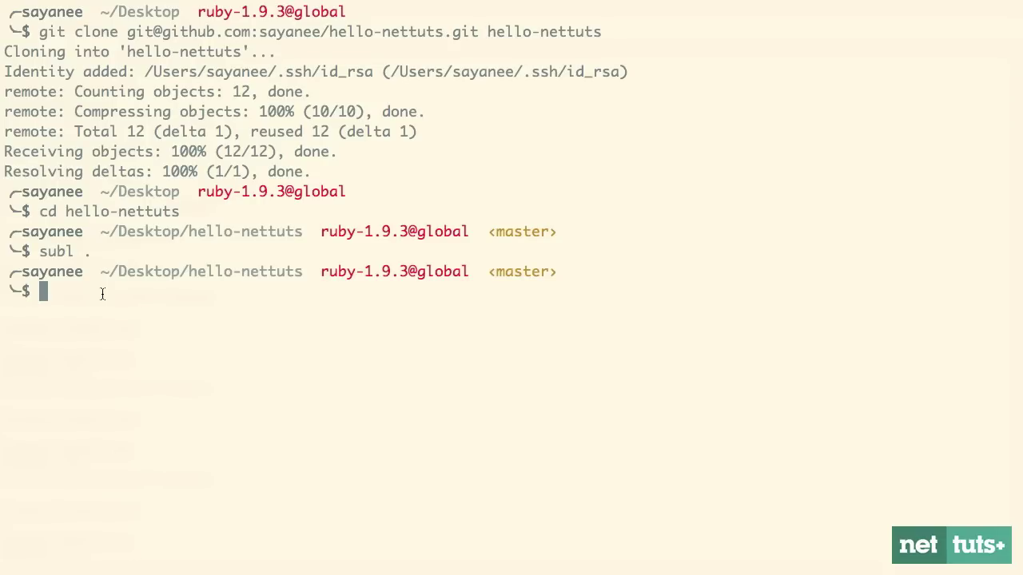
# Create and check out a new branch named readme in the local hello-nettuts clone with "git checkout -b readme"
pyautogui.write('git checkuout')
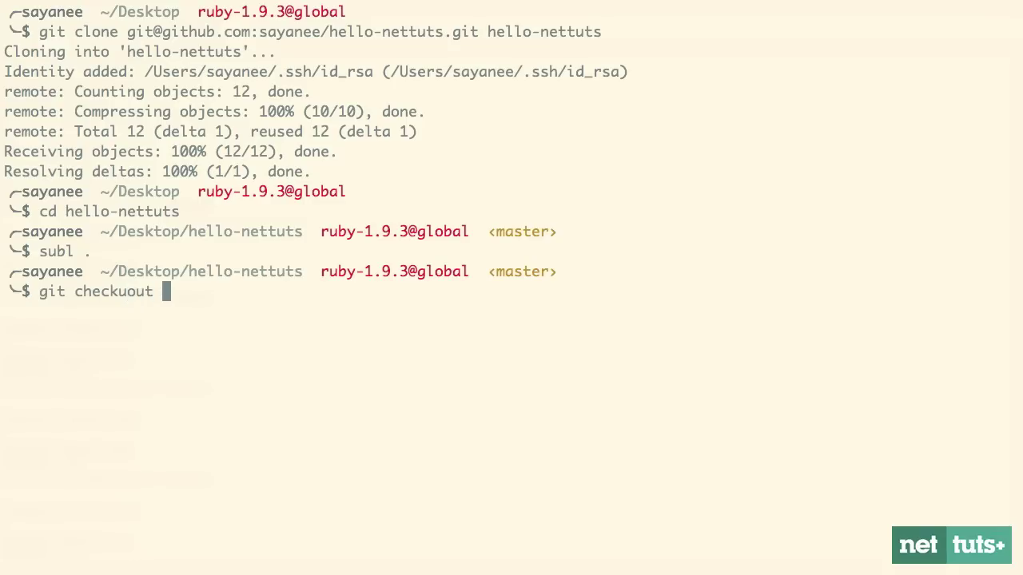
pyautogui.press('BackSpace')
pyautogui.press('BackSpace')
pyautogui.press('BackSpace')
pyautogui.press('BackSpace')
pyautogui.press('BackSpace')
pyautogui.write('out -b rea')
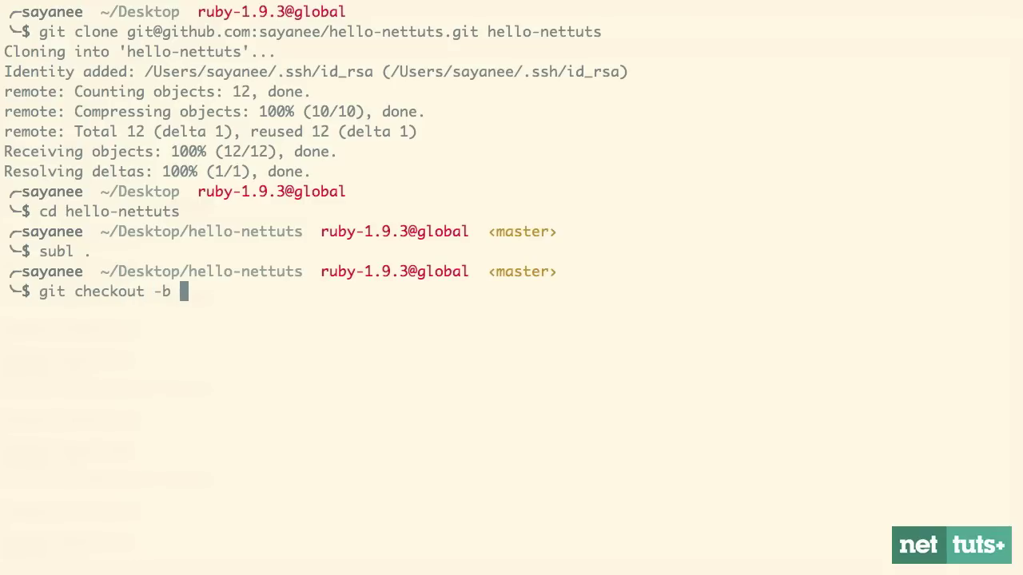
pyautogui.write('dme')
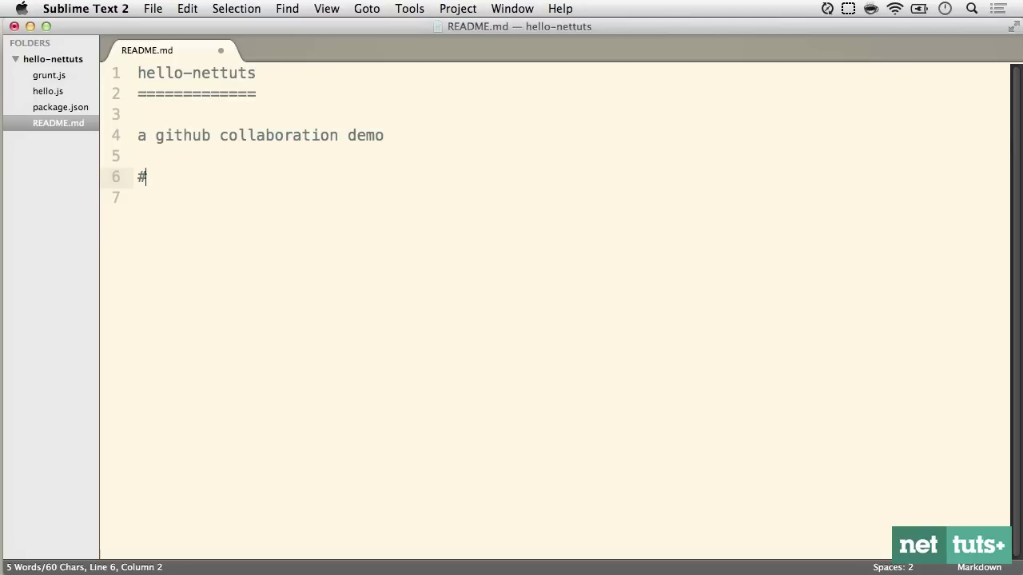
# Add a "#Pull Requests" heading to README.md, followed by a blank line and the text "they are awesome!"
pyautogui.write('Pull Requests')
pyautogui.press('Return')
pyautogui.press('Return')
pyautogui.write('they are')
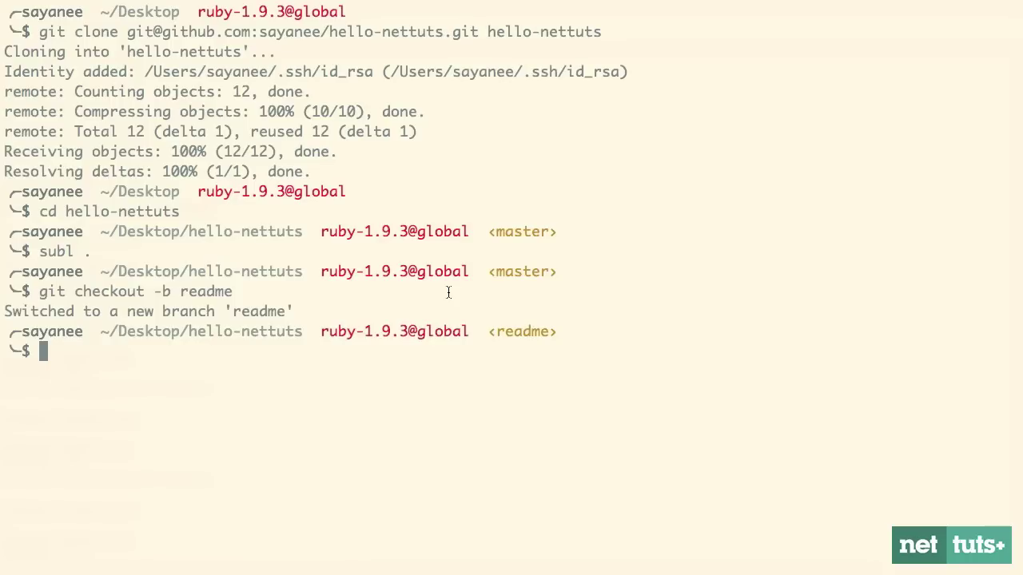
# In the terminal, stage all changes with "git add ." and commit them with the message "edits to readme"
pyautogui.write('git add .')
pyautogui.press('Return')
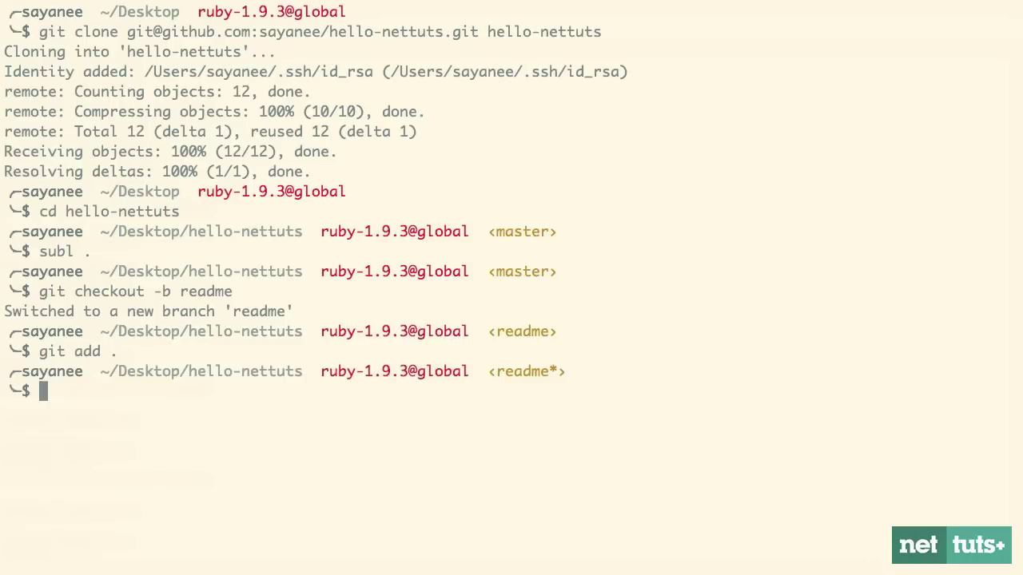
pyautogui.write('git commit -m "edits to readme')
pyautogui.press('Left')
pyautogui.press('Left')
pyautogui.press('Left')
pyautogui.press('Left')
pyautogui.press('Left')
pyautogui.press('Left')
pyautogui.write('t')
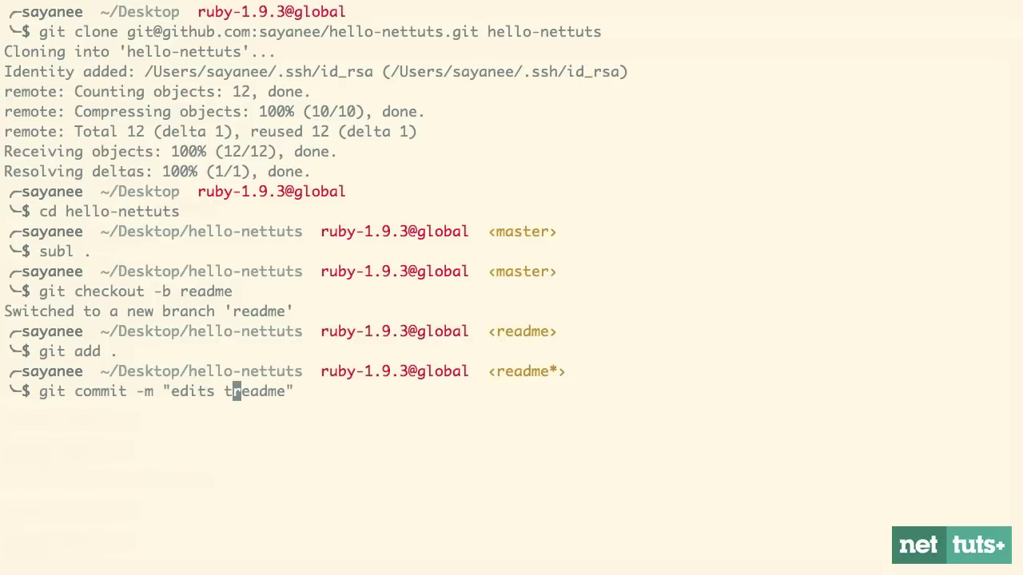
pyautogui.write('o')
pyautogui.press('Return')
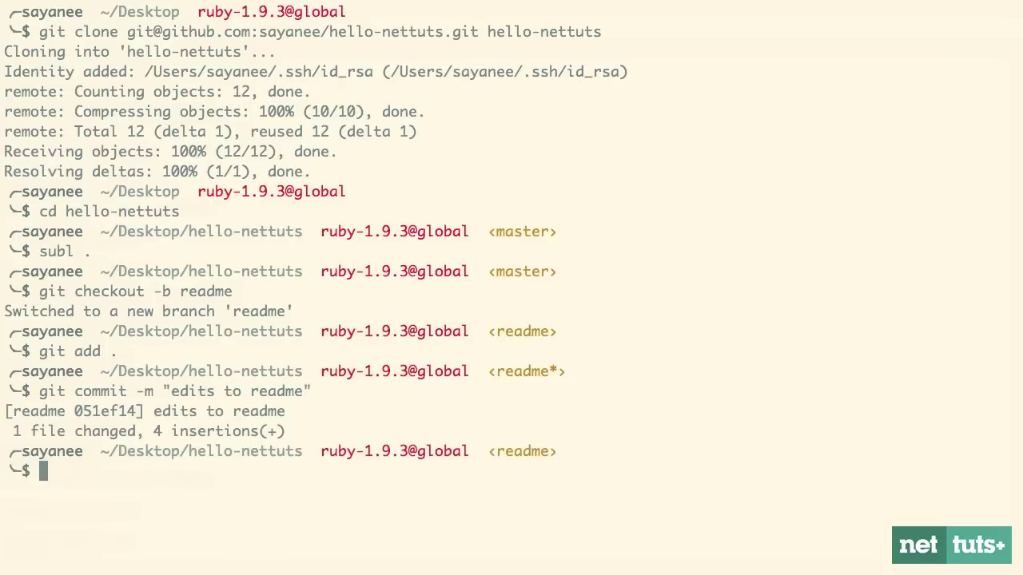
# Check out the master branch and push the readme branch to the fork with "git push origin readme"
pyautogui.write('git checko')
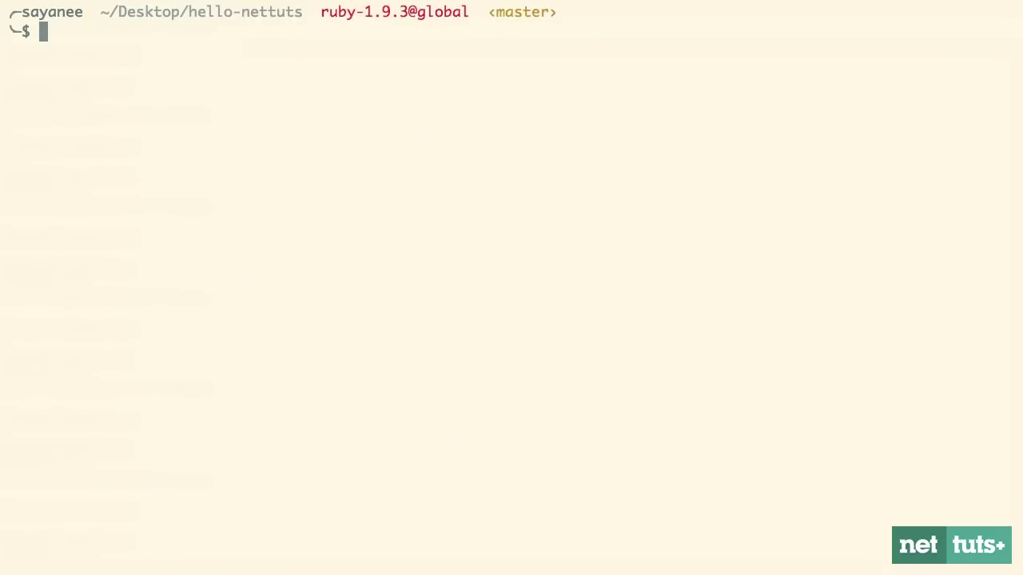
pyautogui.write('git push origin rea')
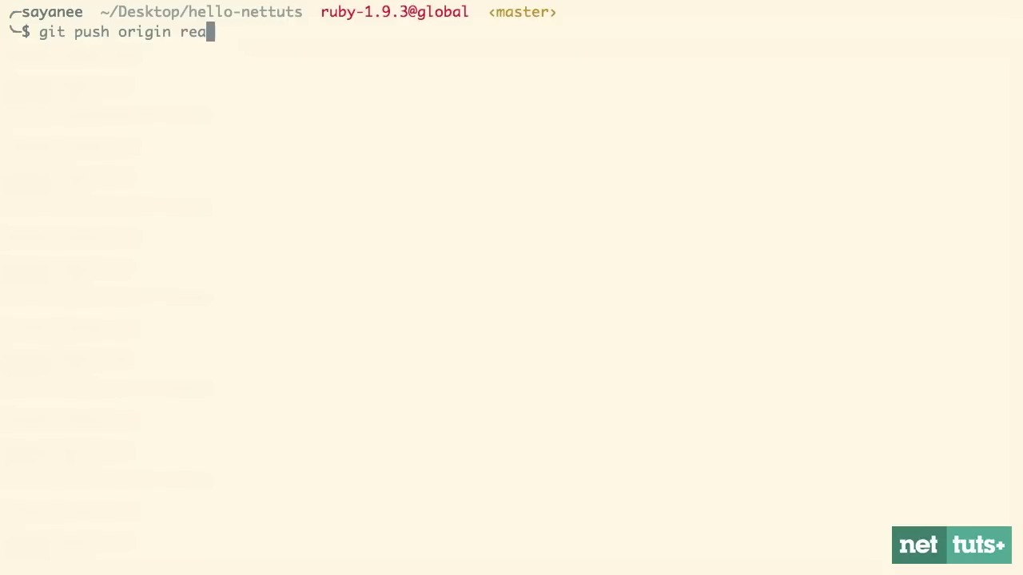
pyautogui.write('dme')
pyautogui.press('Return')
pyautogui.click(149, 29)
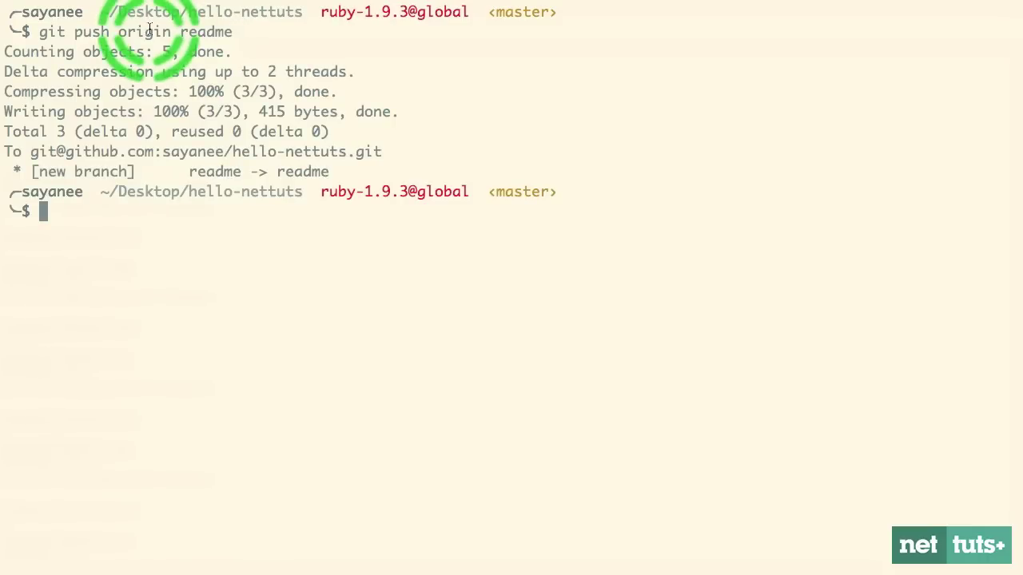
# List the repository's remotes with "git remote -v" and its local branches with "git branch"
pyautogui.write('git rem')
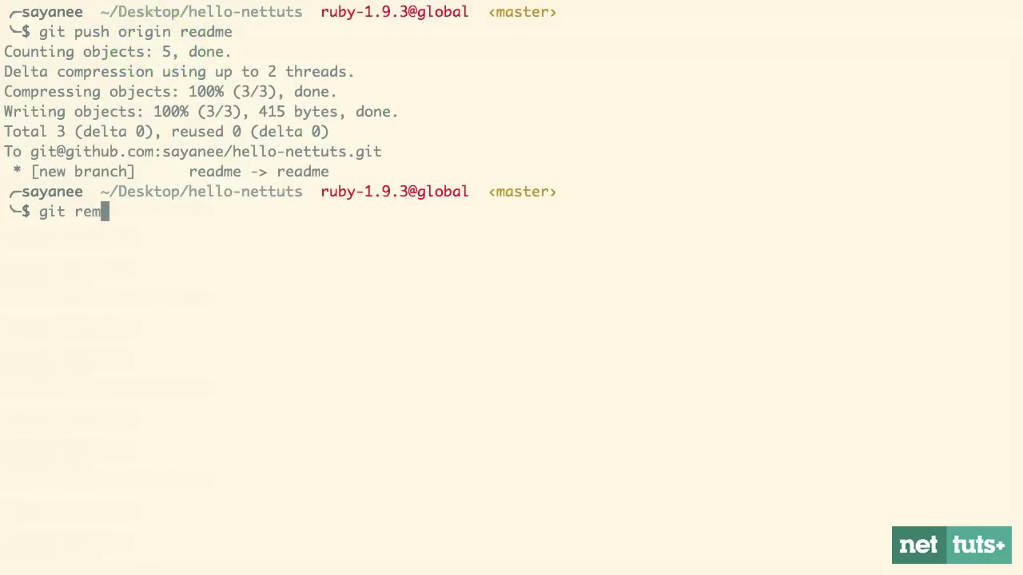
pyautogui.write('ote -v')
pyautogui.press('Return')
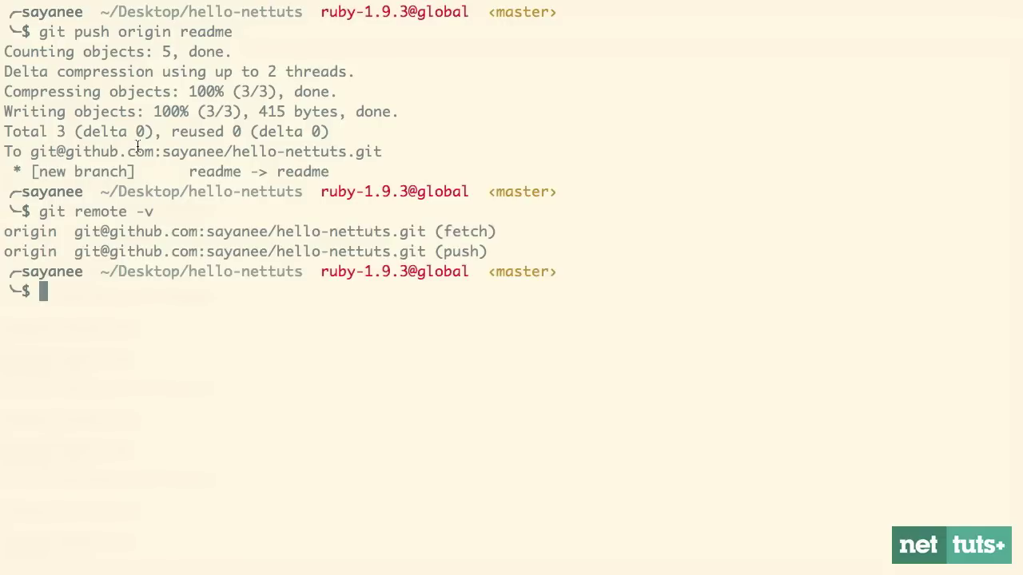
pyautogui.write('git branch')
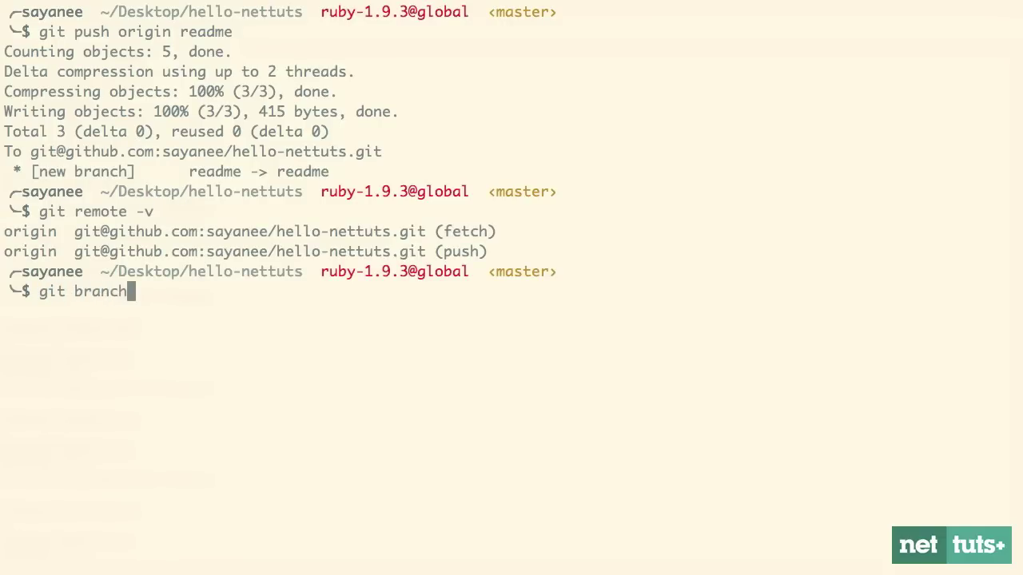
pyautogui.press('Return')
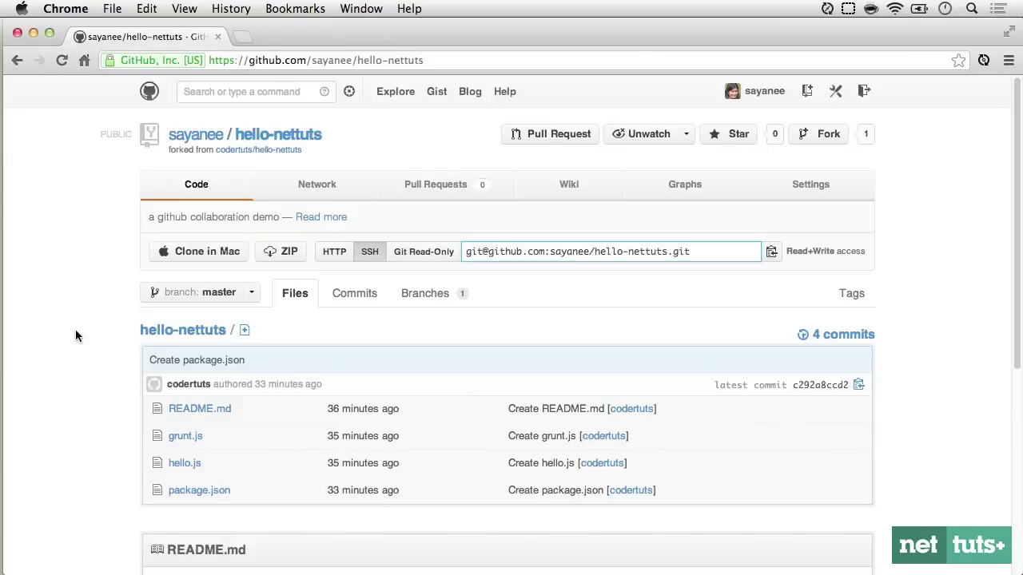
# In Chrome, reload the fork's hello-nettuts page and switch it to the readme branch
pyautogui.press('super+r')
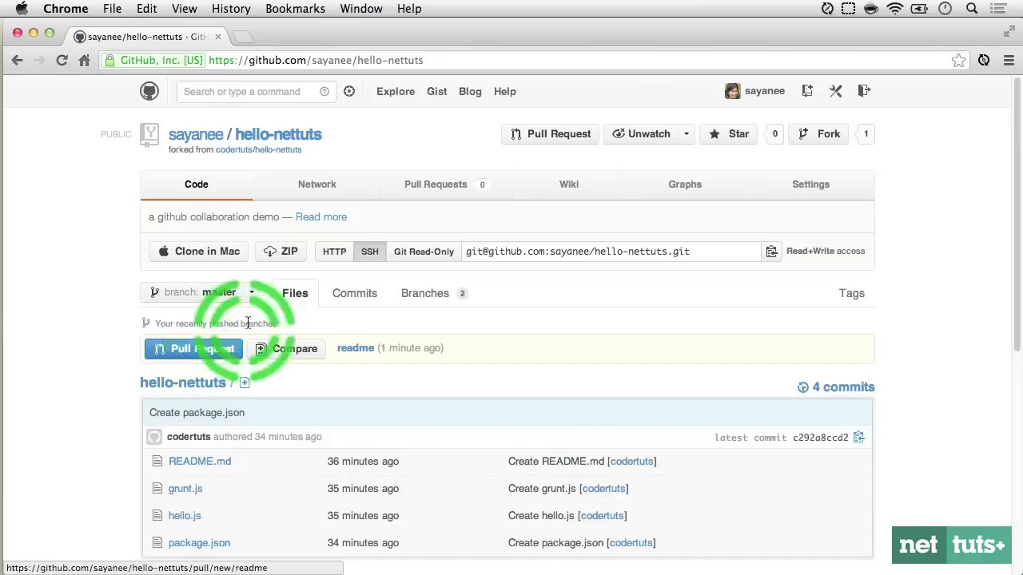
pyautogui.click(255, 299)
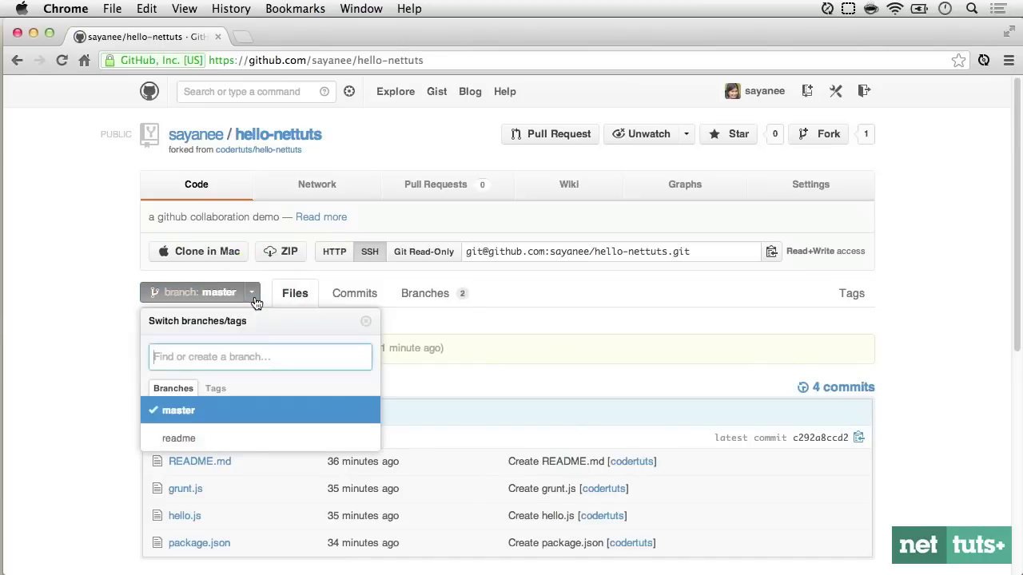
pyautogui.click(242, 441)
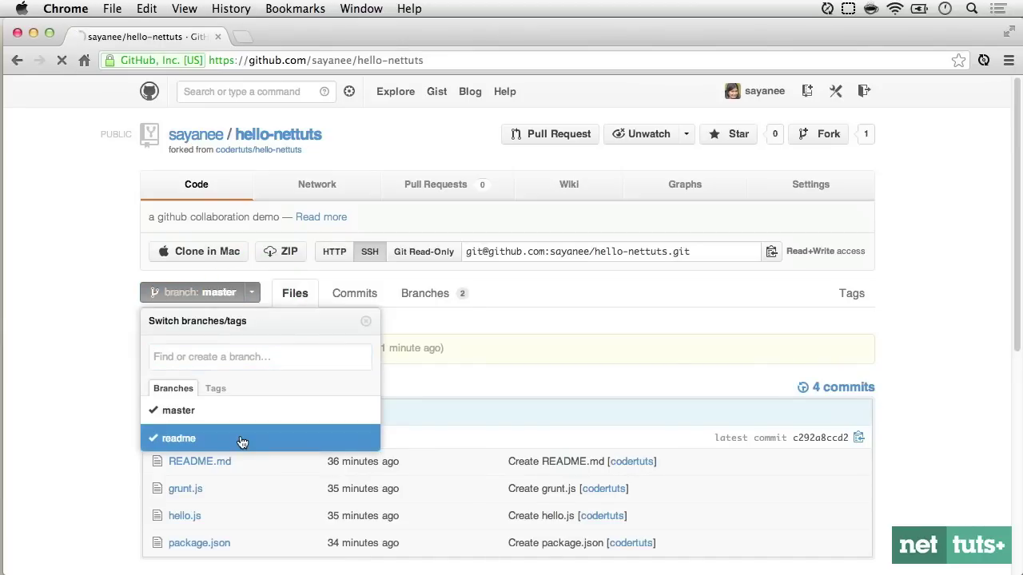
# Send a pull request from the fork's readme branch to codertuts/hello-nettuts master, with the comment "some improvements"
pyautogui.click(231, 299)
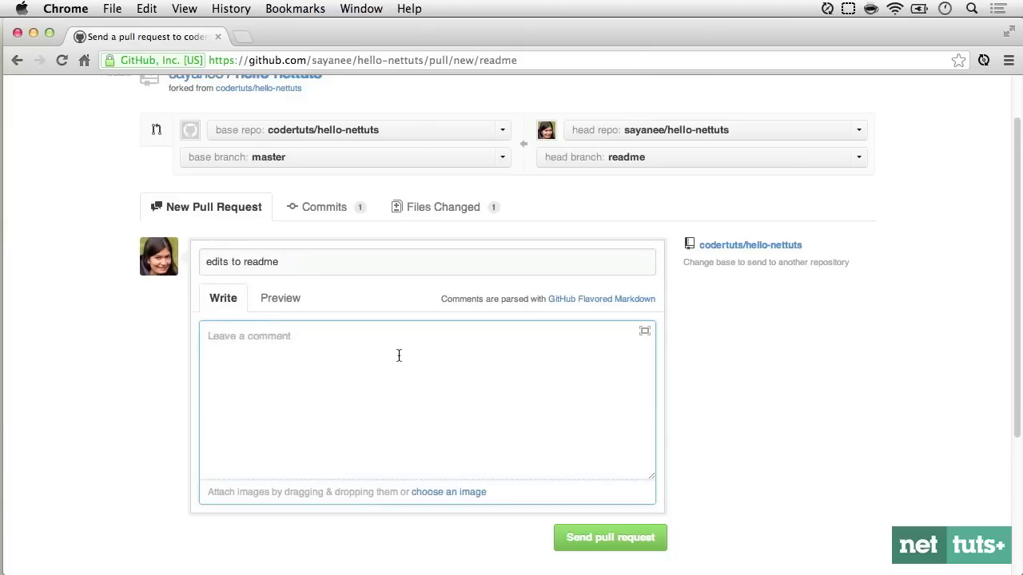
pyautogui.write('some improvements')
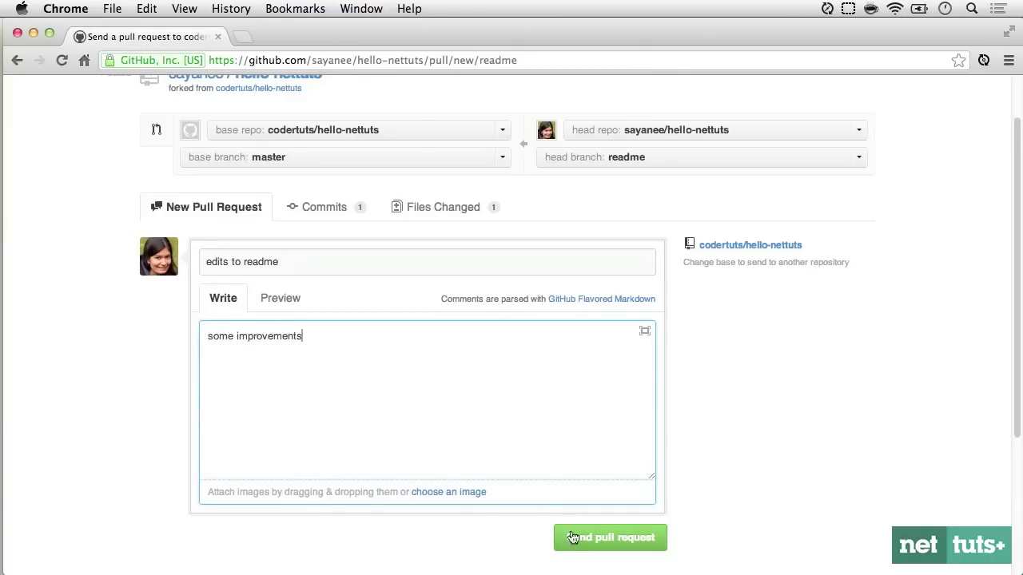
pyautogui.click(575, 543)
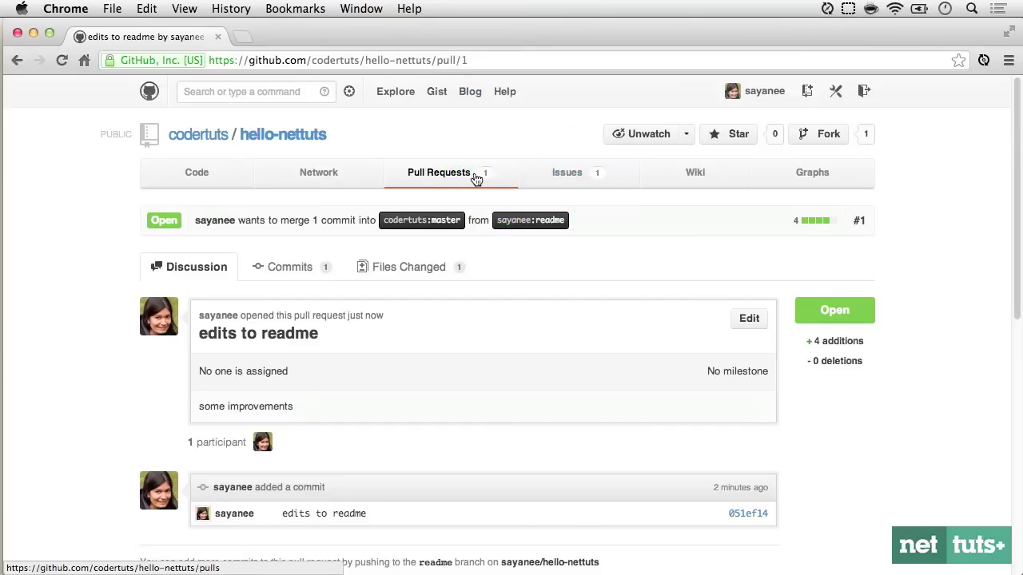
pyautogui.scroll(-1, 533, 366)
pyautogui.scroll(1, 533, 367)
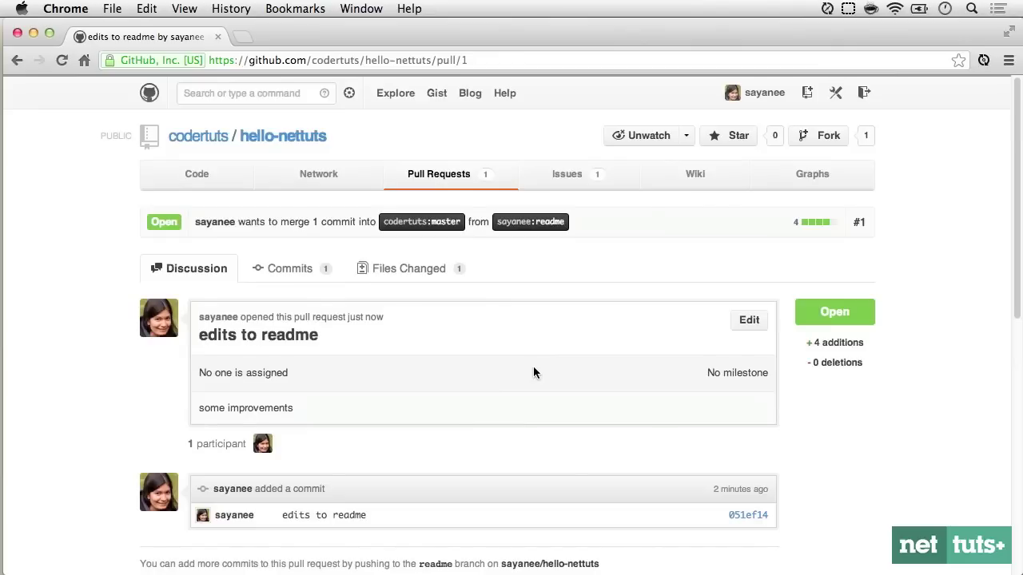
# In the codertuts account's browser window, open the "edits to readme" pull request and review its discussion
pyautogui.press('super+grave')
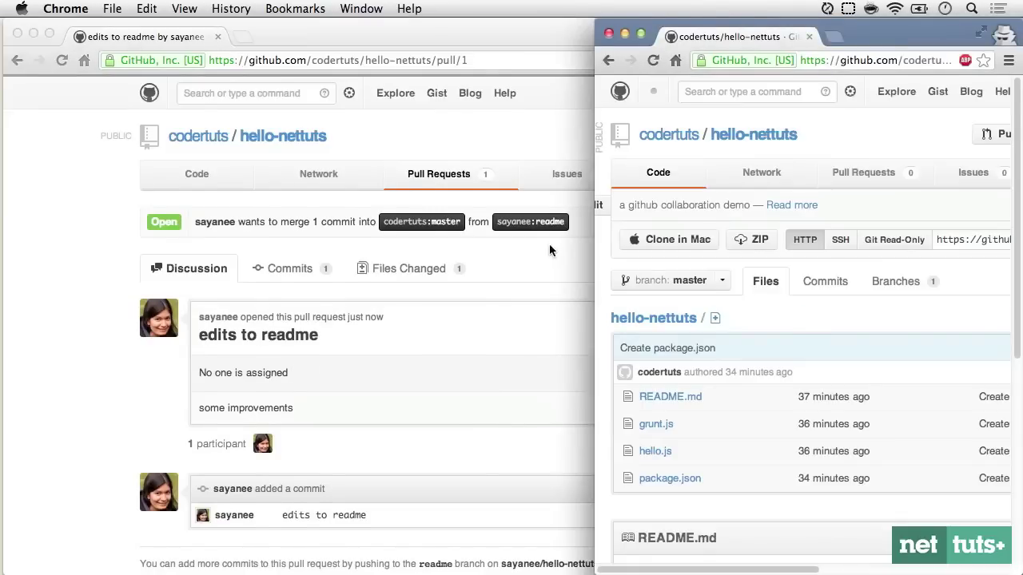
pyautogui.click(569, 327)
pyautogui.scroll(-5, 569, 327)
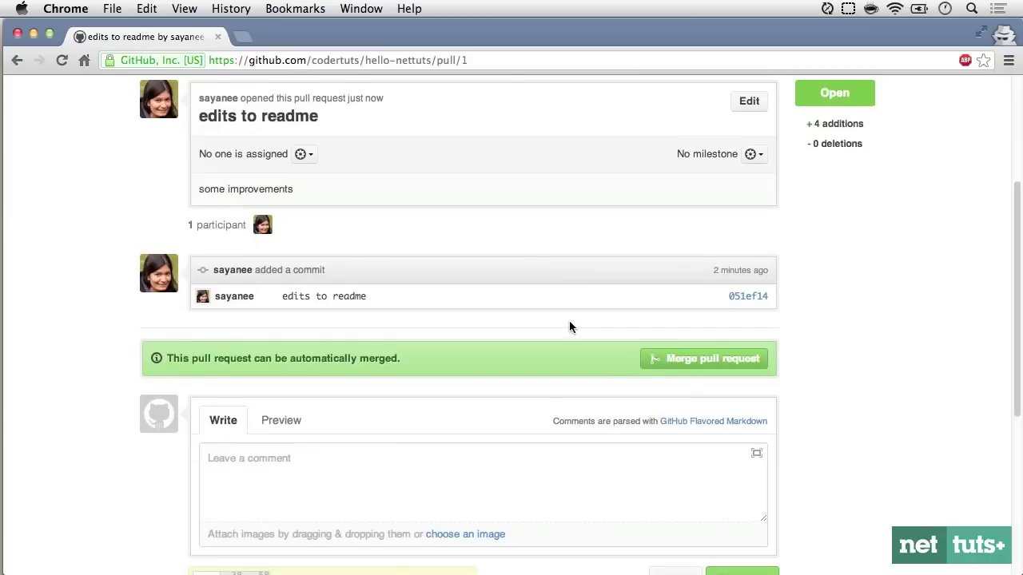
pyautogui.scroll(-1, 569, 327)
# Post the comment "Thanks! It would be great to add in some info about pull requests as well." on the pull request
pyautogui.click(452, 435)
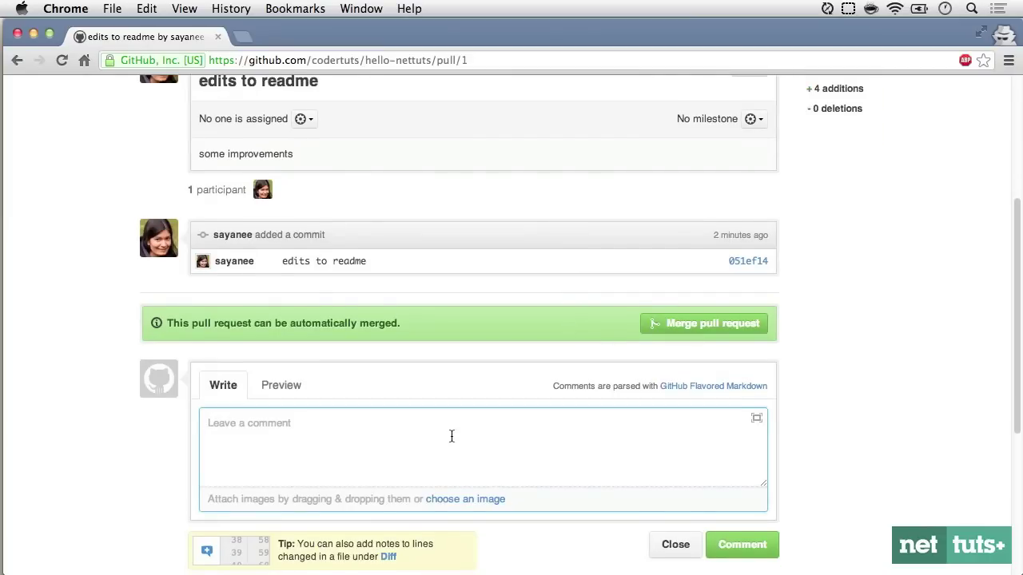
pyautogui.scroll(2, 452, 435)
pyautogui.scroll(-3, 451, 435)
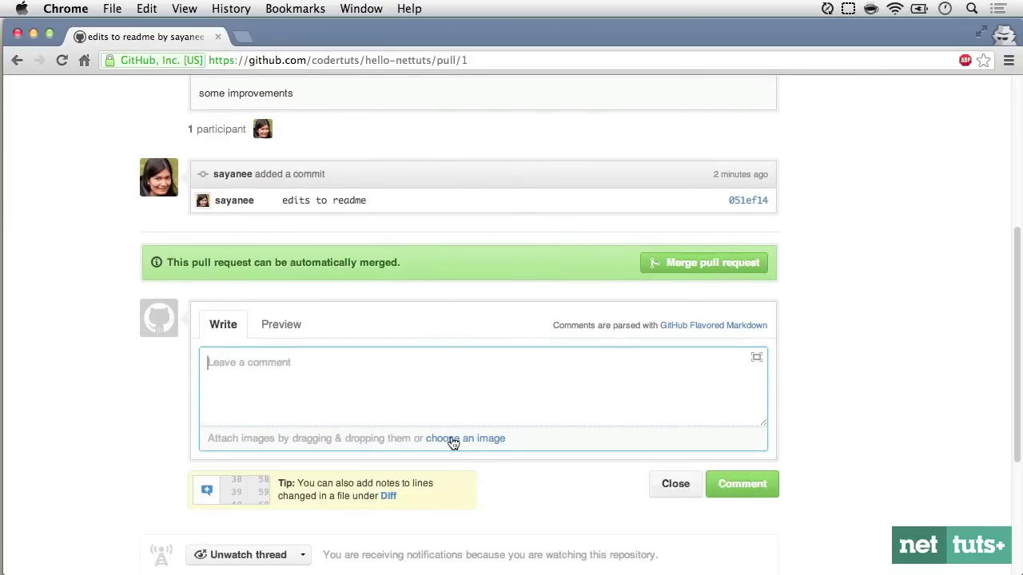
pyautogui.scroll(-1, 453, 443)
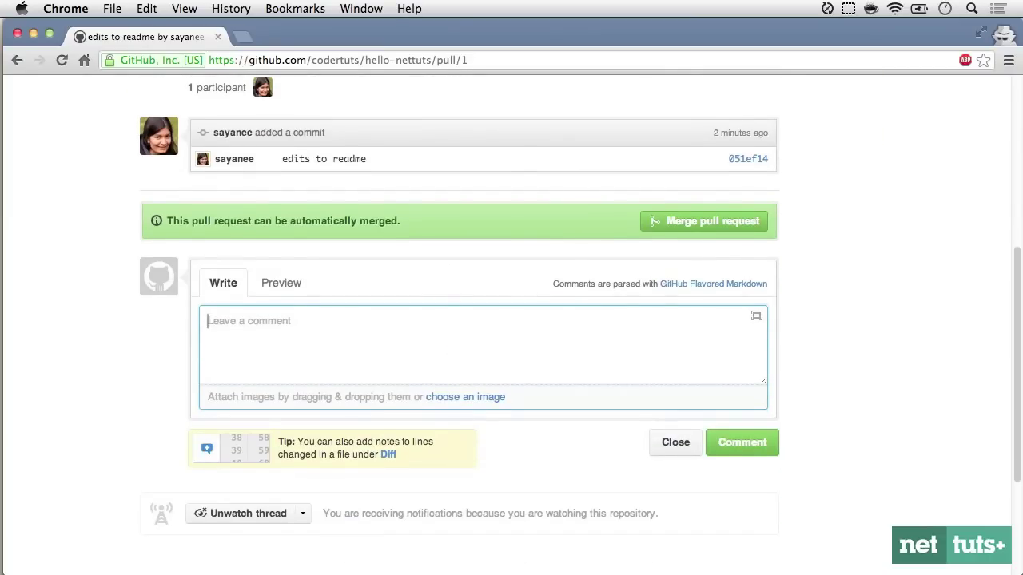
pyautogui.write('Thanks! It would be great to add in some info about pull requests as well.')
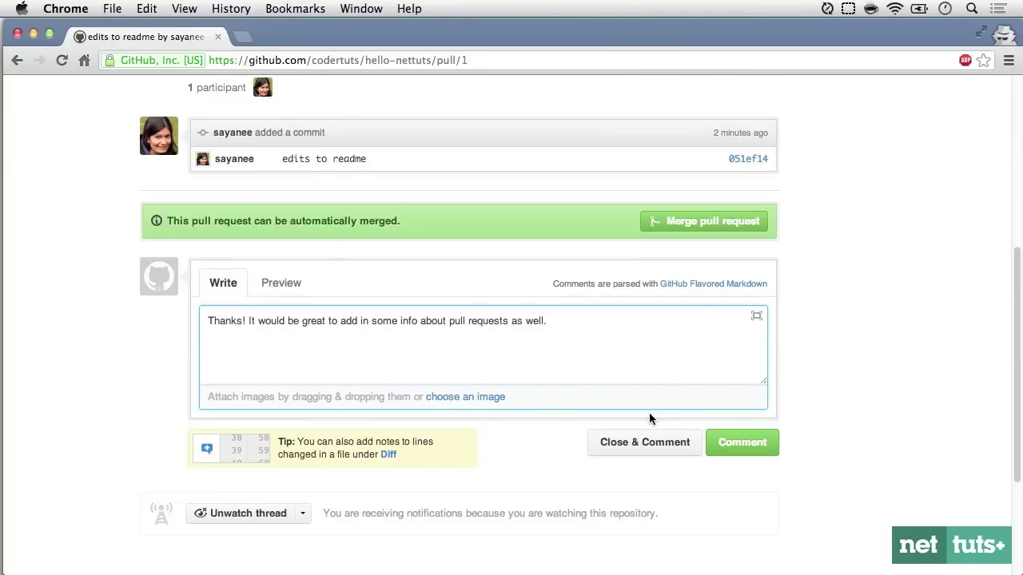
pyautogui.click(764, 447)
pyautogui.scroll(2, 479, 359)
pyautogui.click(301, 313)
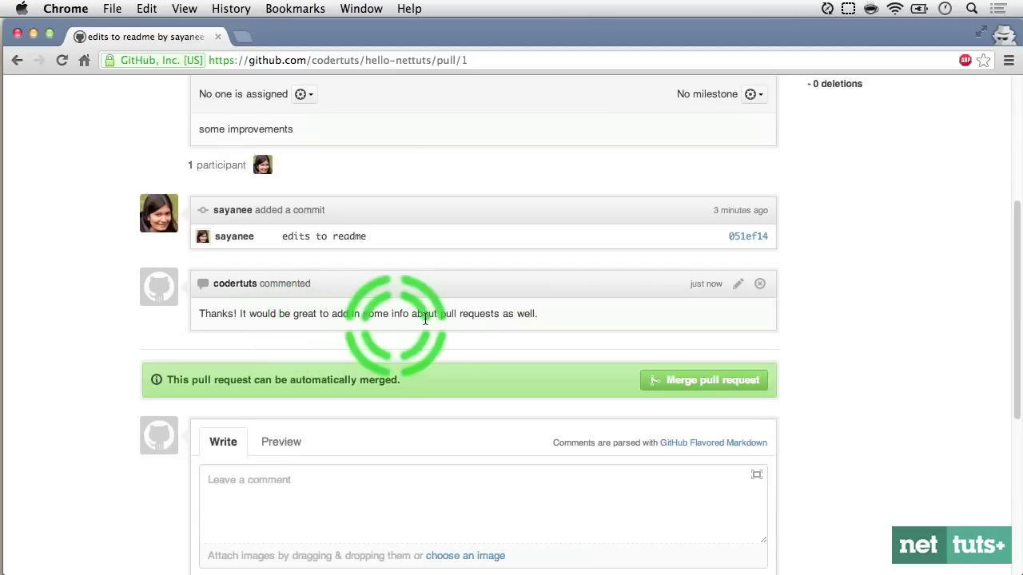
# Switch to the iTerm terminal and check out the readme branch with "git checkout readme"
pyautogui.press('super+Tab')
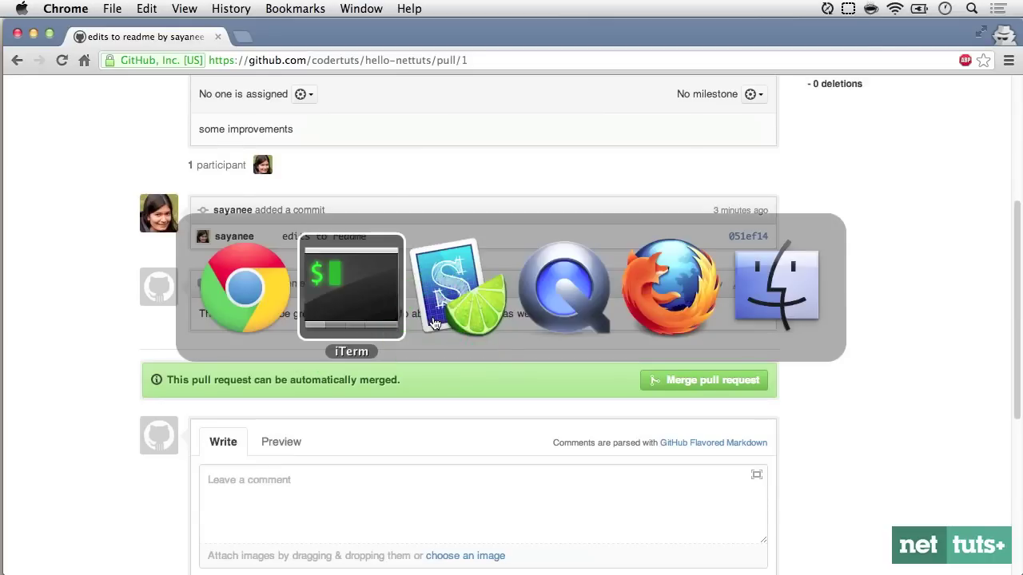
pyautogui.click(369, 302)
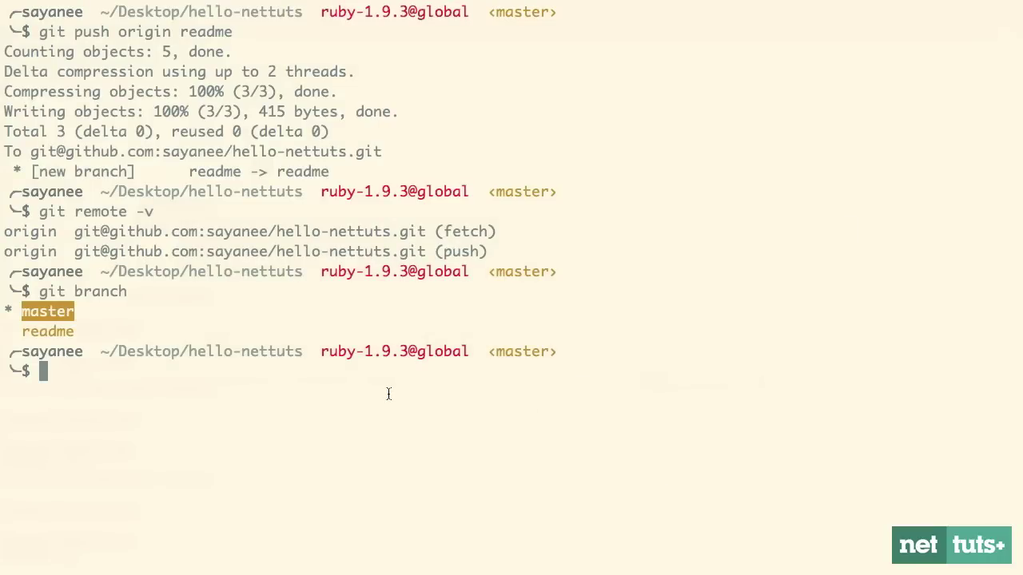
pyautogui.write('git checkout readme')
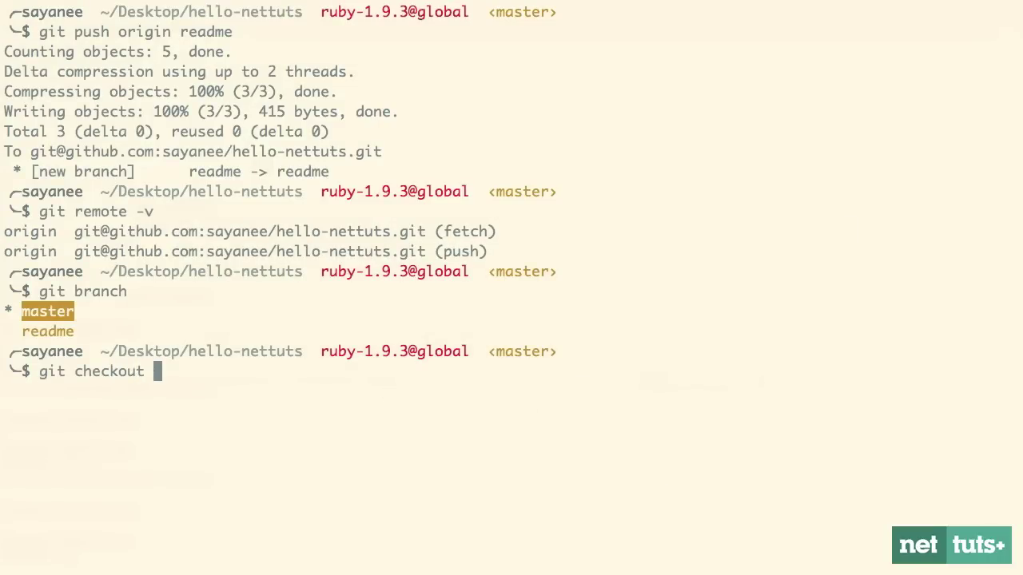
pyautogui.press('Return')
# In Sublime Text, add a numbered list below "they are awesome!" in README.md: "1. features", "2. experimentations" and "3. fixes"
pyautogui.press('super+Tab')
pyautogui.press('super+Tab')
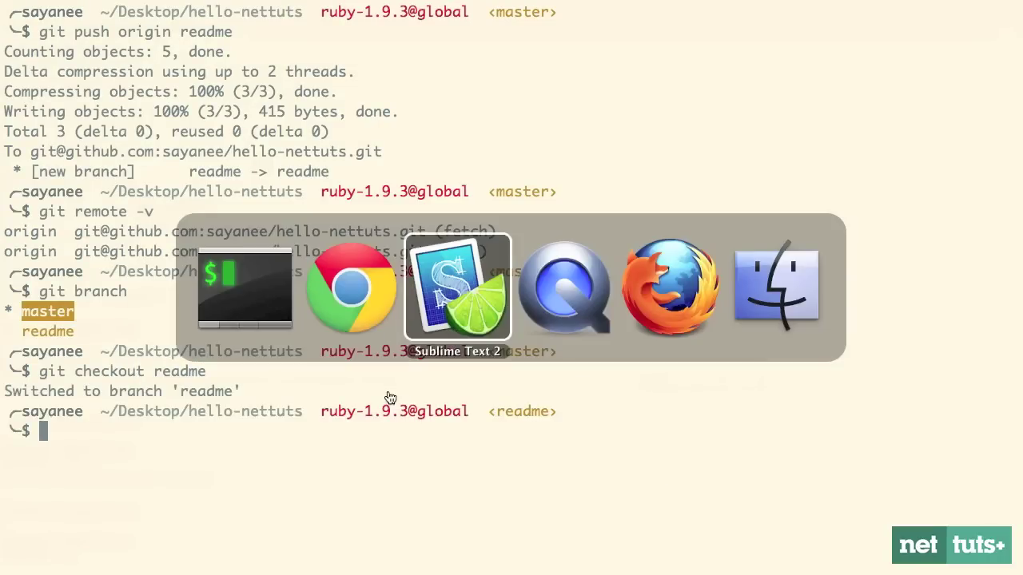
pyautogui.write('1. ')
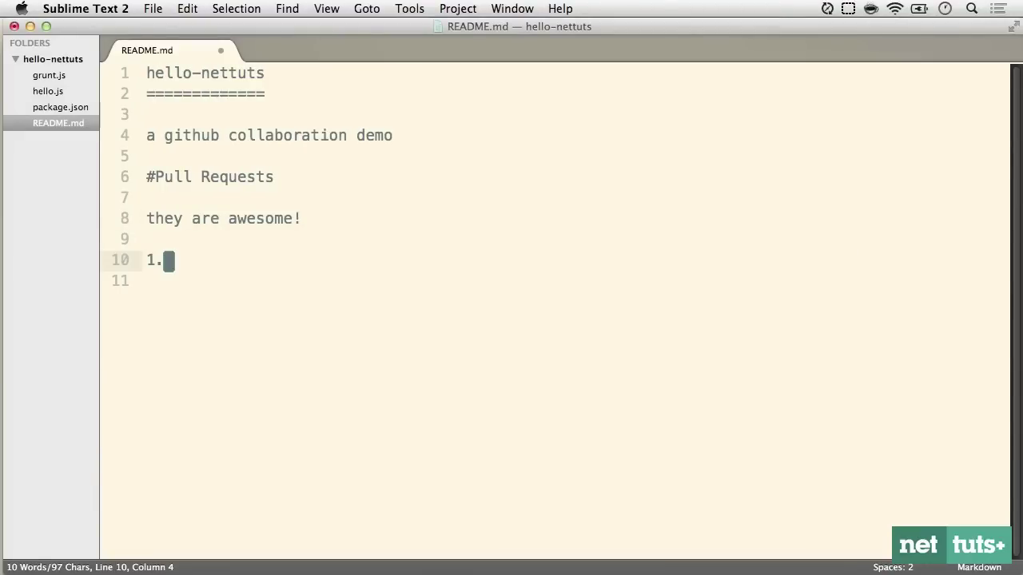
pyautogui.write('features')
pyautogui.press('Return')
pyautogui.write('2. experimentations')
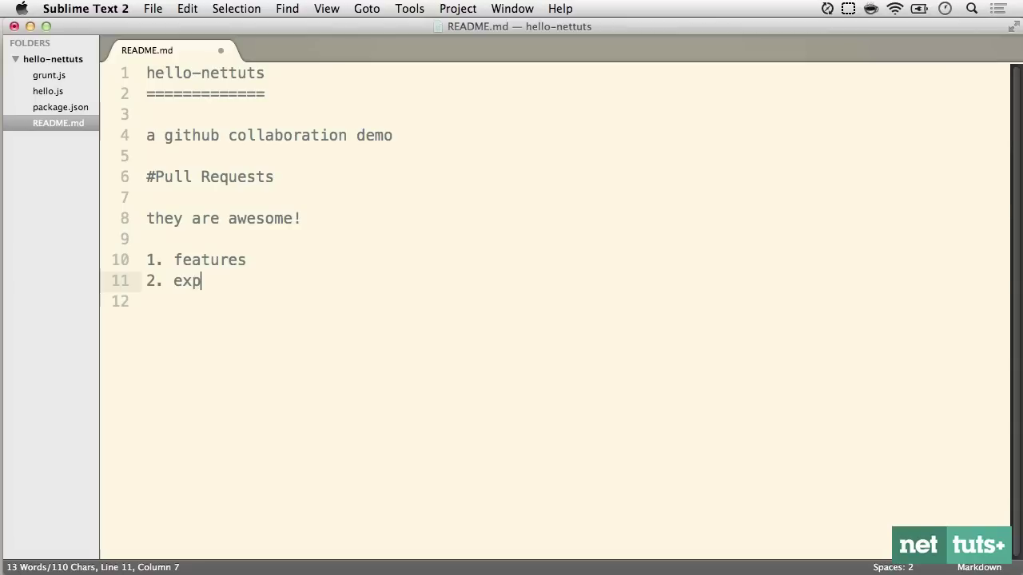
pyautogui.press('Return')
pyautogui.write('3. fixes')
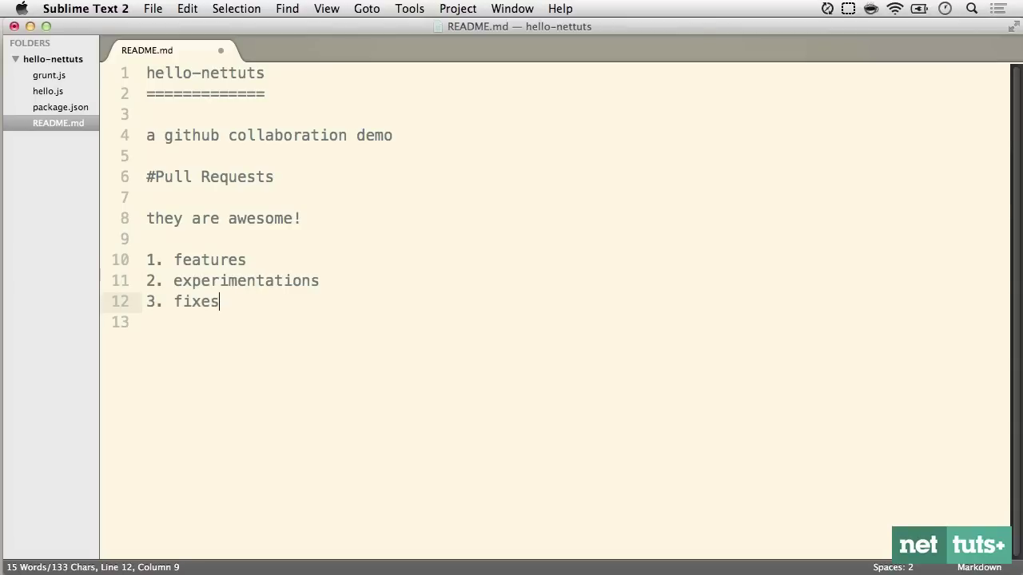
# Save README.md, commit it on the readme branch as "improved readme" from the terminal, and push it with "git push origin readme"
pyautogui.press('super+s')
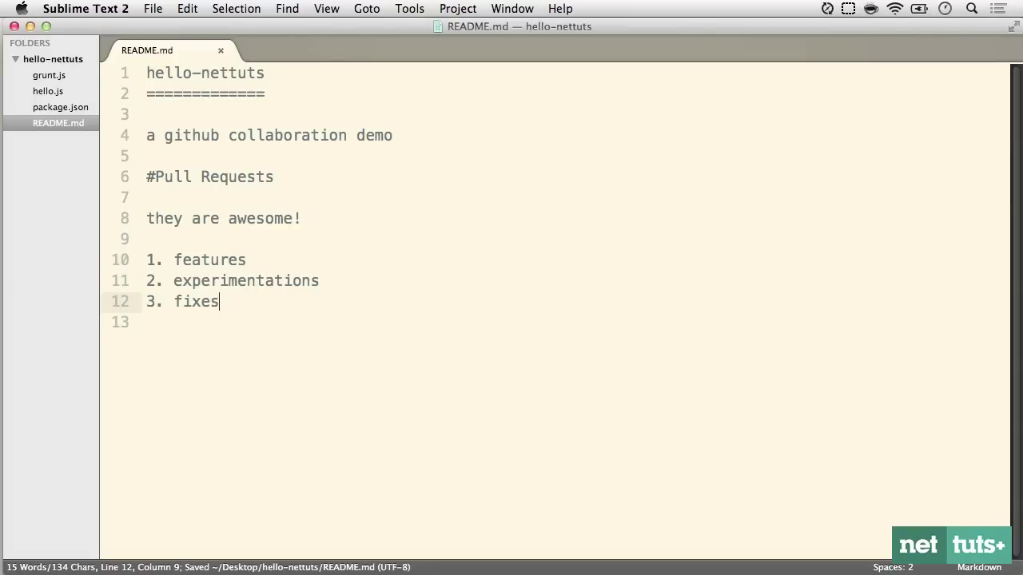
pyautogui.press('super+Tab')
pyautogui.press('super+Tab')
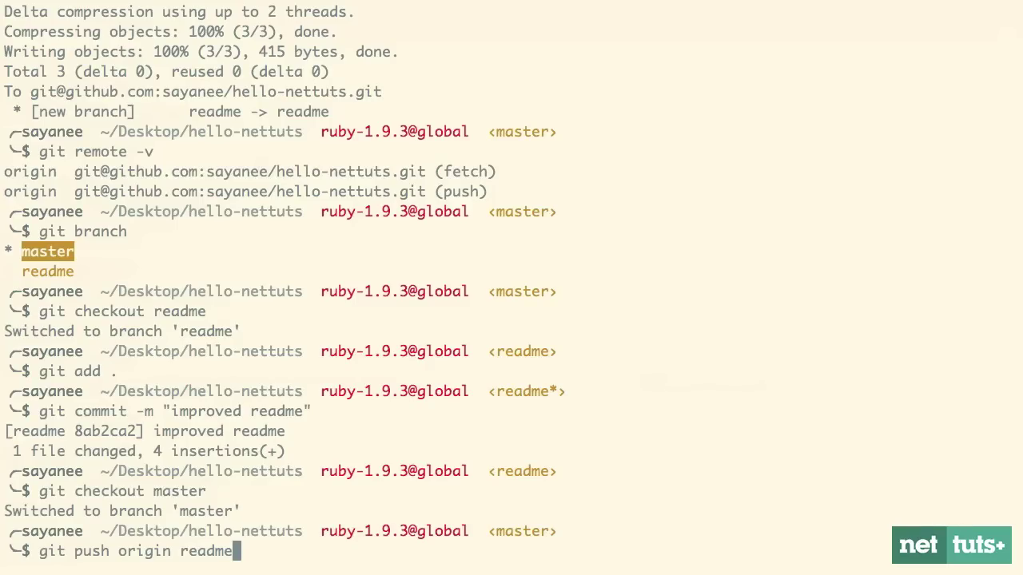
pyautogui.press('Return')
# Switch to the codertuts browser window, reload the "edits to readme" pull request and examine its discussion for the new commit
pyautogui.press('super+Tab')
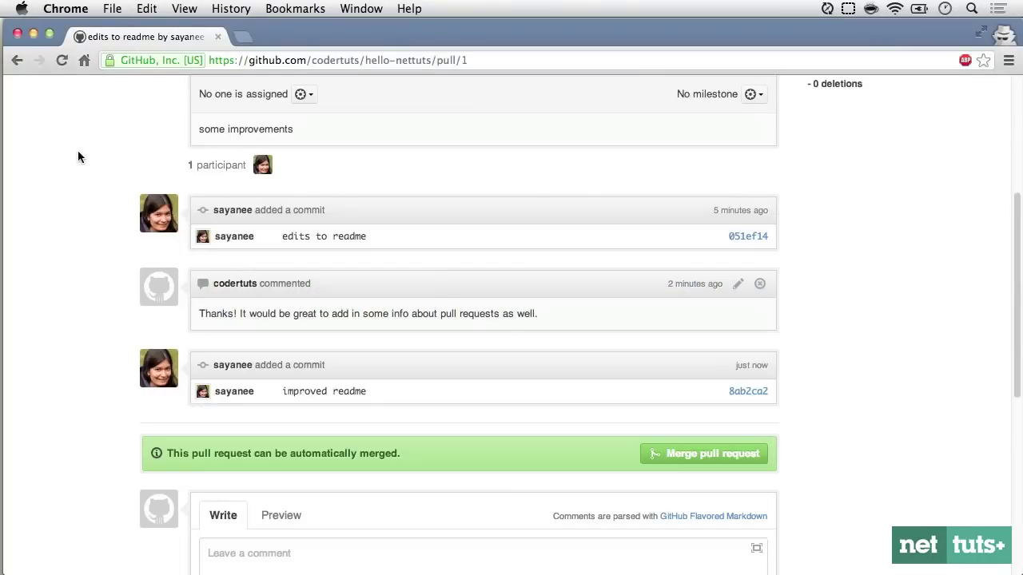
pyautogui.press('super+r')
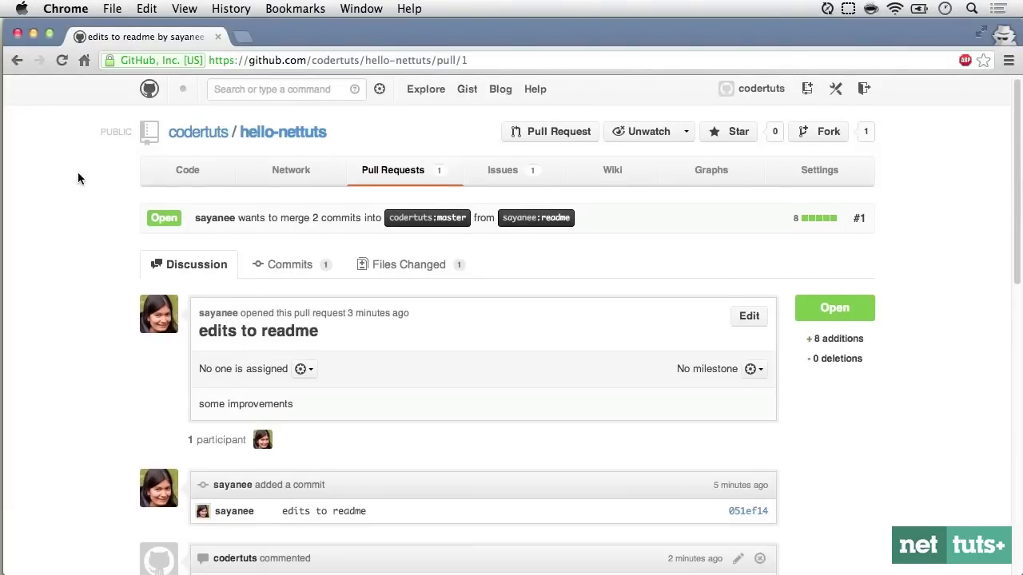
pyautogui.scroll(-5, 77, 176)
pyautogui.press('super+r')
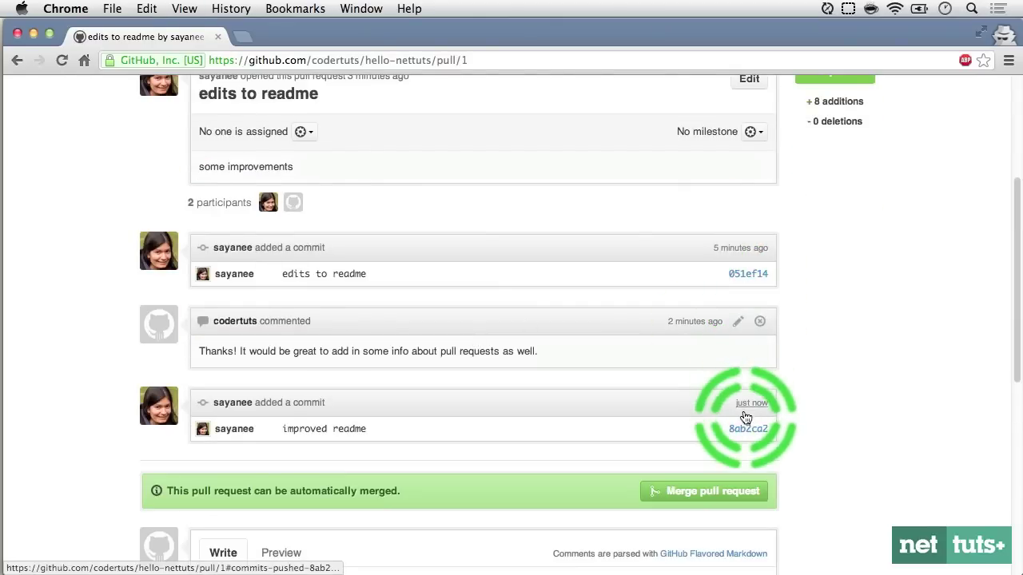
pyautogui.scroll(-2, 281, 414)
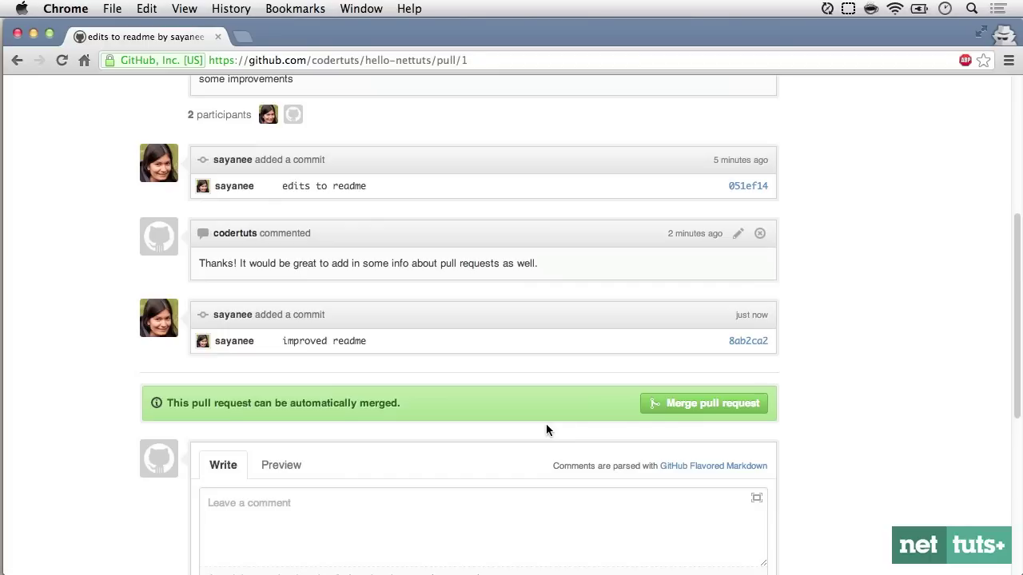
# Open the help with manual merges for this pull request, read its command-line steps and close it
pyautogui.click(723, 409)
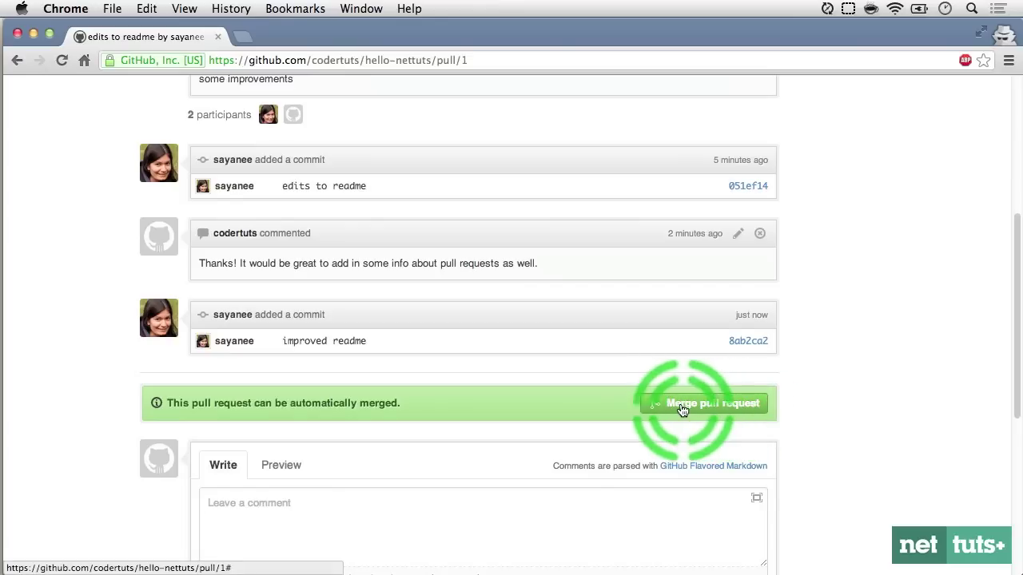
pyautogui.click(679, 409)
pyautogui.click(745, 410)
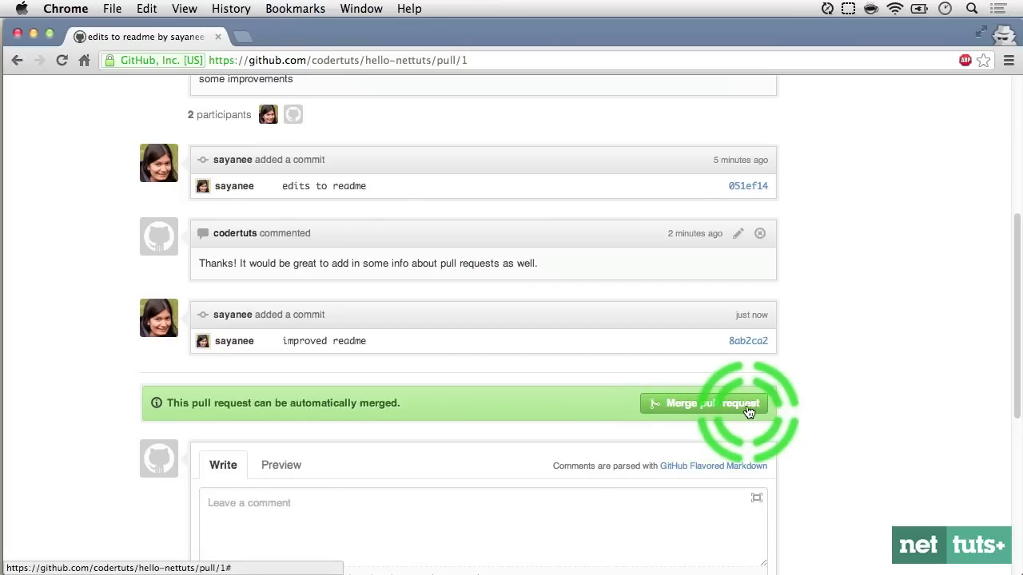
pyautogui.click(319, 410)
pyautogui.scroll(-5, 306, 370)
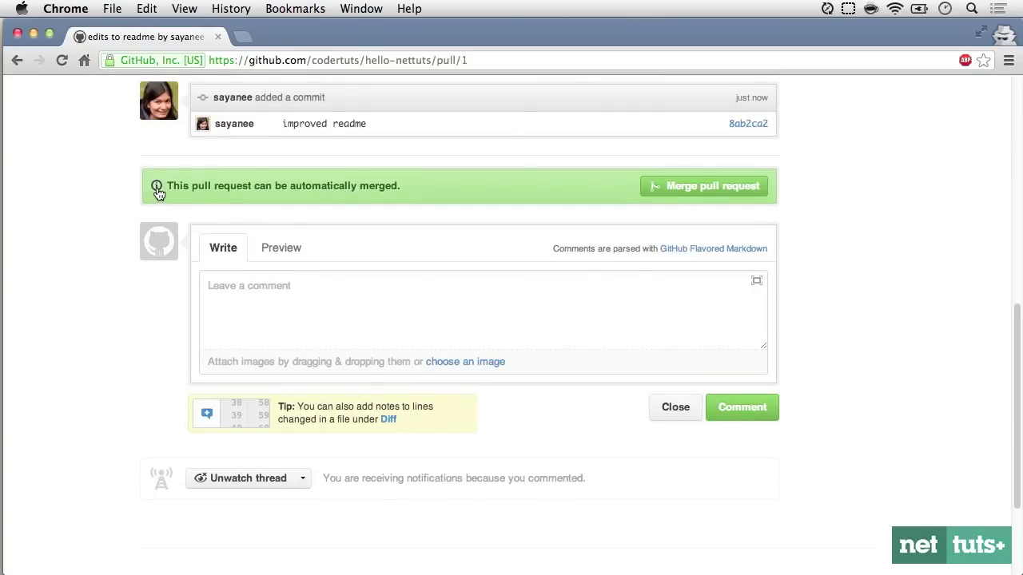
pyautogui.click(157, 190)
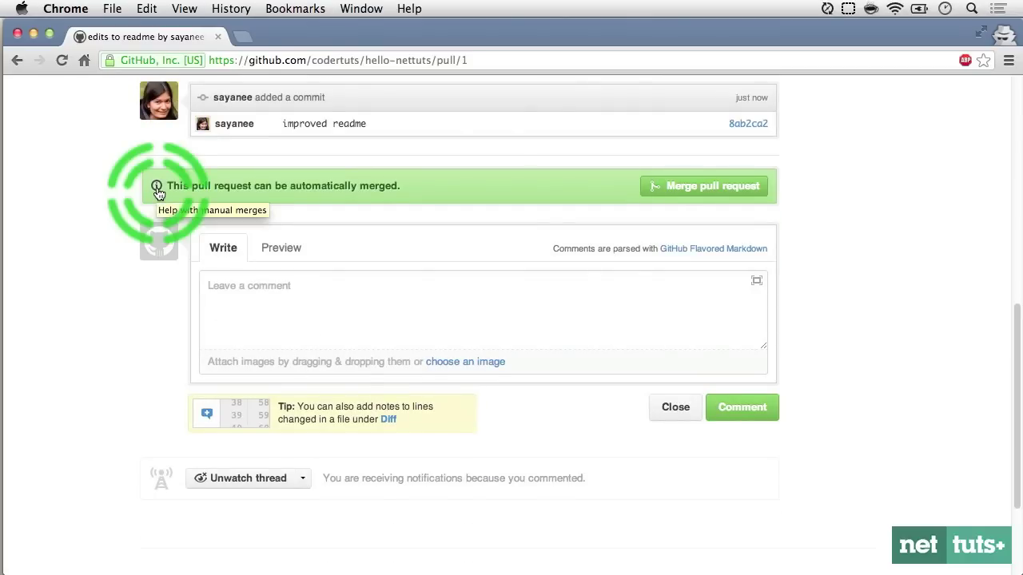
pyautogui.click(157, 192)
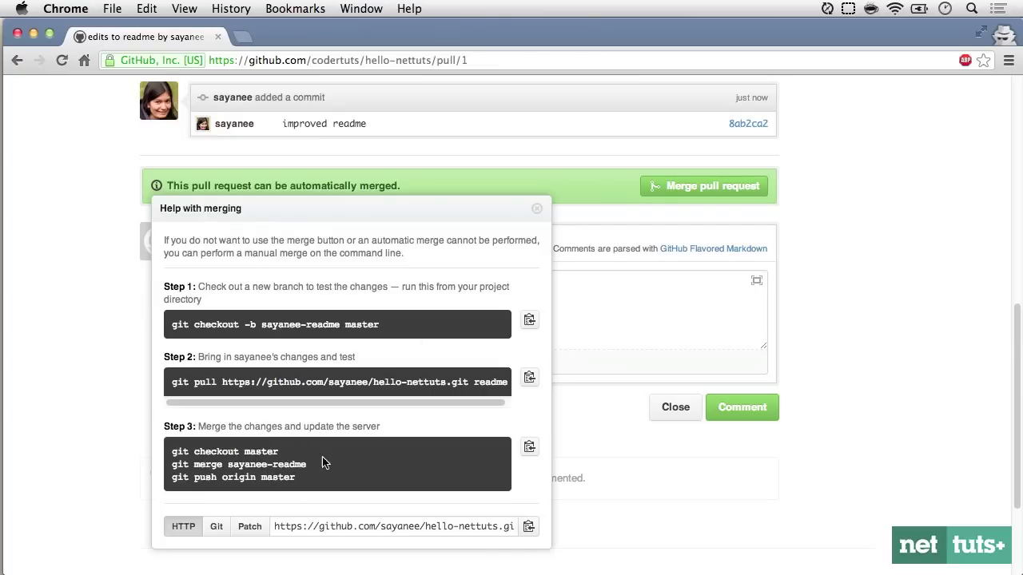
pyautogui.click(536, 209)
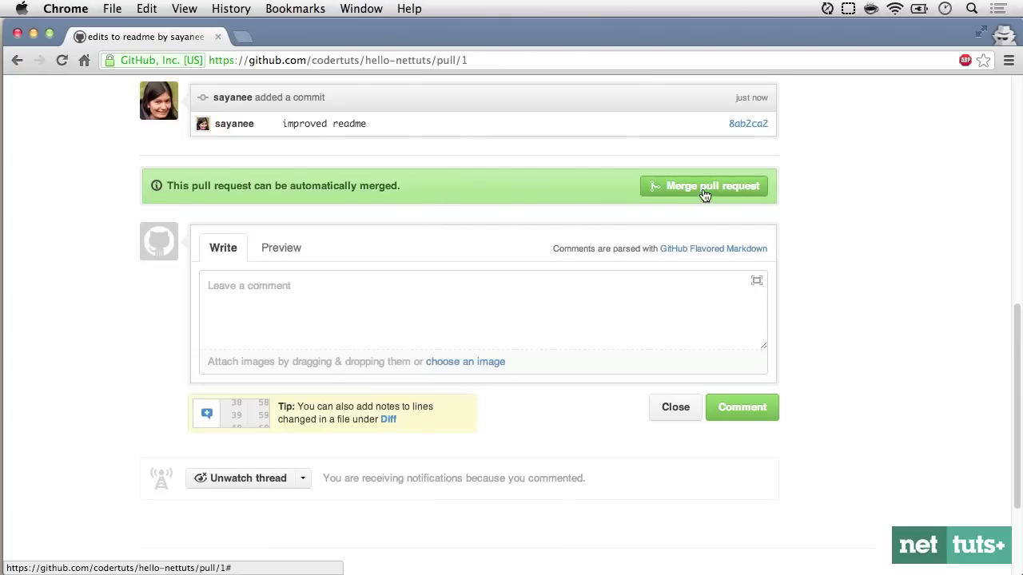
# Merge the pull request into codertuts:master and confirm the merge with the description "edits to readme"
pyautogui.click(704, 196)
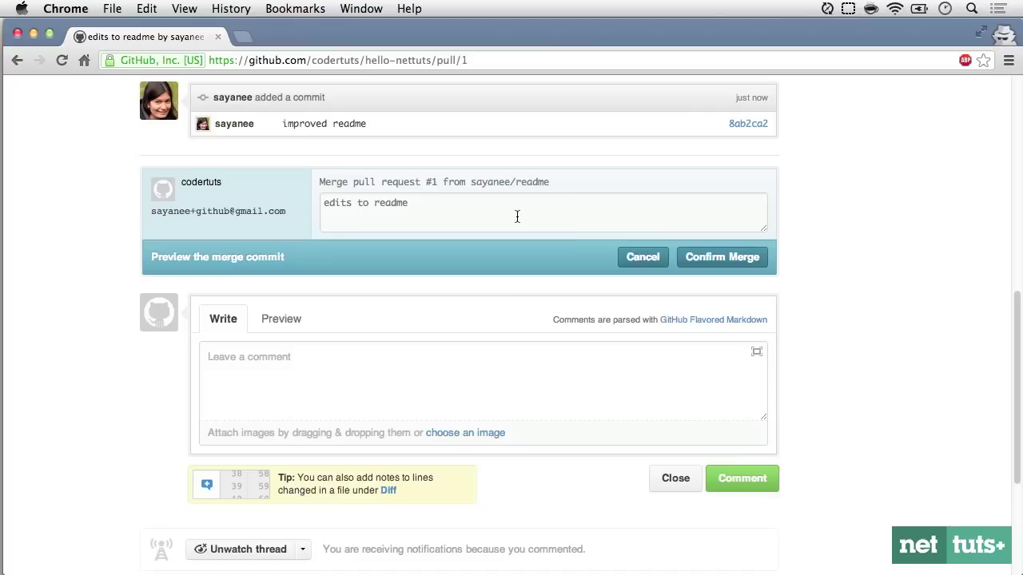
pyautogui.click(703, 259)
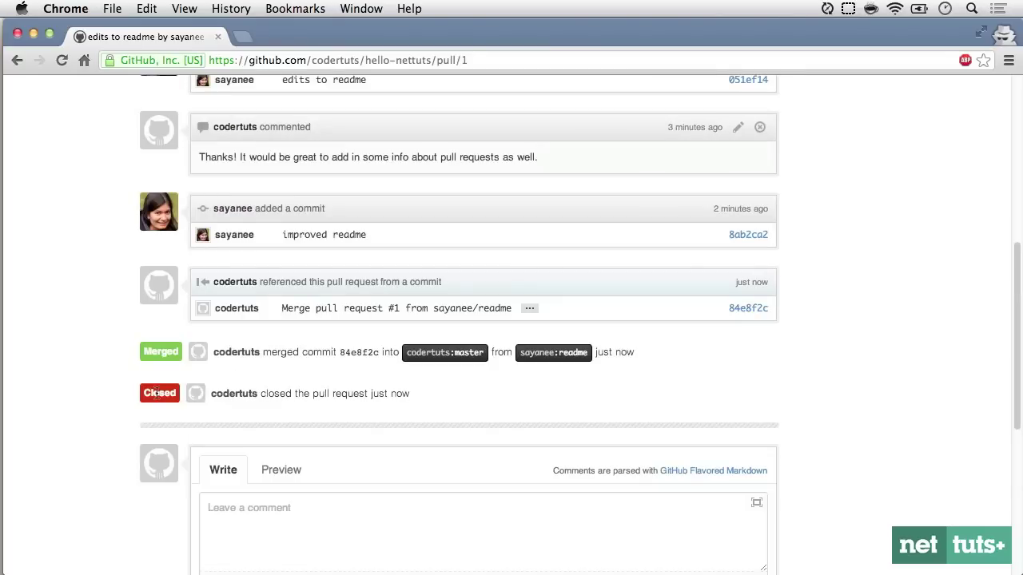
pyautogui.scroll(10, 406, 338)
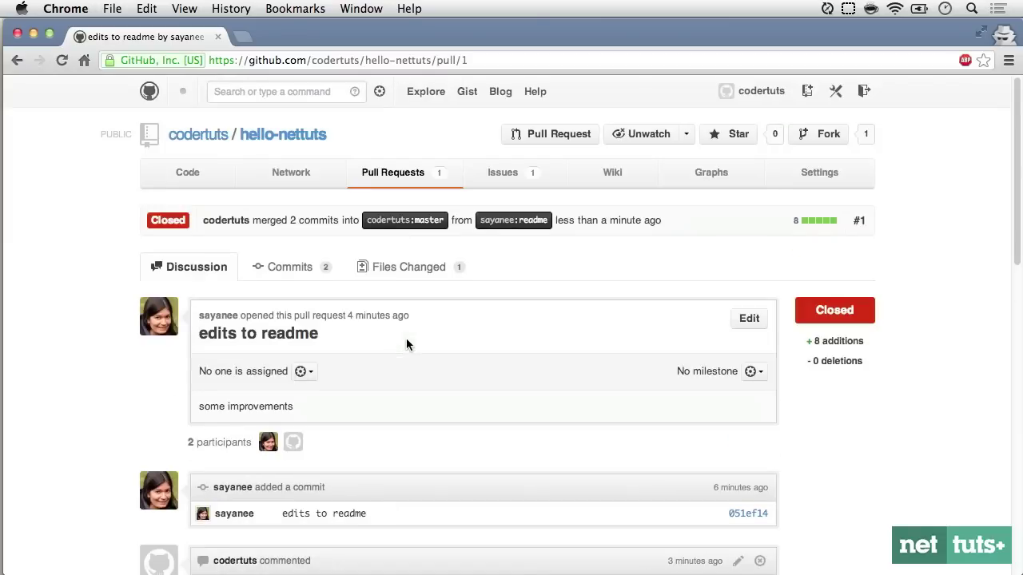
# Reload the merged pull request and examine its commits and changed files
pyautogui.press('super+r')
pyautogui.scroll(-1, 434, 314)
pyautogui.scroll(-1, 433, 316)
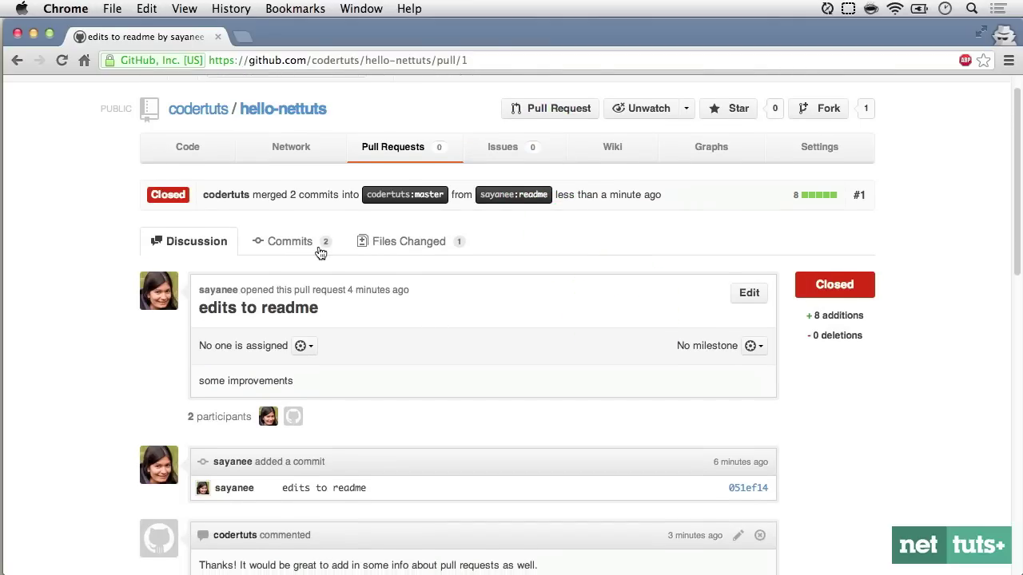
pyautogui.click(316, 244)
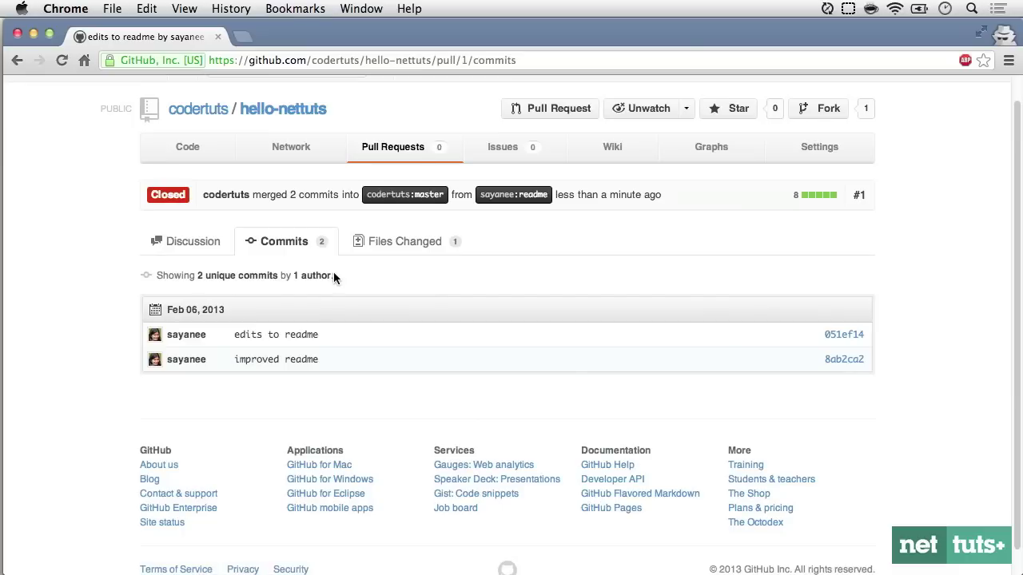
pyautogui.click(402, 243)
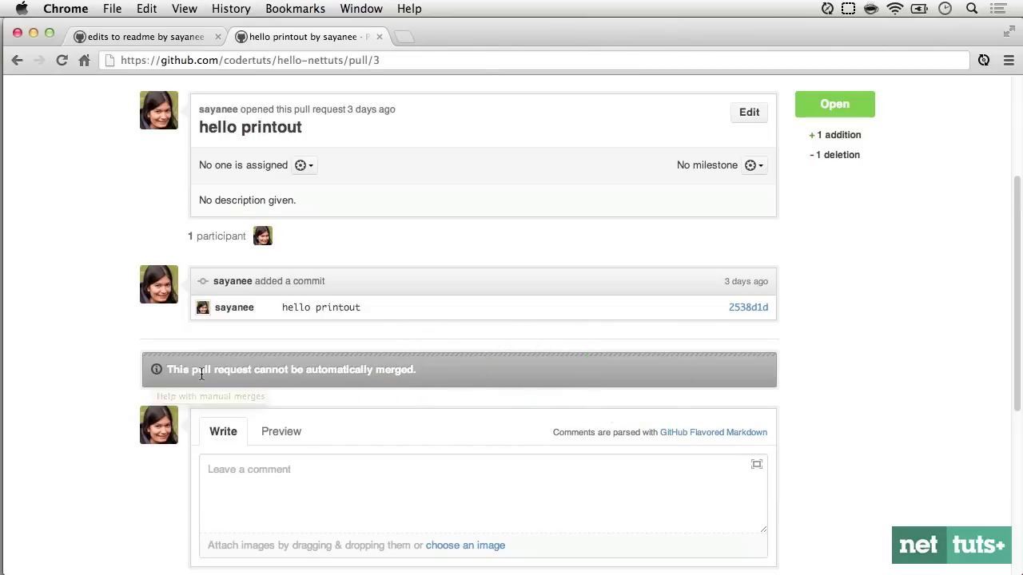
# On the "hello printout" pull request, open the help with manual merges and read all of its command-line steps
pyautogui.click(157, 371)
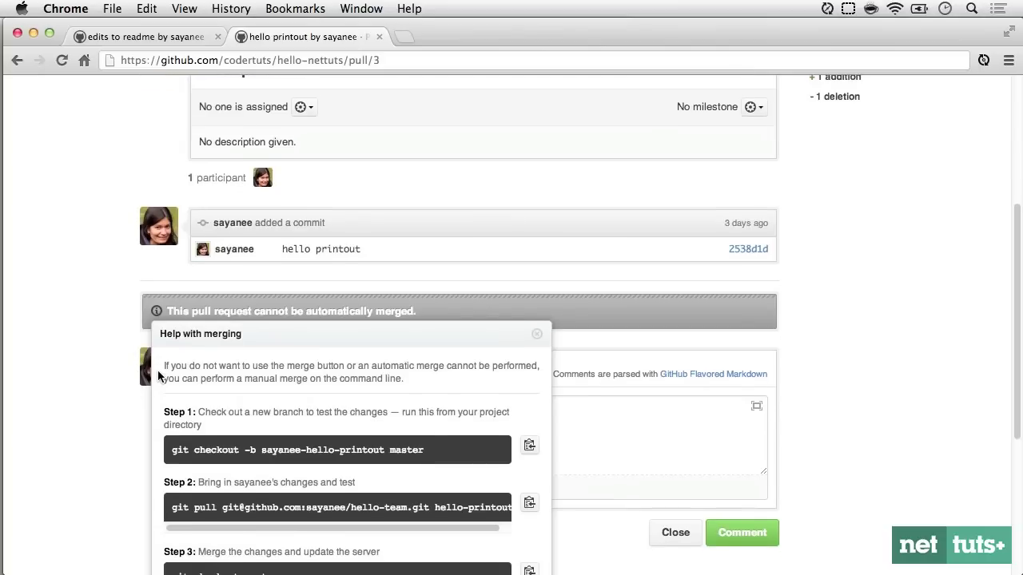
pyautogui.scroll(-1, 158, 372)
pyautogui.scroll(-5, 158, 370)
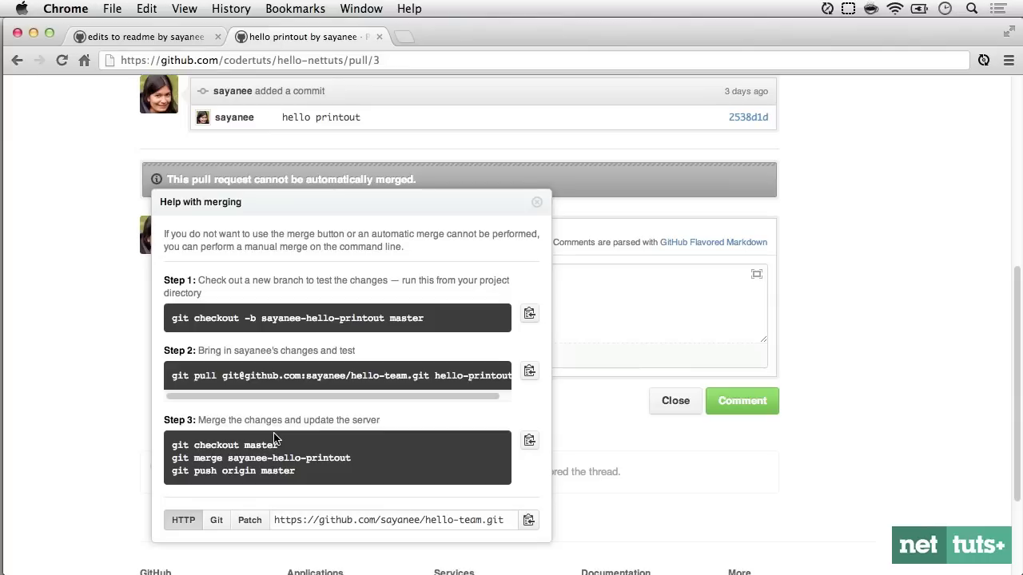
# Return to the codertuts browser window and open the issues of the h5bp/html5-boilerplate repository
pyautogui.press('super+grave')
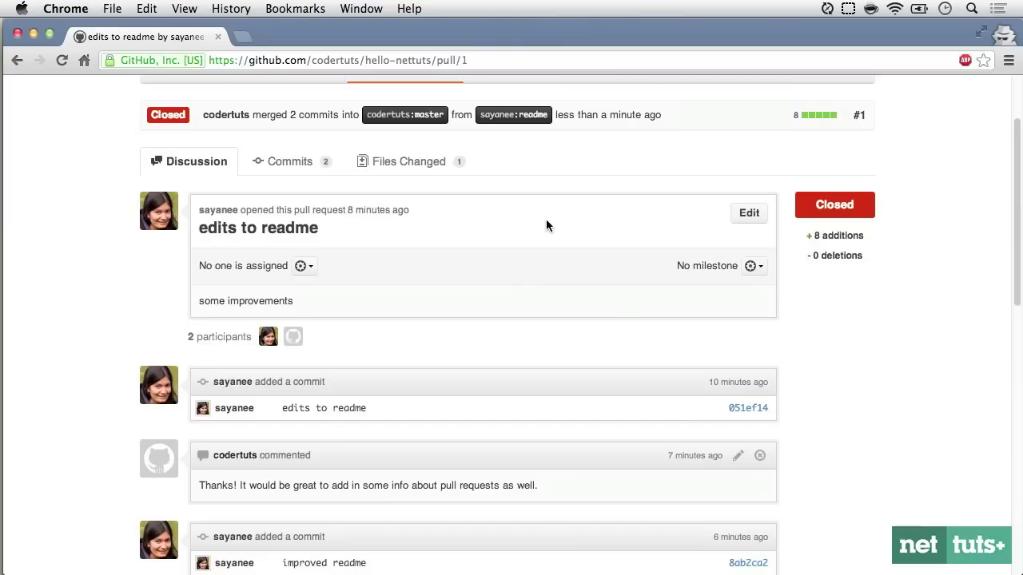
pyautogui.scroll(-1, 545, 221)
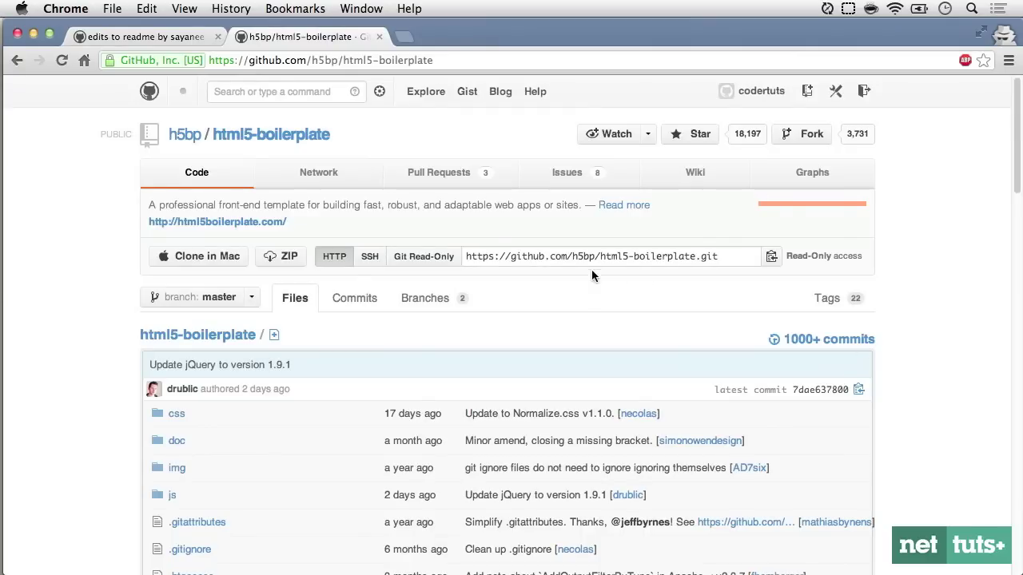
pyautogui.click(566, 178)
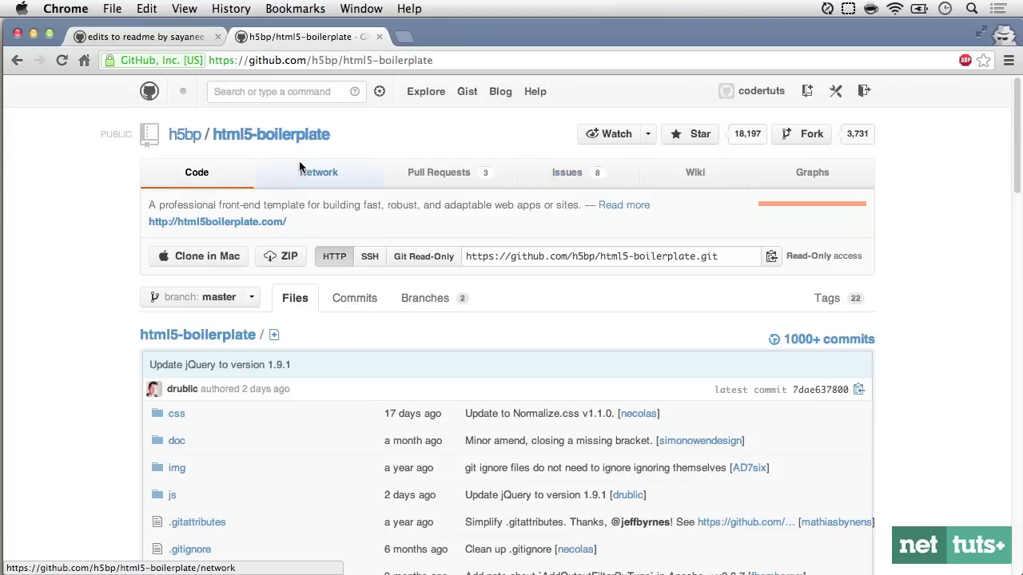
pyautogui.click(572, 175)
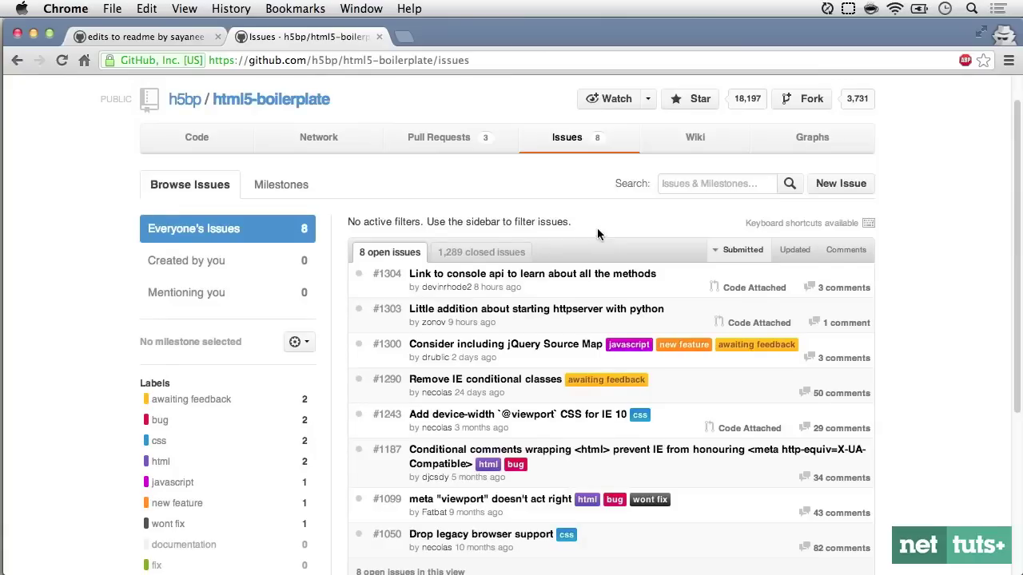
# Browse the closed issues of html5-boilerplate and return to the list of open issues
pyautogui.click(475, 255)
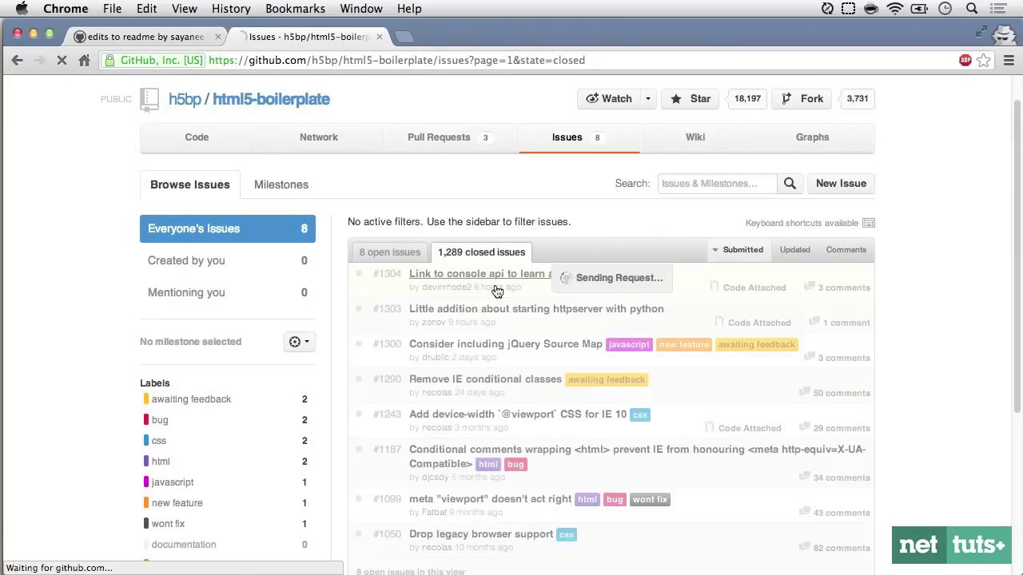
pyautogui.scroll(-5, 594, 356)
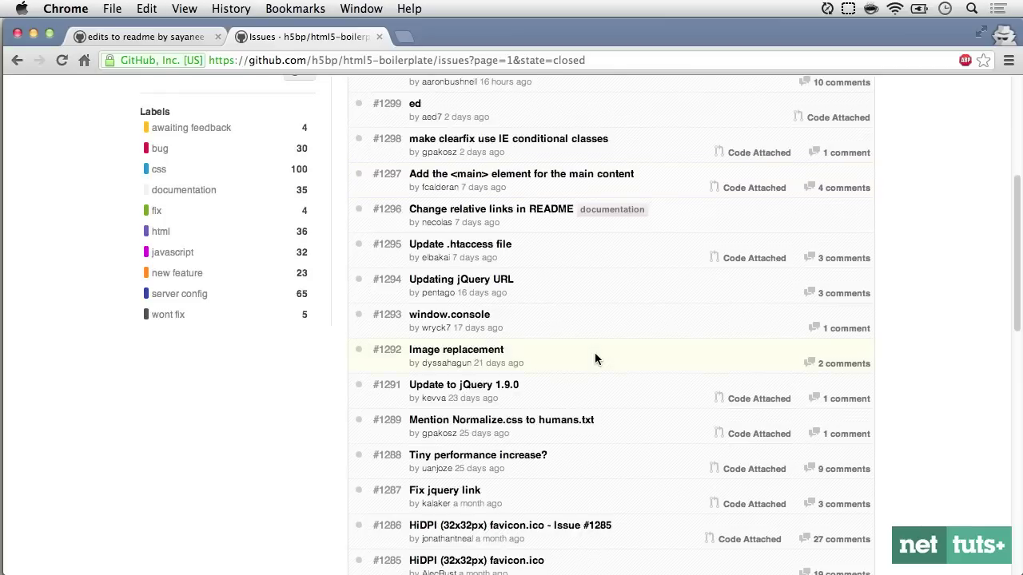
pyautogui.scroll(5, 594, 356)
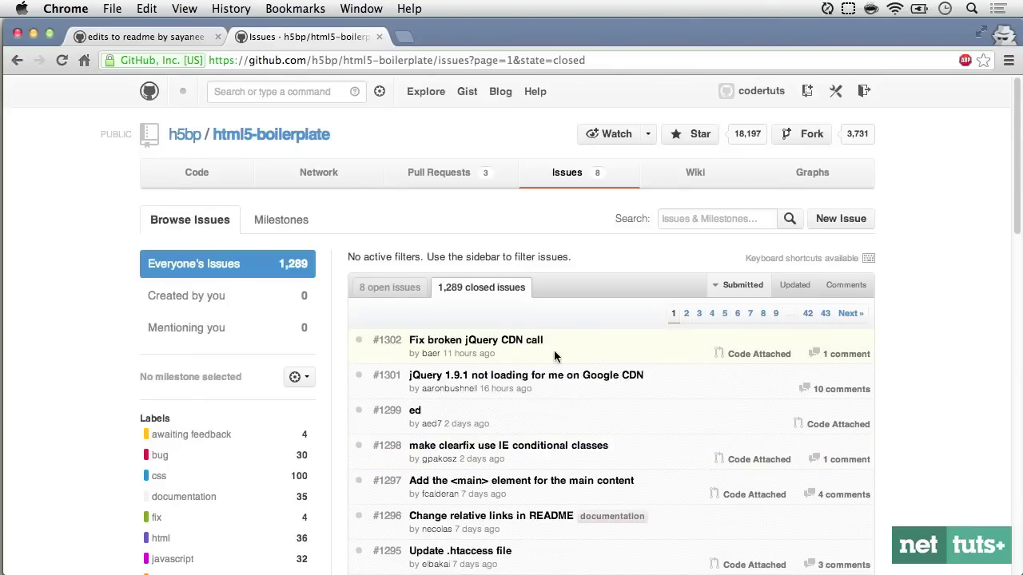
pyautogui.scroll(-3, 496, 264)
pyautogui.click(403, 163)
pyautogui.scroll(3, 573, 183)
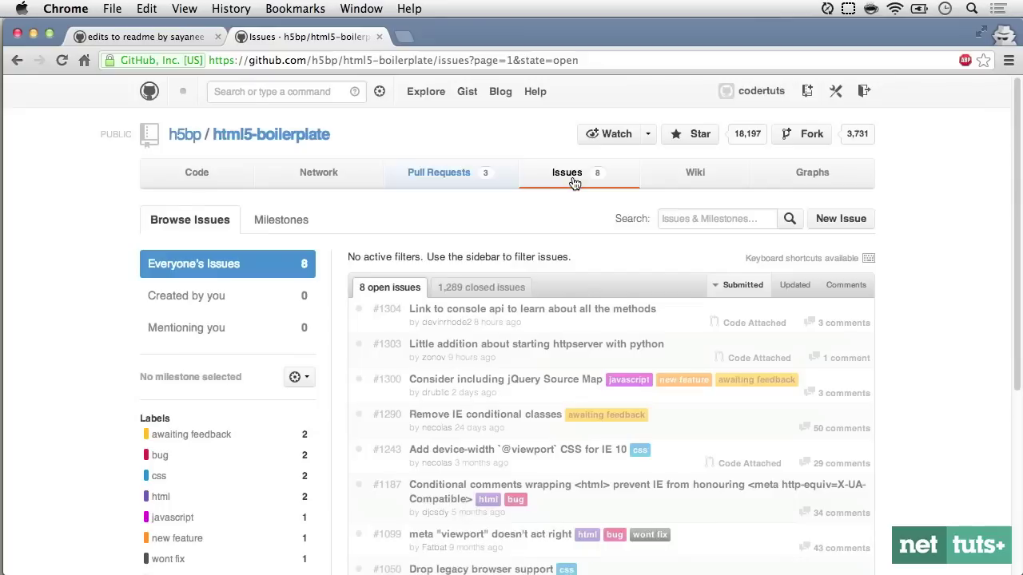
# Search the html5-boilerplate issues for "image" and look through the suggested matches
pyautogui.click(707, 219)
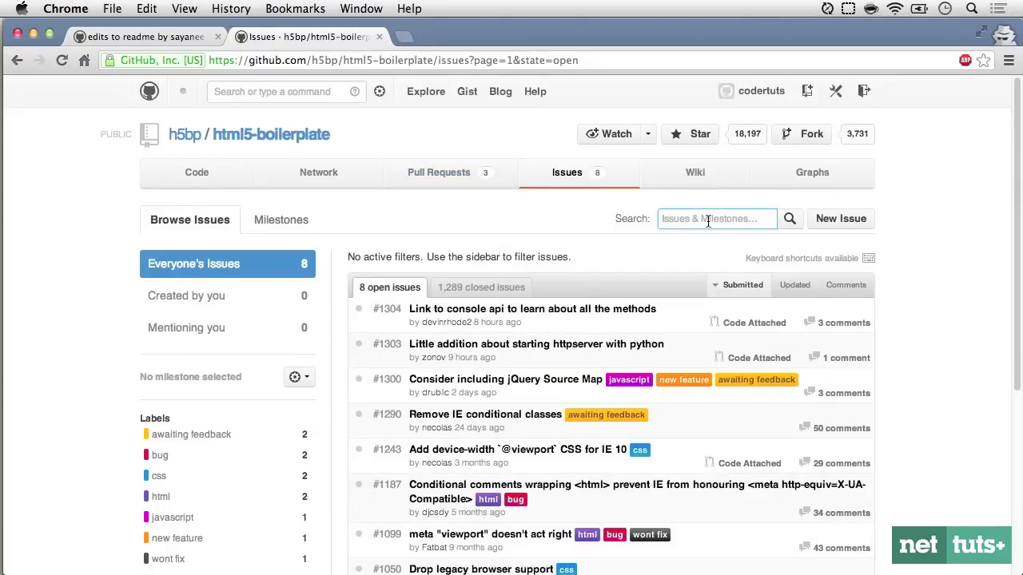
pyautogui.write('image')
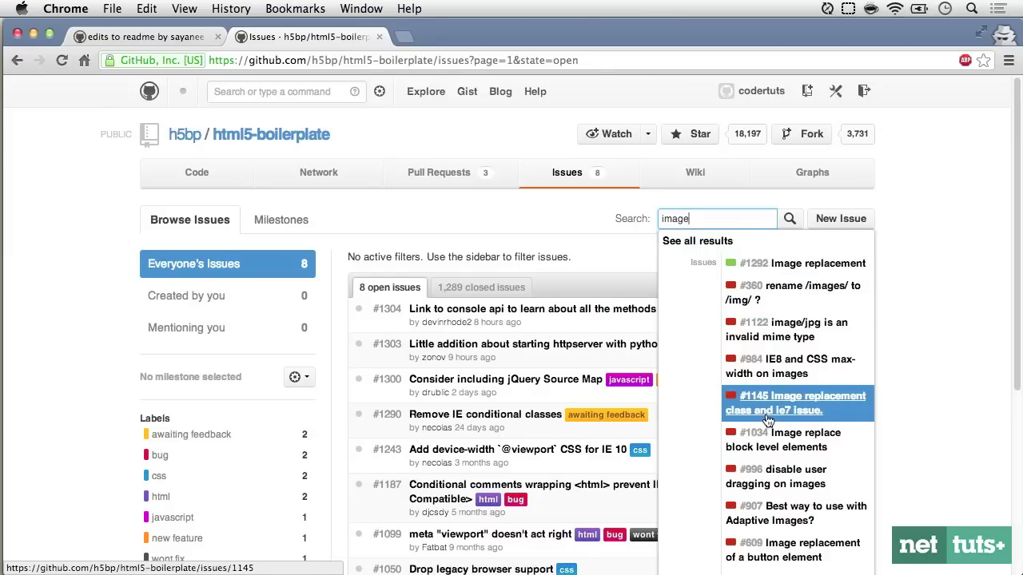
pyautogui.scroll(-1, 767, 419)
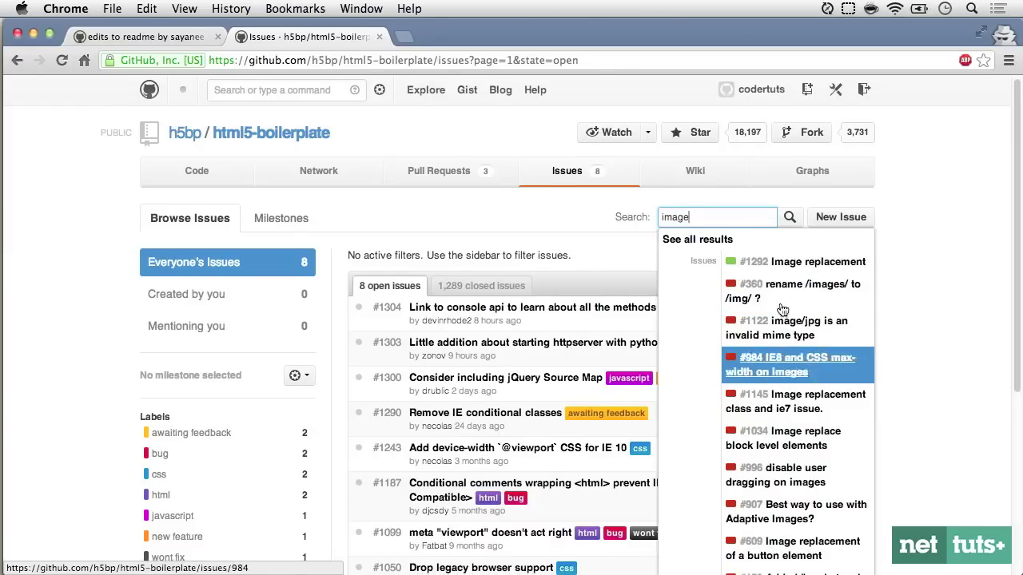
pyautogui.click(340, 268)
# Review the issue labels, open the repository's milestones and examine the progress of milestone 5.0
pyautogui.scroll(-3, 340, 269)
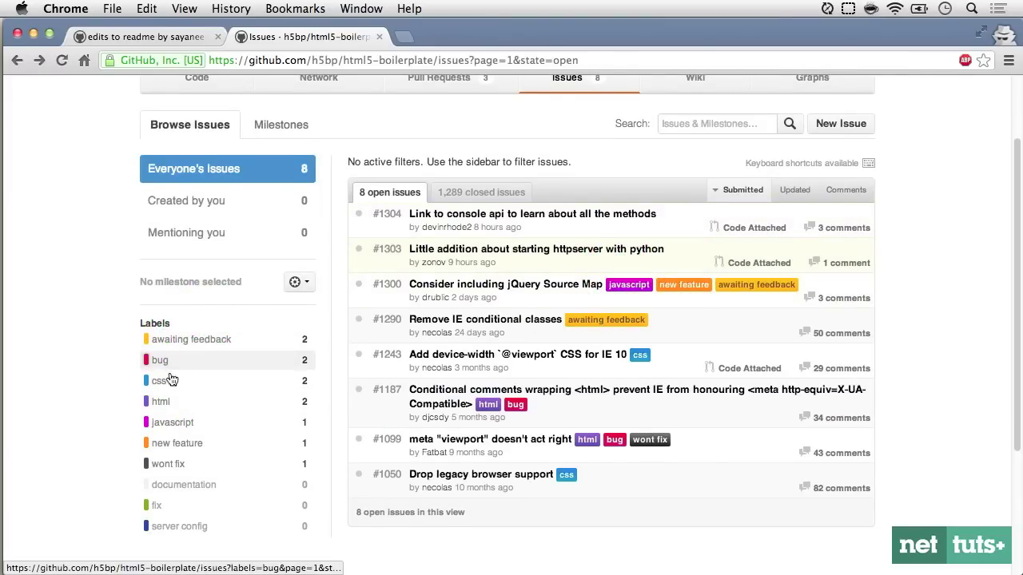
pyautogui.scroll(2, 225, 355)
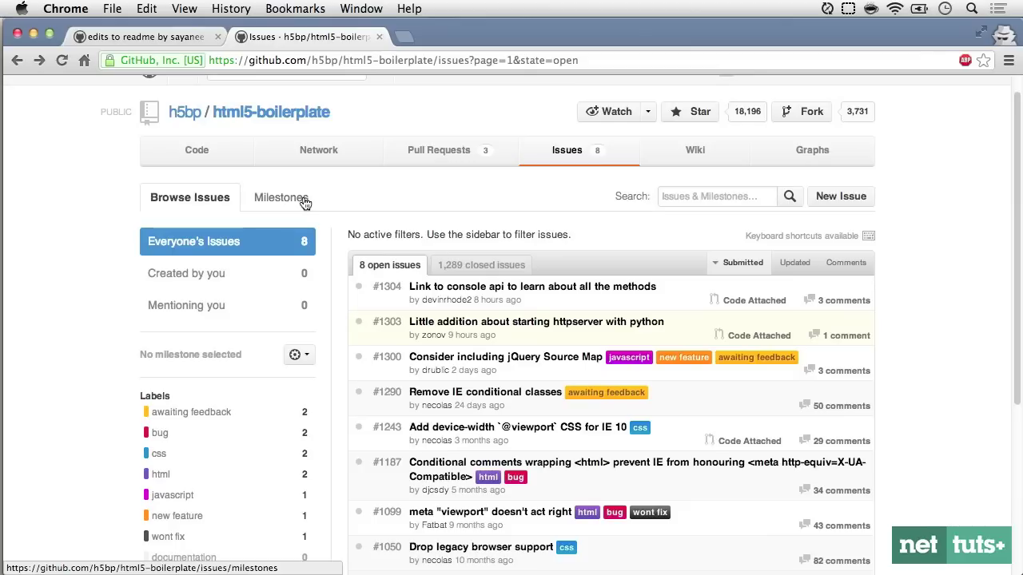
pyautogui.click(304, 201)
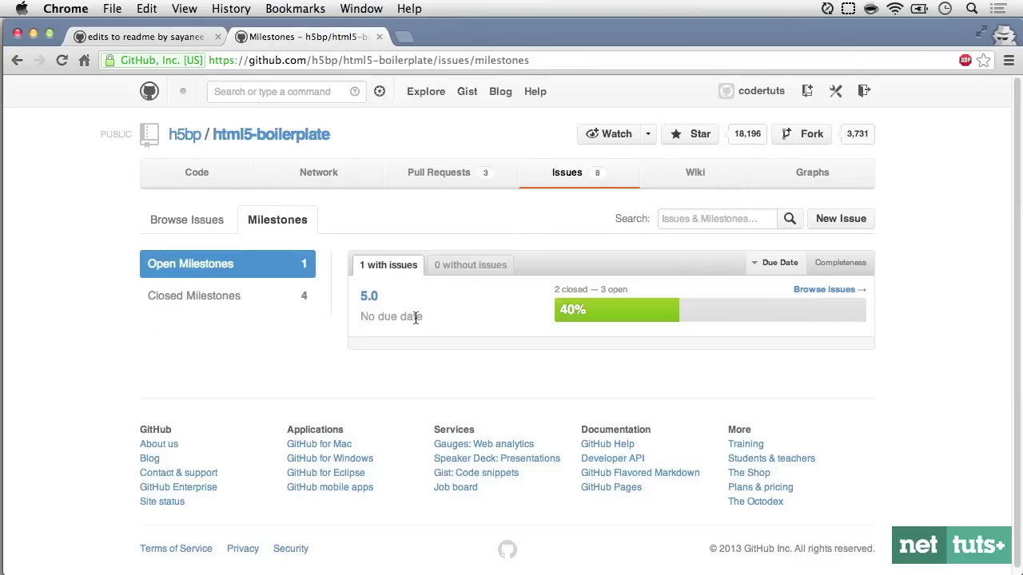
pyautogui.click(369, 297)
pyautogui.moveTo(369, 297); pyautogui.dragTo(559, 305)
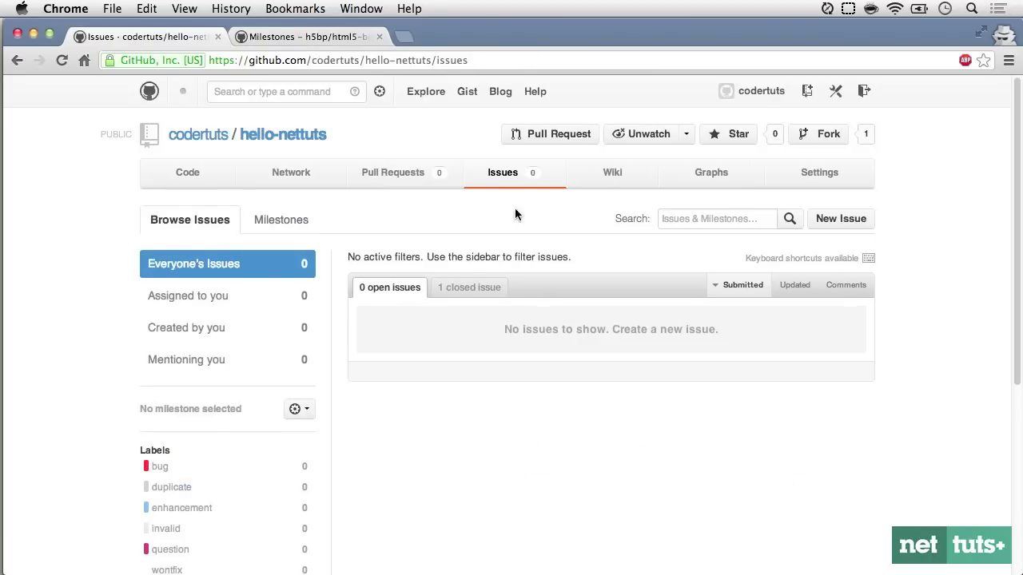
# Start a new hello-nettuts issue titled "readme needs info on what are issues" with the comment "features of github issues"
pyautogui.click(838, 226)
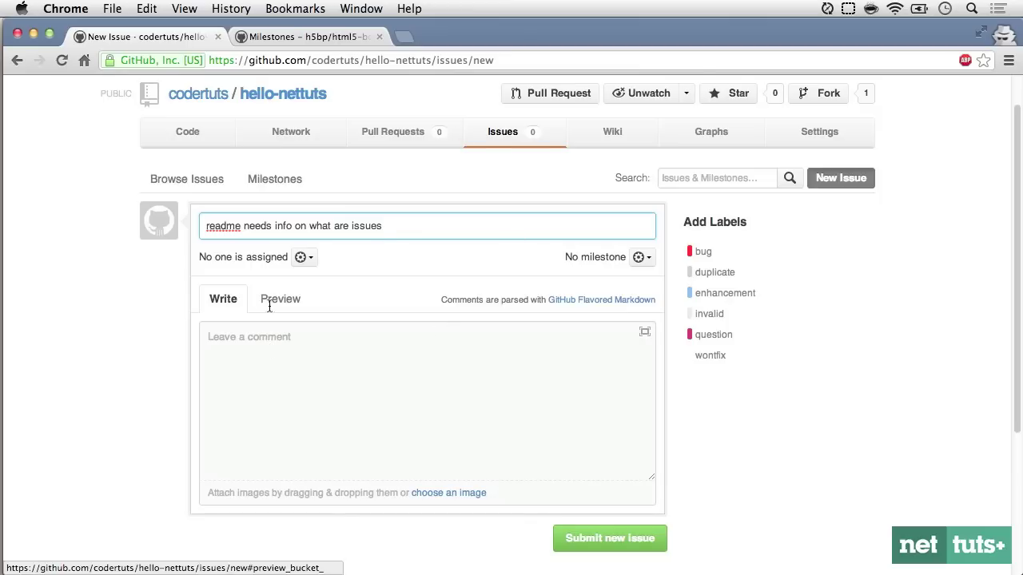
pyautogui.click(230, 226)
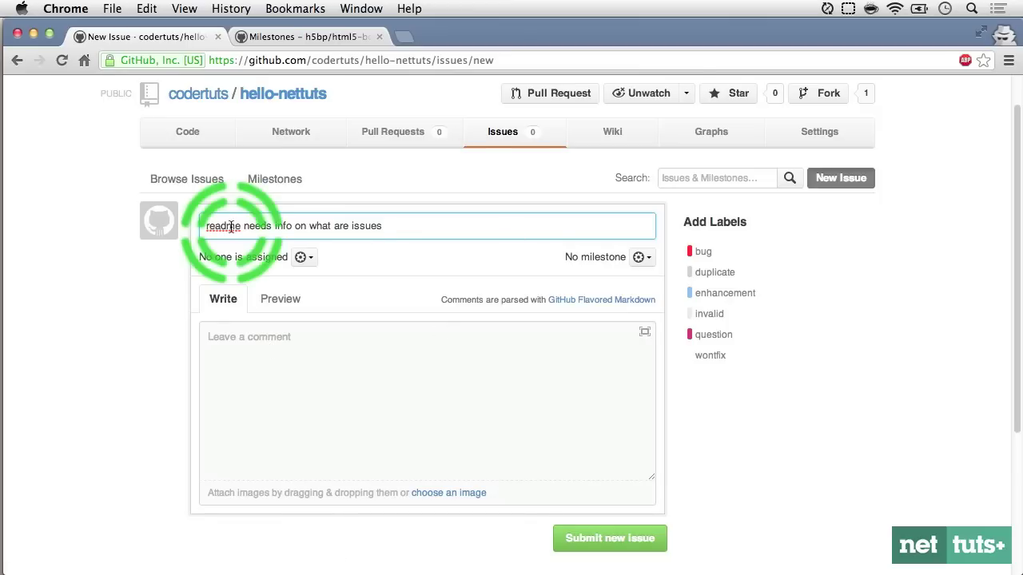
pyautogui.click(272, 333)
pyautogui.write('features of i')
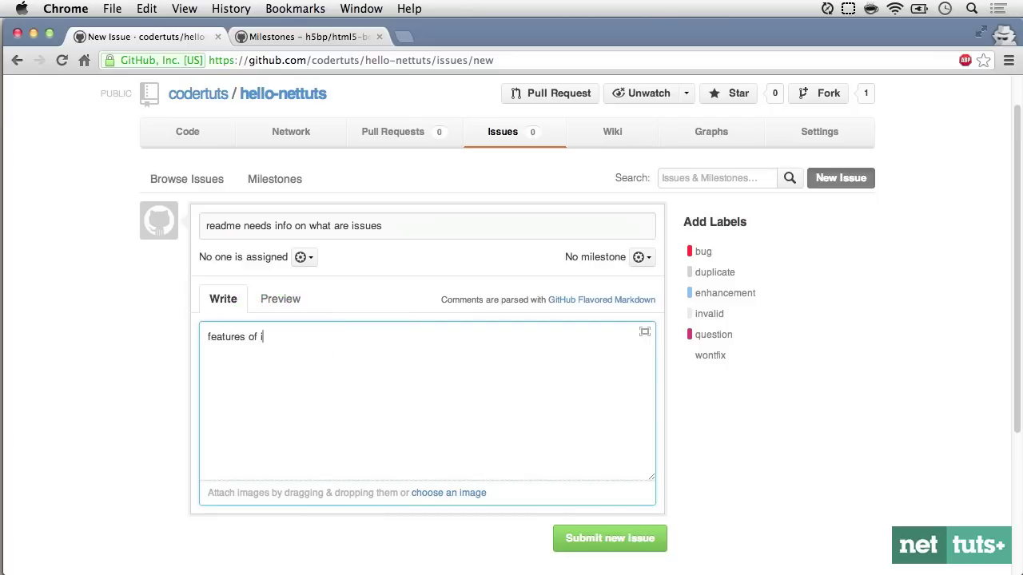
pyautogui.write('ssues')
pyautogui.hotkey('alt', 'Left')
pyautogui.write('github')
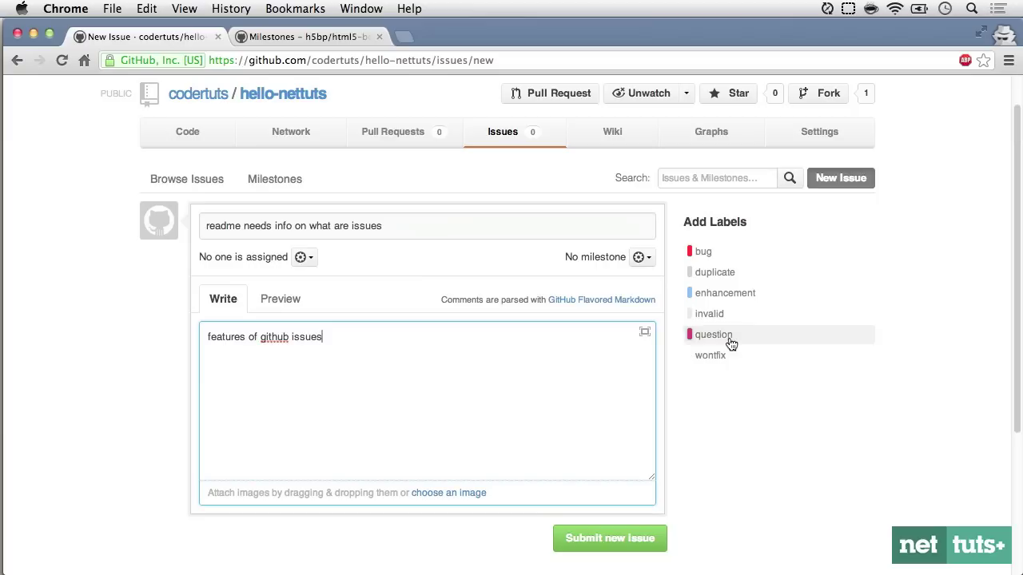
# Submit the issue with the enhancement label and a new milestone named "Version 1"
pyautogui.click(723, 278)
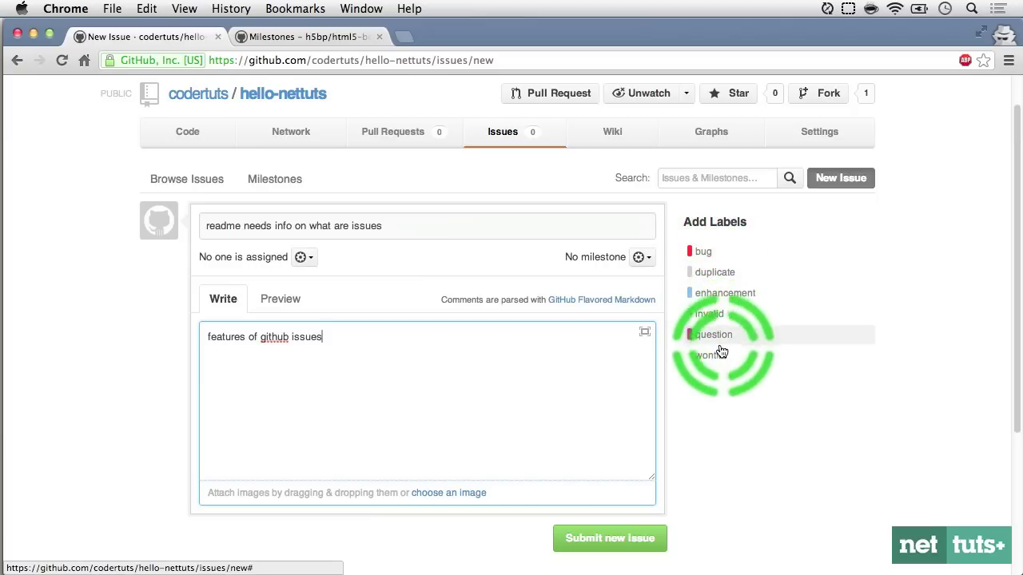
pyautogui.click(724, 293)
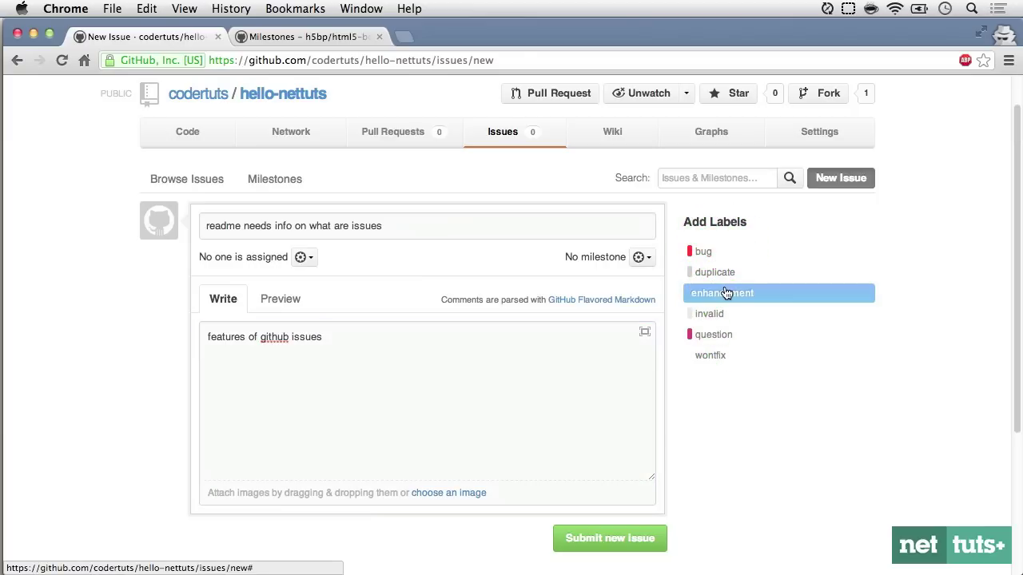
pyautogui.click(640, 256)
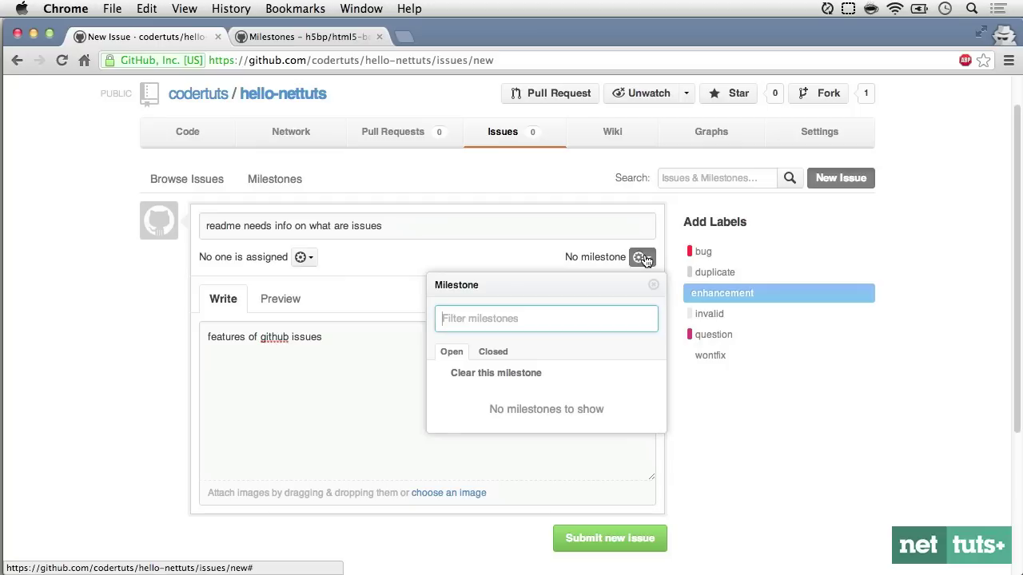
pyautogui.write('Version')
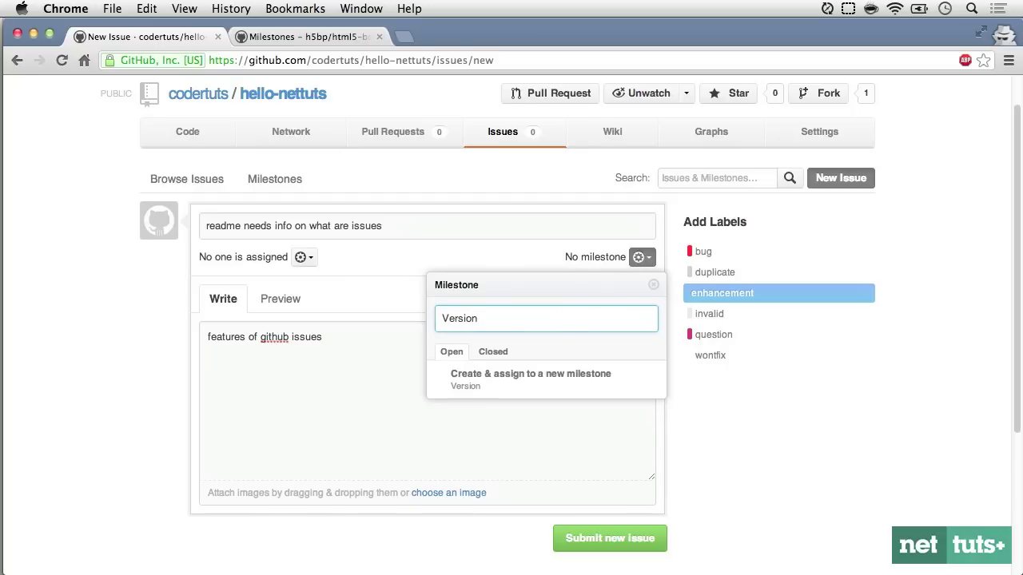
pyautogui.write(' 1')
pyautogui.press('Return')
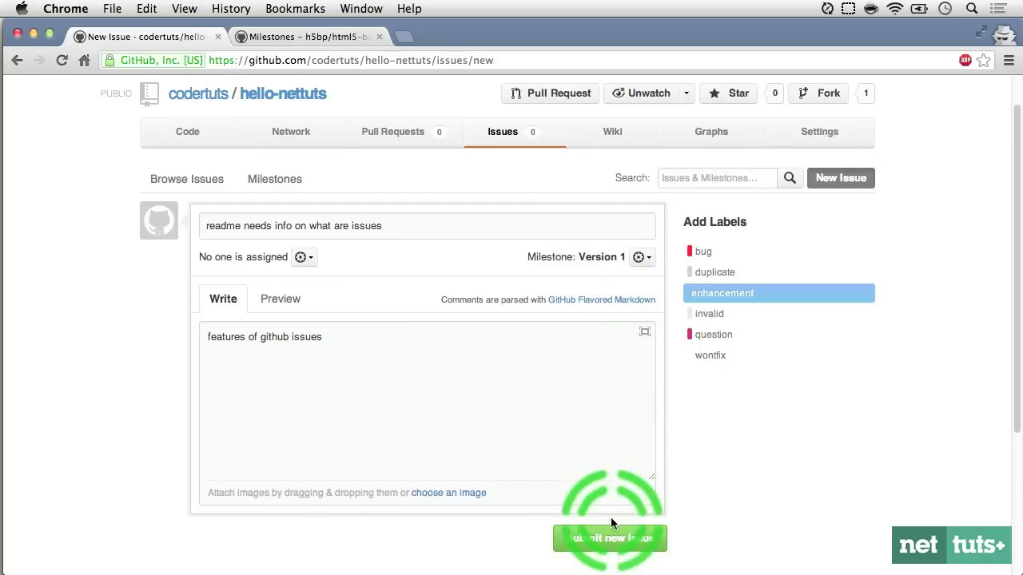
pyautogui.click(610, 537)
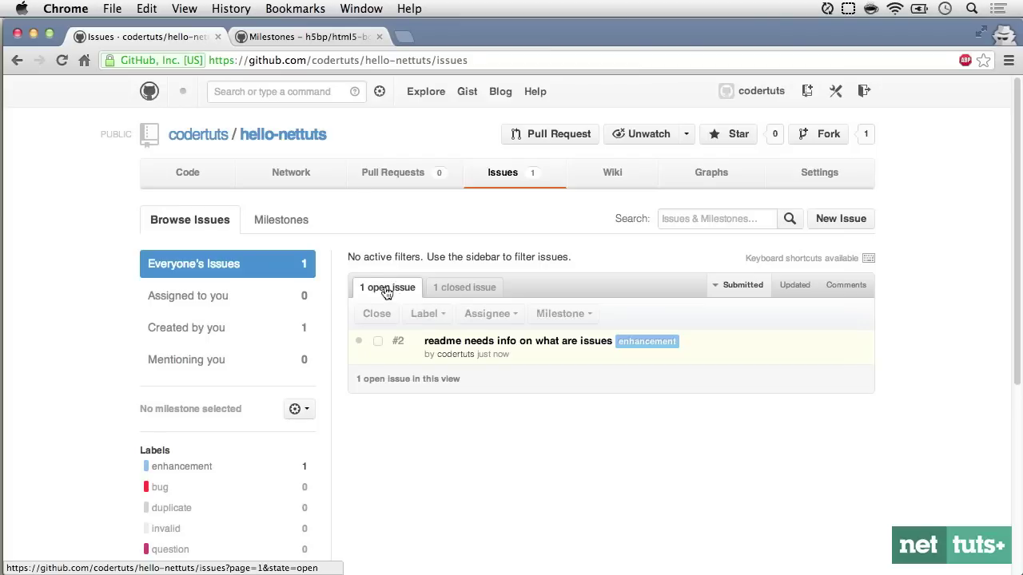
# Open the submitted issue and post the comment "related to #1" on it
pyautogui.click(495, 343)
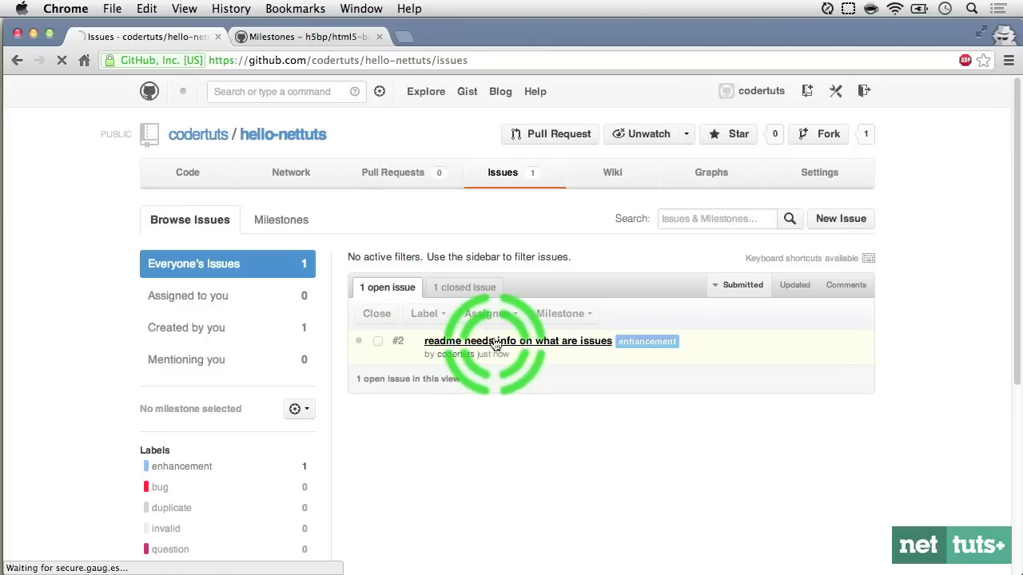
pyautogui.scroll(-2, 535, 336)
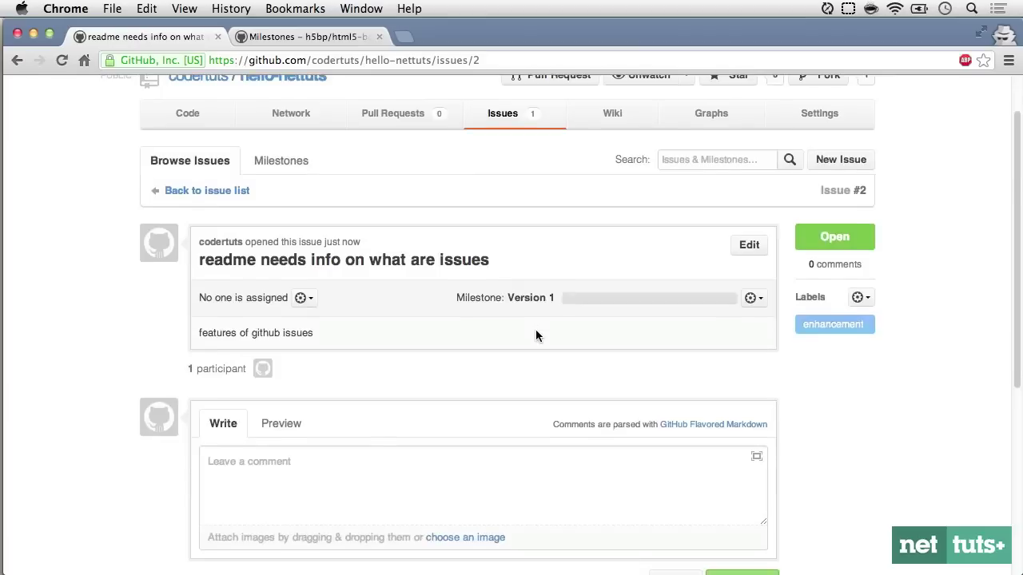
pyautogui.scroll(-4, 535, 334)
pyautogui.scroll(5, 535, 330)
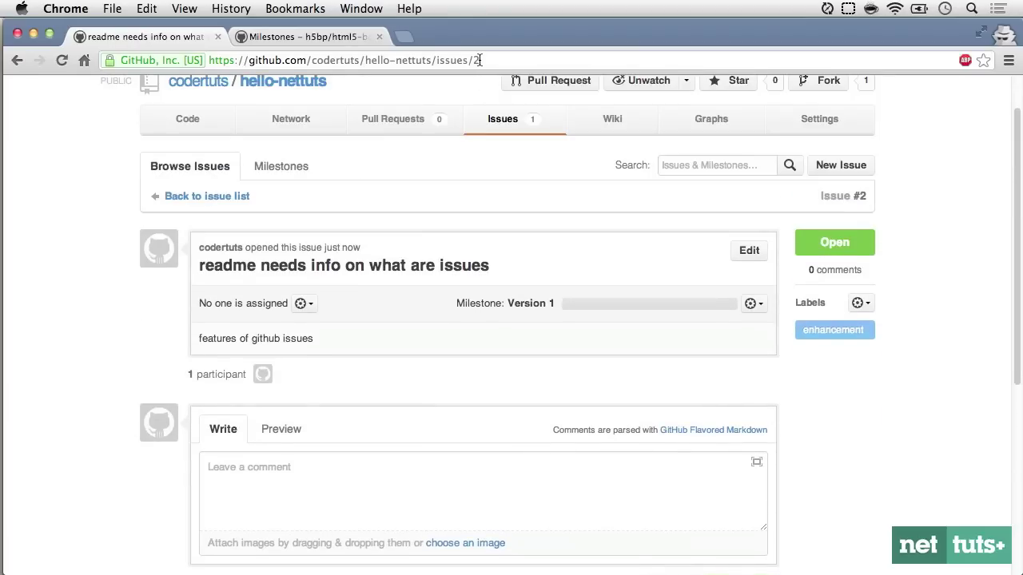
pyautogui.click(455, 477)
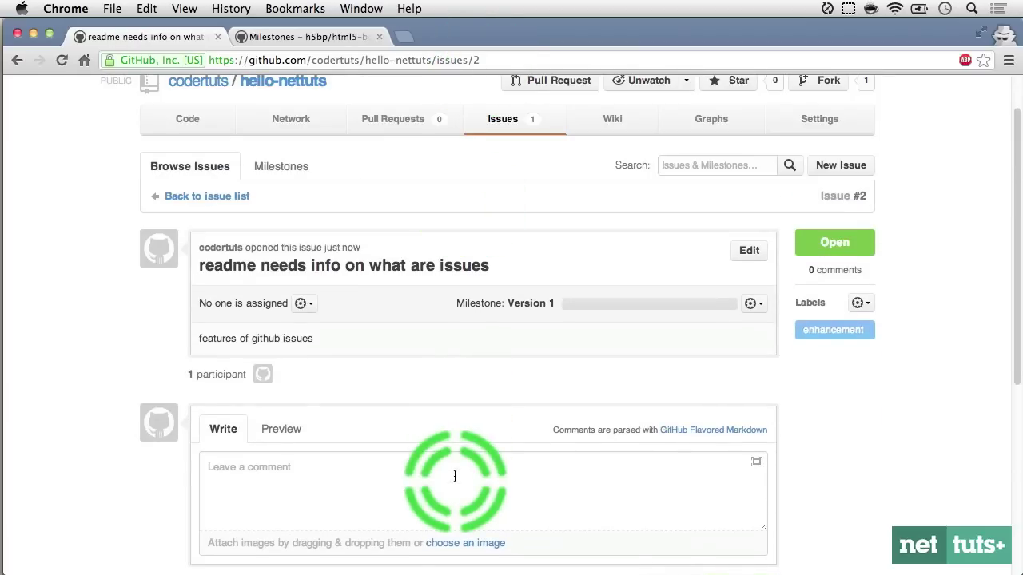
pyautogui.scroll(-3, 455, 477)
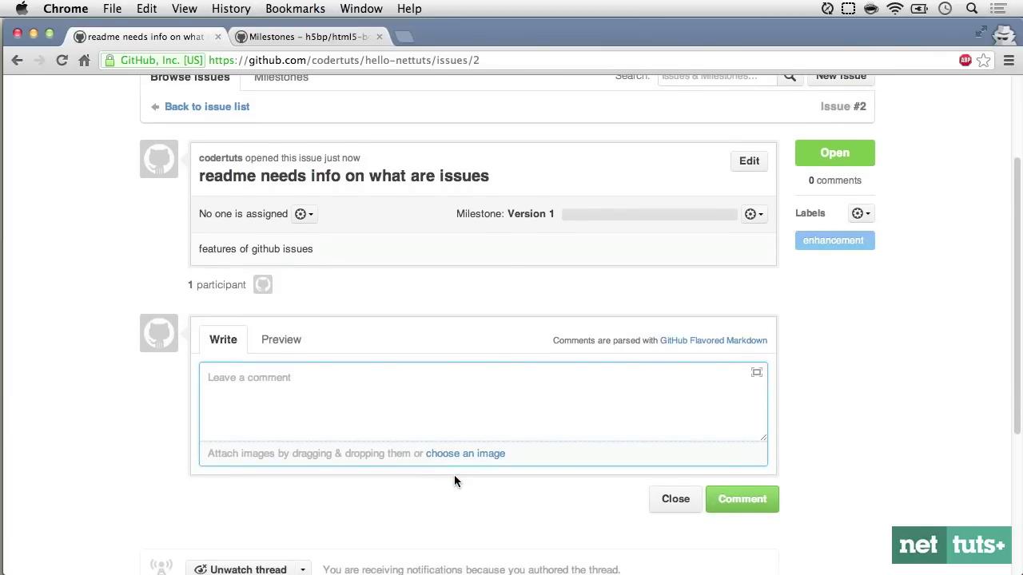
pyautogui.write('related')
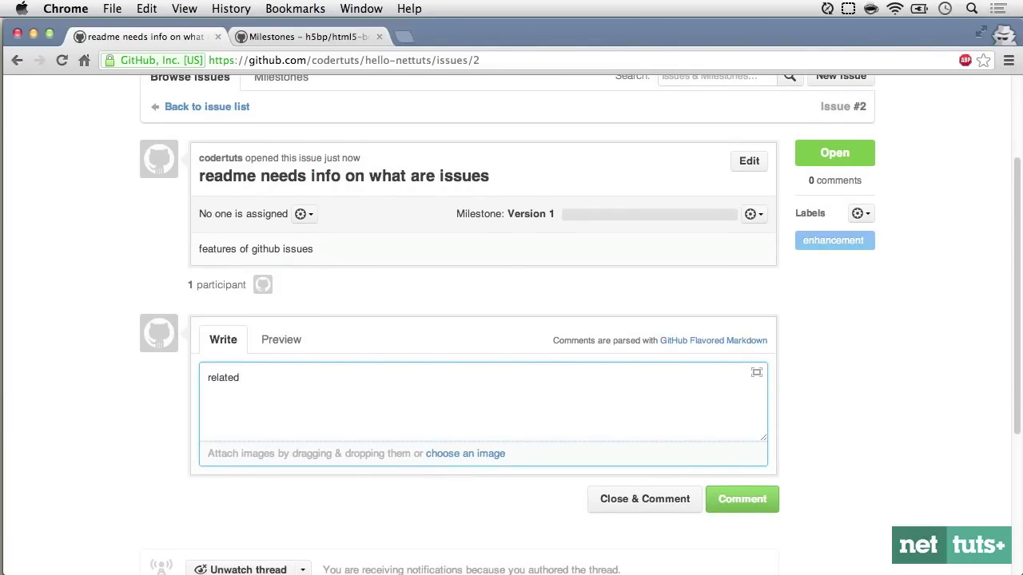
pyautogui.write(' to #1')
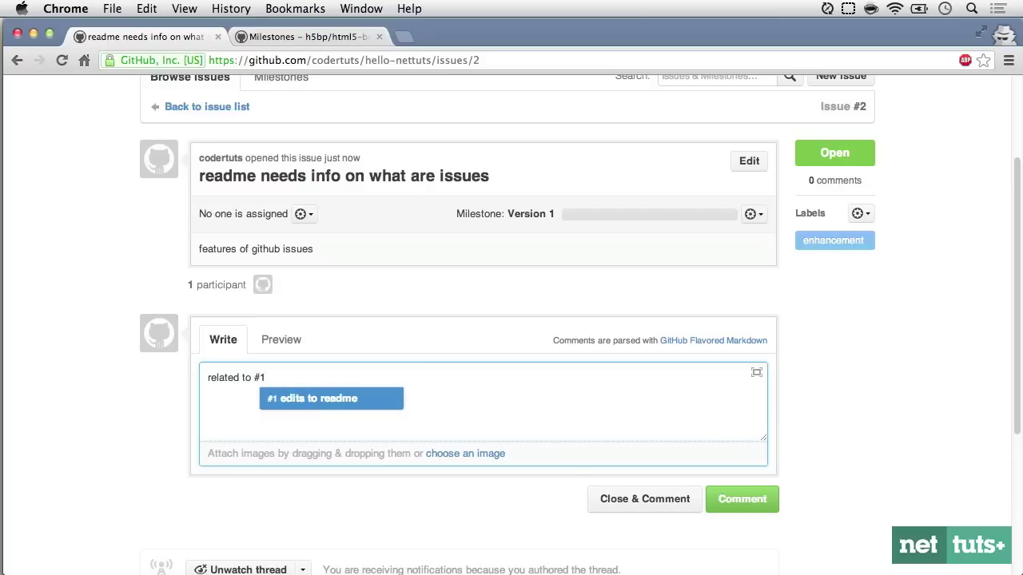
pyautogui.press('super+Return')
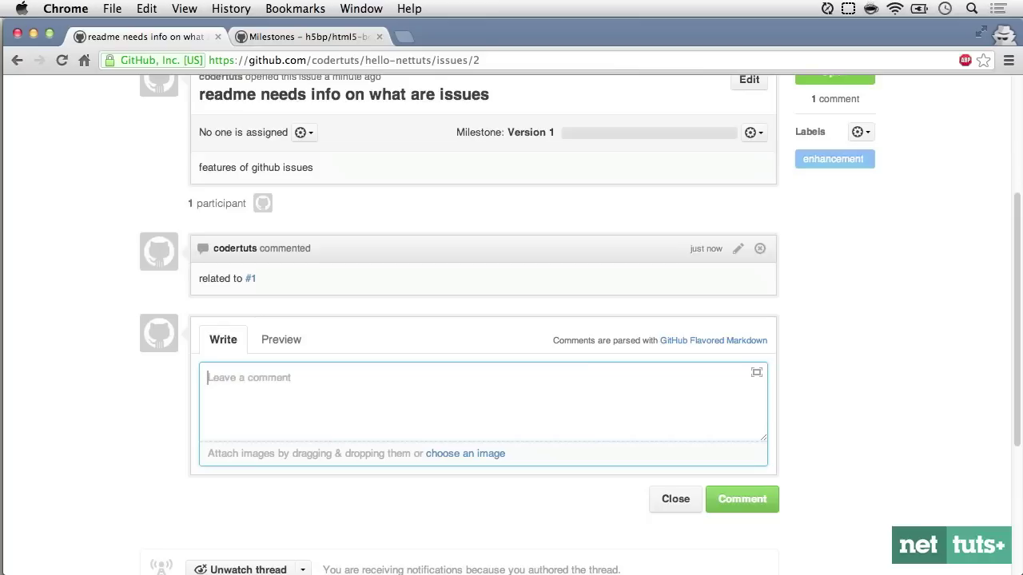
# Edit the repository's README.md, adding an "#Issues" section with the numbered items "features" and "fixing broken stuff"
pyautogui.click(249, 282)
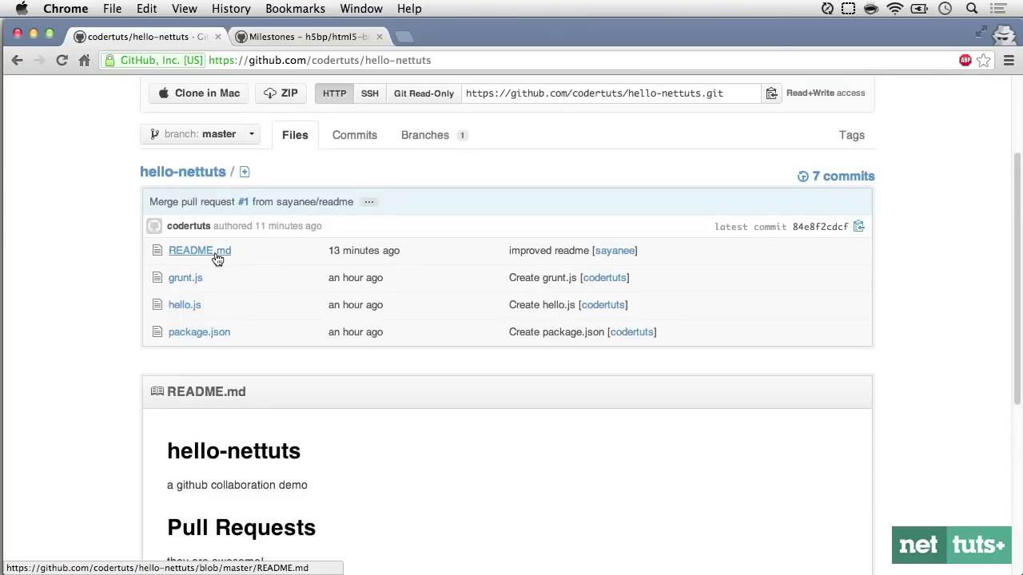
pyautogui.click(215, 255)
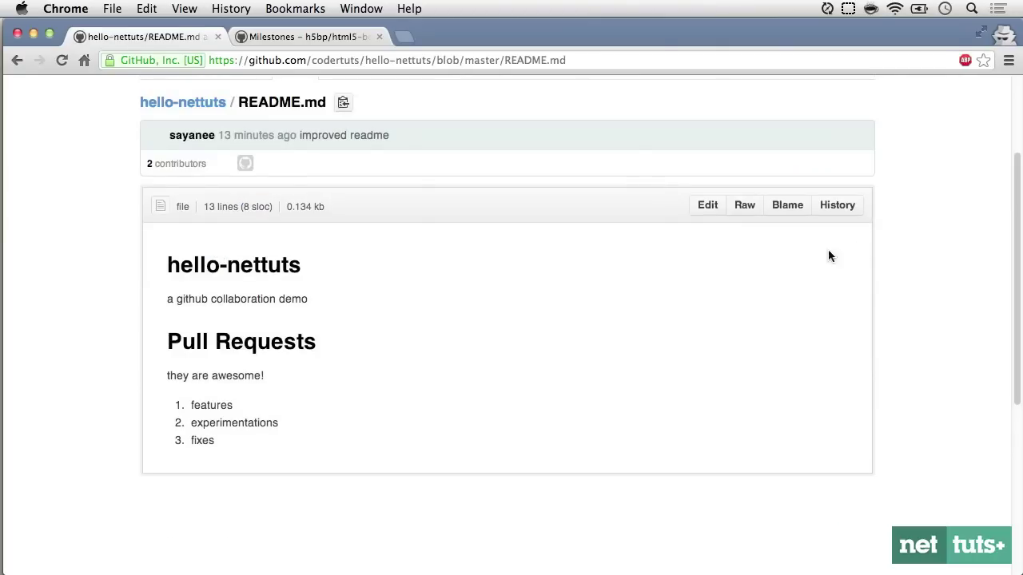
pyautogui.click(708, 206)
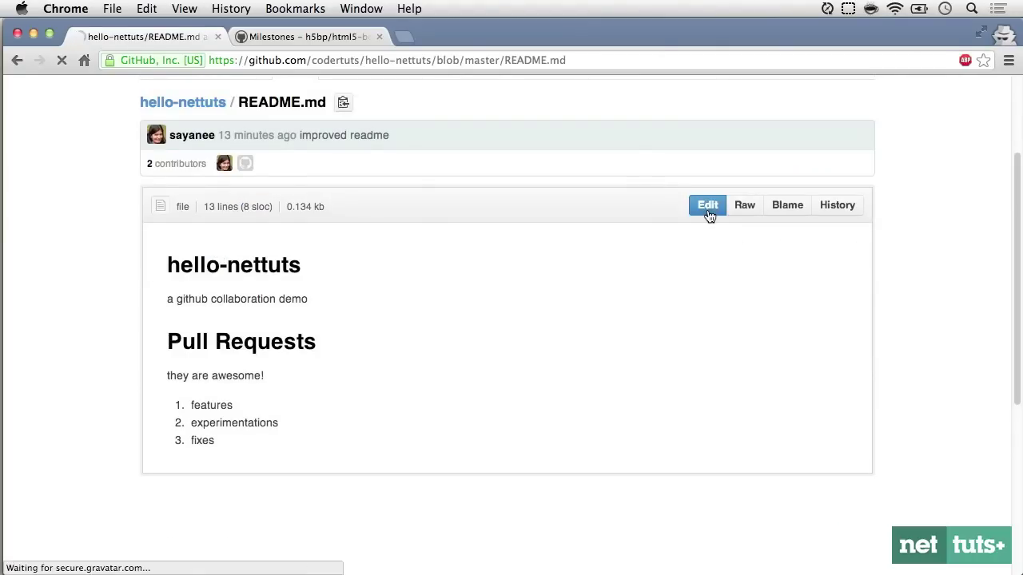
pyautogui.write('Issues')
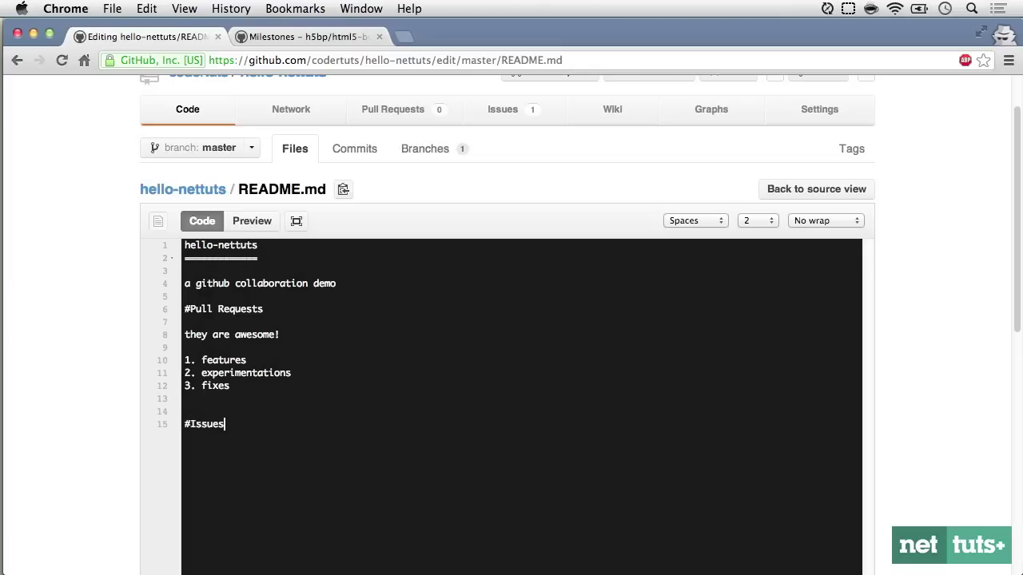
pyautogui.write('1. features 2.')
pyautogui.write('fixing broken stuff')
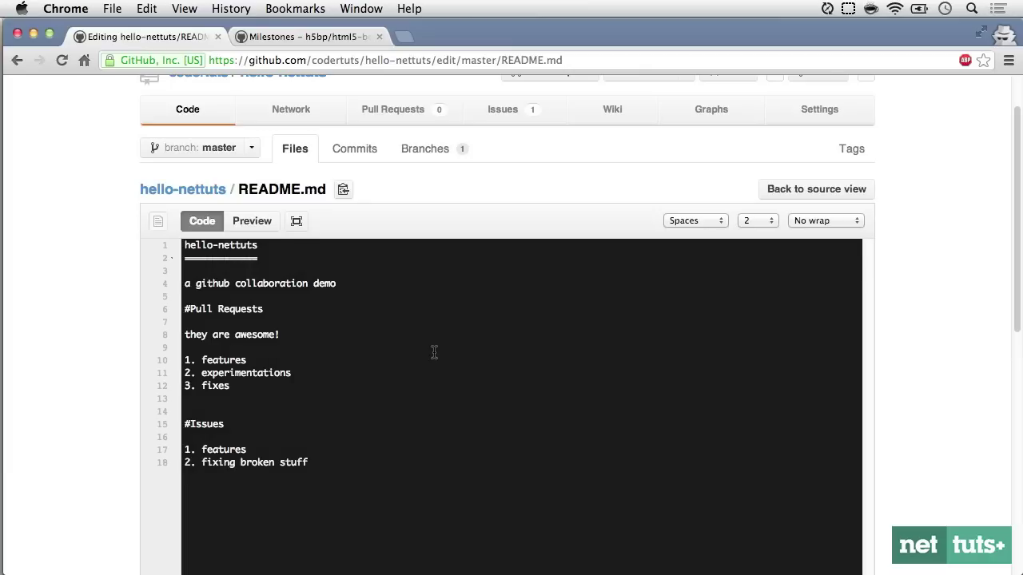
# Commit the README changes with the summary "updated readme with issues info. fixed #2"
pyautogui.scroll(-10, 434, 352)
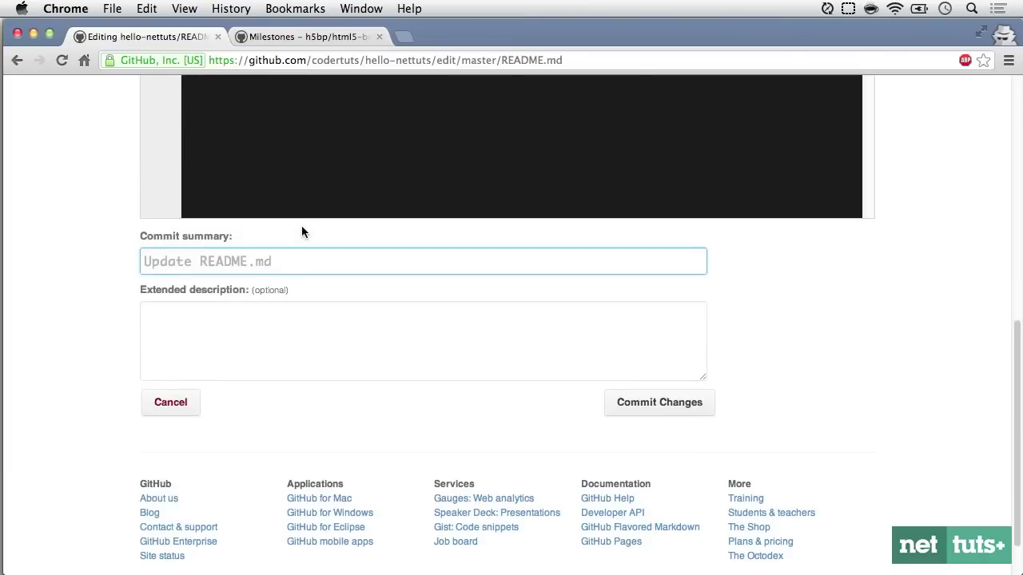
pyautogui.write('updates')
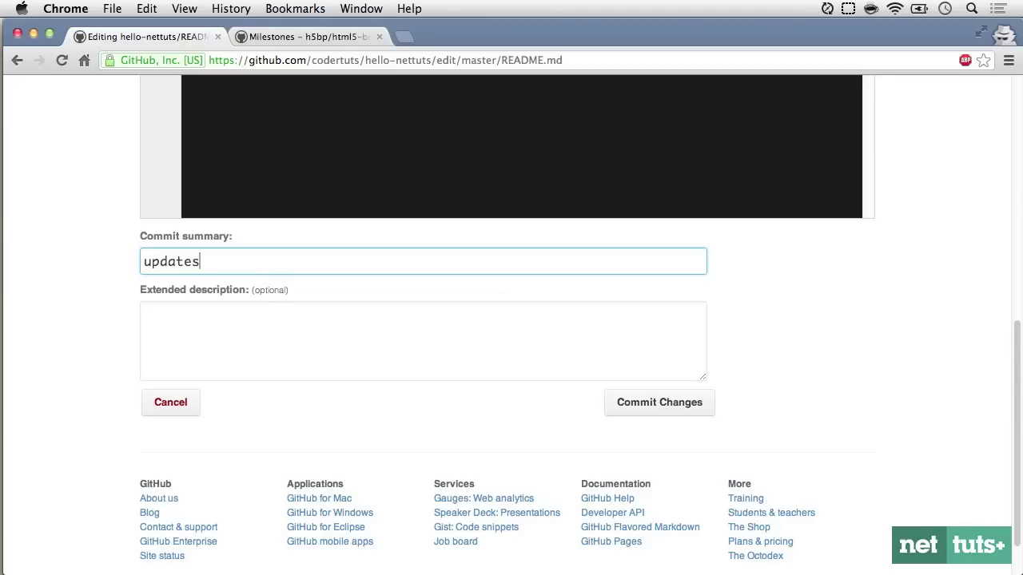
pyautogui.press('BackSpace')
pyautogui.write('d readme with')
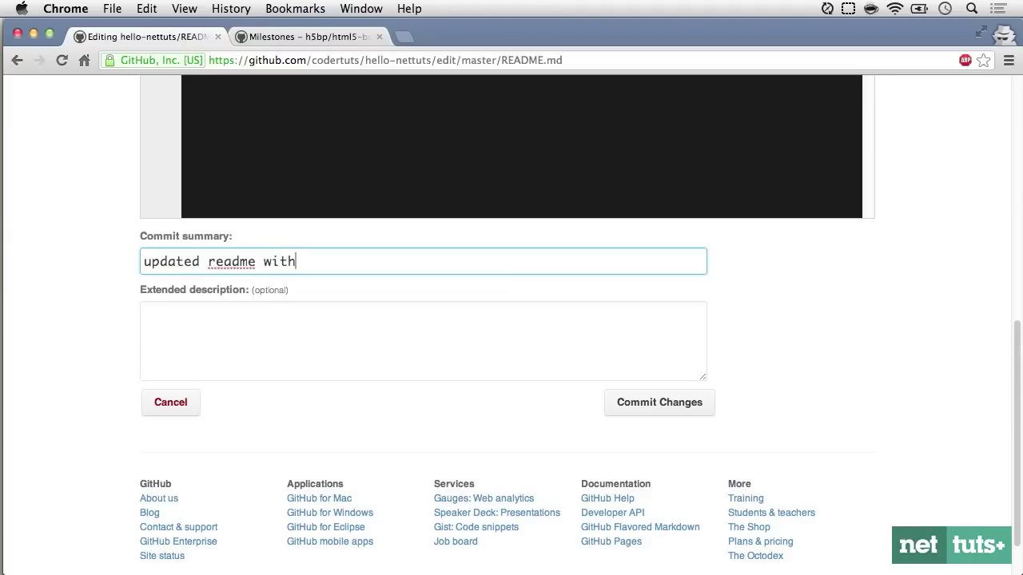
pyautogui.write(' issues info. f')
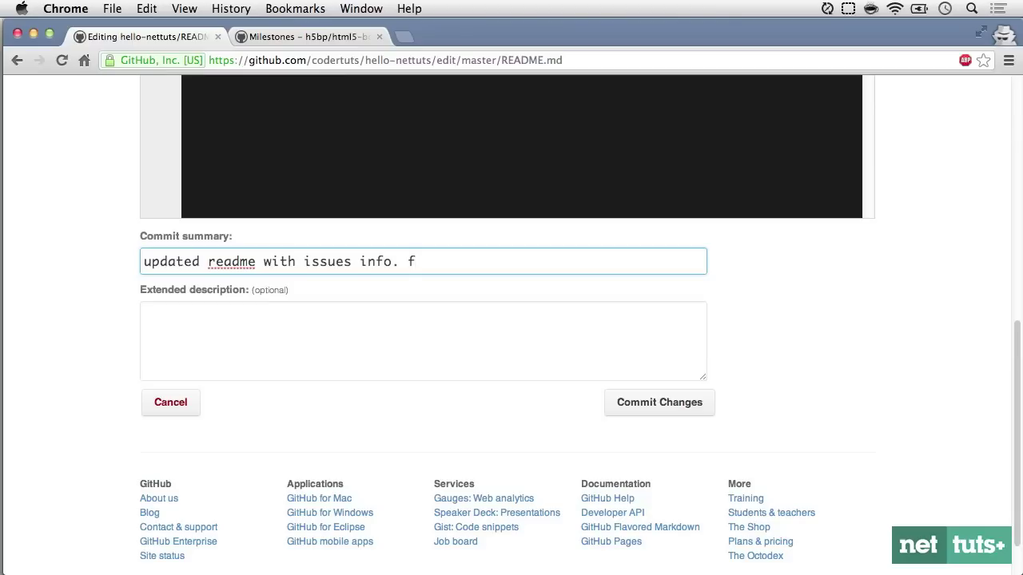
pyautogui.write('ixed #2')
pyautogui.click(456, 264)
pyautogui.moveTo(458, 263); pyautogui.dragTo(469, 264)
pyautogui.click(622, 409)
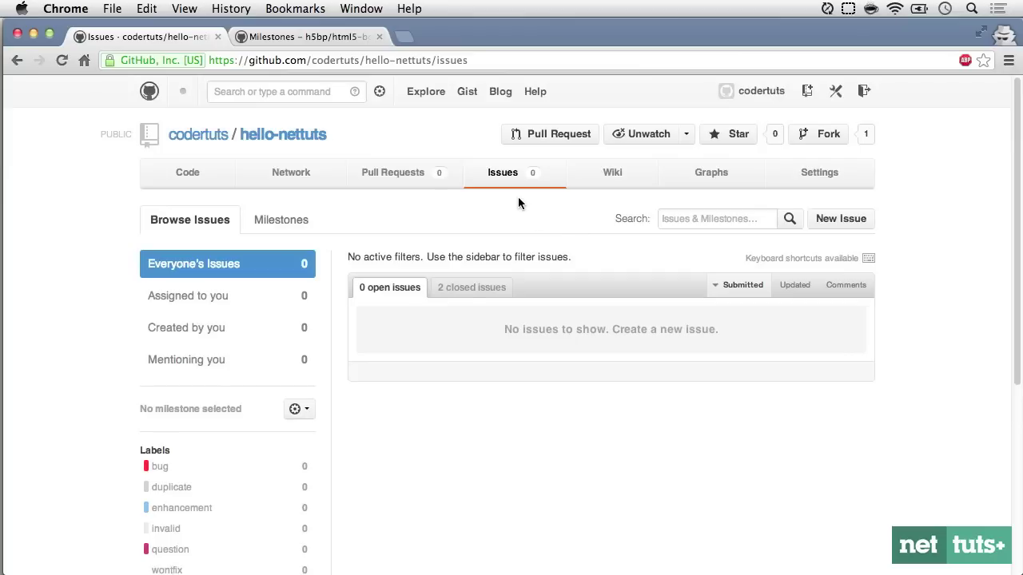
# Open issue #2 from the repository's closed issues and examine its closing commit and the Version 1 milestone progress
pyautogui.click(518, 197)
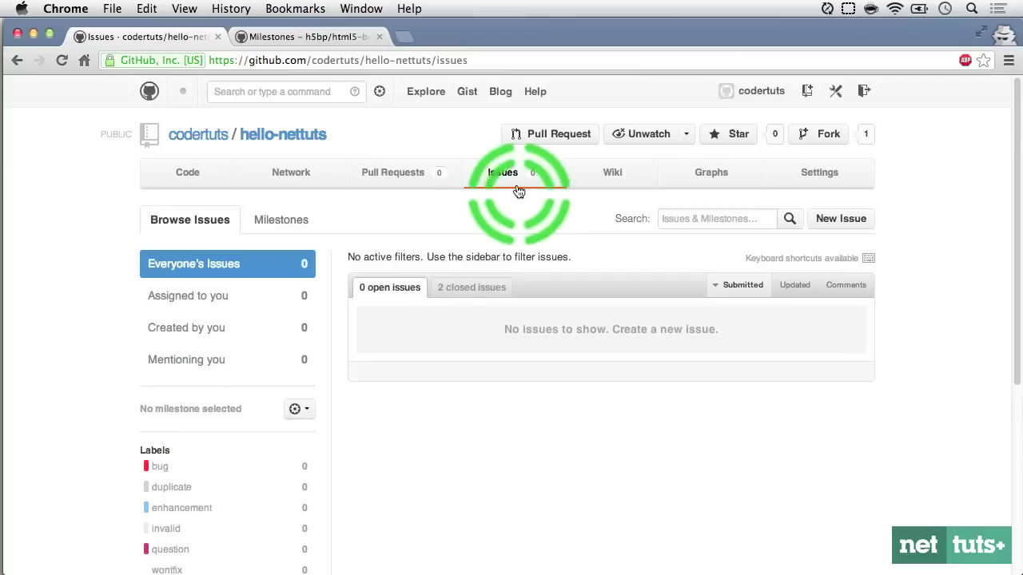
pyautogui.click(483, 289)
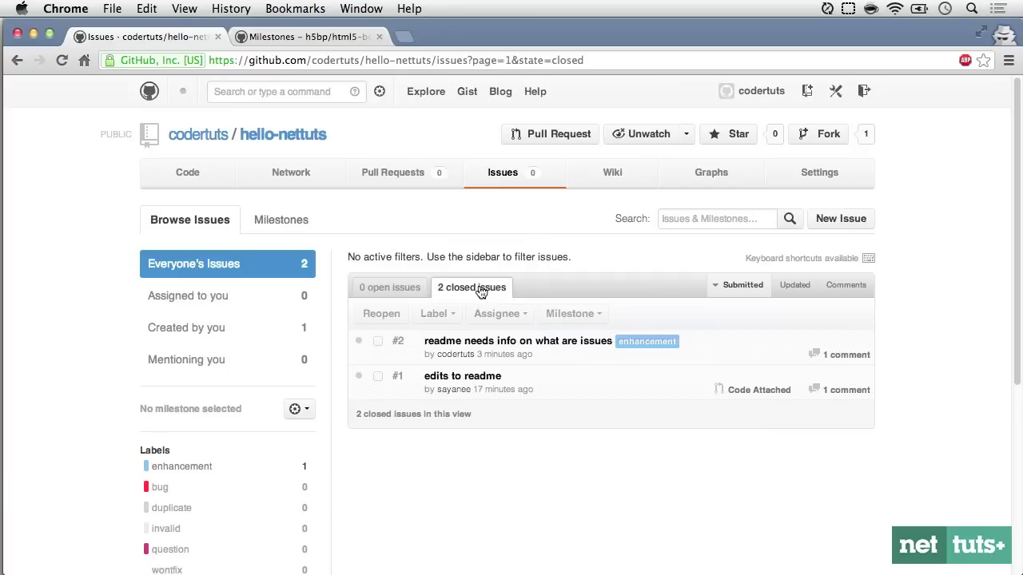
pyautogui.click(476, 344)
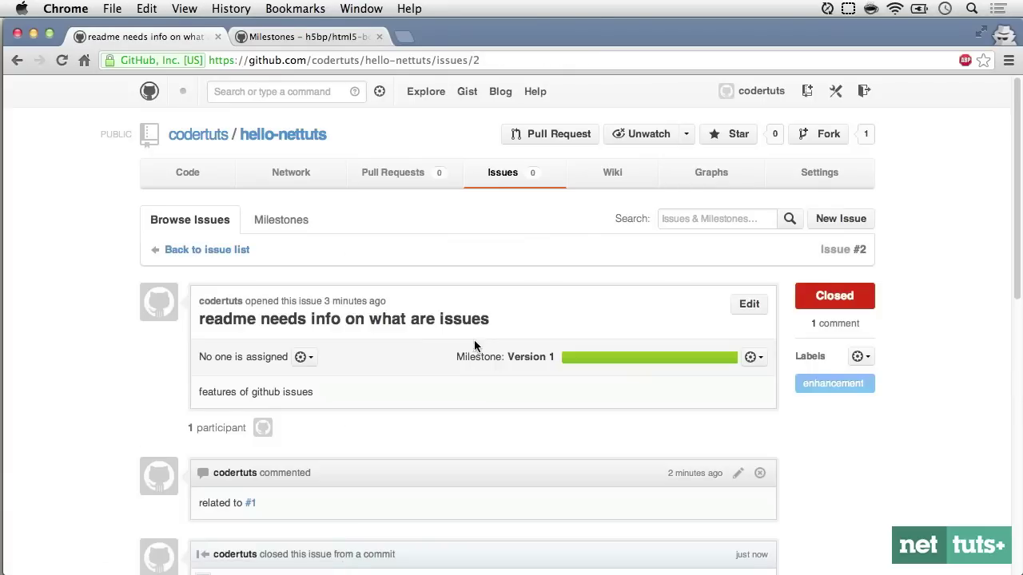
pyautogui.scroll(-5, 467, 414)
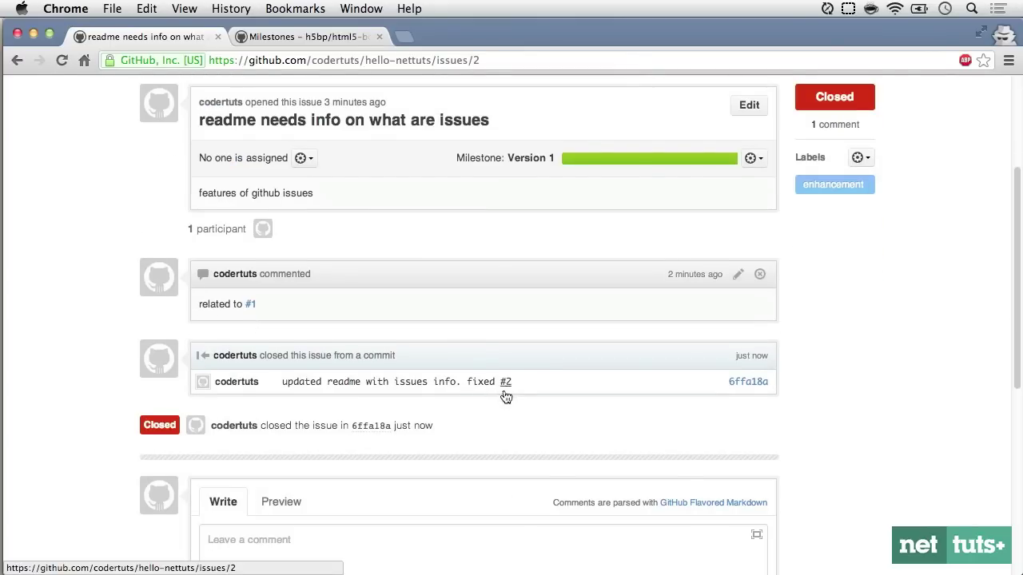
pyautogui.scroll(1, 580, 255)
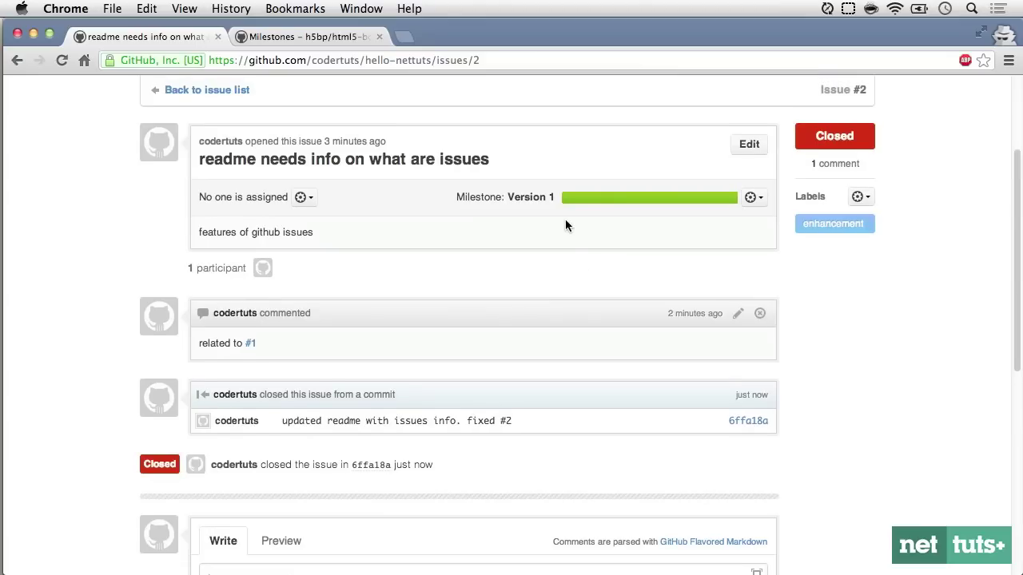
pyautogui.moveTo(565, 198); pyautogui.dragTo(732, 196)
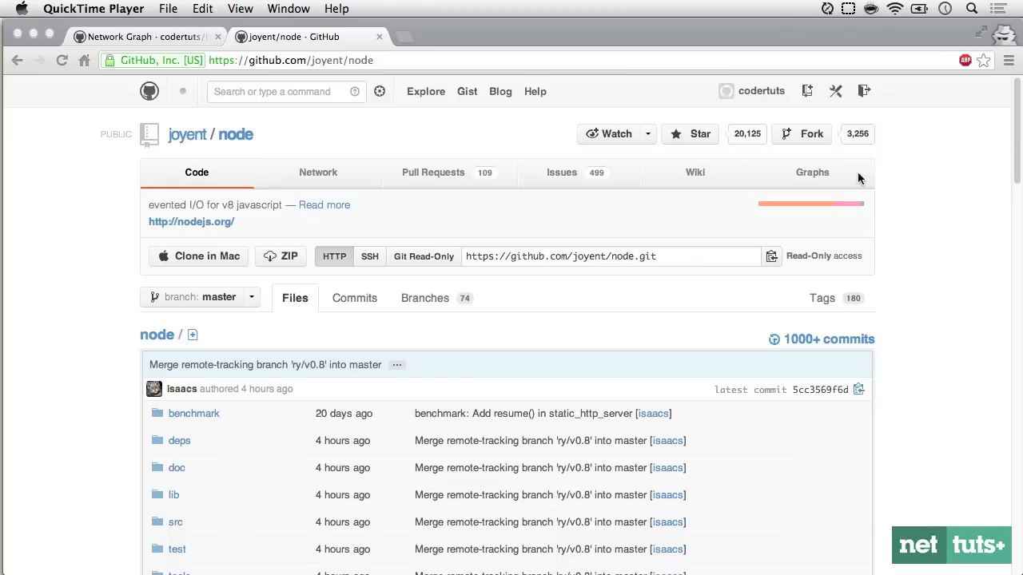
# Open the joyent/node Contributors graph and view the available contribution types for filtering
pyautogui.click(823, 182)
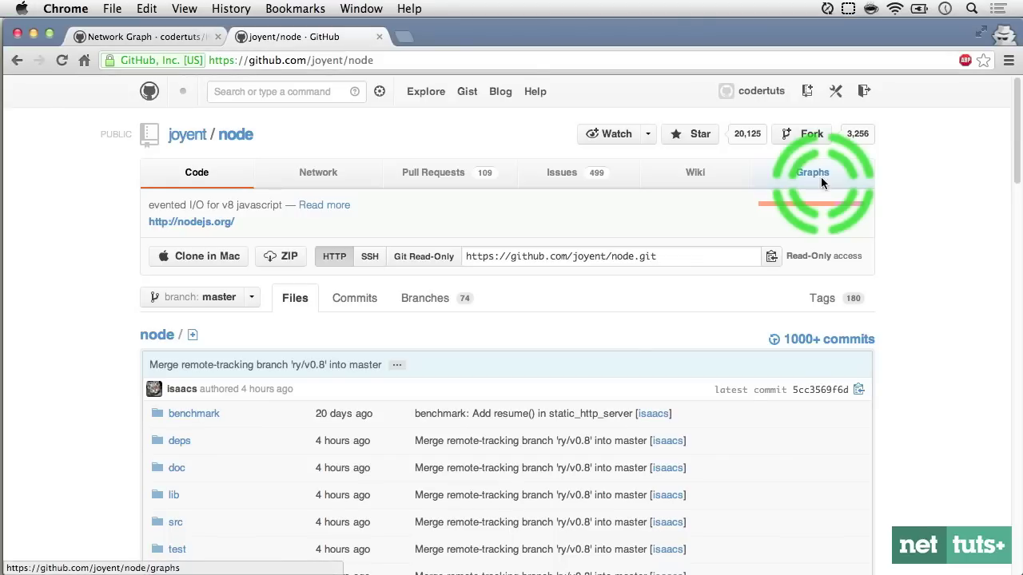
pyautogui.click(326, 175)
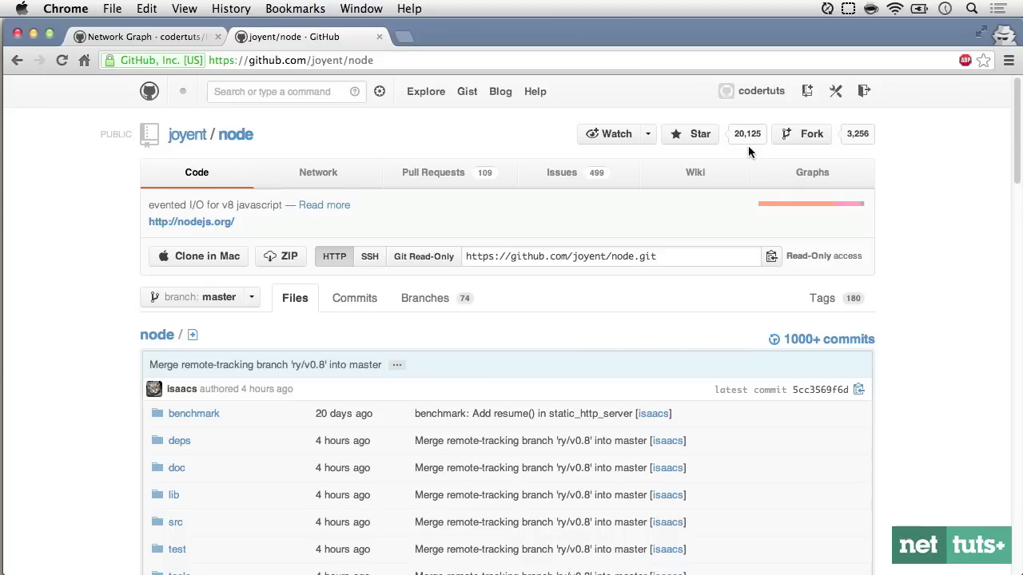
pyautogui.click(793, 179)
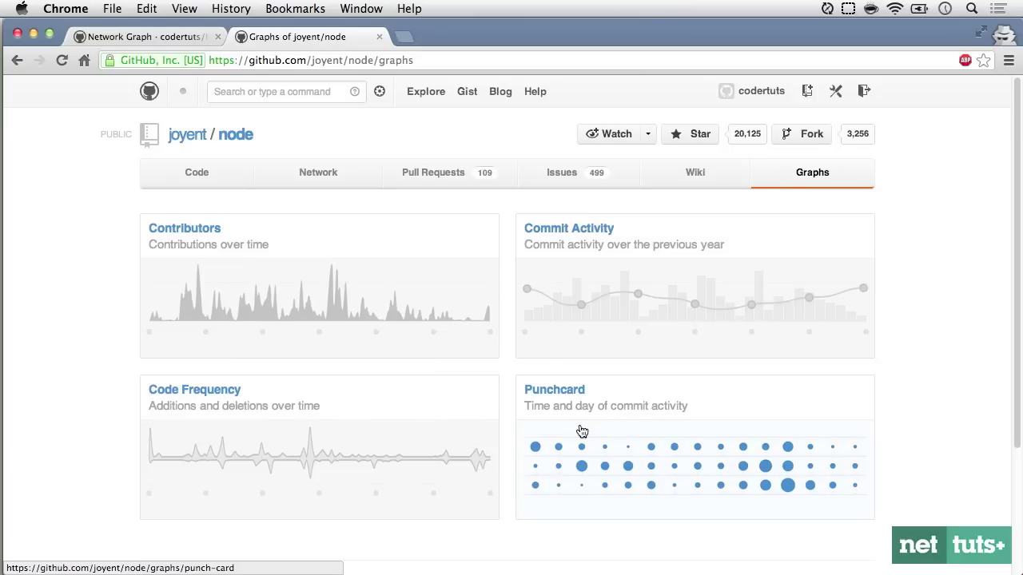
pyautogui.click(189, 235)
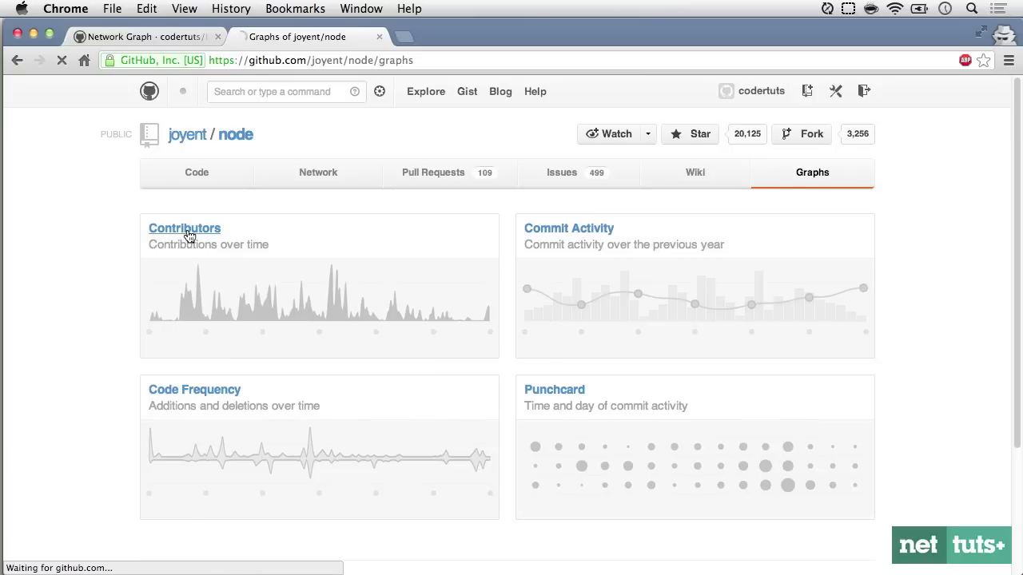
pyautogui.scroll(-2, 935, 313)
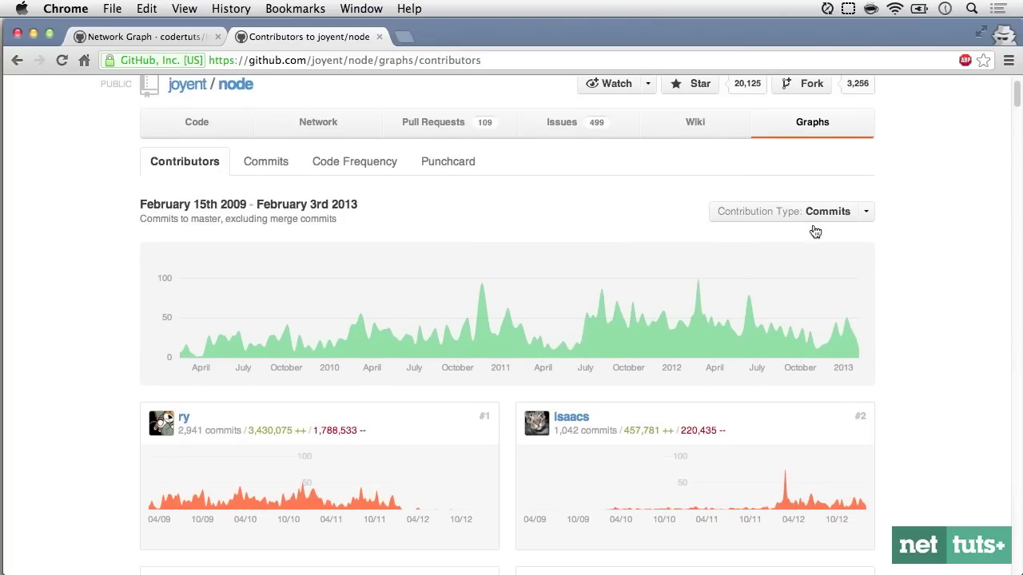
pyautogui.click(867, 214)
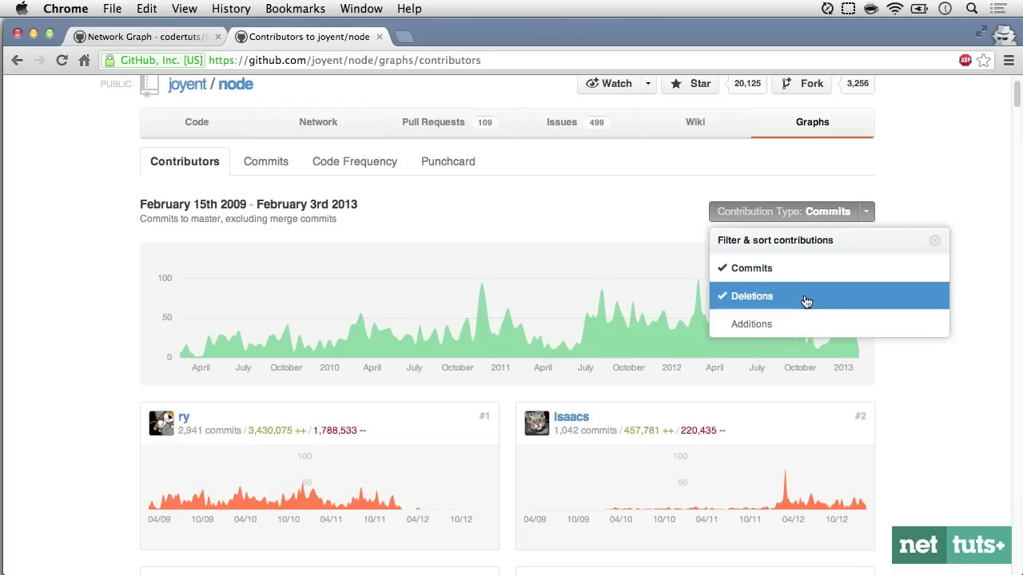
# View the joyent/node commit activity graph and move back week by week through its 52-week history
pyautogui.click(267, 164)
pyautogui.click(260, 112)
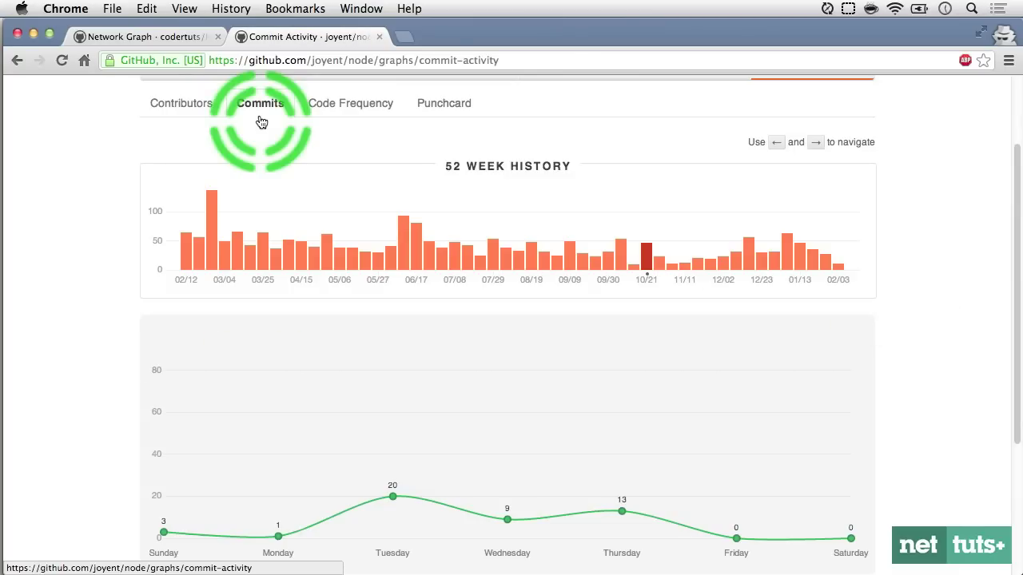
pyautogui.click(499, 147)
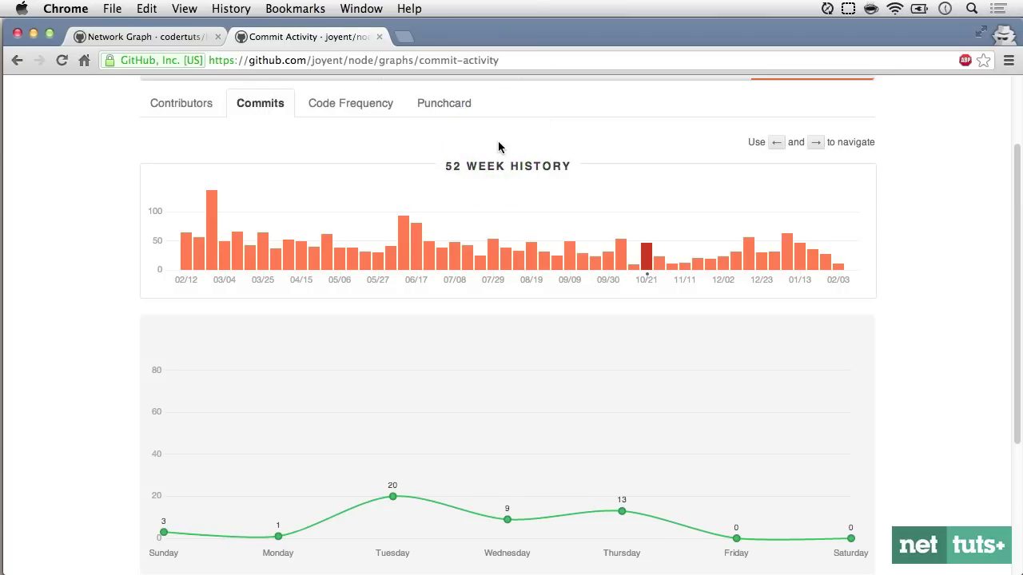
pyautogui.click(781, 156)
pyautogui.click(802, 141)
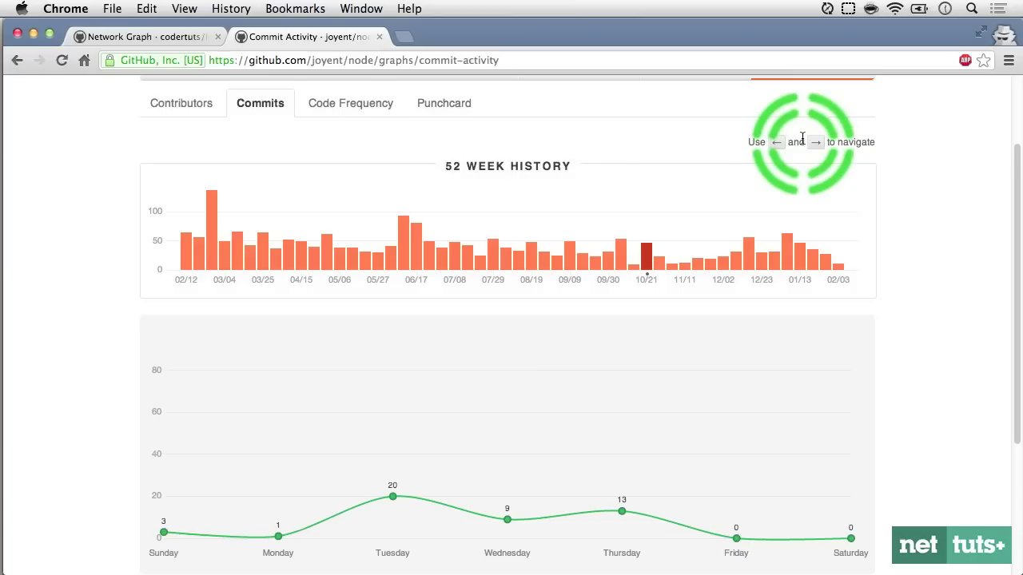
pyautogui.press('Left')
pyautogui.press('Left')
pyautogui.press('Left')
pyautogui.press('Left')
pyautogui.press('Left')
pyautogui.press('Left')
pyautogui.press('Left')
pyautogui.press('Left')
pyautogui.press('Left')
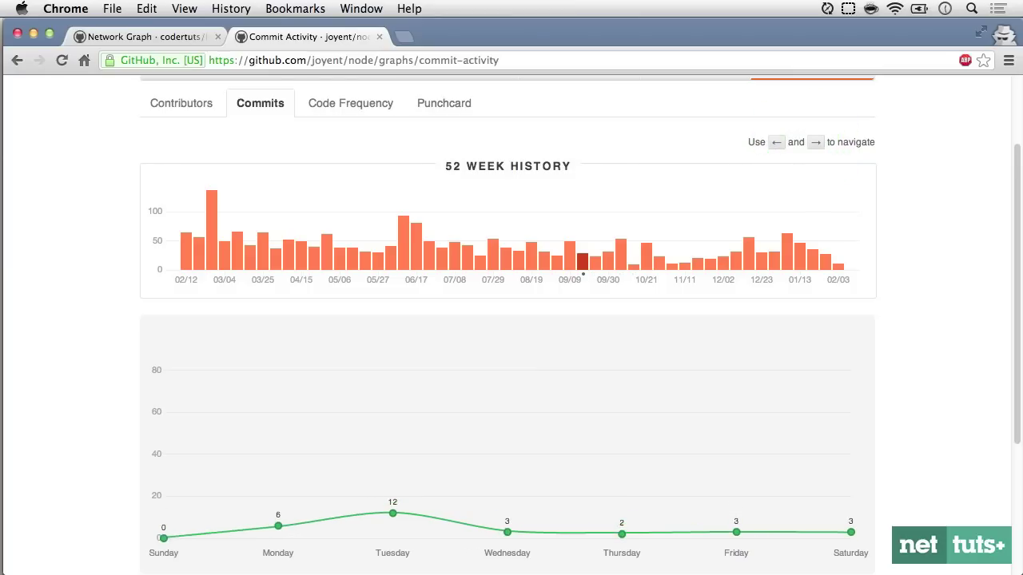
pyautogui.press('Left')
pyautogui.press('Left')
pyautogui.press('Left')
pyautogui.press('Left')
pyautogui.press('Left')
pyautogui.press('Left')
pyautogui.press('Left')
pyautogui.press('Left')
pyautogui.press('Left')
pyautogui.press('Left')
pyautogui.press('Left')
# Examine the Code Frequency graph of additions and deletions per week for joyent/node
pyautogui.click(339, 104)
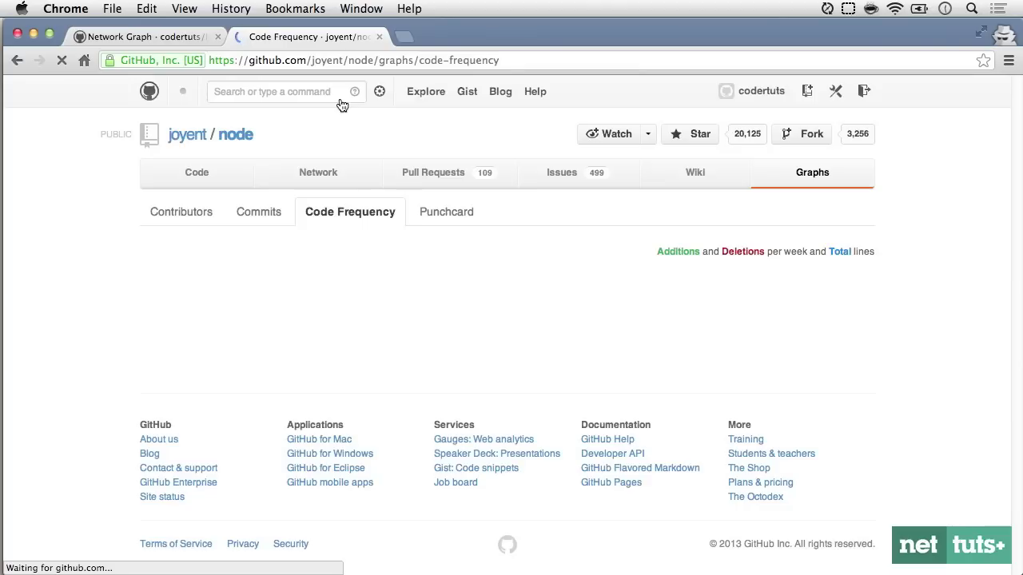
pyautogui.scroll(-5, 948, 348)
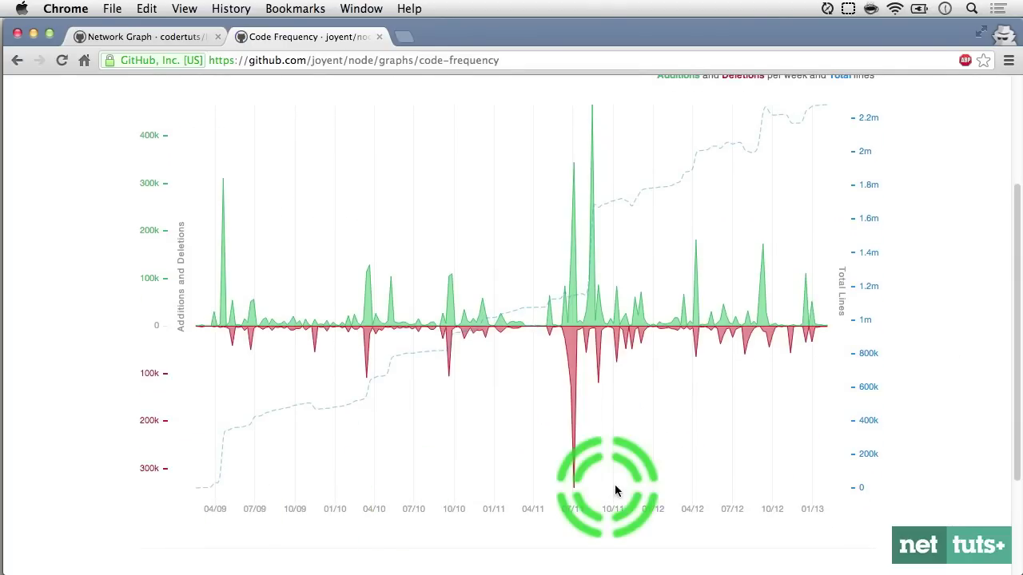
pyautogui.scroll(2, 864, 295)
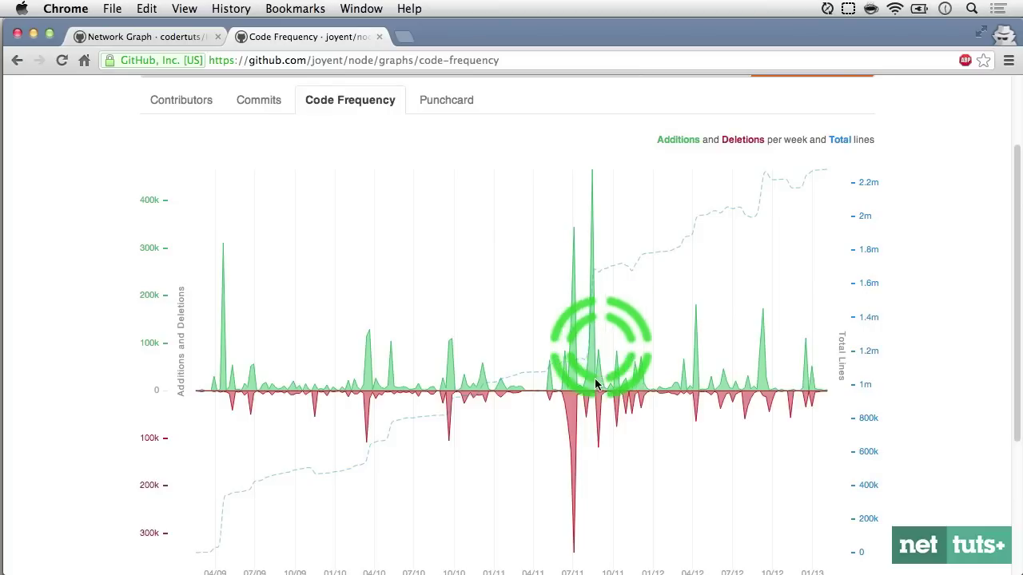
pyautogui.scroll(3, 627, 271)
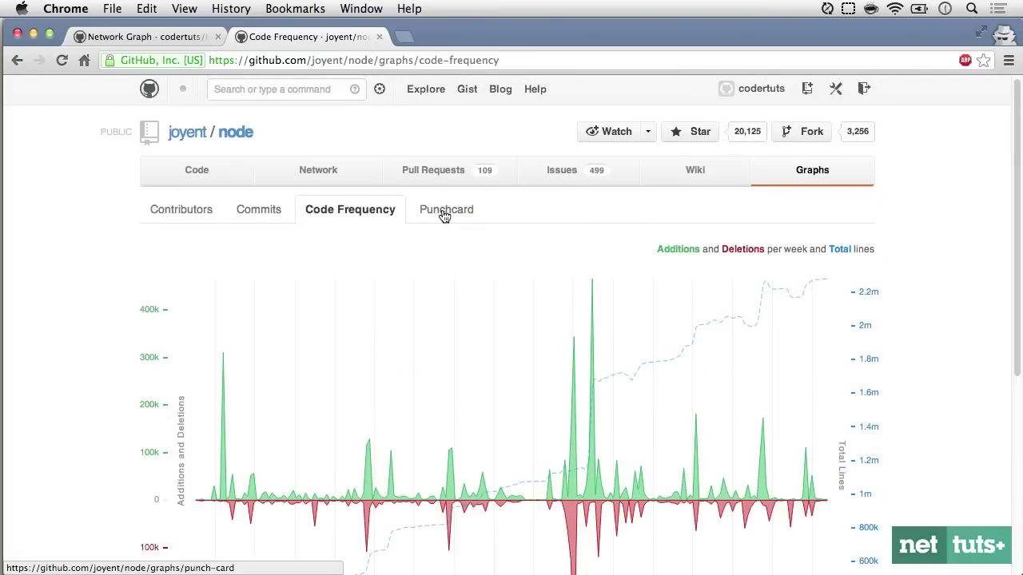
# Examine the Punchcard graph of joyent/node commit activity by weekday and hour
pyautogui.click(445, 211)
pyautogui.scroll(-3, 627, 315)
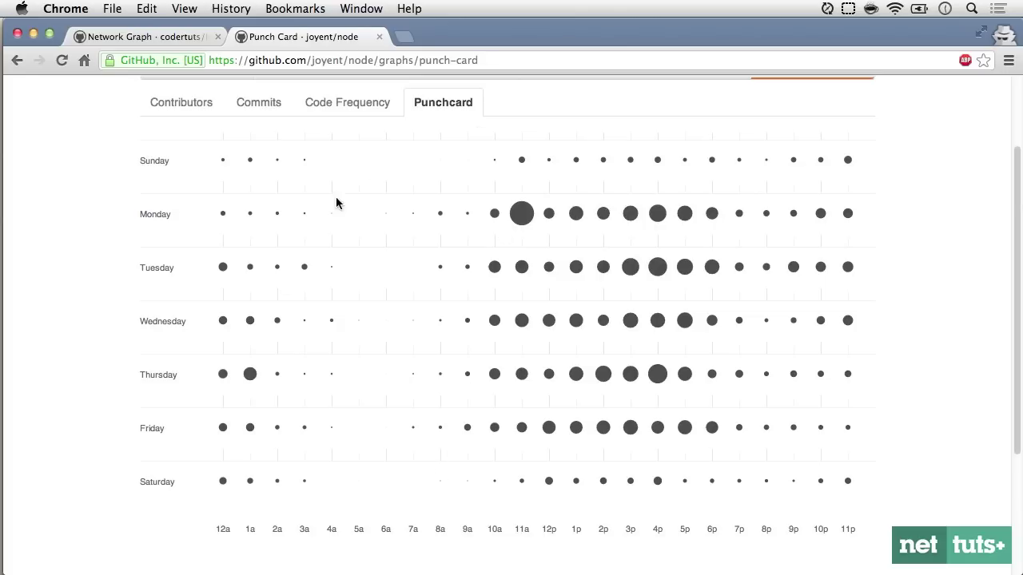
pyautogui.scroll(3, 387, 199)
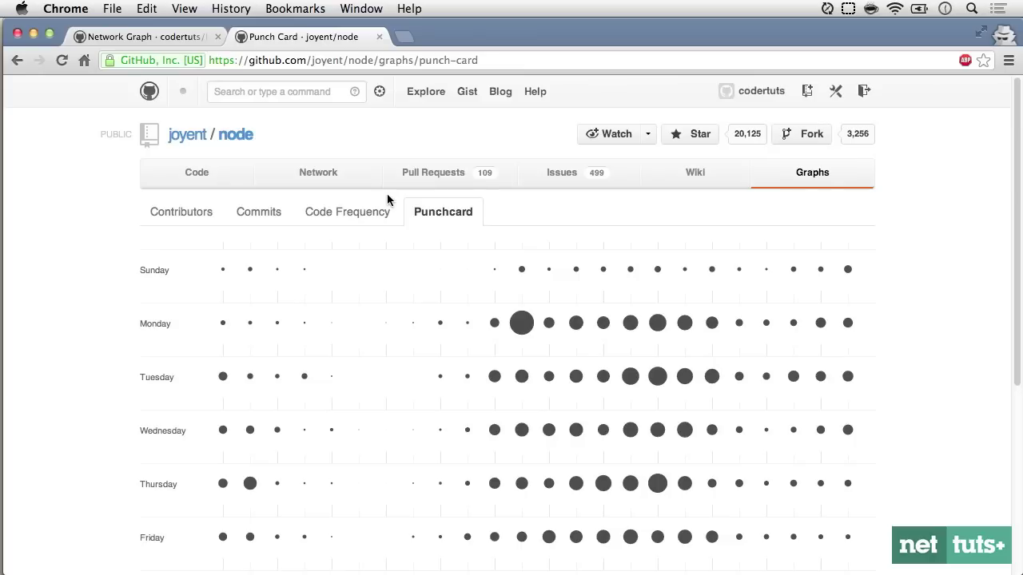
# Open the joyent/node network graph and explore its branch timeline
pyautogui.click(339, 185)
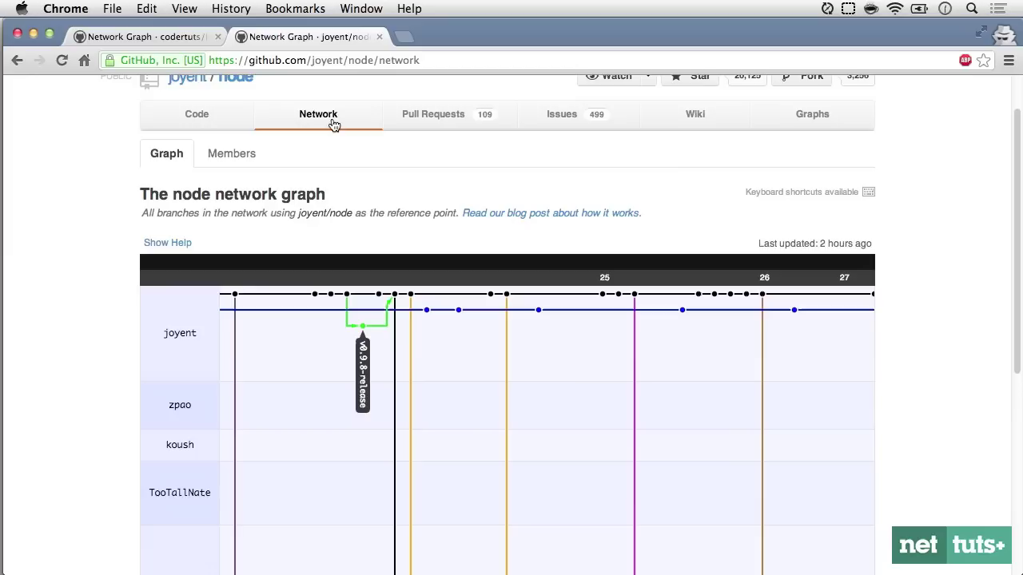
pyautogui.click(332, 125)
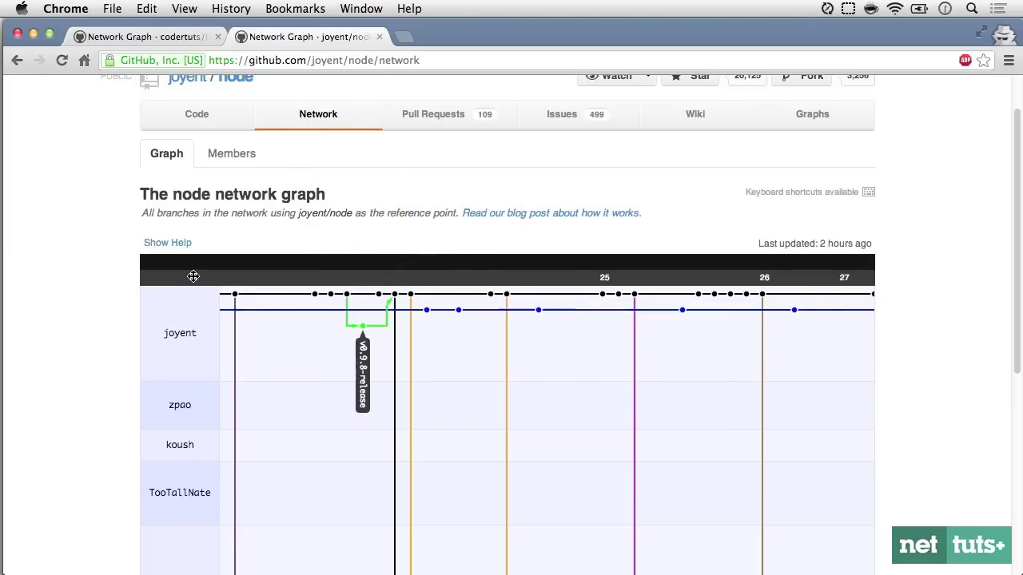
pyautogui.moveTo(193, 277); pyautogui.dragTo(831, 268)
pyautogui.moveTo(179, 364); pyautogui.dragTo(281, 382)
pyautogui.moveTo(346, 297)
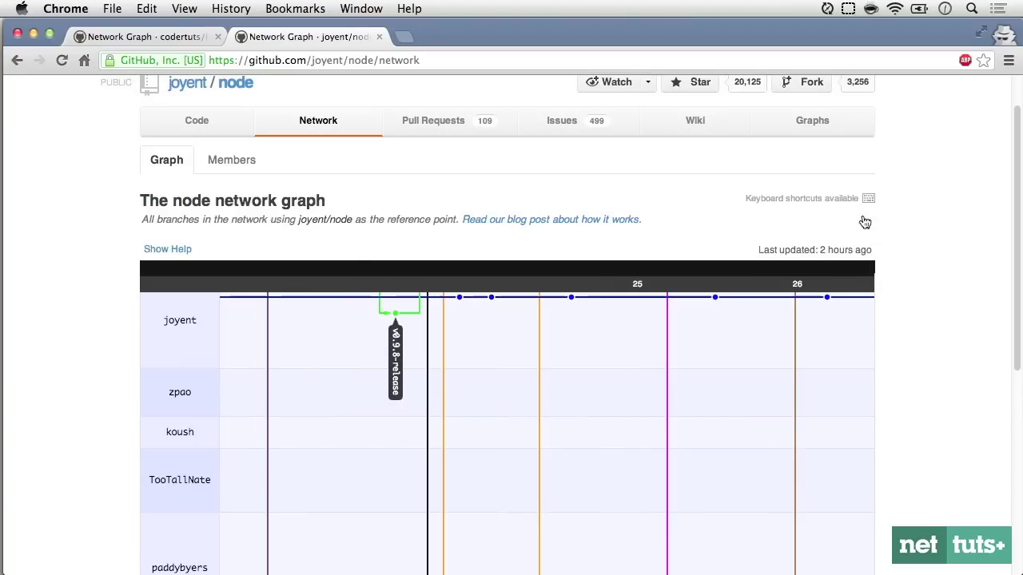
# Review the network graph's keyboard shortcuts and examine earlier commits and branches in the graph
pyautogui.click(869, 200)
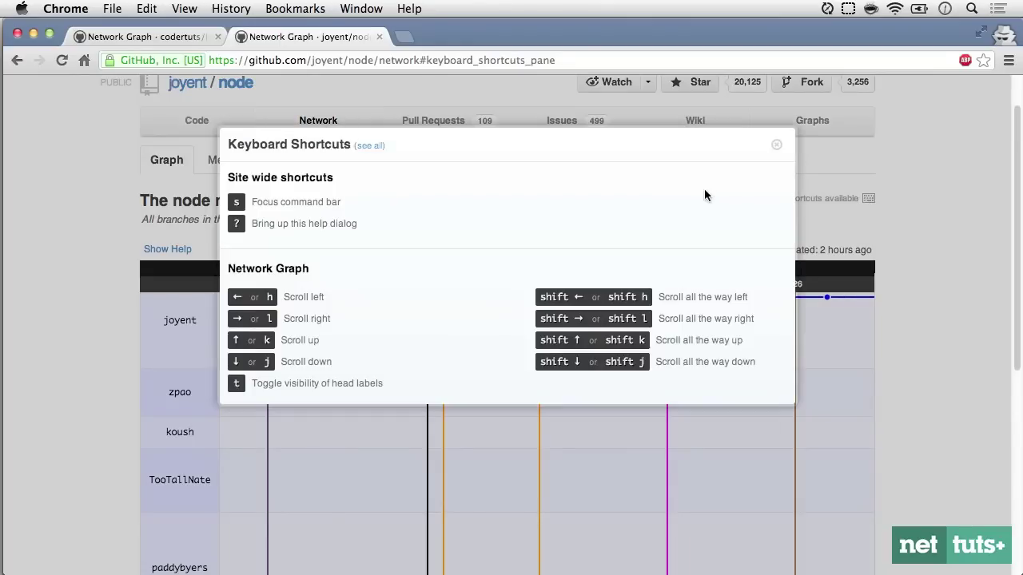
pyautogui.click(776, 147)
pyautogui.scroll(-3, 864, 350)
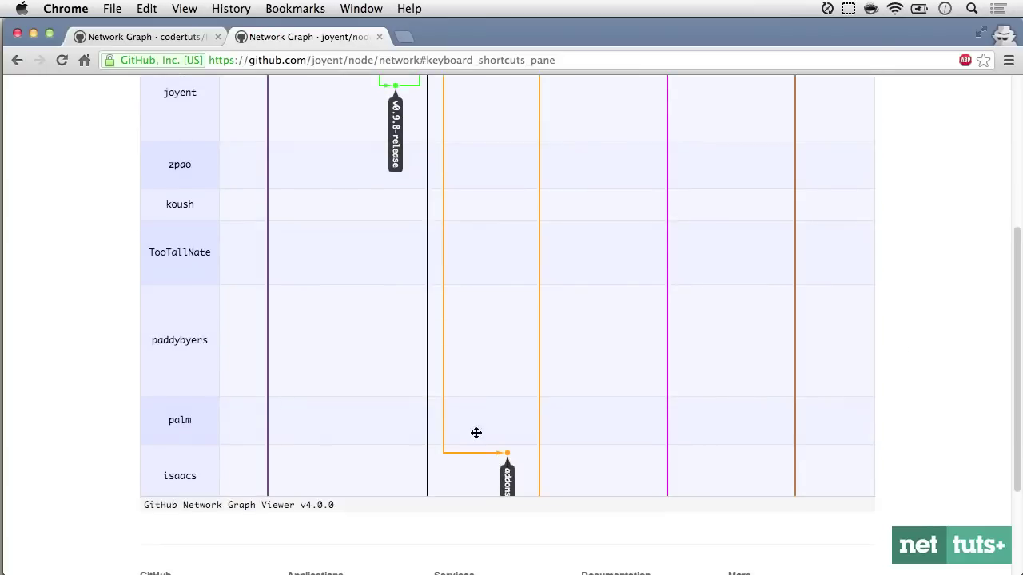
pyautogui.scroll(1, 368, 310)
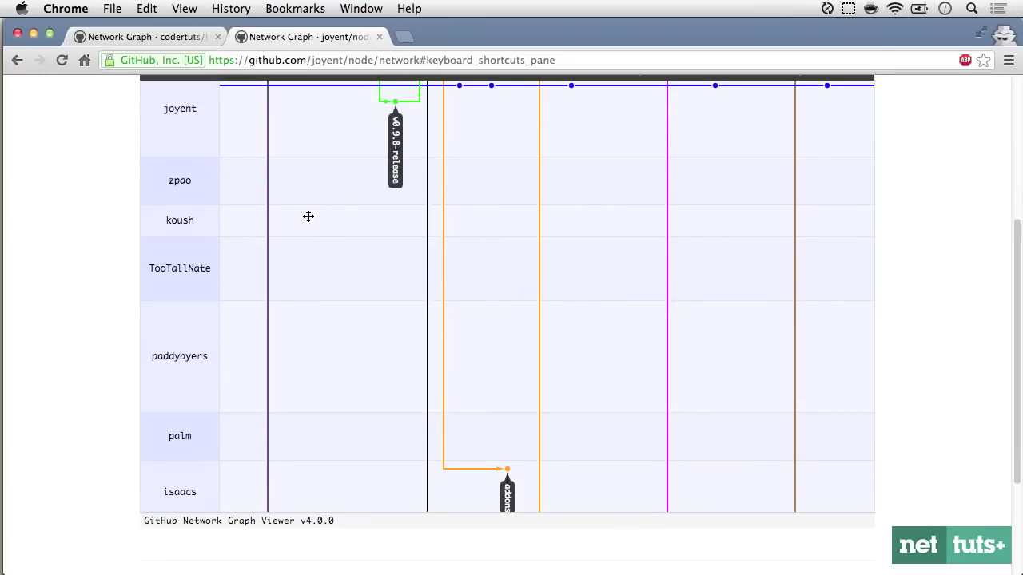
pyautogui.moveTo(308, 216); pyautogui.dragTo(645, 304)
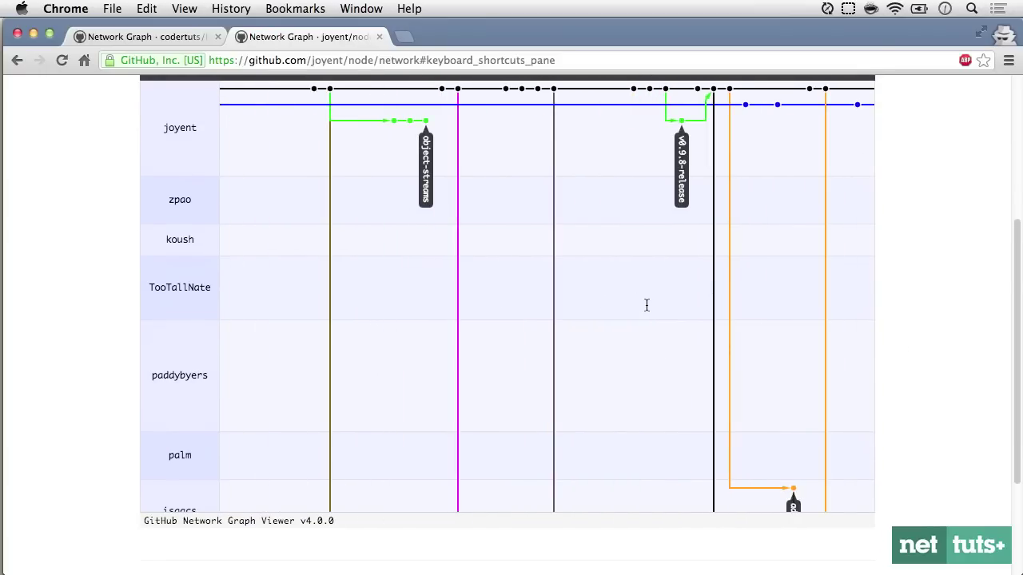
pyautogui.scroll(3, 324, 331)
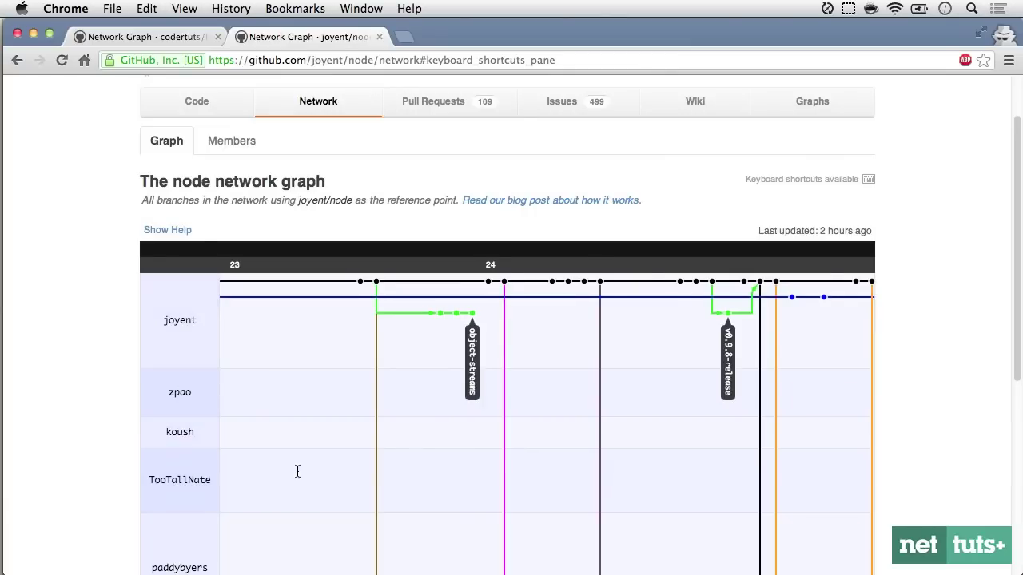
pyautogui.moveTo(394, 462); pyautogui.dragTo(687, 534)
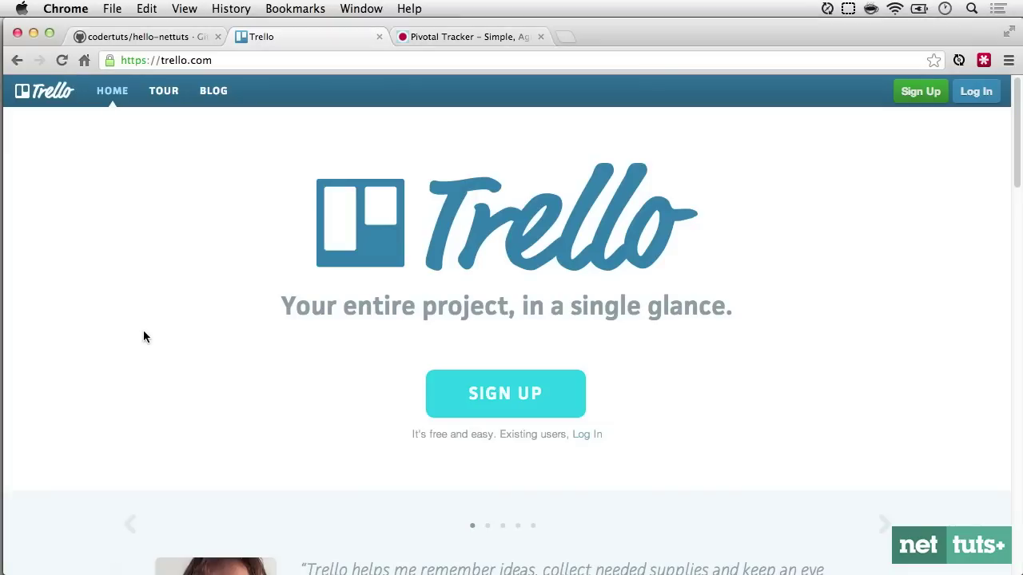
# Look over the Trello and Pivotal Tracker home pages as project management tools
pyautogui.scroll(-5, 144, 332)
pyautogui.scroll(-5, 143, 336)
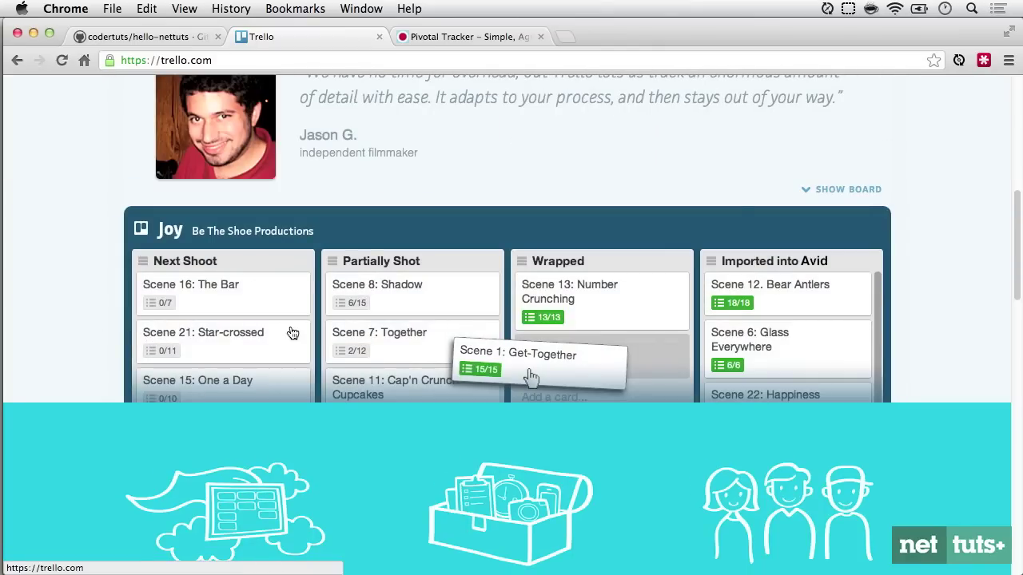
pyautogui.scroll(2, 416, 472)
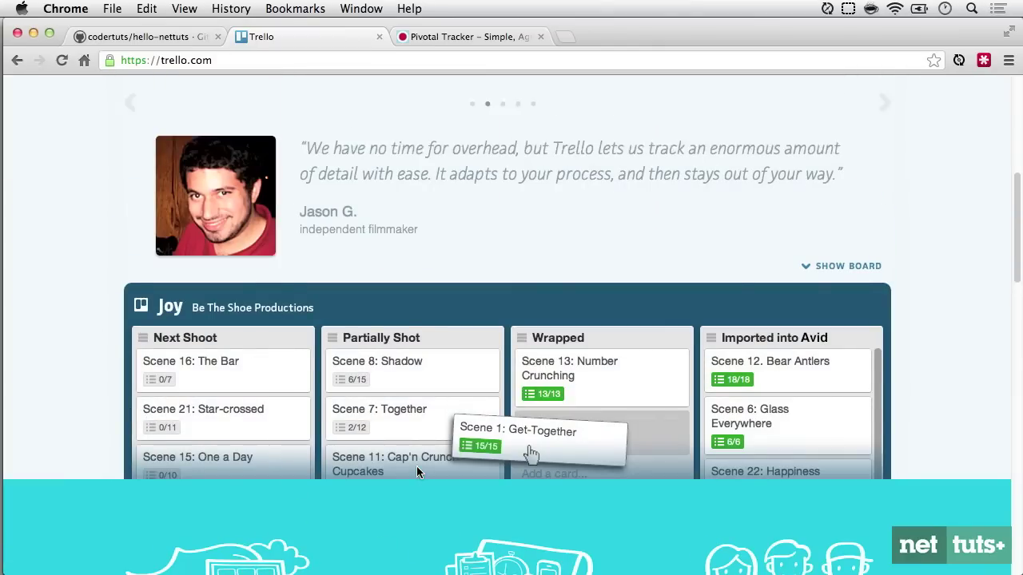
pyautogui.click(463, 37)
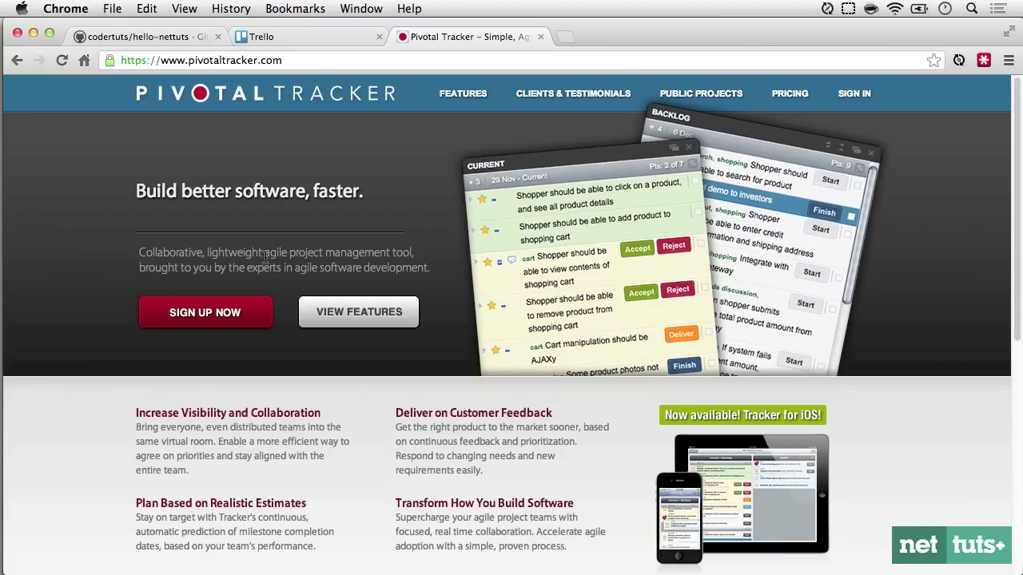
pyautogui.click(309, 40)
pyautogui.click(445, 39)
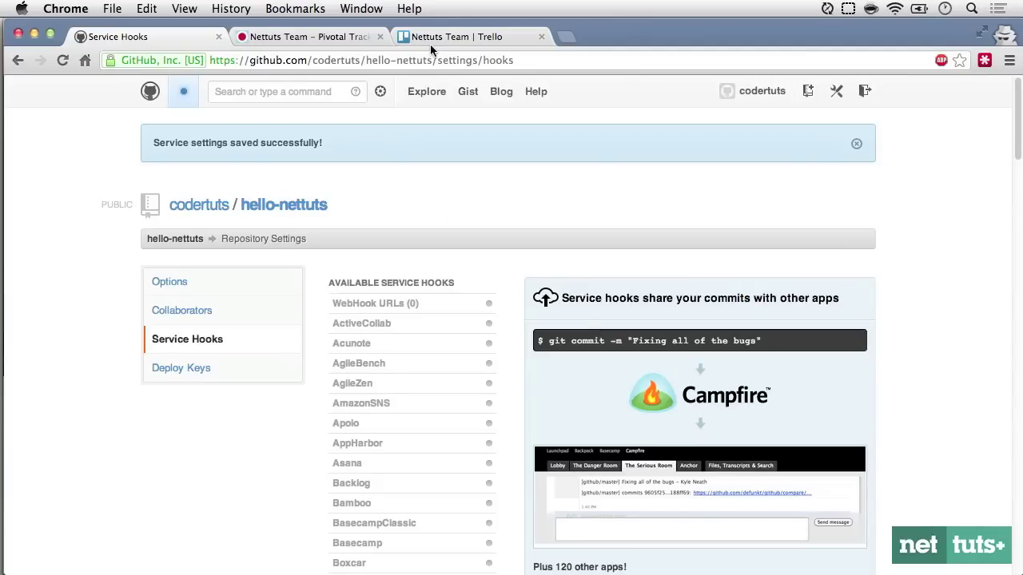
# Open the Nettuts Team board in Trello and examine its To do, Pull Request, Commits and Done lists
pyautogui.click(431, 39)
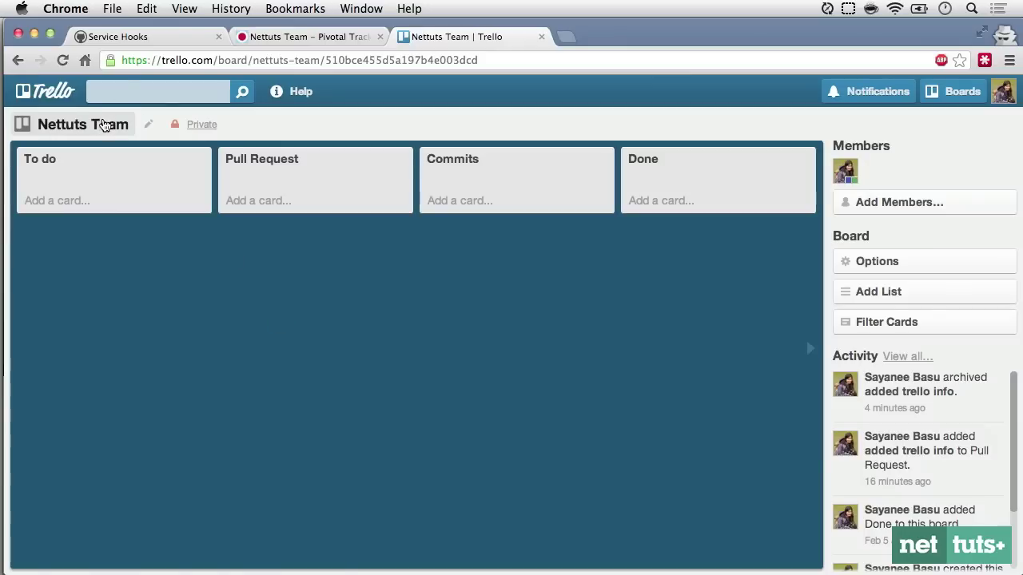
pyautogui.click(103, 128)
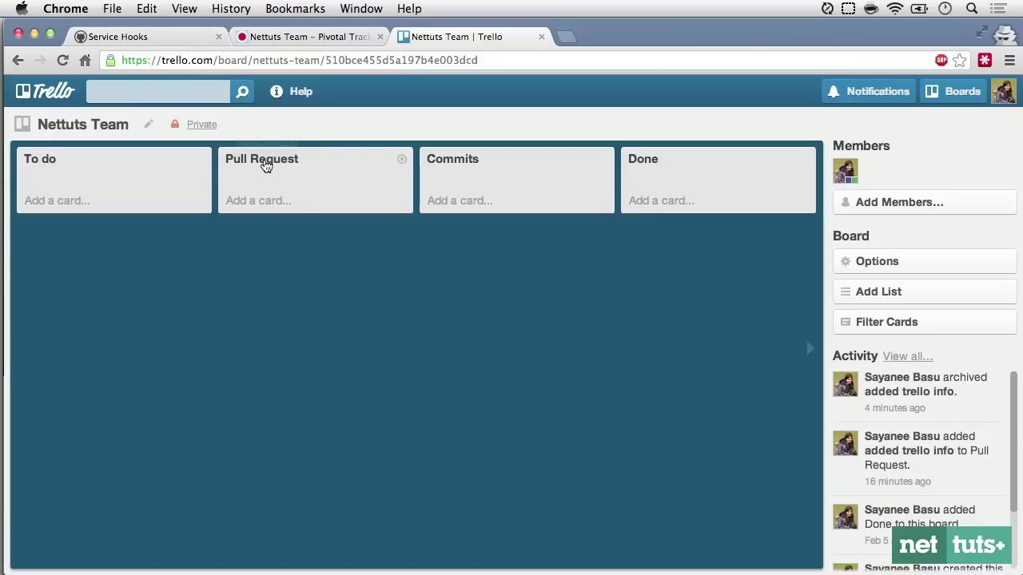
pyautogui.click(266, 165)
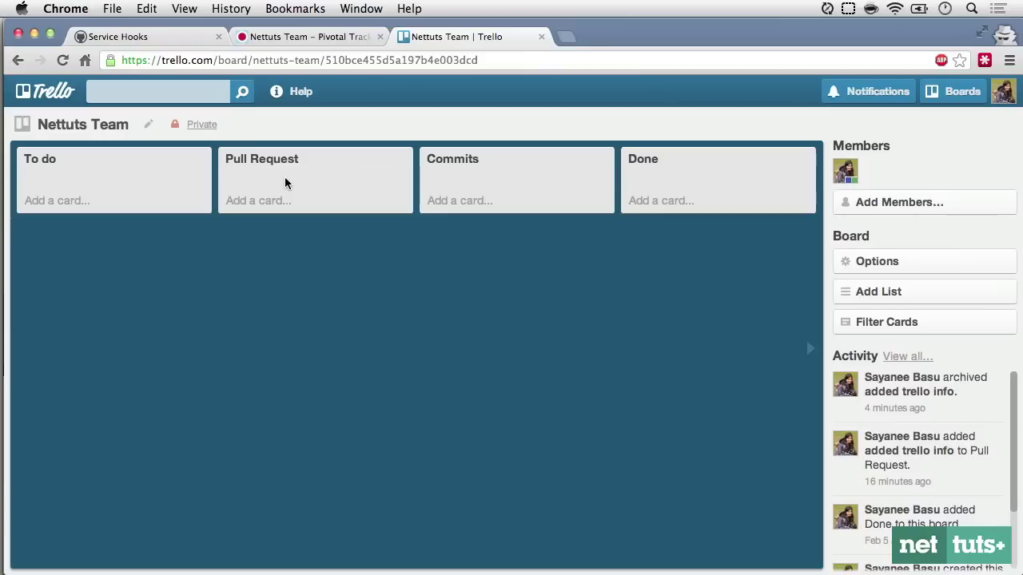
# Return to the hello-nettuts service hooks on GitHub and open the Trello hook's settings
pyautogui.click(143, 38)
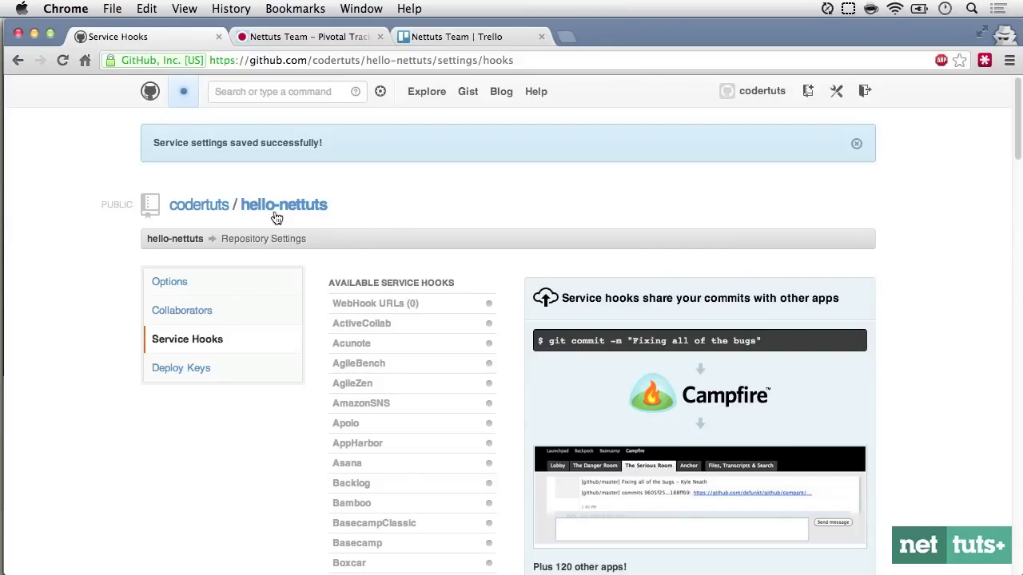
pyautogui.scroll(-20, 461, 237)
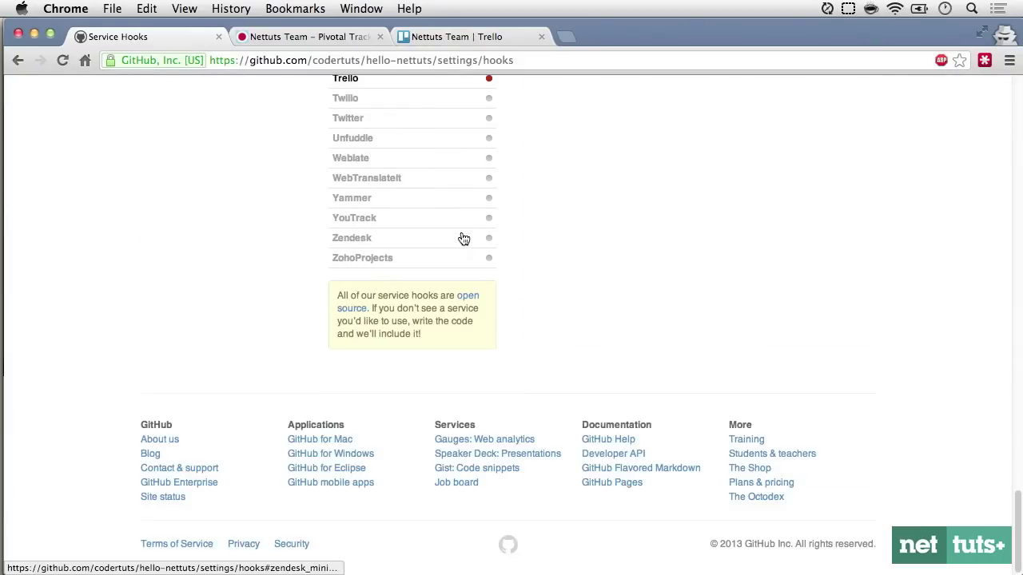
pyautogui.scroll(15, 448, 220)
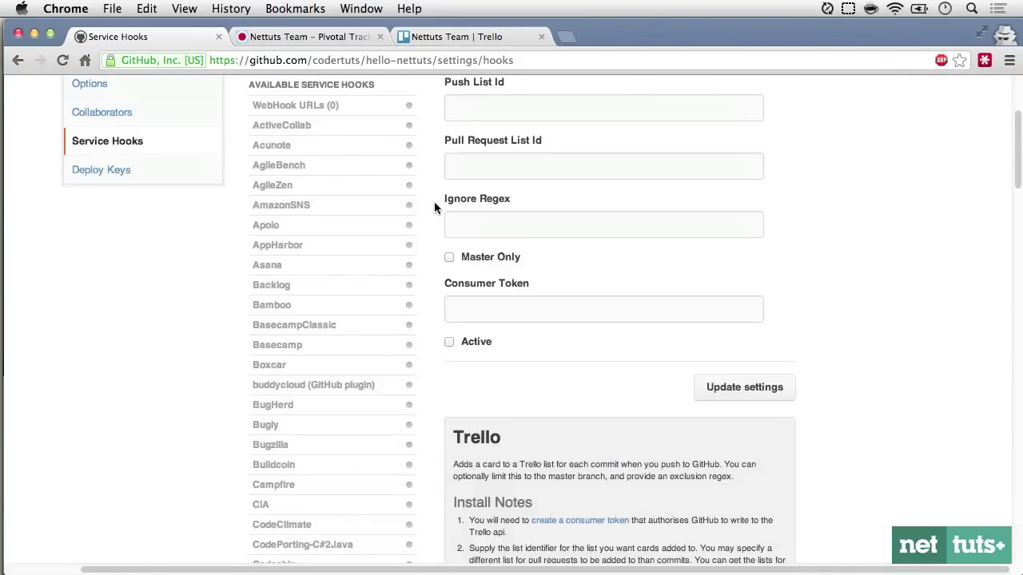
# Create a consumer token from the Trello install notes by allowing GitHub Services to use the Trello account
pyautogui.scroll(-1, 433, 207)
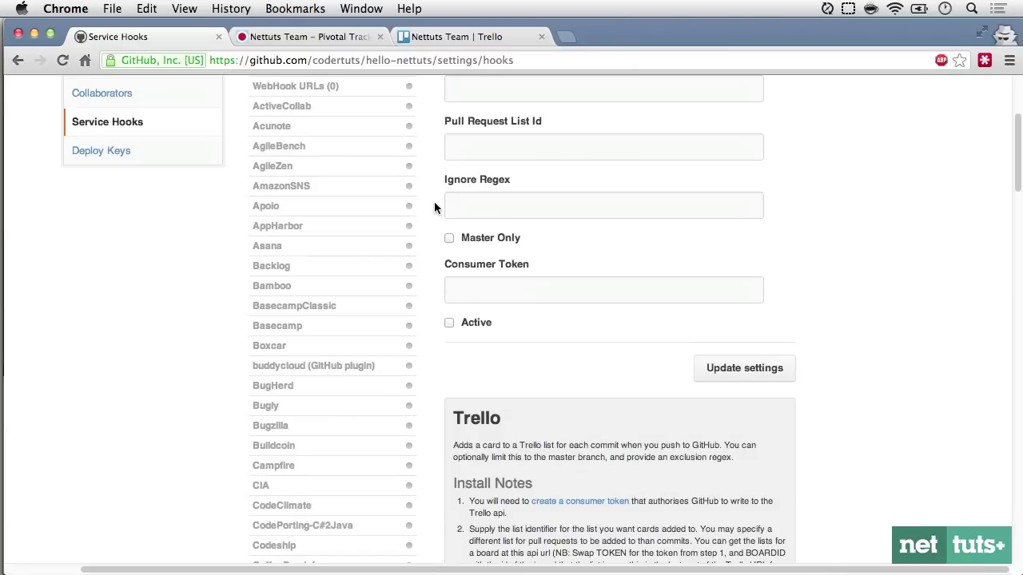
pyautogui.scroll(-3, 434, 210)
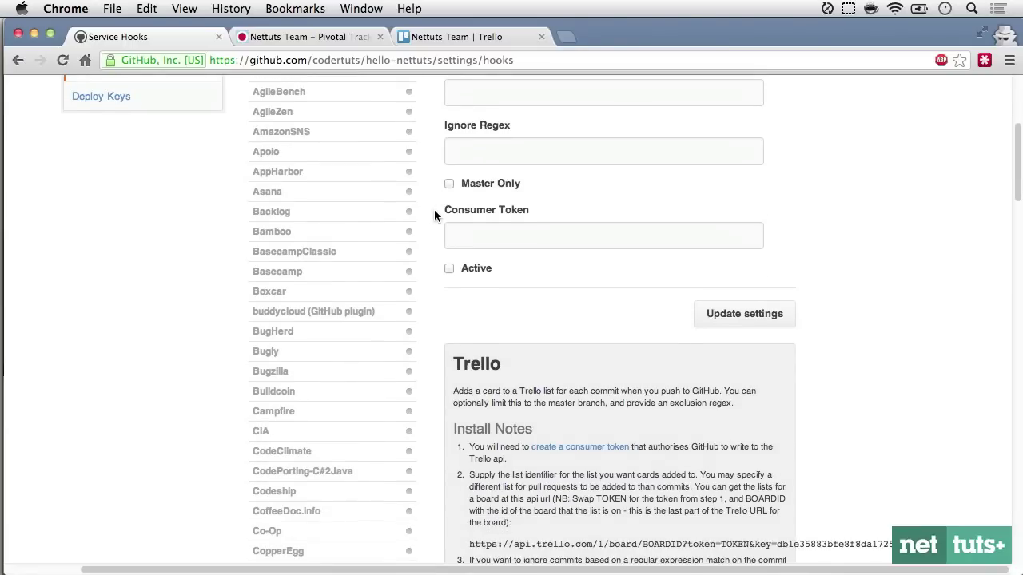
pyautogui.scroll(-3, 441, 222)
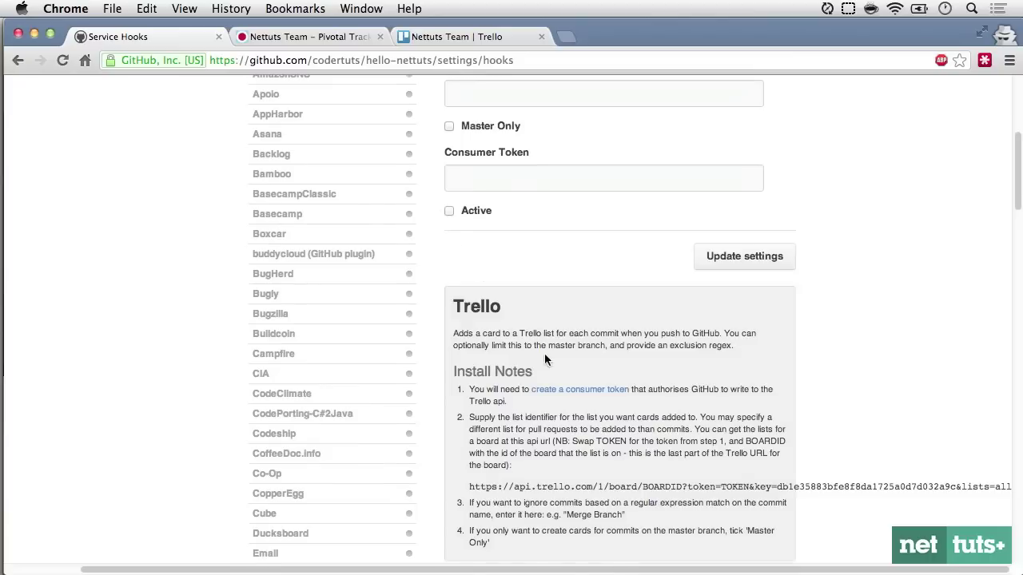
pyautogui.click(566, 392)
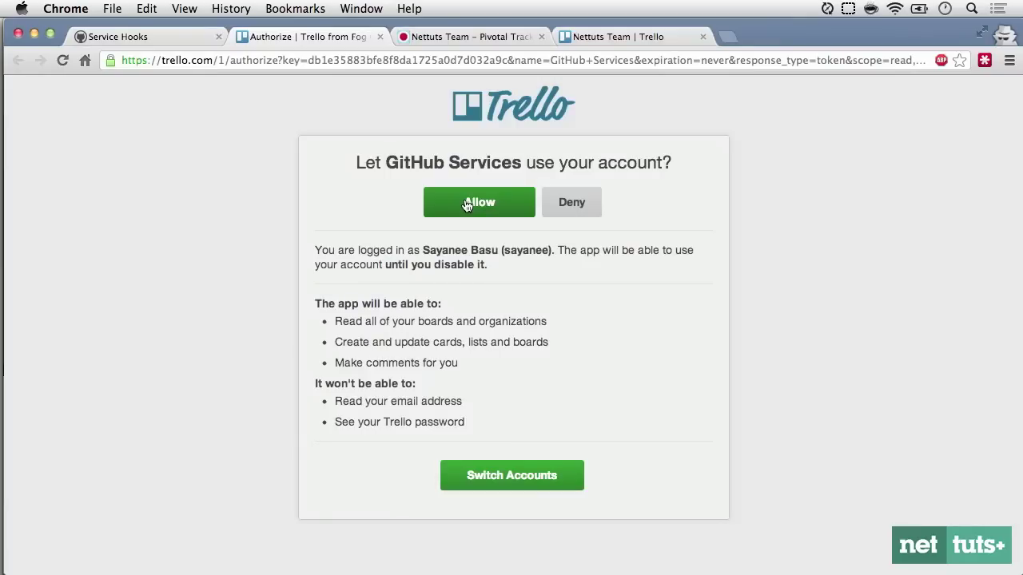
pyautogui.click(468, 205)
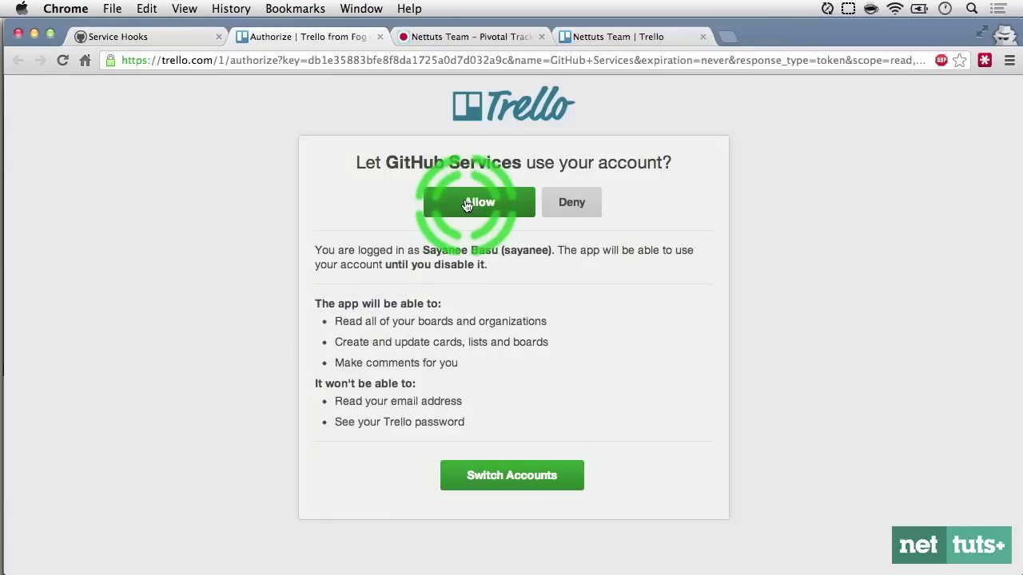
# Copy the Trello board API URL, including its API key, from the hook's install notes into a new browser tab's address
pyautogui.click(164, 37)
pyautogui.scroll(-3, 588, 464)
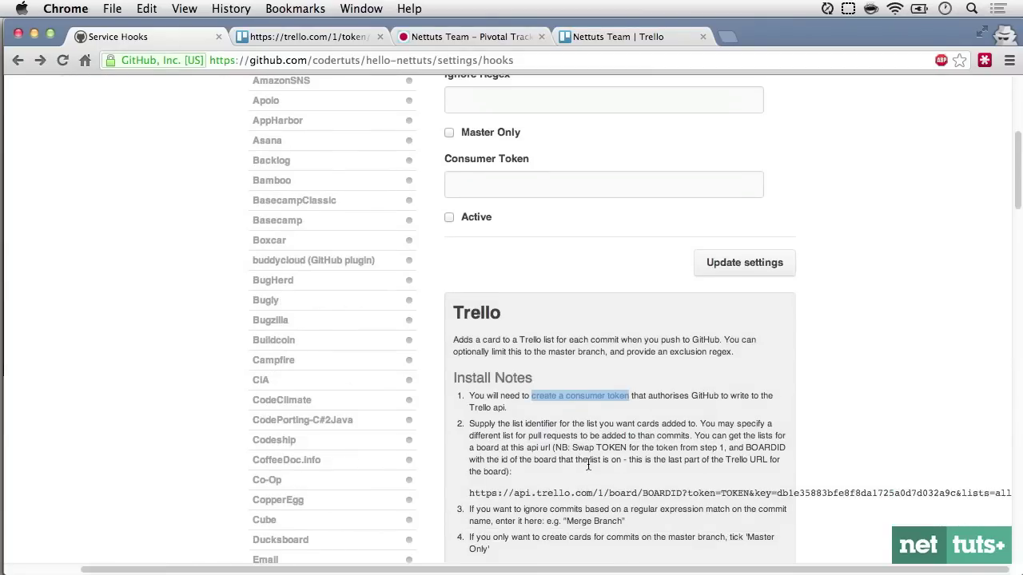
pyautogui.scroll(-1, 588, 465)
pyautogui.moveTo(593, 458); pyautogui.dragTo(582, 458)
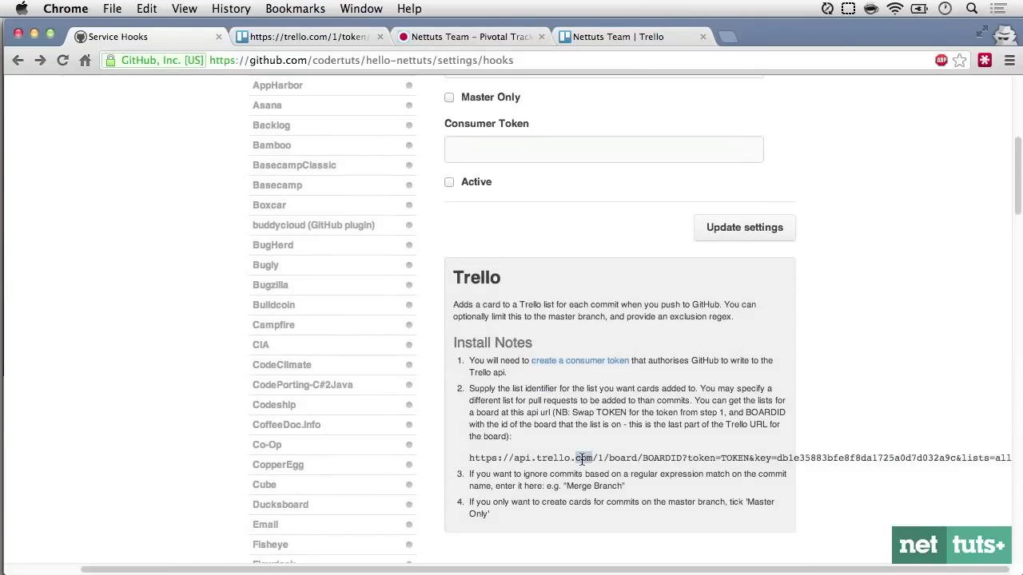
pyautogui.tripleClick(518, 460)
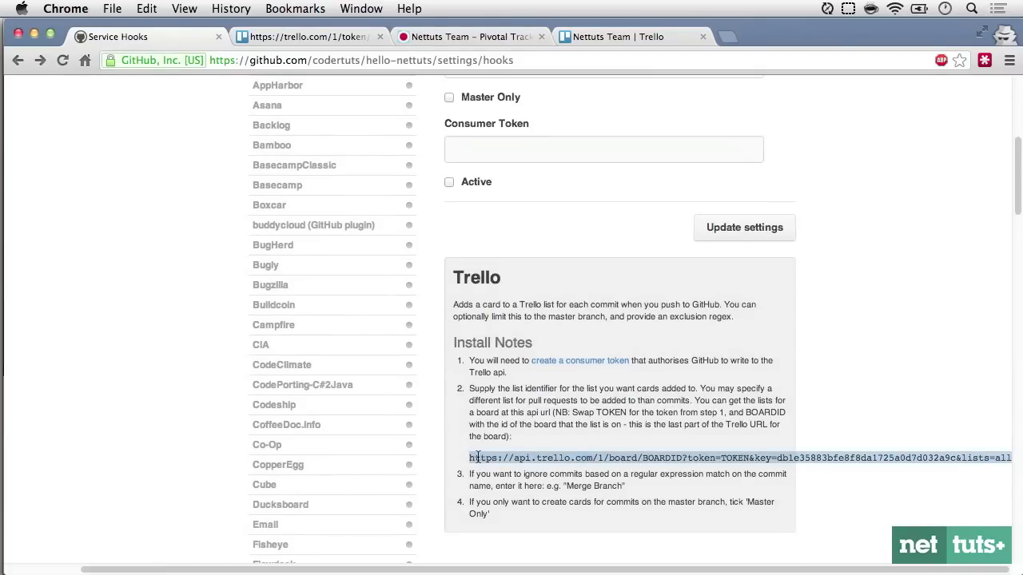
pyautogui.press('super+c')
pyautogui.press('super+t')
pyautogui.press('super+v')
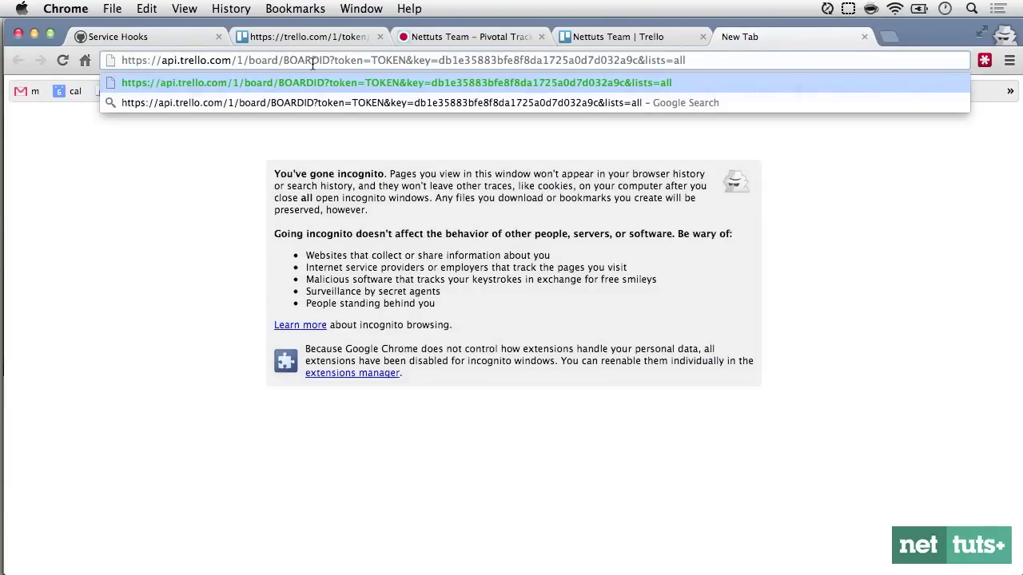
pyautogui.click(312, 64)
# Replace BOARDID in the API URL with the Nettuts Team board's ID copied from its Trello address
pyautogui.click(326, 42)
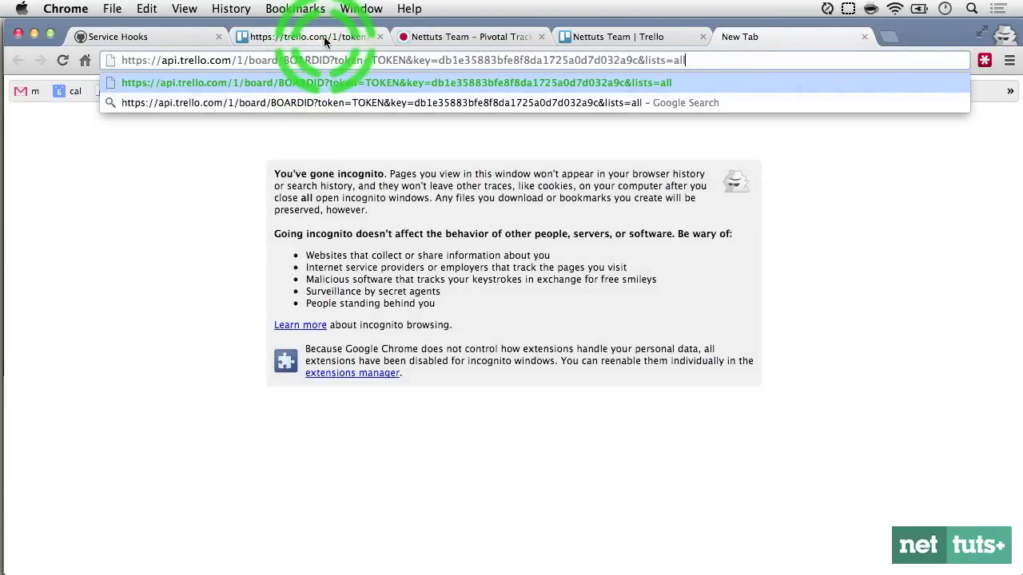
pyautogui.hotkey('ctrl', 'shift', 'Tab')
pyautogui.doubleClick(378, 61)
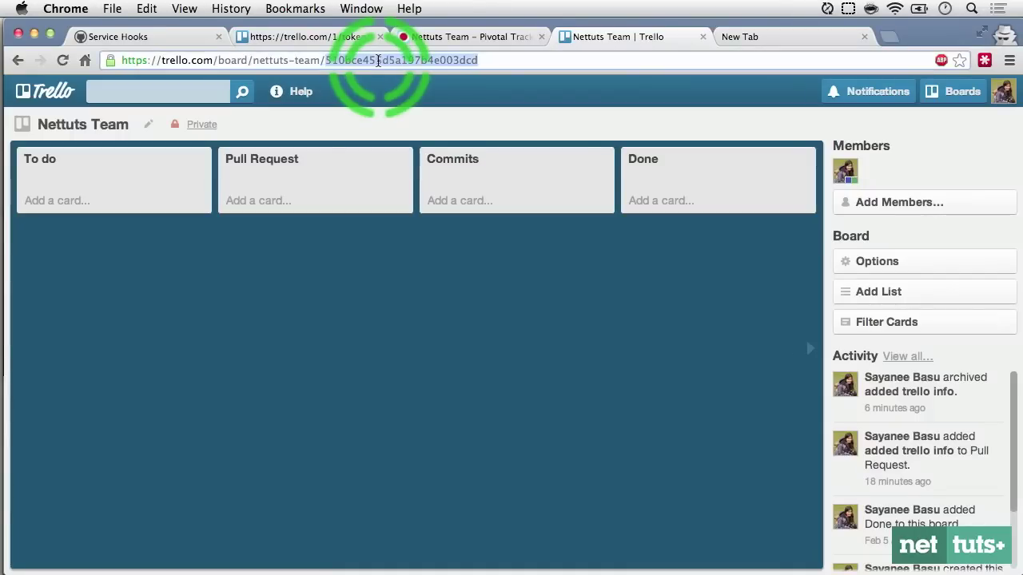
pyautogui.press('super+c')
pyautogui.click(746, 36)
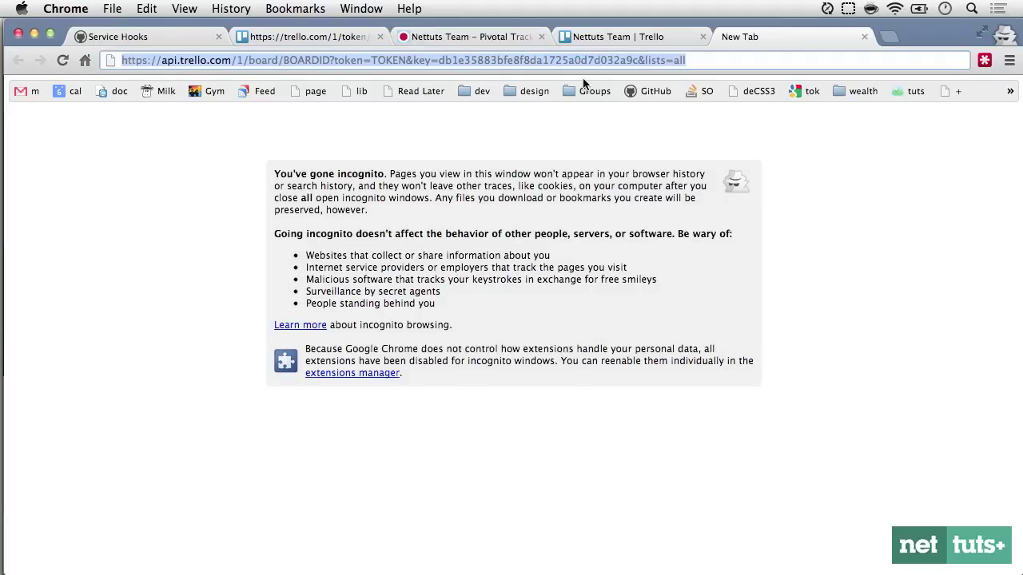
pyautogui.doubleClick(301, 61)
pyautogui.press('super+v')
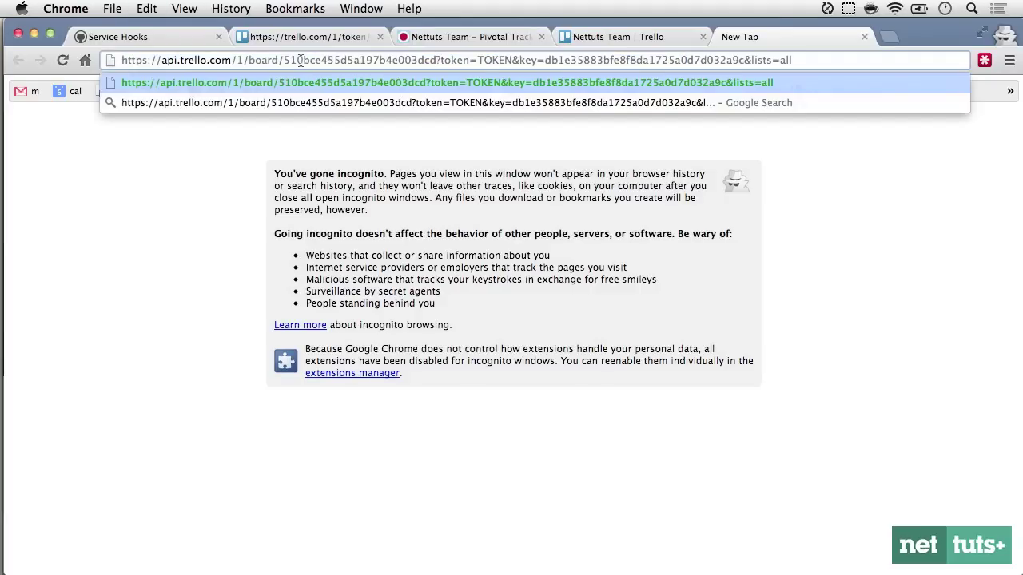
# Replace TOKEN in the API URL with the granted Trello consumer token and load the board data
pyautogui.click(330, 40)
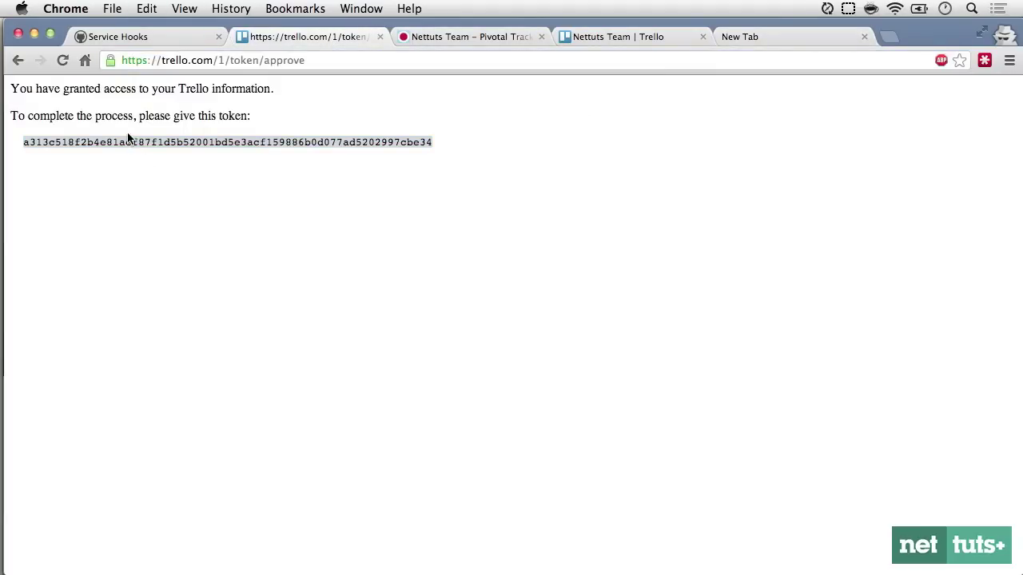
pyautogui.press('super+c')
pyautogui.click(746, 38)
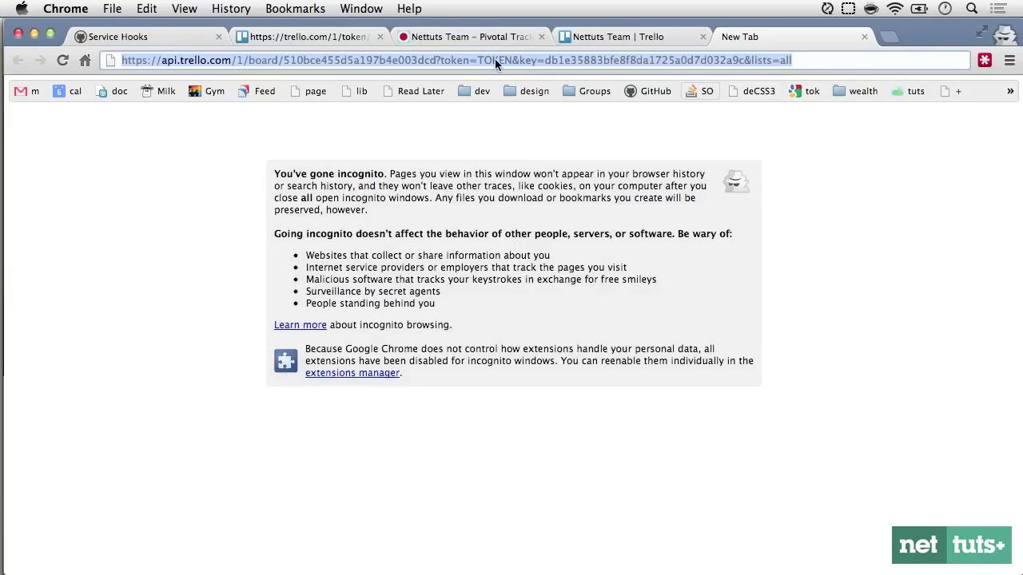
pyautogui.doubleClick(494, 60)
pyautogui.press('super+v')
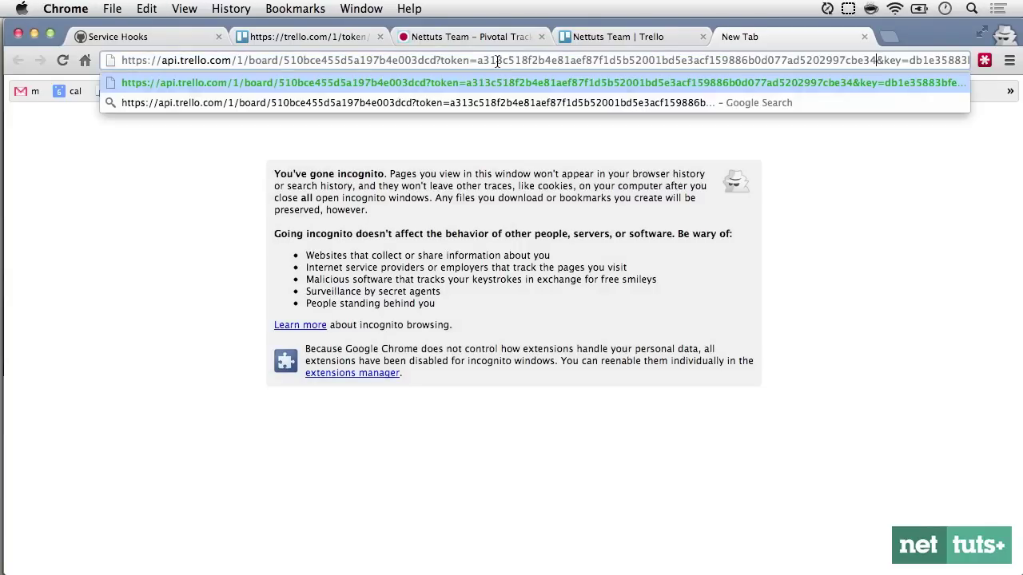
pyautogui.press('Return')
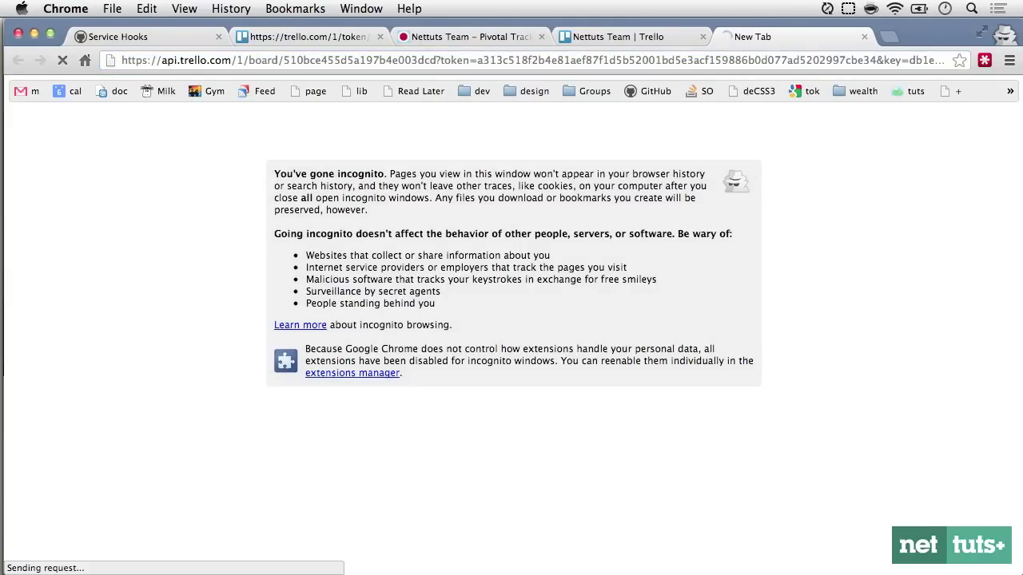
# Examine the To do, Pull Request, Commits and Done entries in the API response and compare them with the Trello board
pyautogui.scroll(-5, 367, 305)
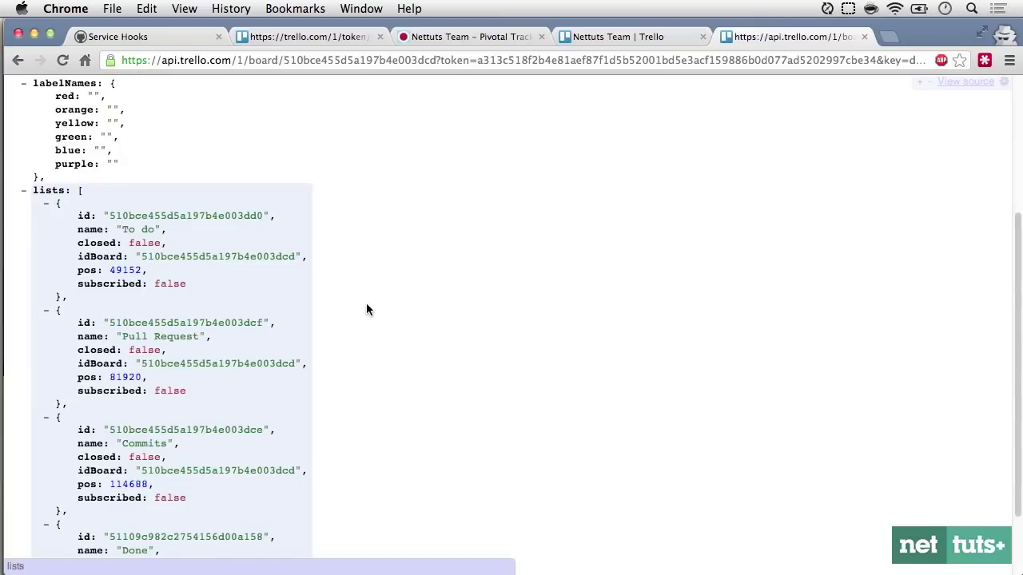
pyautogui.scroll(-3, 367, 310)
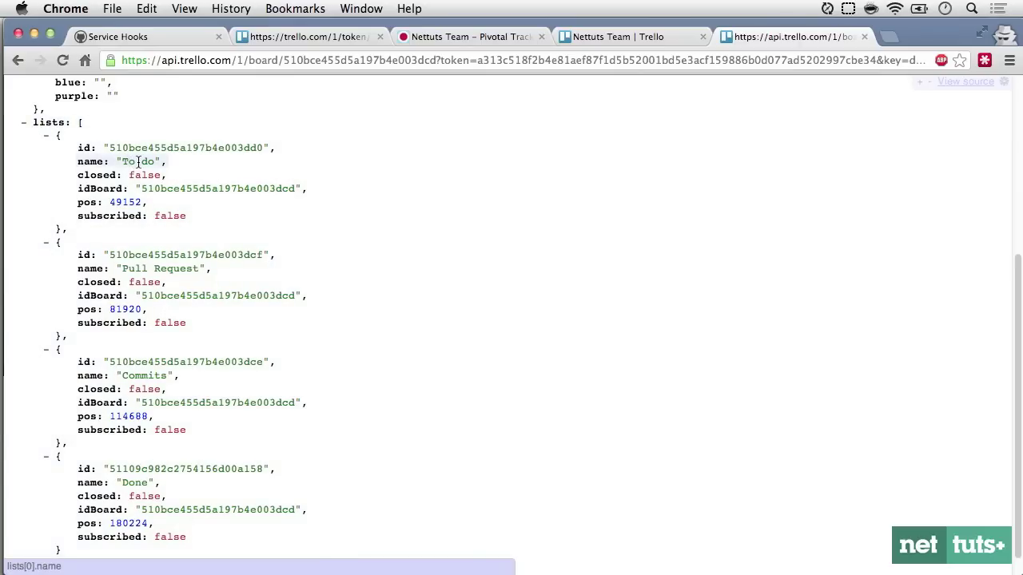
pyautogui.click(138, 161)
pyautogui.click(164, 268)
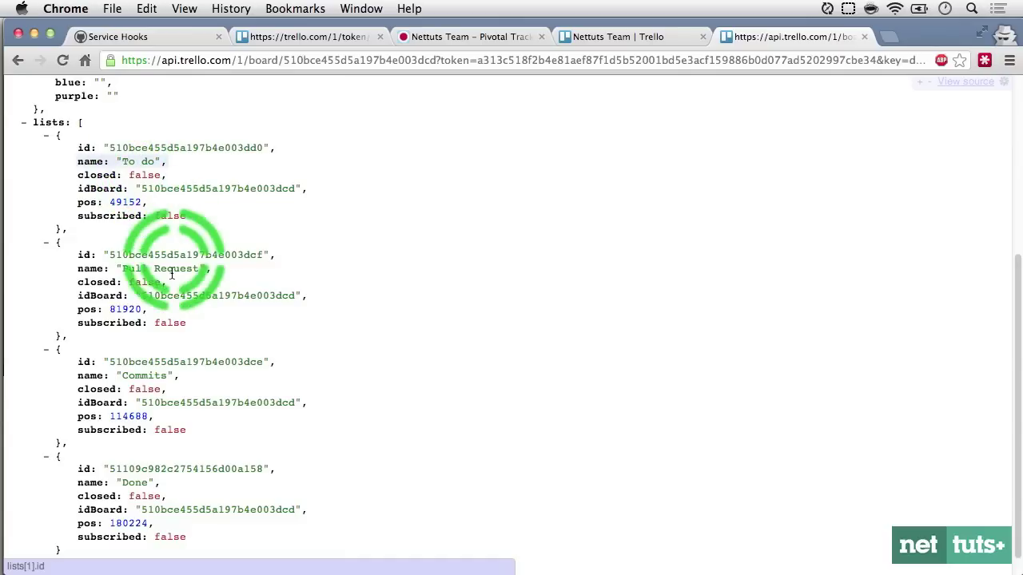
pyautogui.click(157, 373)
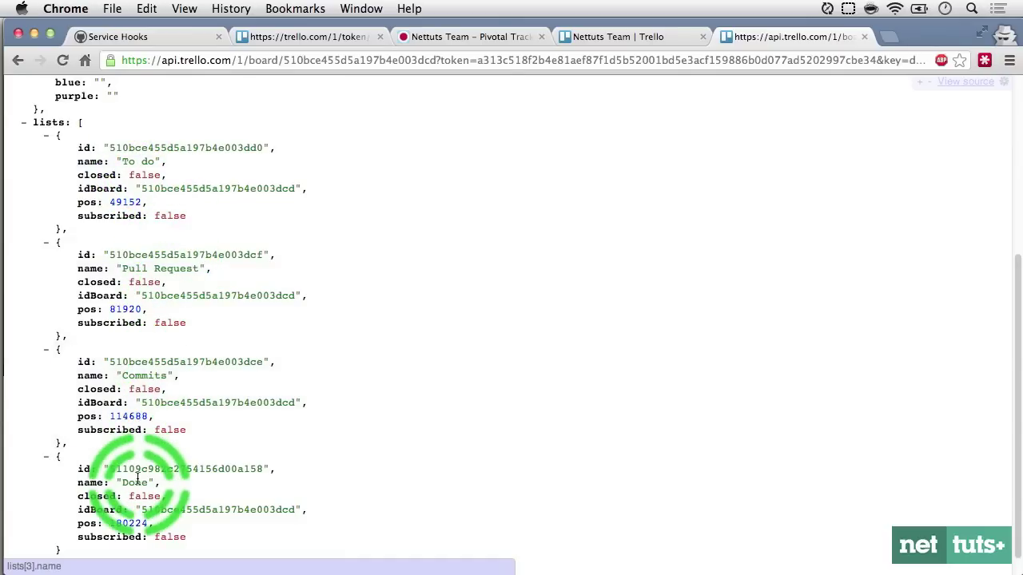
pyautogui.click(610, 40)
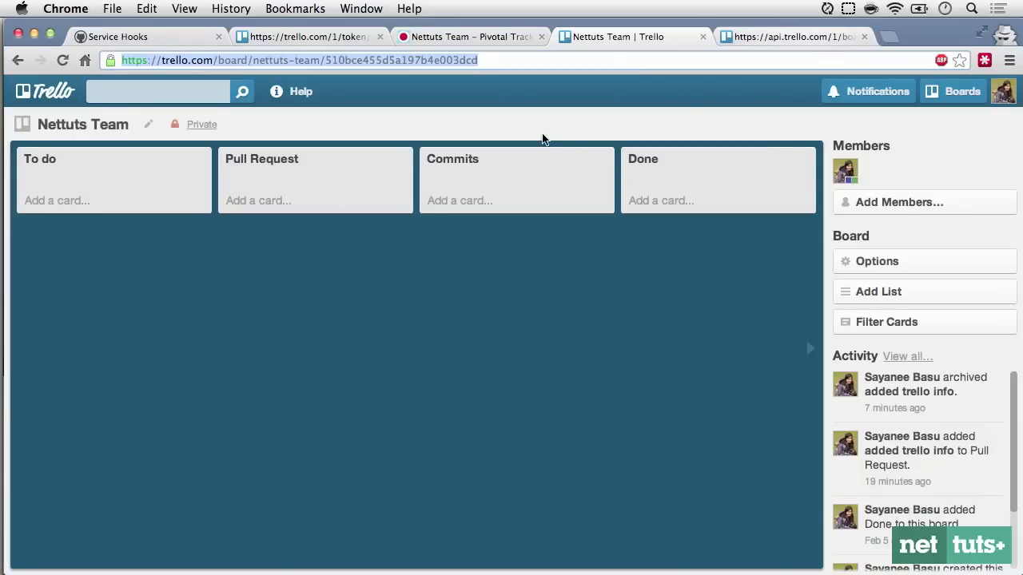
pyautogui.click(274, 176)
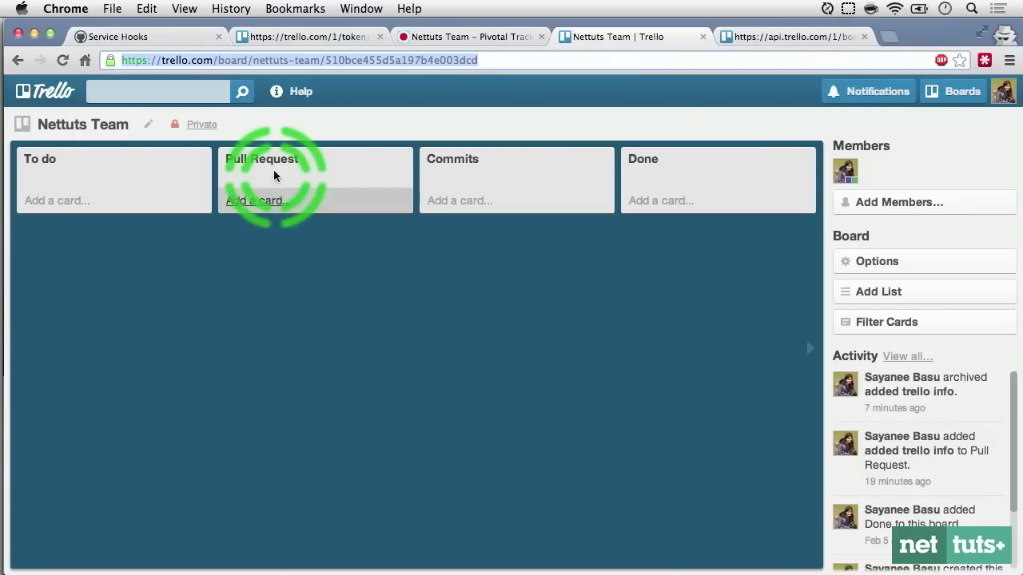
# Copy the Pull Request list's id from the API response into the Trello hook's Pull Request List Id
pyautogui.click(759, 37)
pyautogui.doubleClick(164, 255)
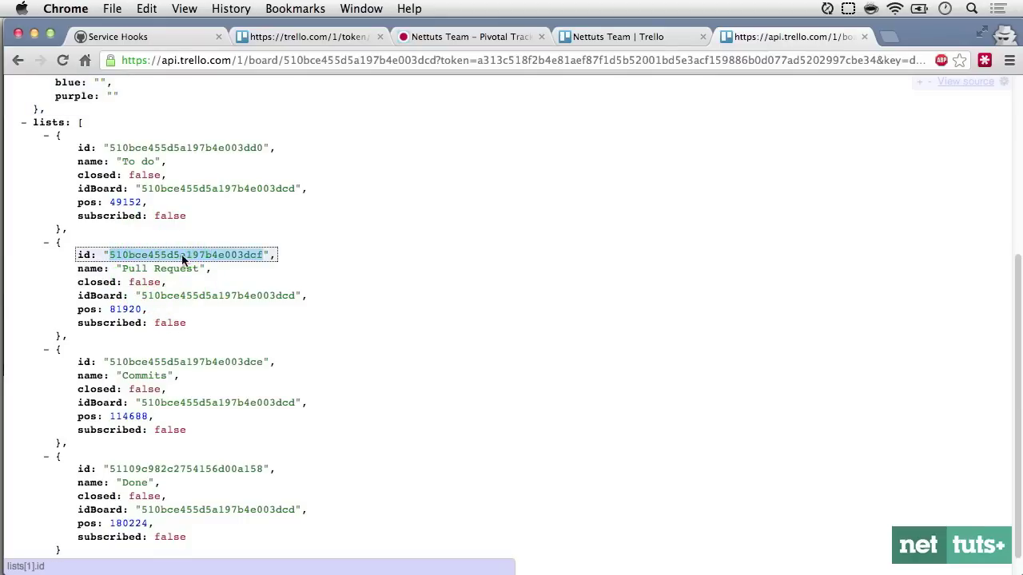
pyautogui.press('super+c')
pyautogui.click(188, 38)
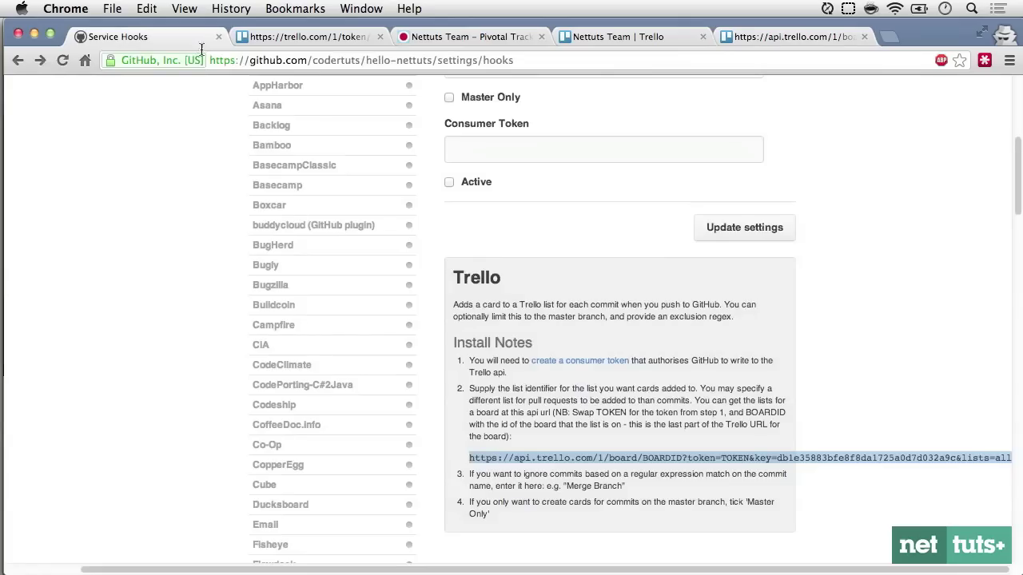
pyautogui.scroll(4, 506, 289)
pyautogui.click(505, 289)
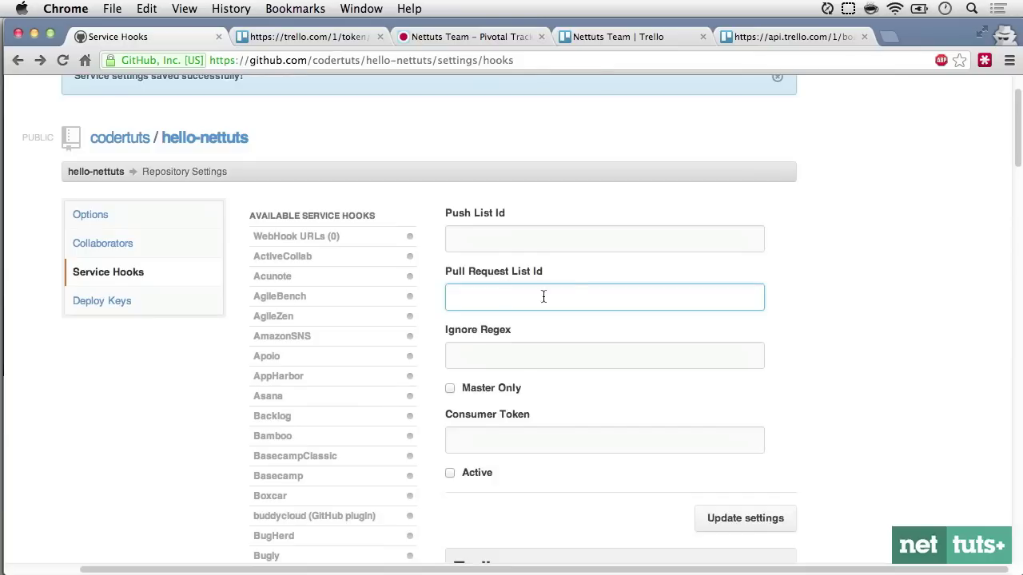
pyautogui.press('super+v')
# Paste the Trello token as the hook's Consumer Token, set the hook to Active and save the settings
pyautogui.scroll(-4, 568, 295)
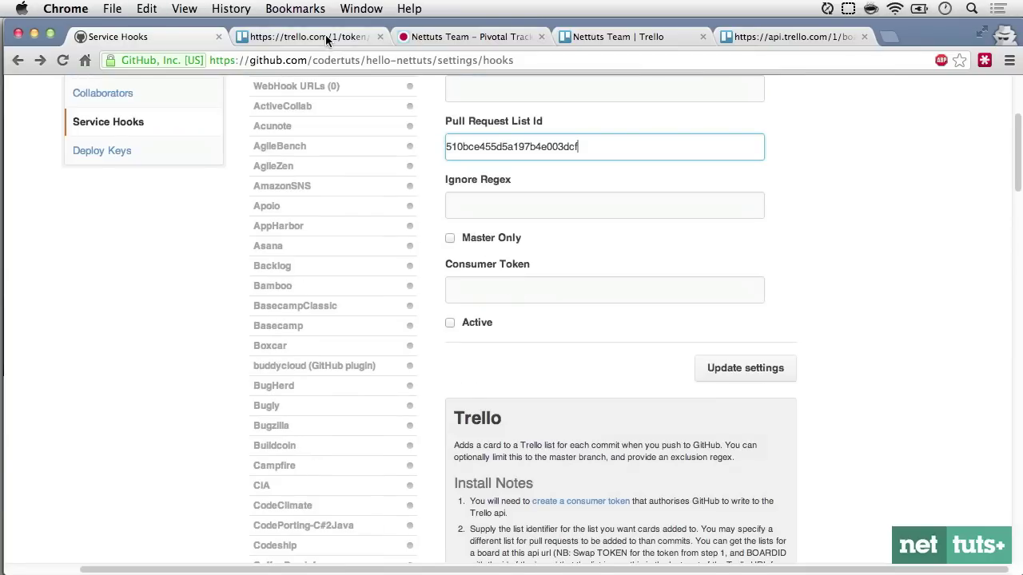
pyautogui.click(325, 36)
pyautogui.click(189, 38)
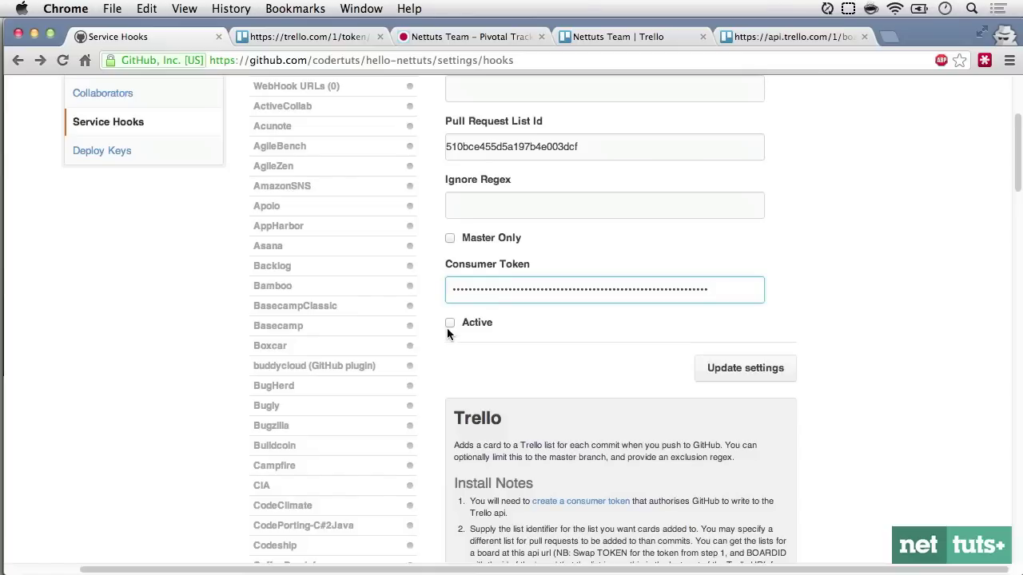
pyautogui.click(451, 323)
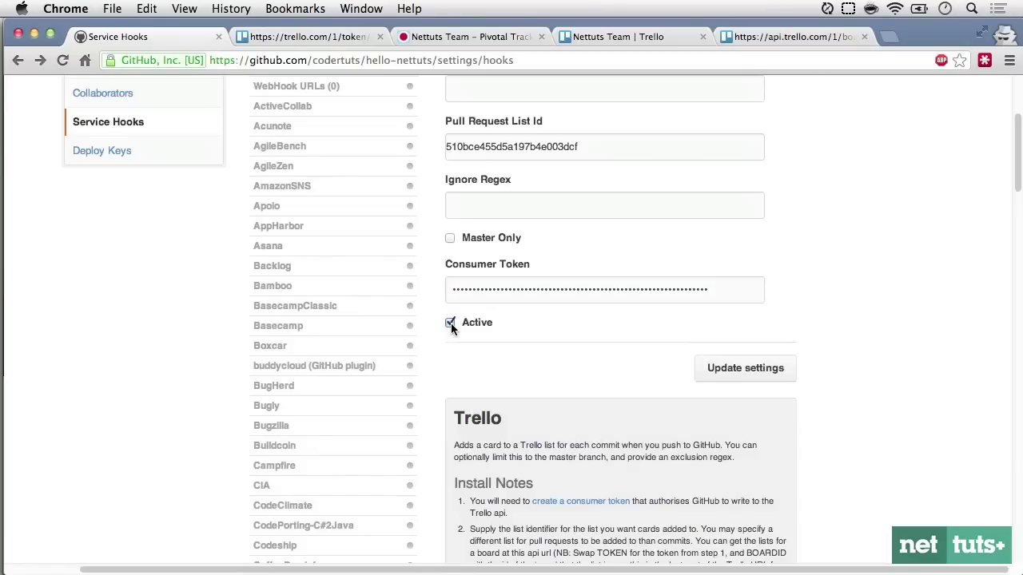
pyautogui.click(744, 379)
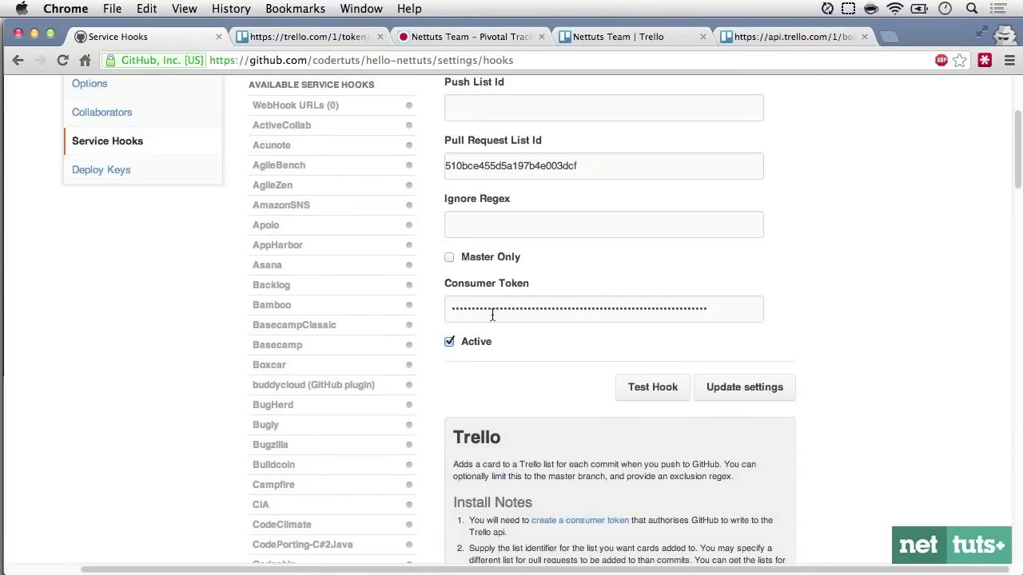
# Send a test payload through the Trello hook, update its settings and check the Pull Request list on the Nettuts Team board
pyautogui.click(659, 392)
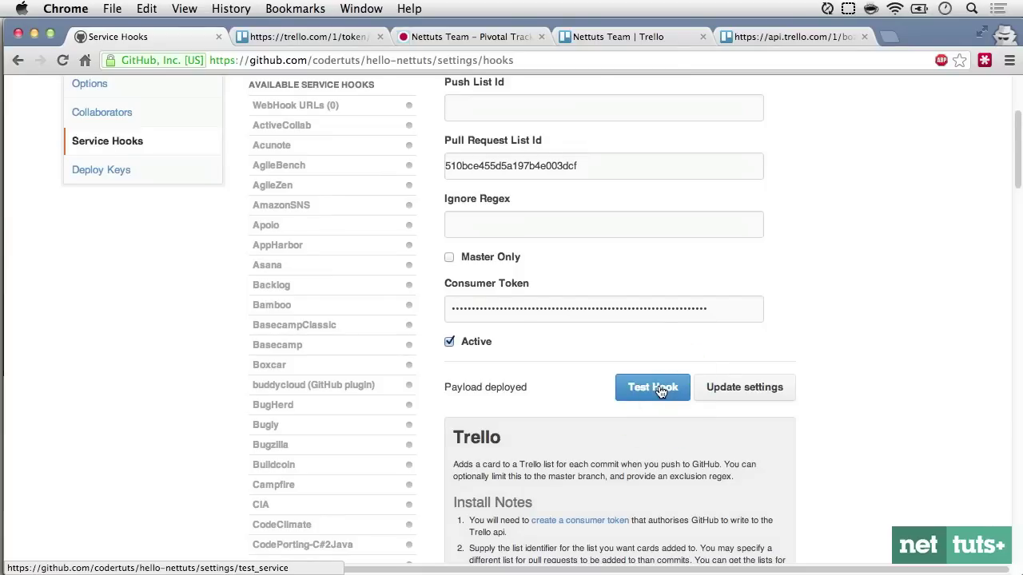
pyautogui.click(723, 393)
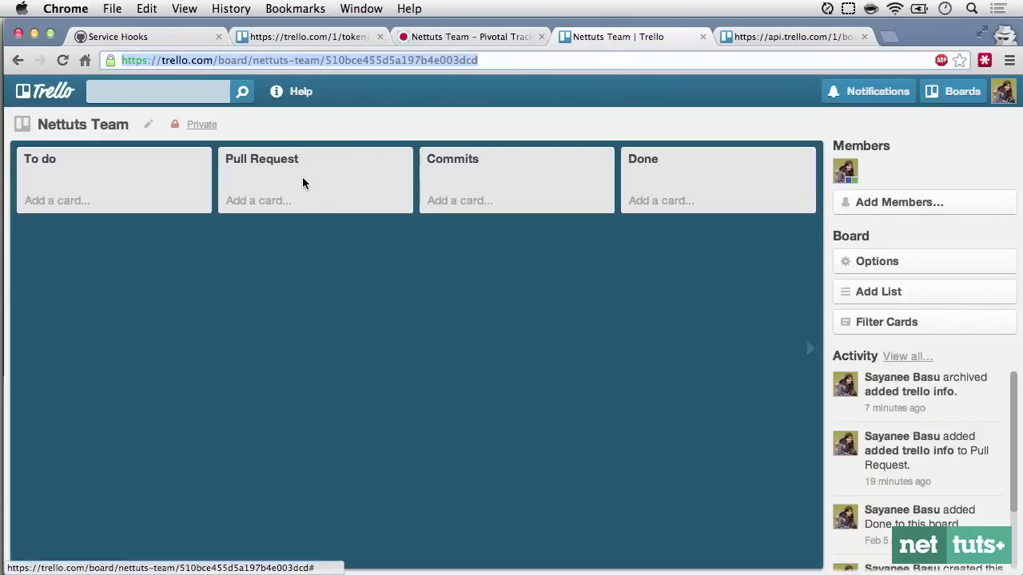
pyautogui.click(294, 175)
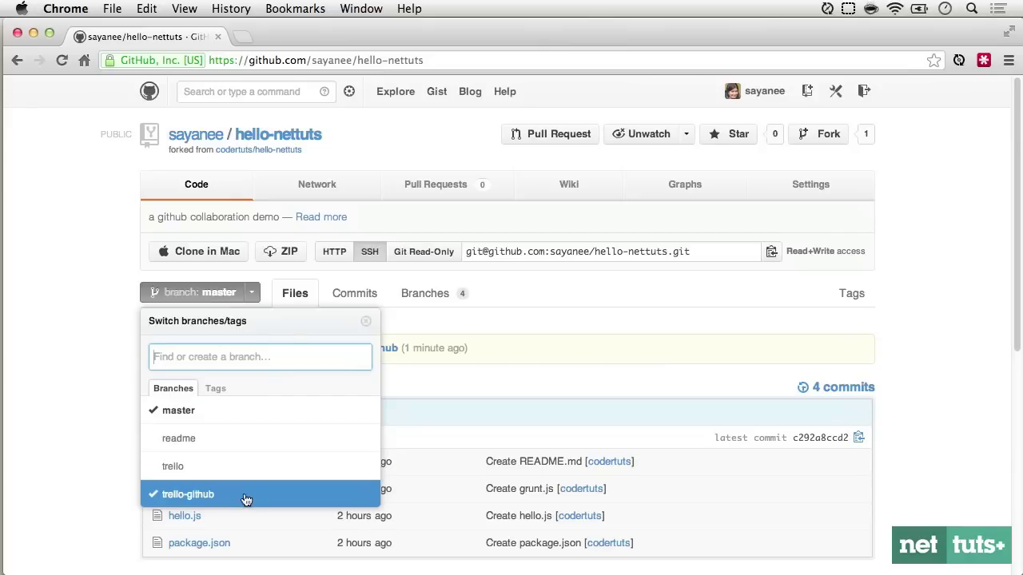
# Open a pull request titled "trello and github are linked now" from the fork's trello-github branch into codertuts:master
pyautogui.click(246, 500)
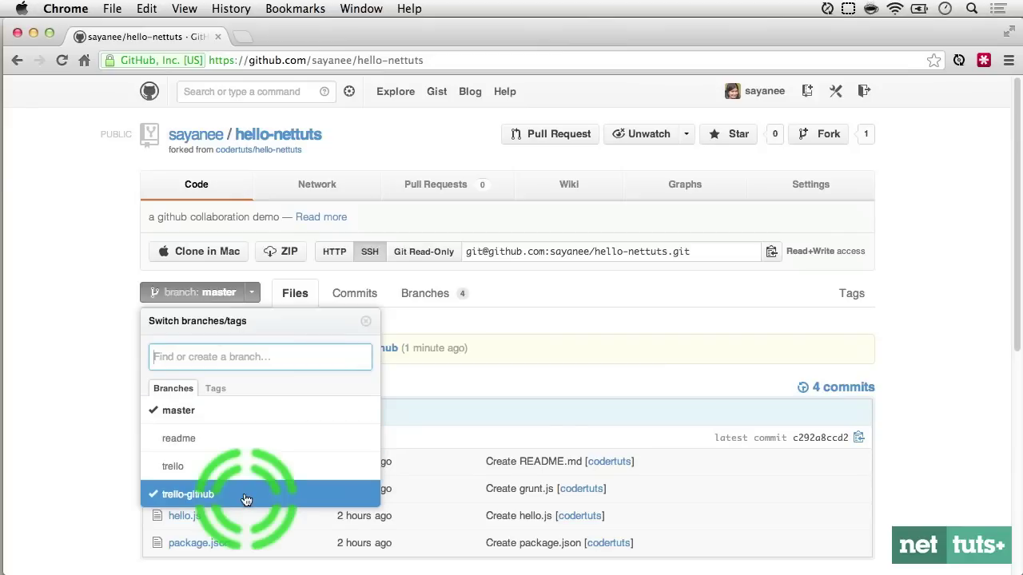
pyautogui.click(196, 355)
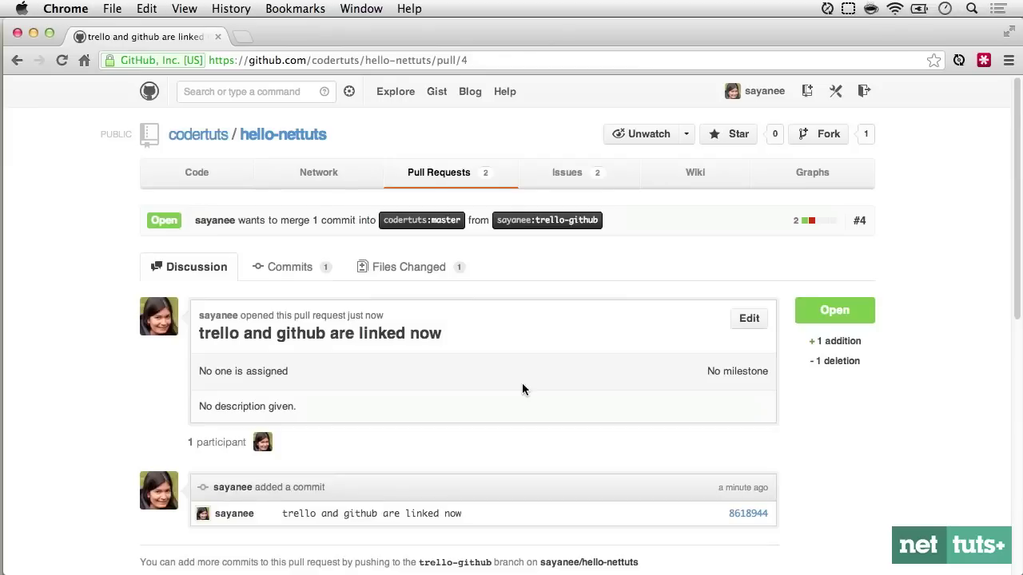
# Look over the new pull request, open its card in Trello's Pull Request list and follow the card's pull request link
pyautogui.scroll(-3, 522, 389)
pyautogui.scroll(-1, 521, 389)
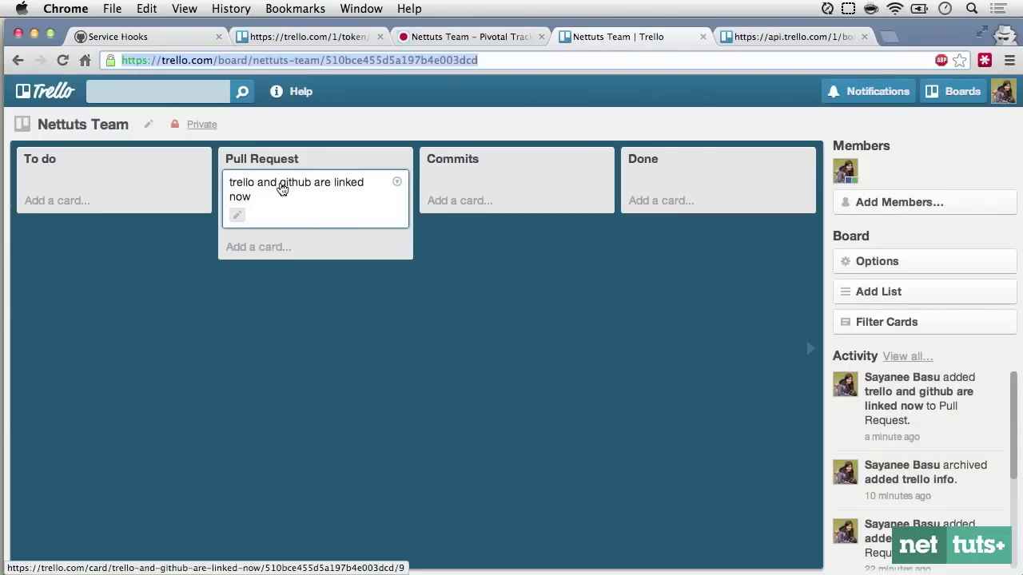
pyautogui.click(281, 188)
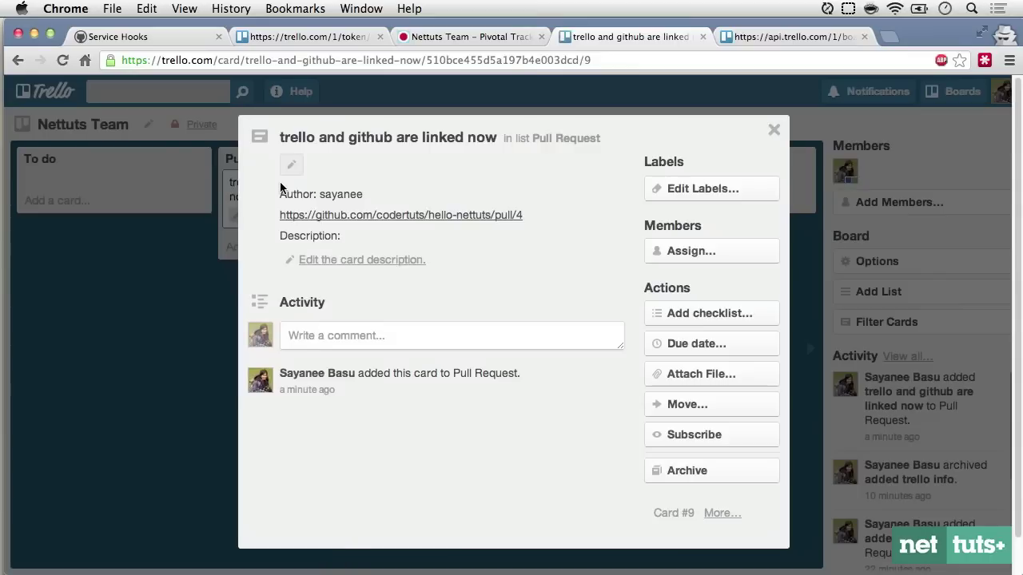
pyautogui.click(356, 221)
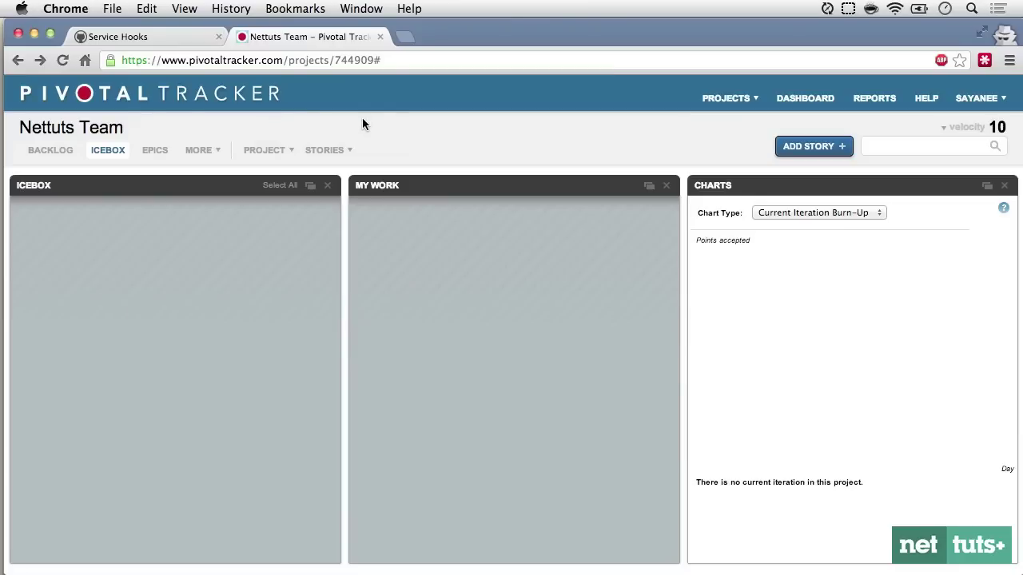
# In Pivotal Tracker, add a 2-point feature story "Learning Github + Pivotal Tracker", assign its owner, save it and start it
pyautogui.click(236, 97)
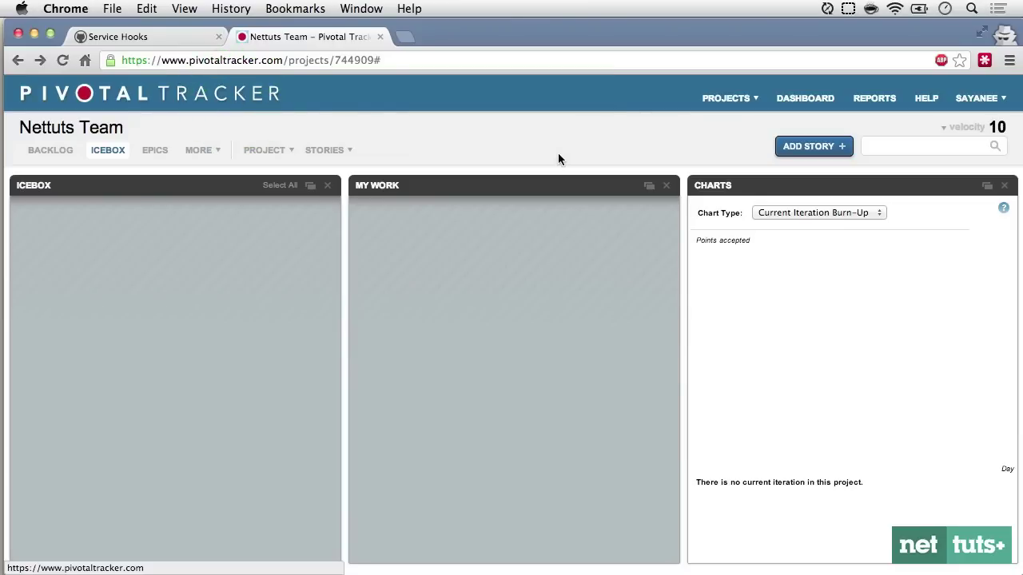
pyautogui.click(789, 148)
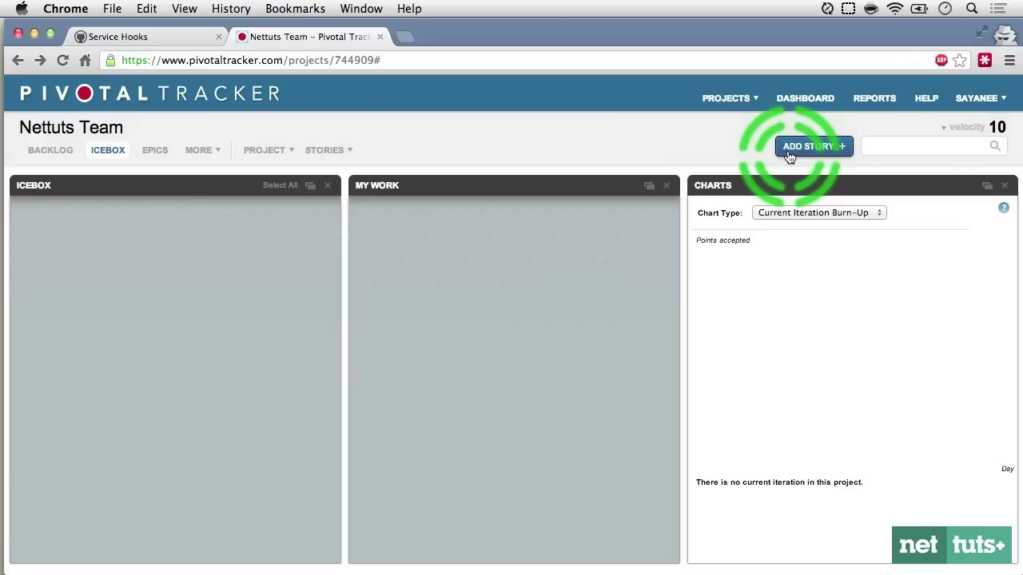
pyautogui.write('L')
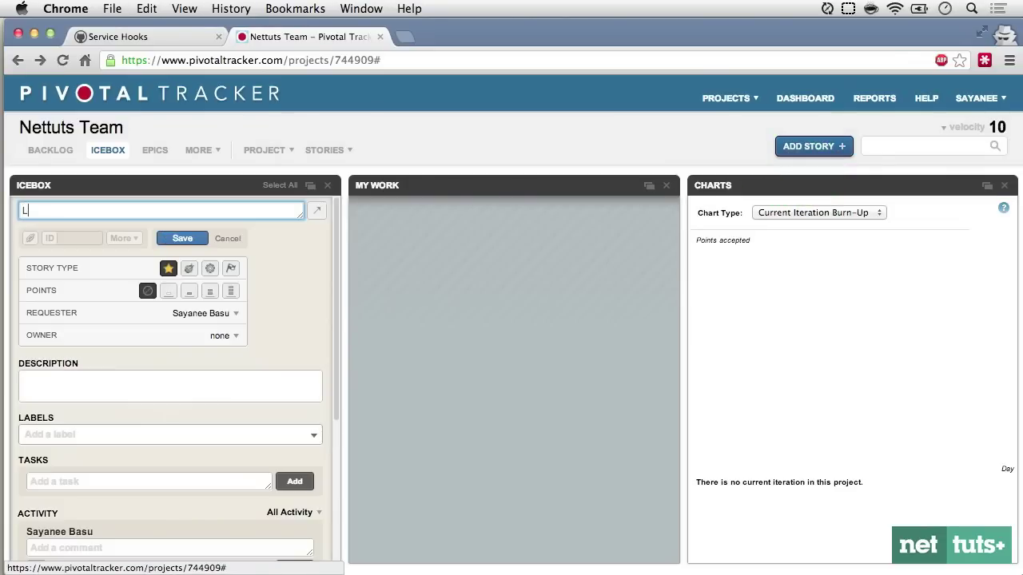
pyautogui.write('earning Github + Pivotal Tracker')
pyautogui.click(209, 291)
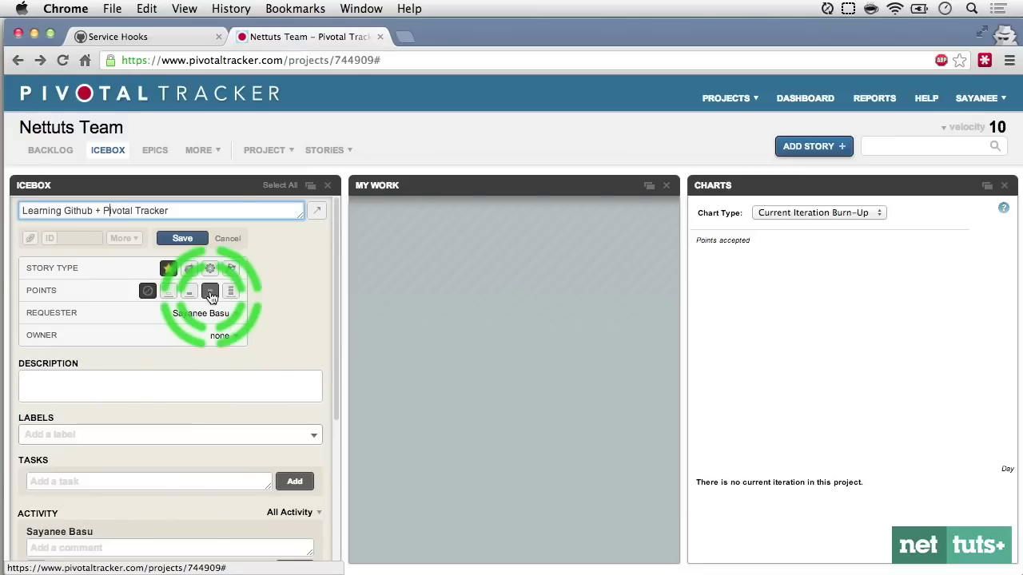
pyautogui.click(235, 337)
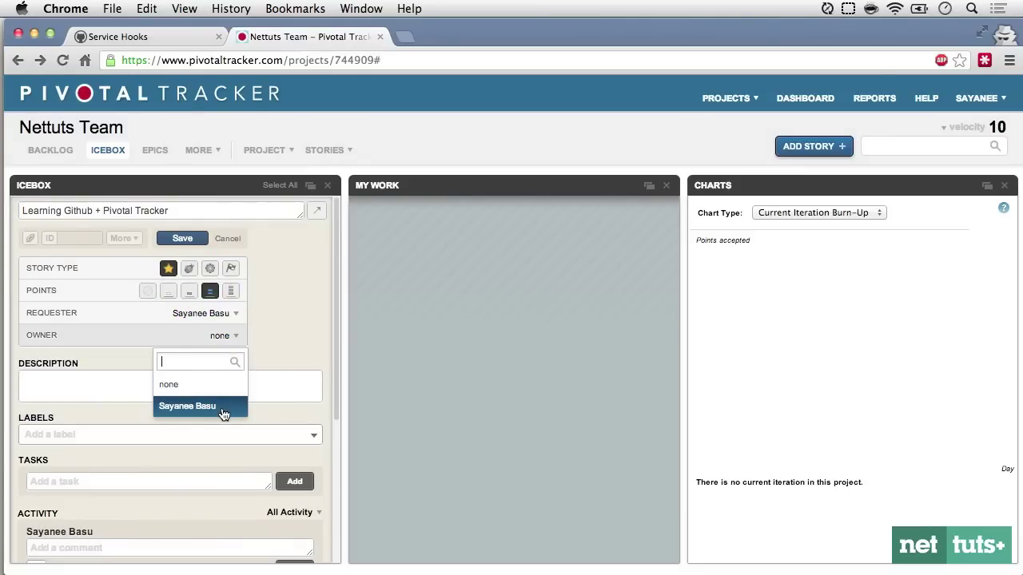
pyautogui.click(223, 411)
pyautogui.click(192, 241)
pyautogui.moveTo(389, 212); pyautogui.dragTo(614, 206)
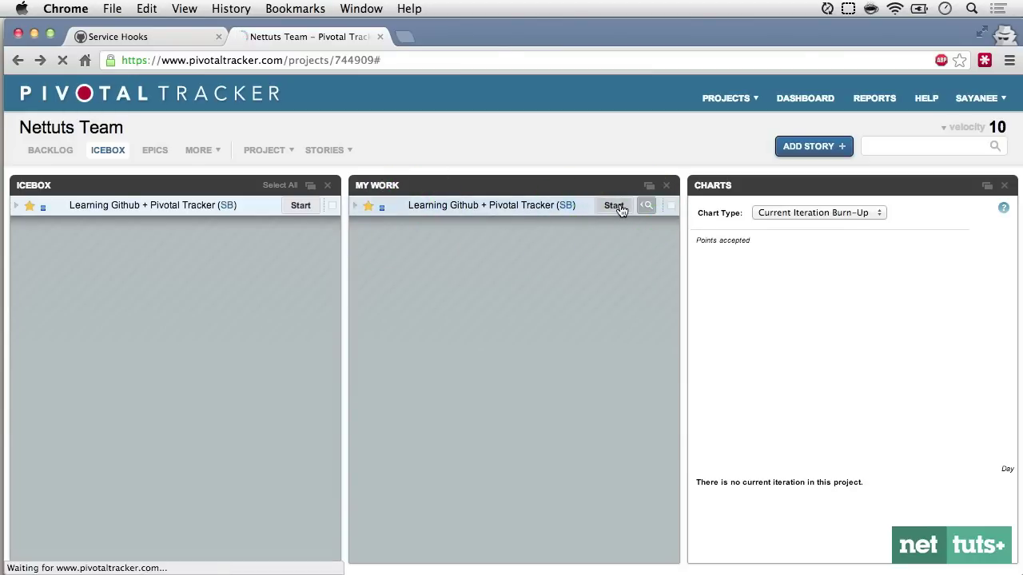
# Open the Pivotal Tracker service hook in GitHub and copy the API token from the Pivotal Tracker profile
pyautogui.click(174, 43)
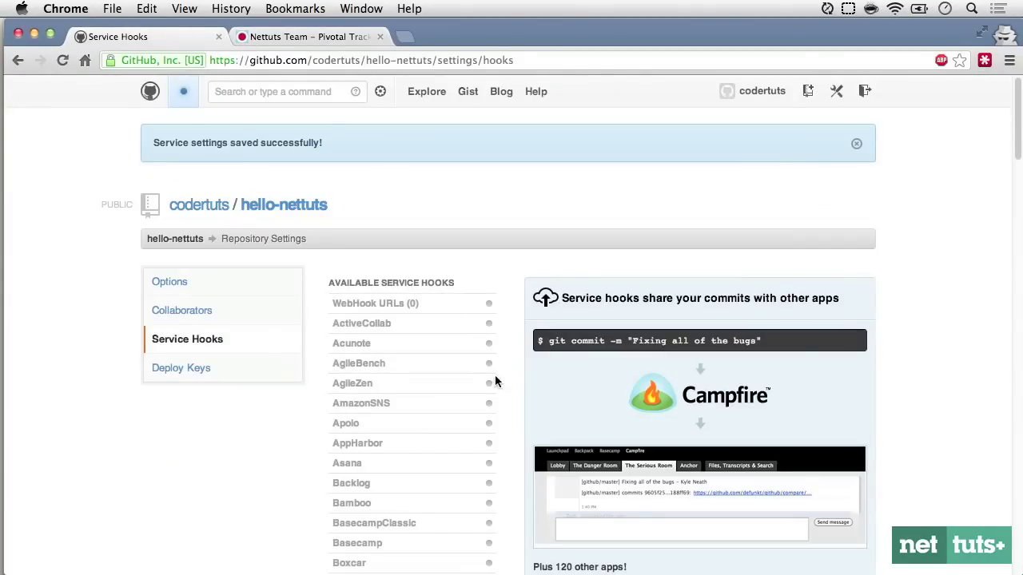
pyautogui.scroll(-3, 495, 383)
pyautogui.scroll(-5, 496, 383)
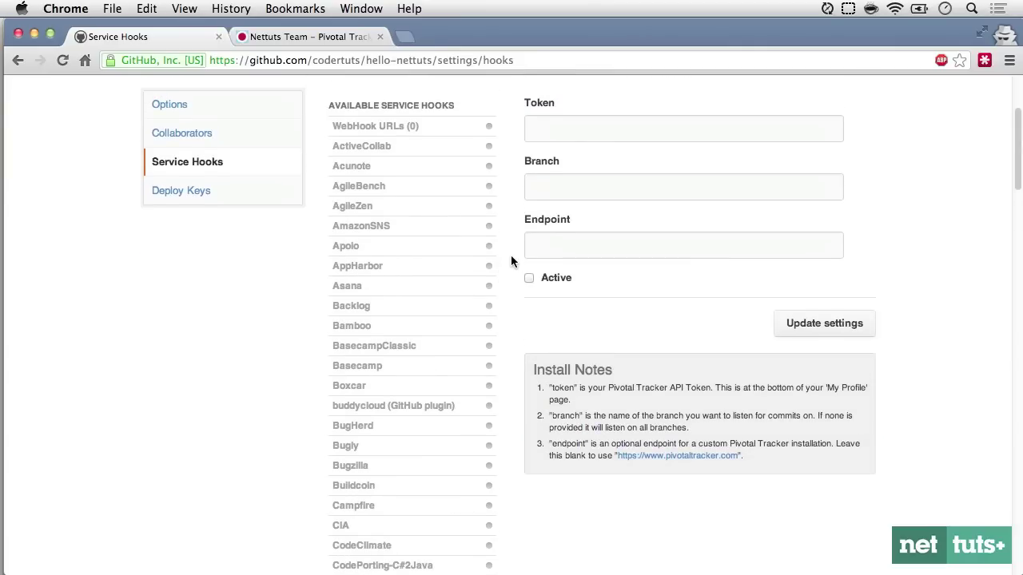
pyautogui.click(562, 125)
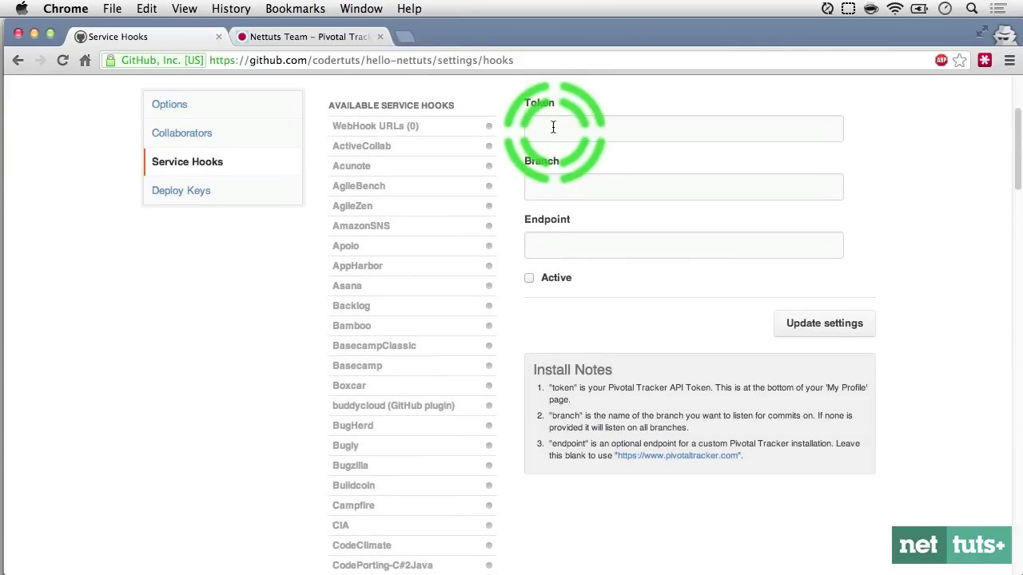
pyautogui.click(299, 38)
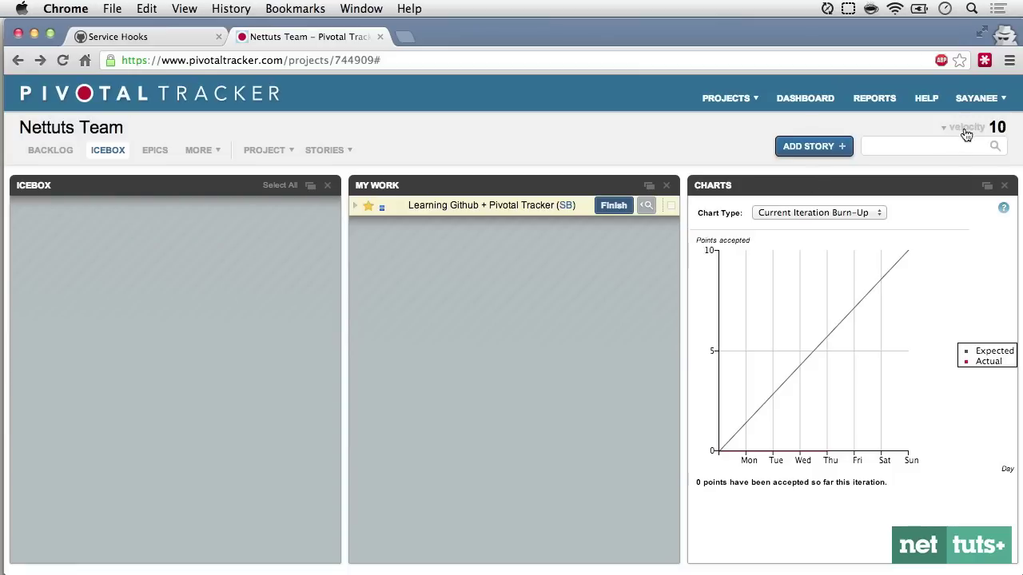
pyautogui.click(976, 97)
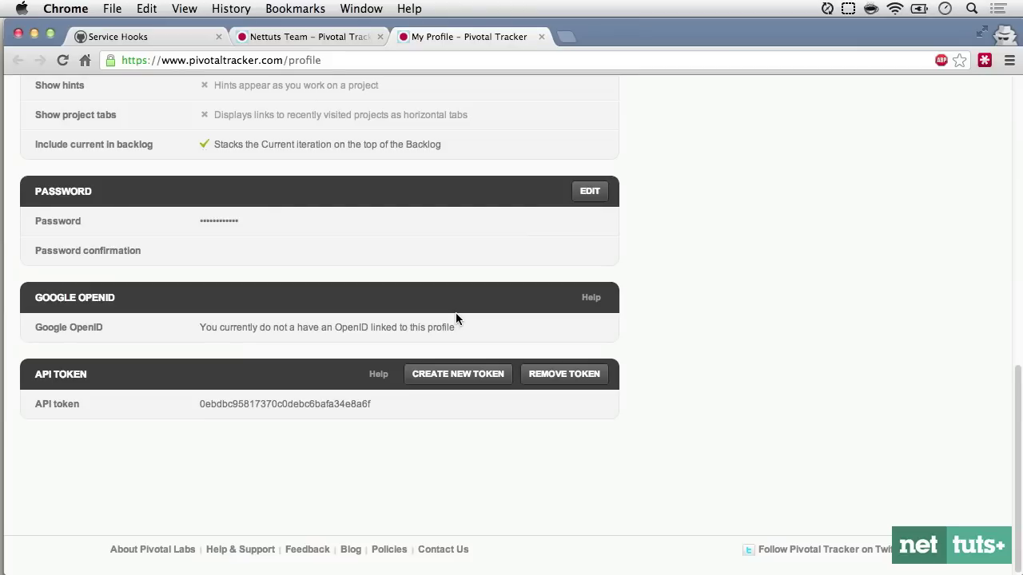
pyautogui.doubleClick(340, 404)
pyautogui.press('super+c')
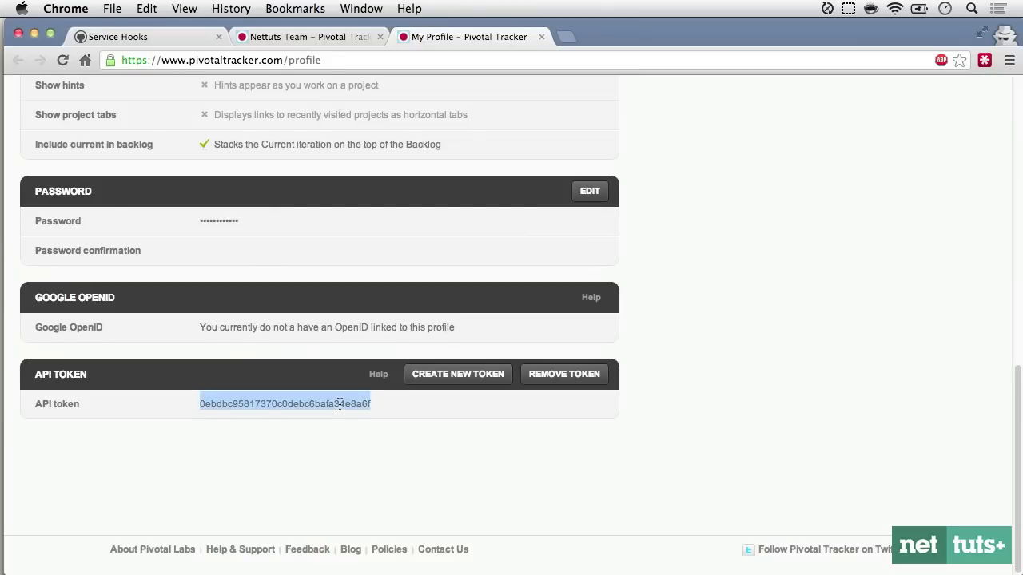
# Paste the API token as the Pivotal Tracker hook's Token, set the hook to Active, update its settings and send a test payload
pyautogui.click(444, 377)
pyautogui.press('super+1')
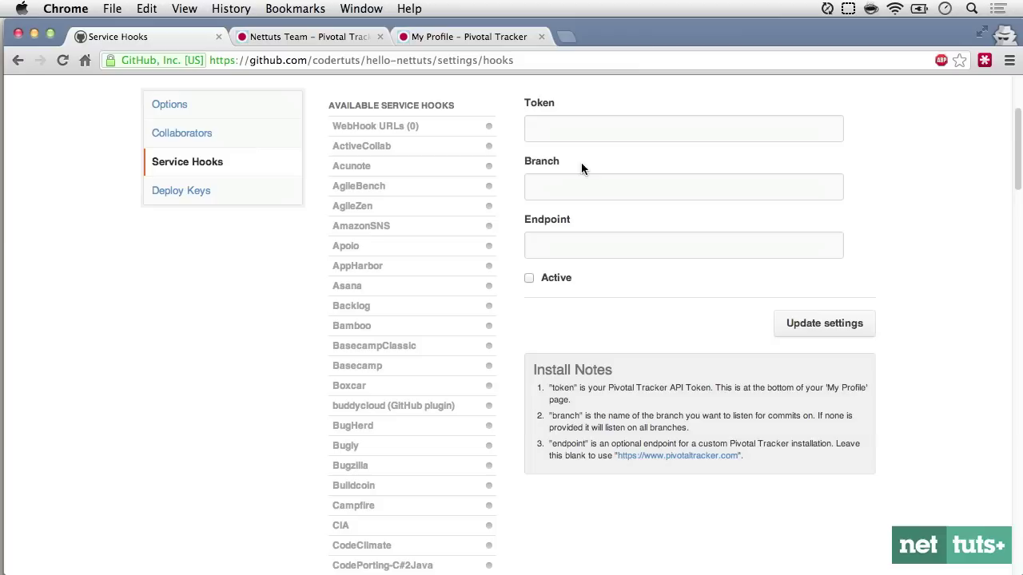
pyautogui.click(588, 123)
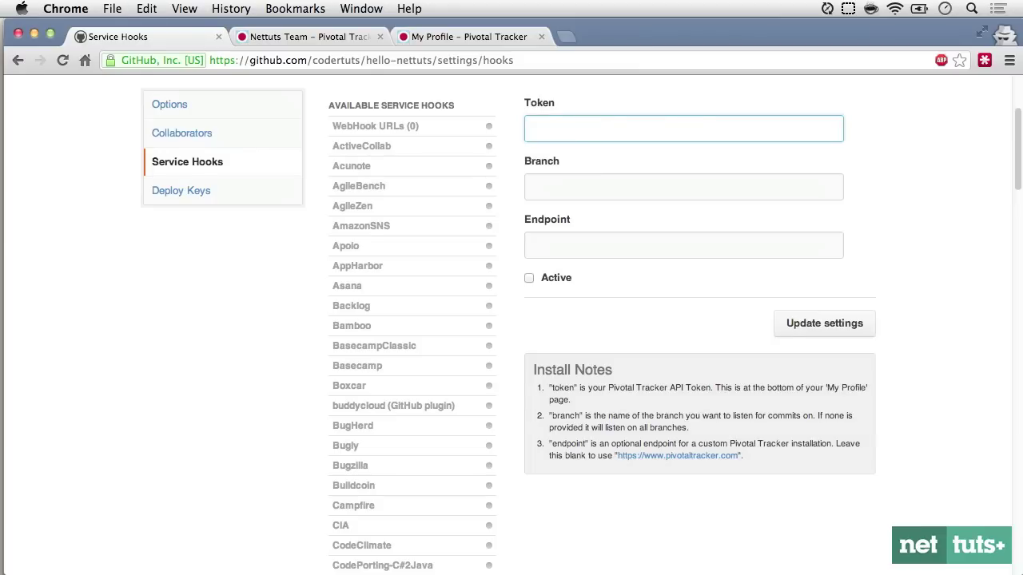
pyautogui.press('super+v')
pyautogui.click(802, 326)
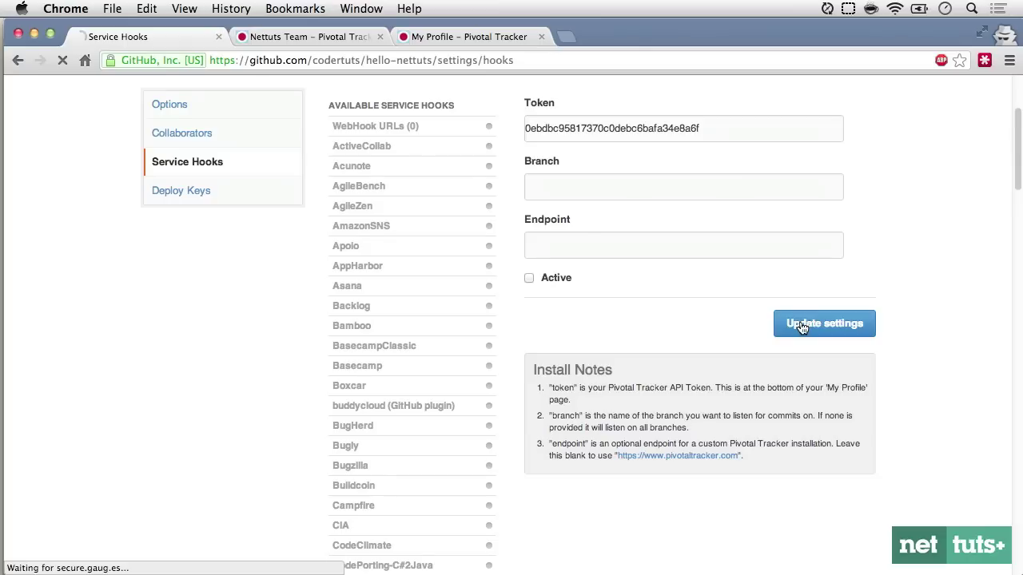
pyautogui.click(729, 428)
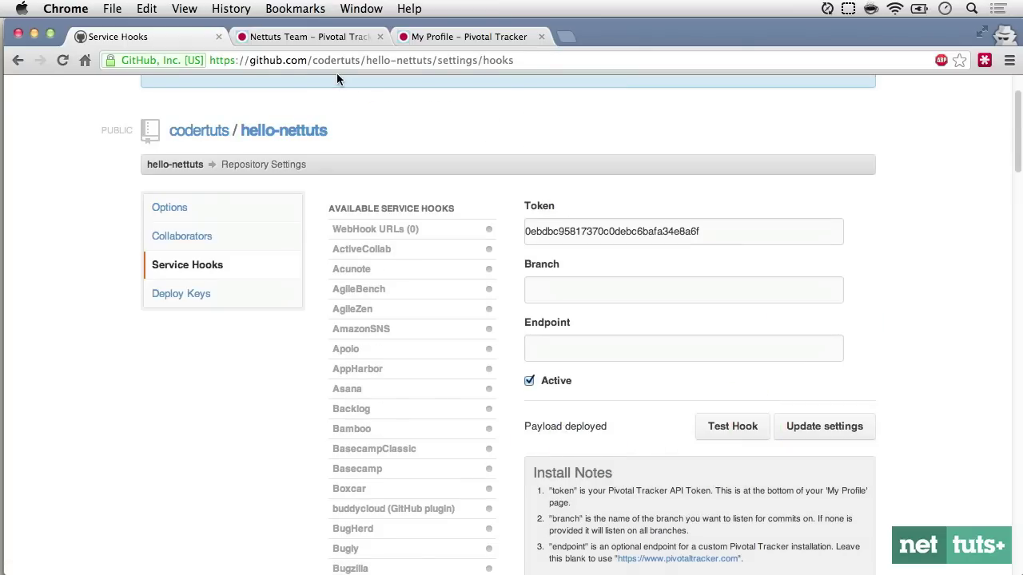
# Edit README.md on the master branch and add "5. many more..." to the end of the Project Management list
pyautogui.click(320, 36)
pyautogui.click(157, 40)
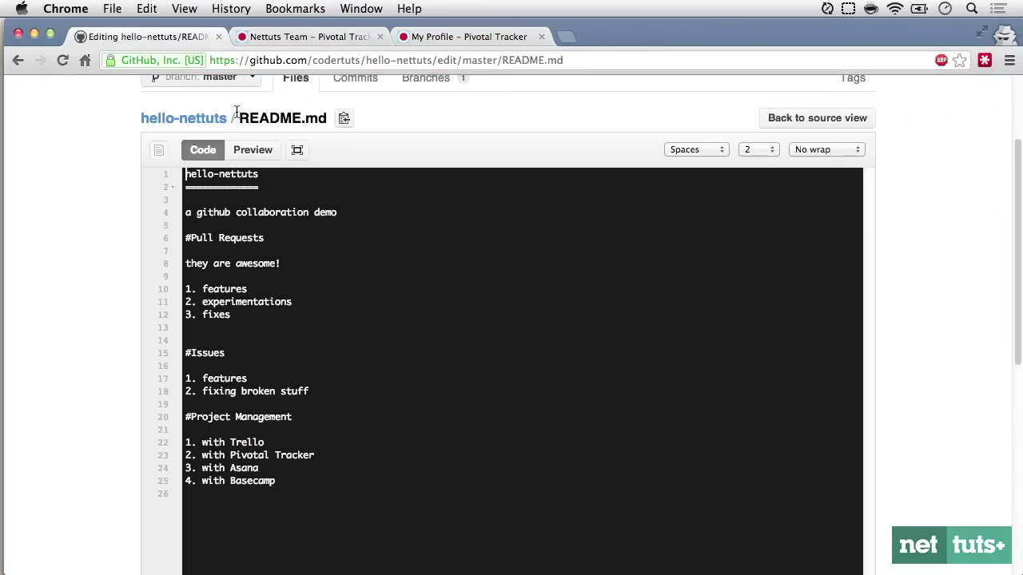
pyautogui.click(251, 126)
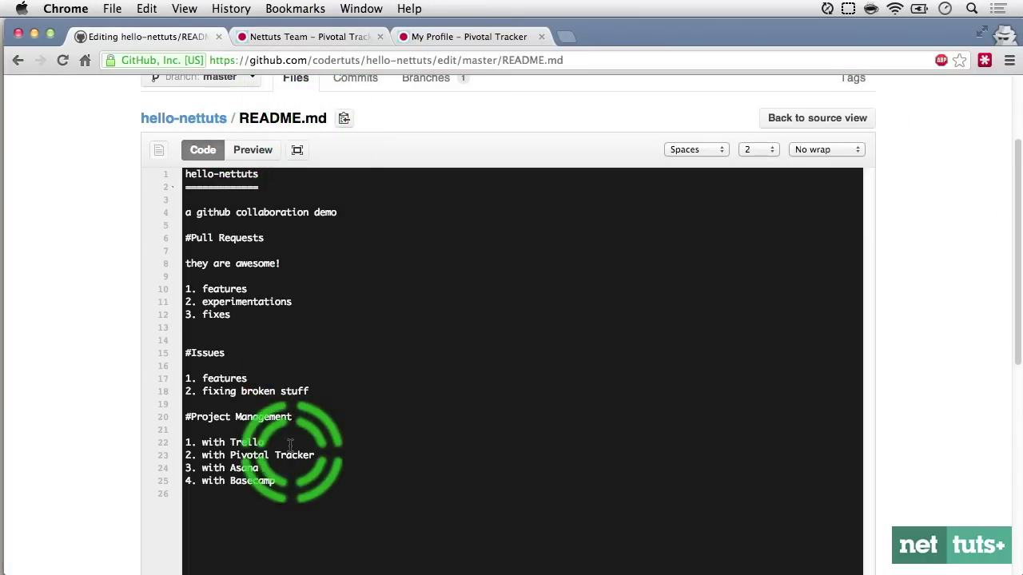
pyautogui.click(283, 482)
pyautogui.moveTo(284, 483); pyautogui.dragTo(184, 419)
pyautogui.click(290, 481)
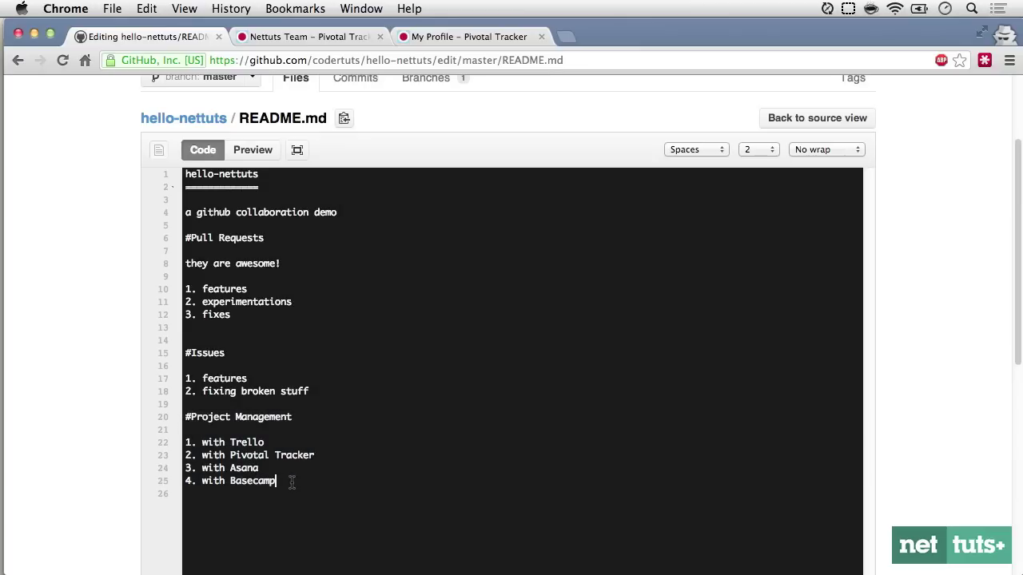
pyautogui.press('Return')
pyautogui.write('many more...')
pyautogui.scroll(-5, 375, 304)
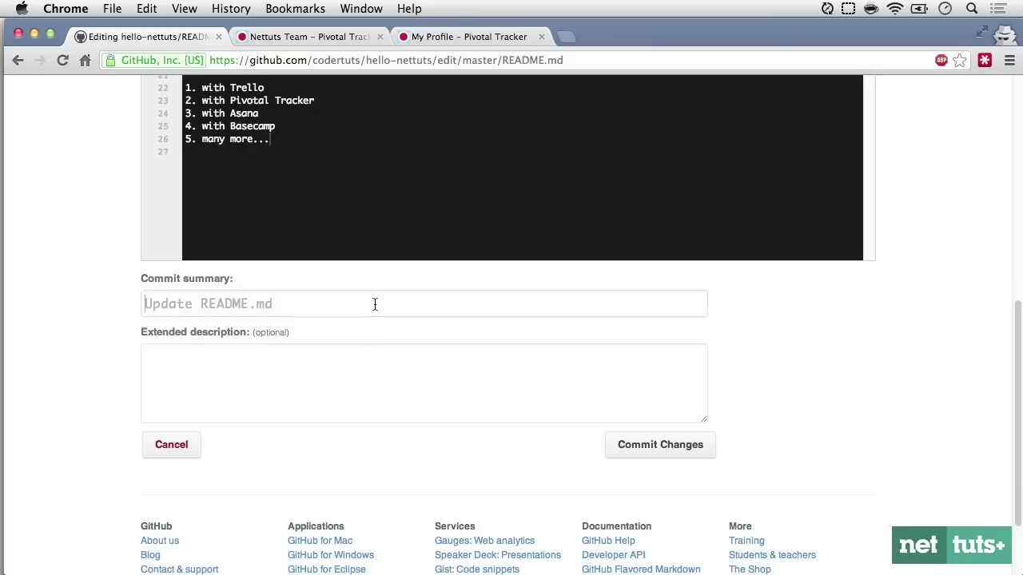
# Enter "changes to the readme []" as the commit summary and copy the started story's ID from Pivotal Tracker
pyautogui.click(375, 304)
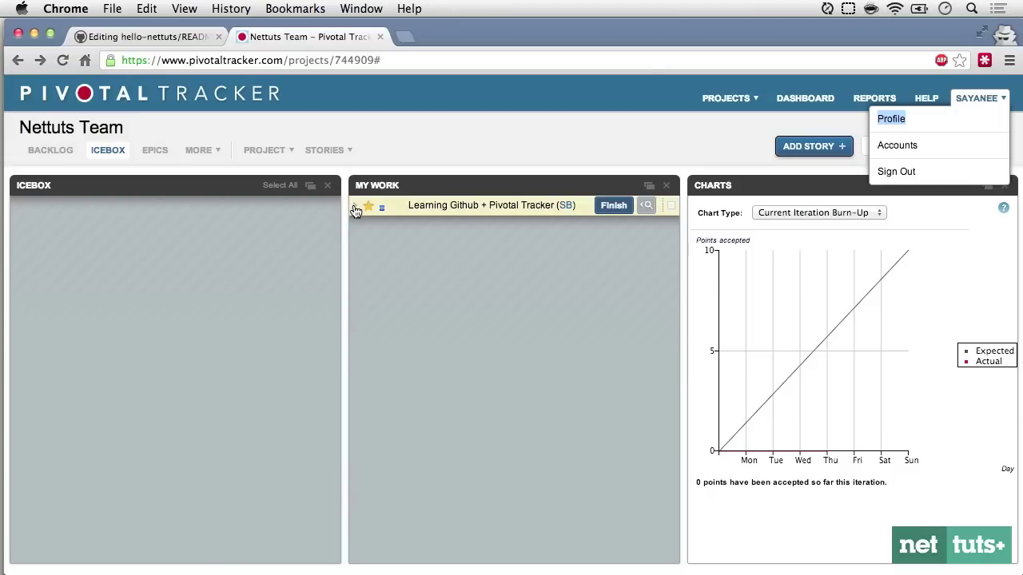
pyautogui.click(355, 205)
pyautogui.click(388, 238)
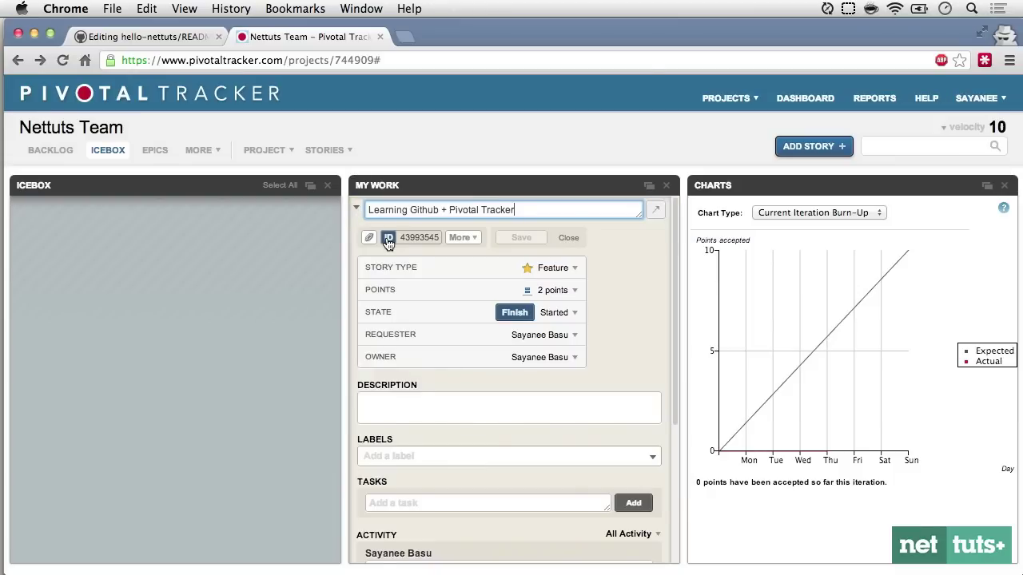
pyautogui.hotkey('ctrl', 'shift', 'Tab')
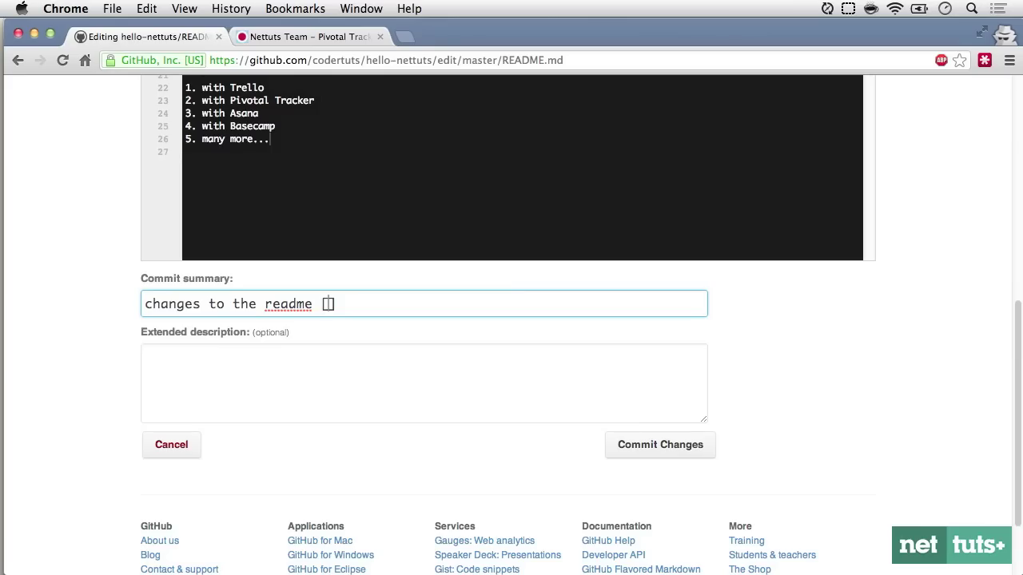
# Complete the summary as "changes to the readme [delivers #43993545]", commit the changes and check the story in Pivotal Tracker
pyautogui.write('delivers #')
pyautogui.write('43993545')
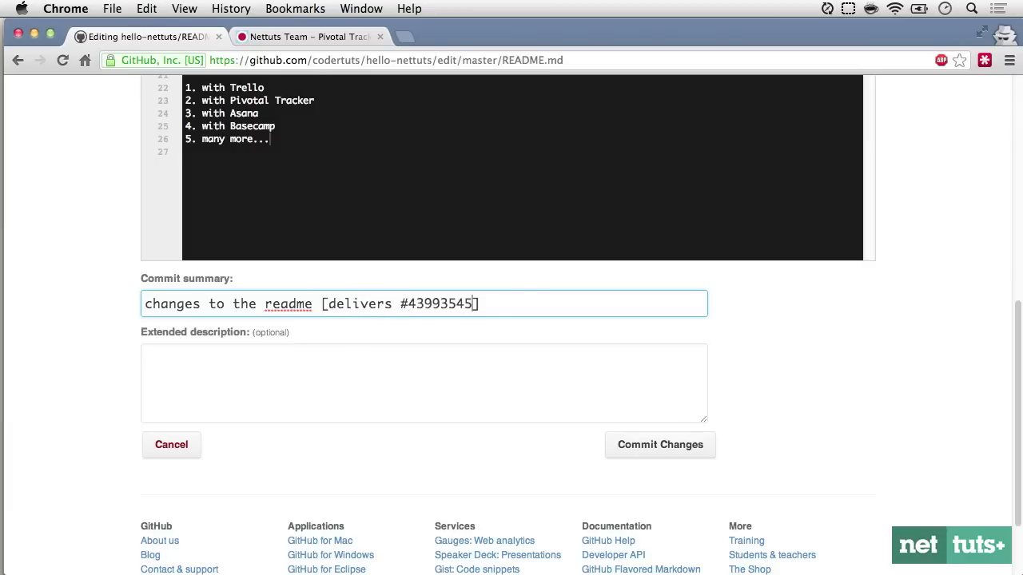
pyautogui.click(641, 455)
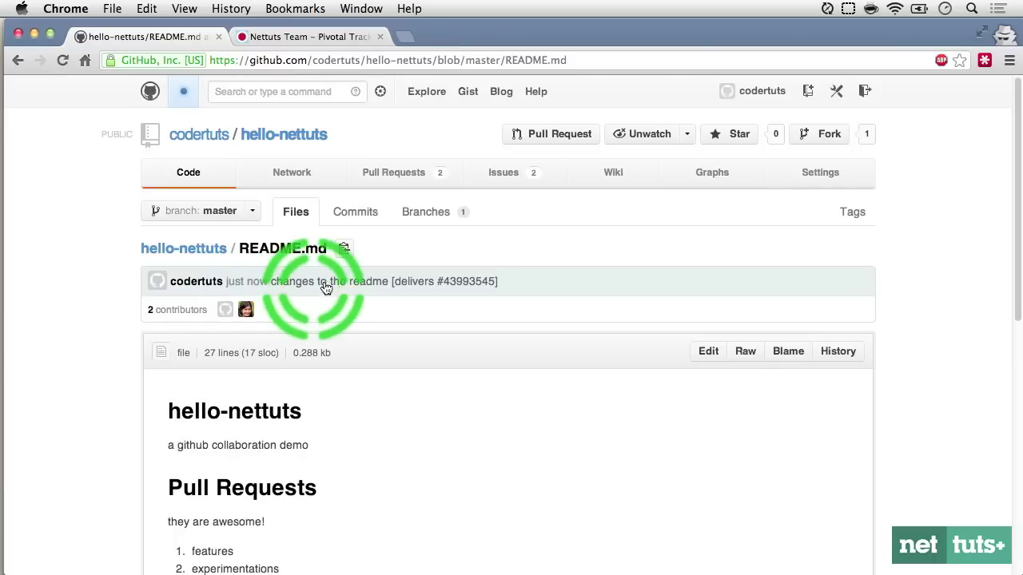
pyautogui.click(275, 37)
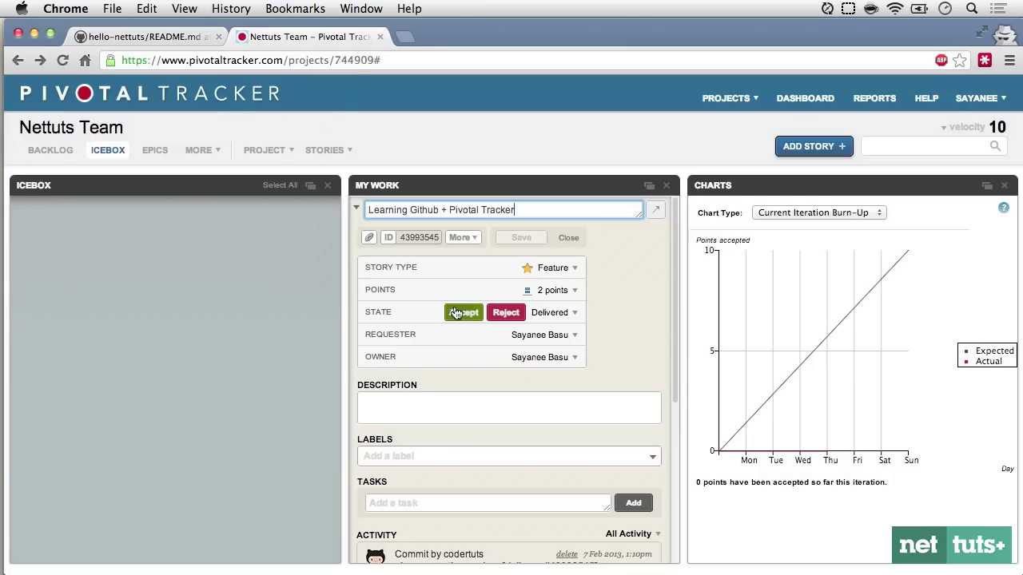
# Check the state options of the Learning Github + Pivotal Tracker story, and view the GitHub commit linked in its activity
pyautogui.click(551, 313)
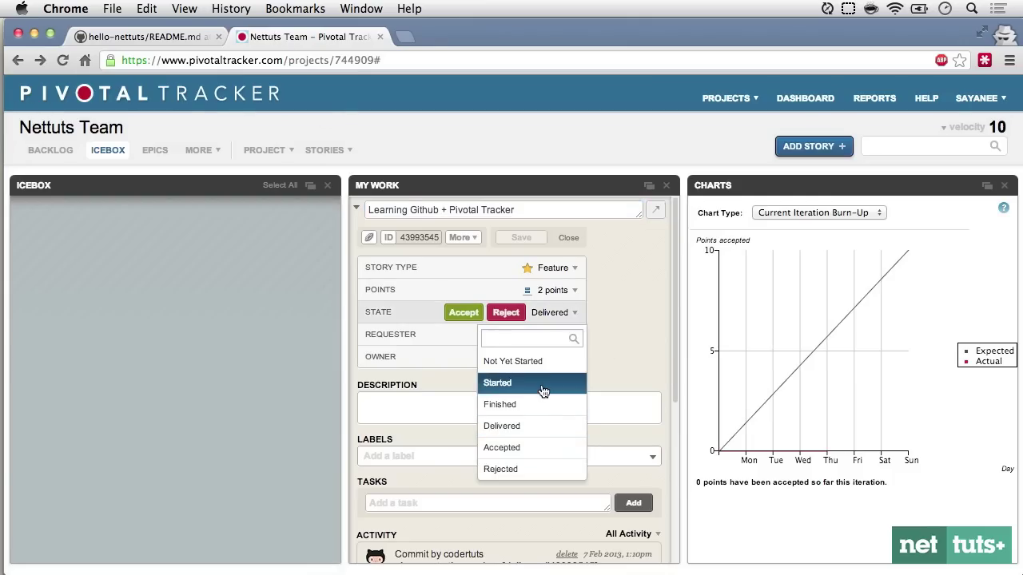
pyautogui.click(626, 363)
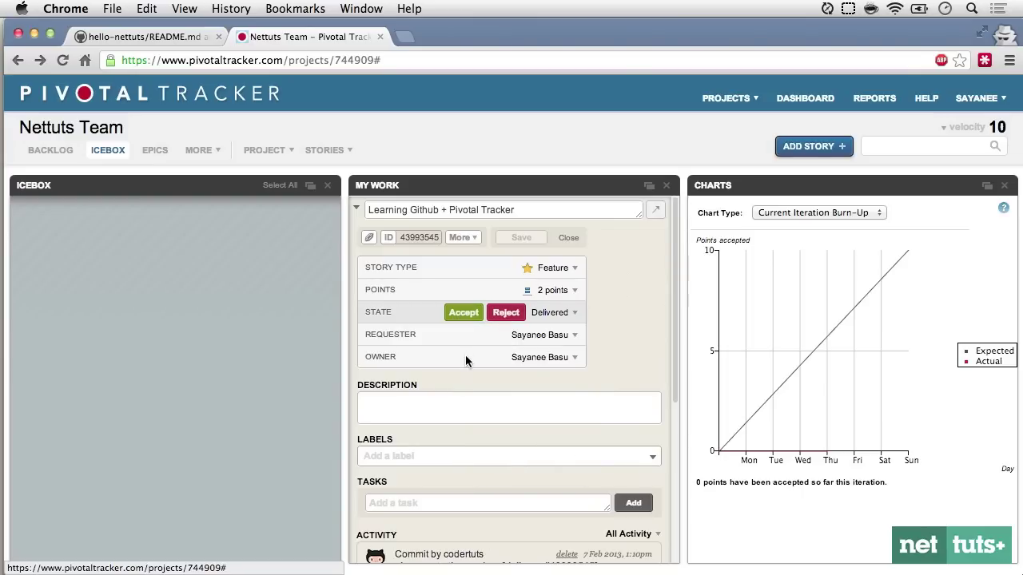
pyautogui.scroll(-5, 466, 360)
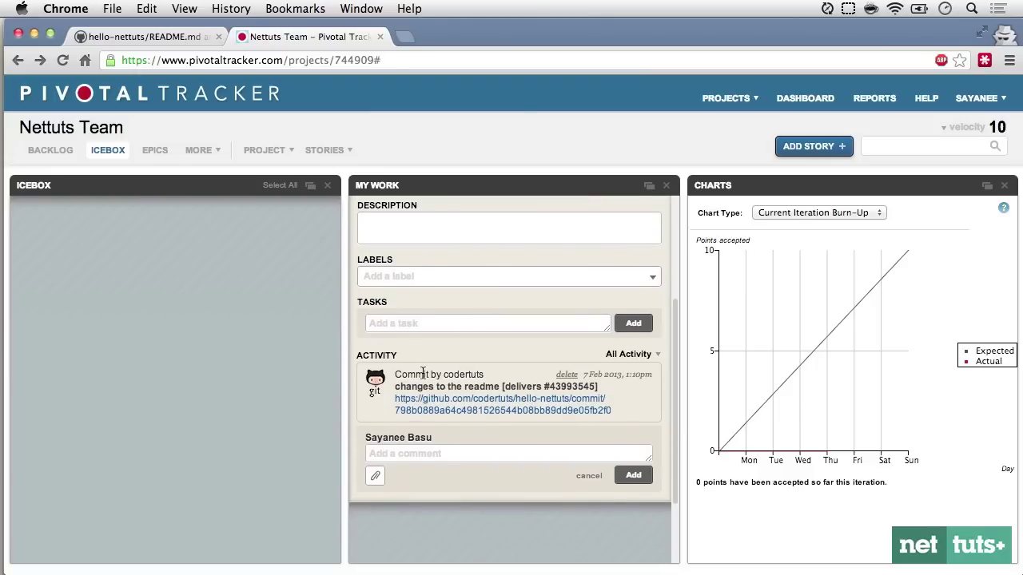
pyautogui.click(378, 387)
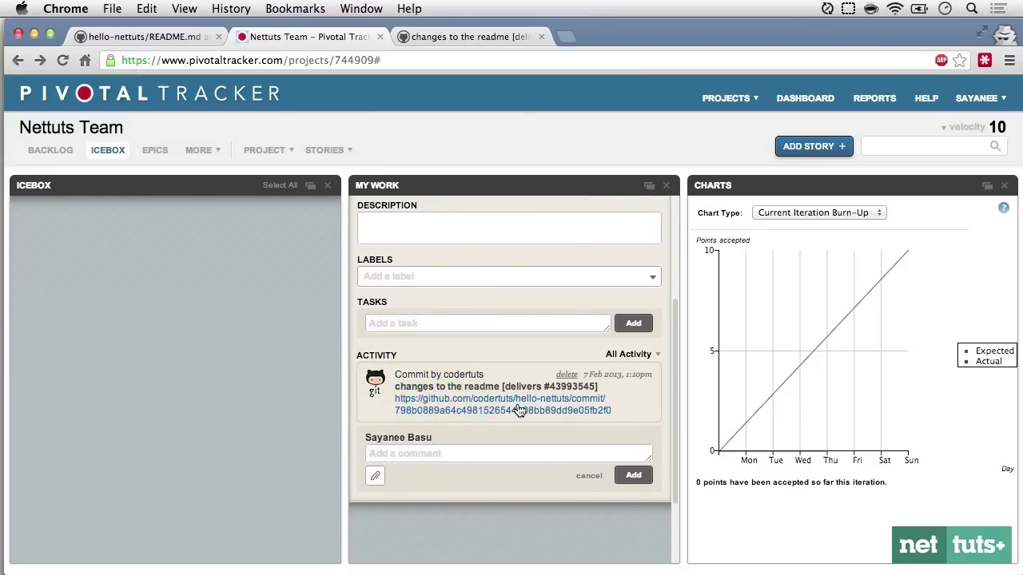
pyautogui.click(479, 40)
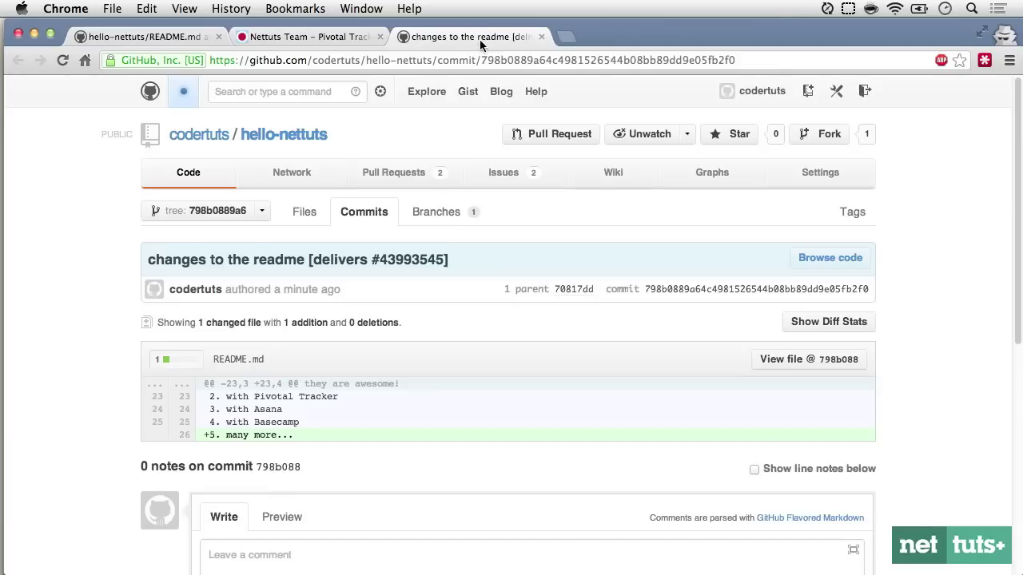
# Look over the README.md commit page, close it, and collapse the Learning Github + Pivotal Tracker story
pyautogui.scroll(-5, 532, 375)
pyautogui.scroll(-1, 532, 381)
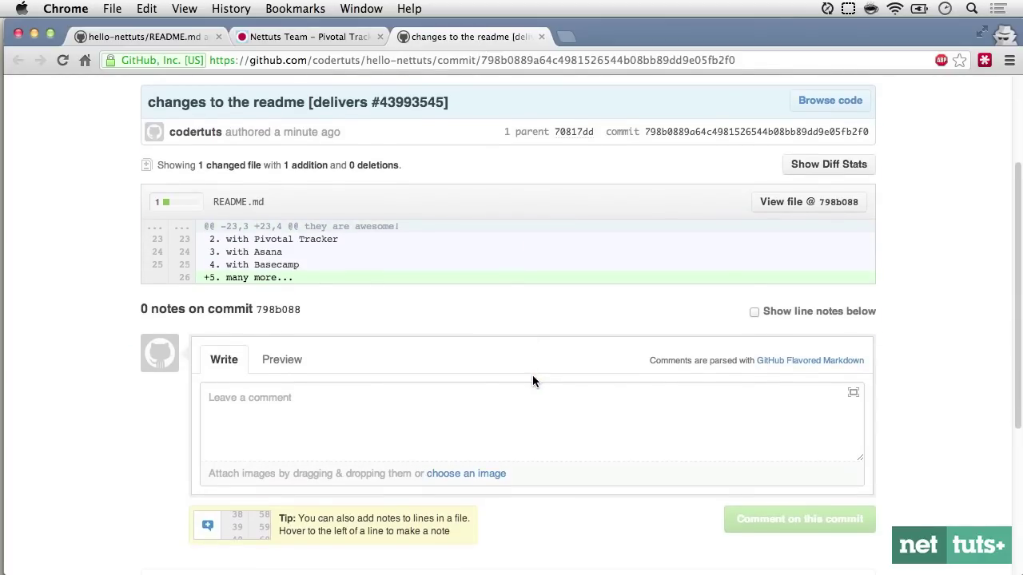
pyautogui.press('super+w')
pyautogui.scroll(3, 532, 296)
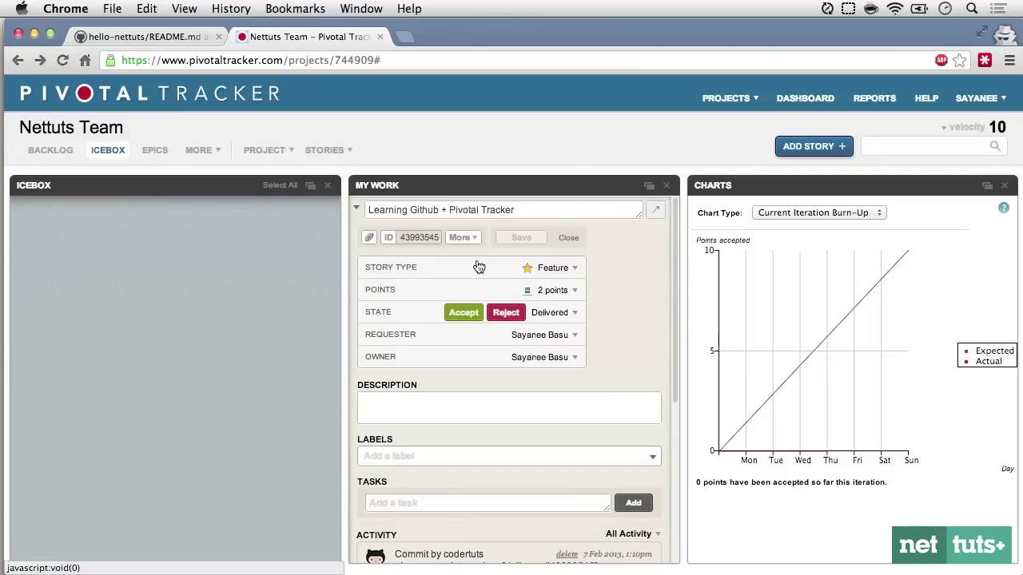
pyautogui.click(358, 216)
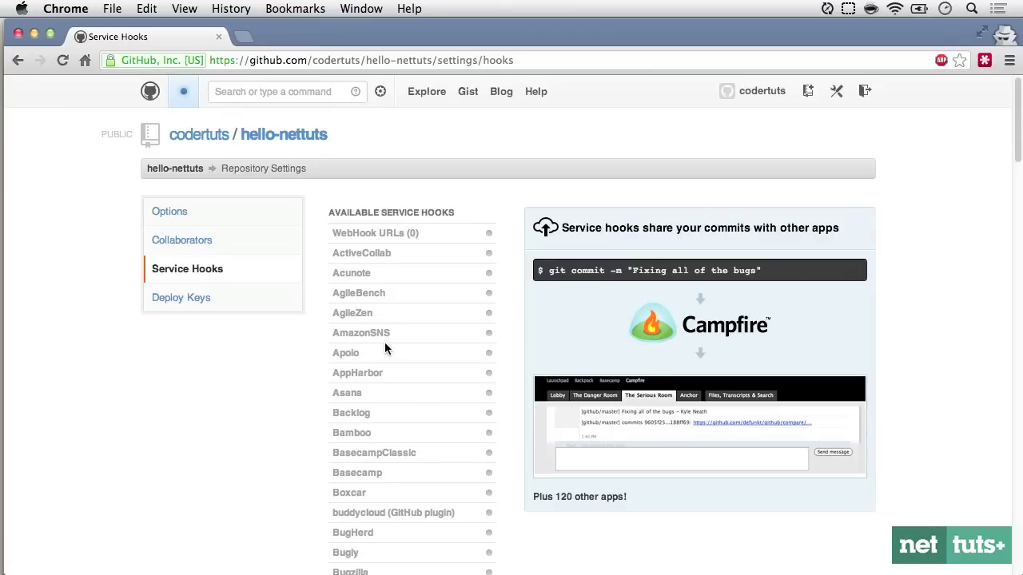
# Look through the hello-nettuts repository's available service hooks, from Asana and Basecamp down to the end of the list
pyautogui.click(366, 395)
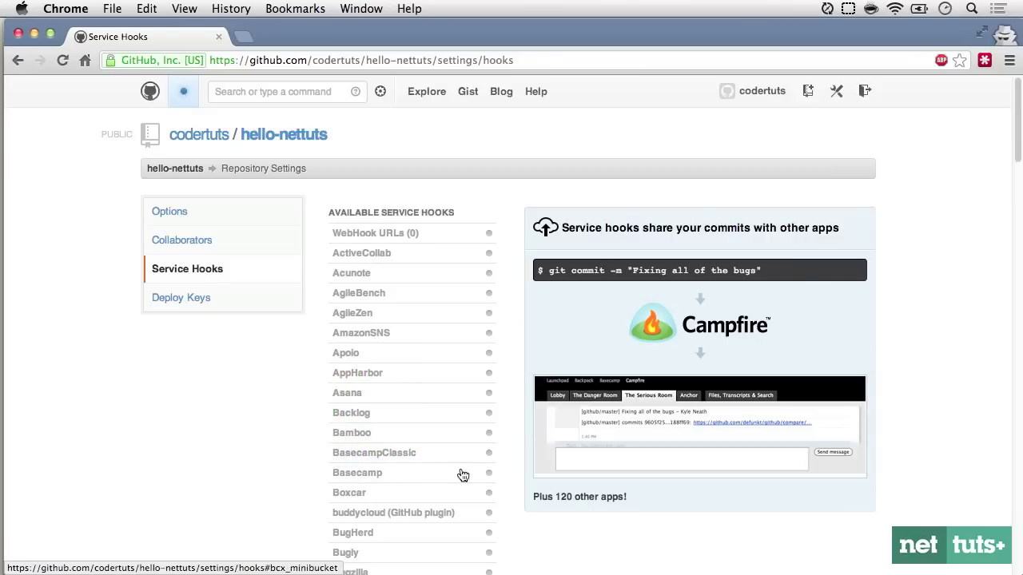
pyautogui.scroll(-1, 499, 467)
pyautogui.scroll(-20, 499, 467)
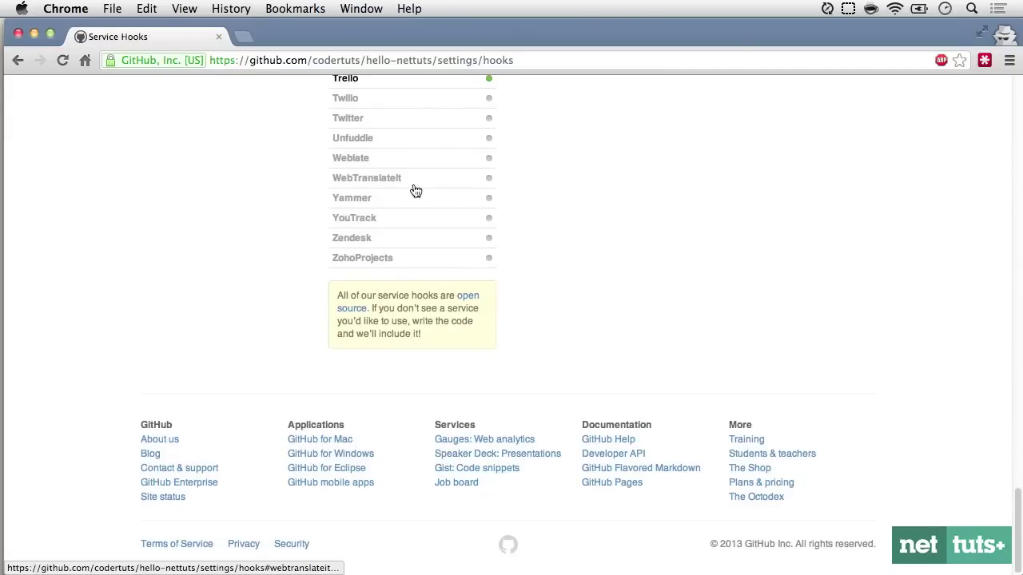
pyautogui.scroll(10, 413, 189)
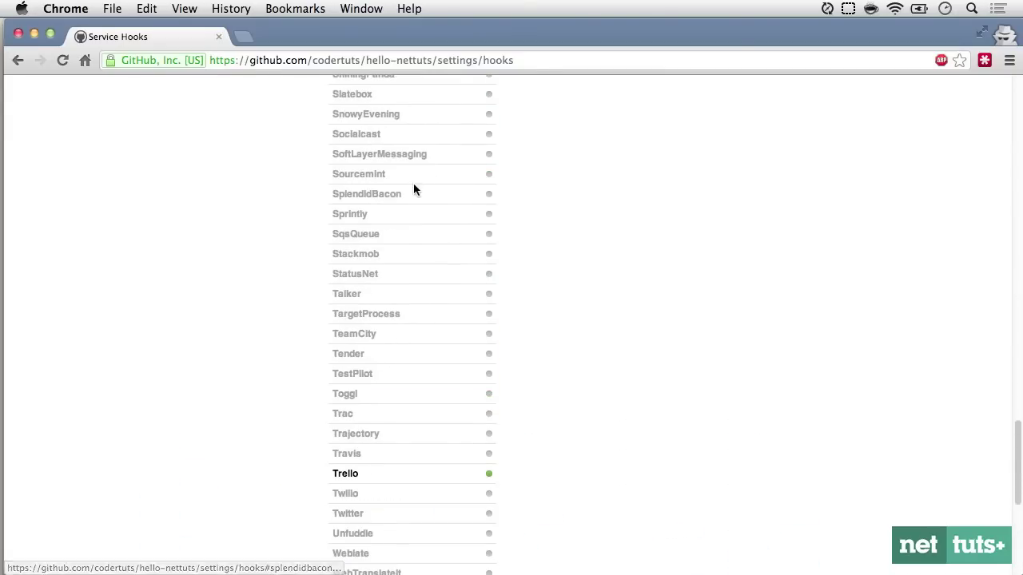
pyautogui.scroll(-12, 415, 190)
# Open the service hooks' open source link in a new tab and look over the github-services repository
pyautogui.rightClick(468, 295)
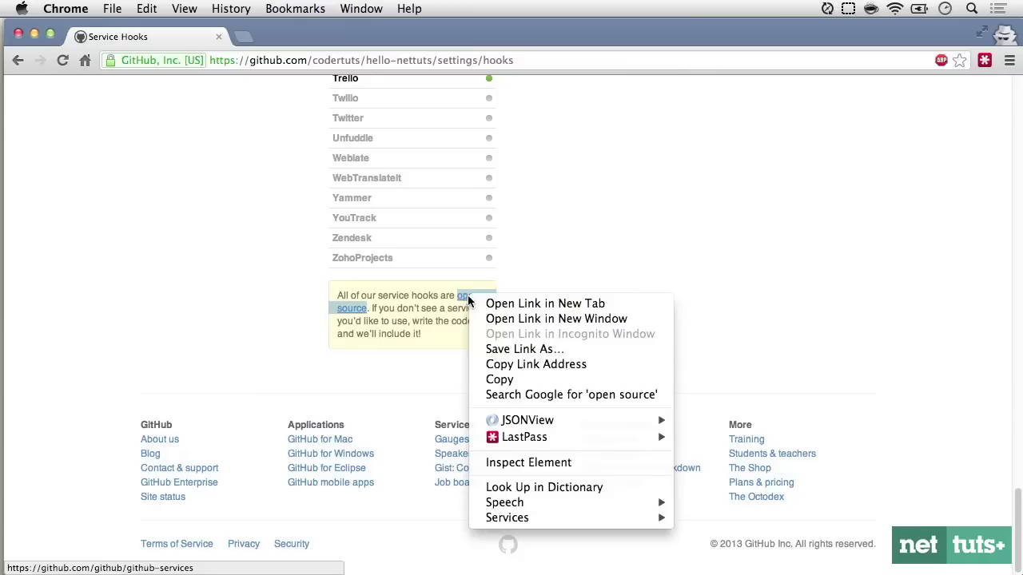
pyautogui.click(494, 304)
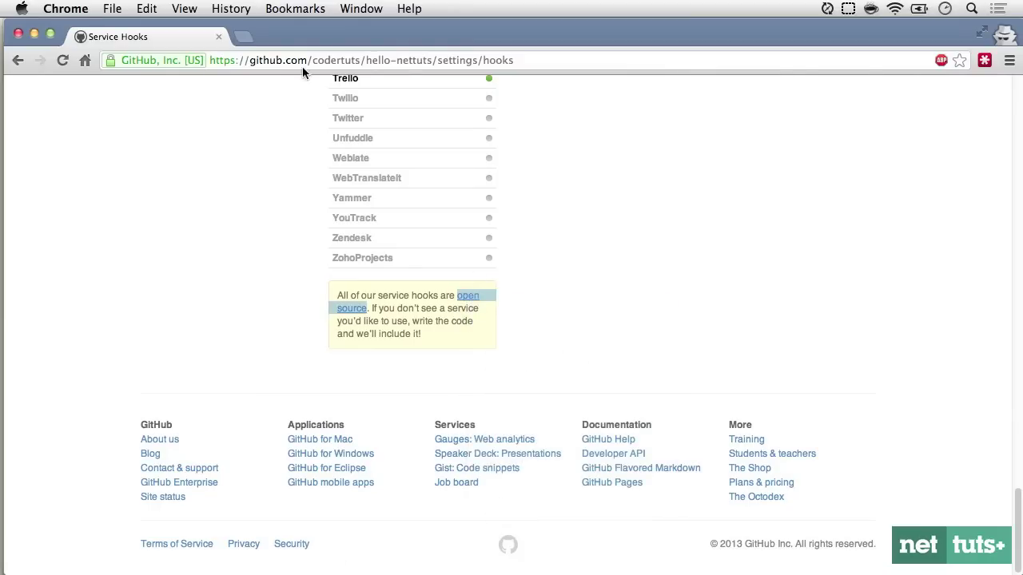
pyautogui.click(264, 37)
pyautogui.scroll(-10, 506, 356)
pyautogui.scroll(10, 505, 355)
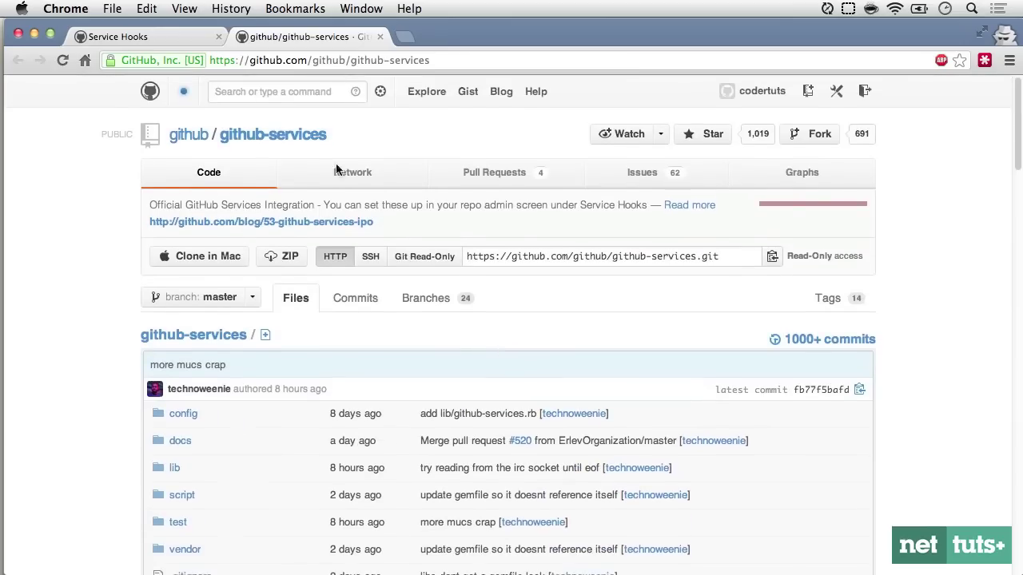
# Return to the hello-nettuts Service Hooks page and browse the list back up to its beginning
pyautogui.hotkey('ctrl', 'shift', 'Tab')
pyautogui.scroll(2, 590, 220)
pyautogui.scroll(20, 538, 222)
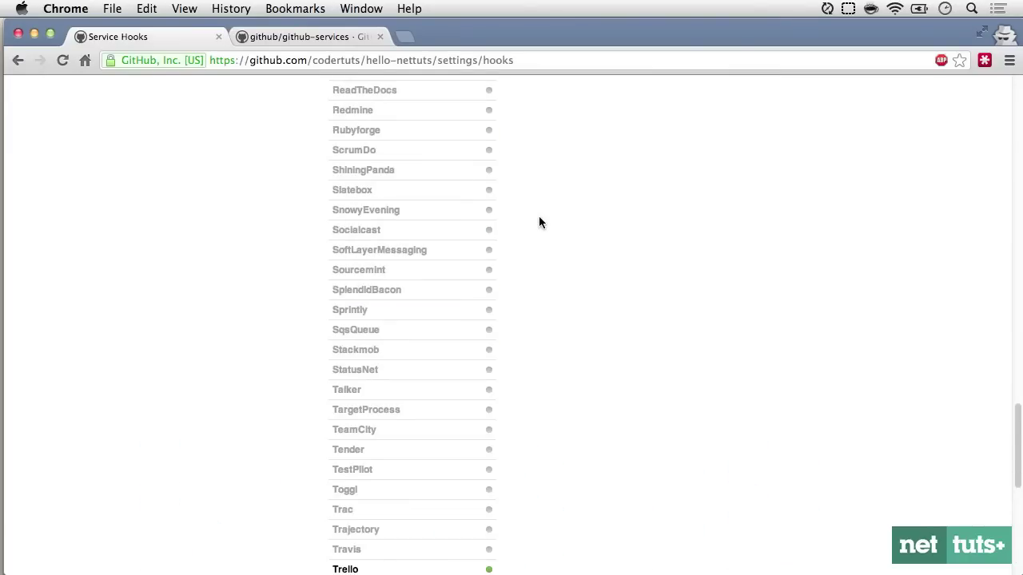
pyautogui.scroll(20, 539, 222)
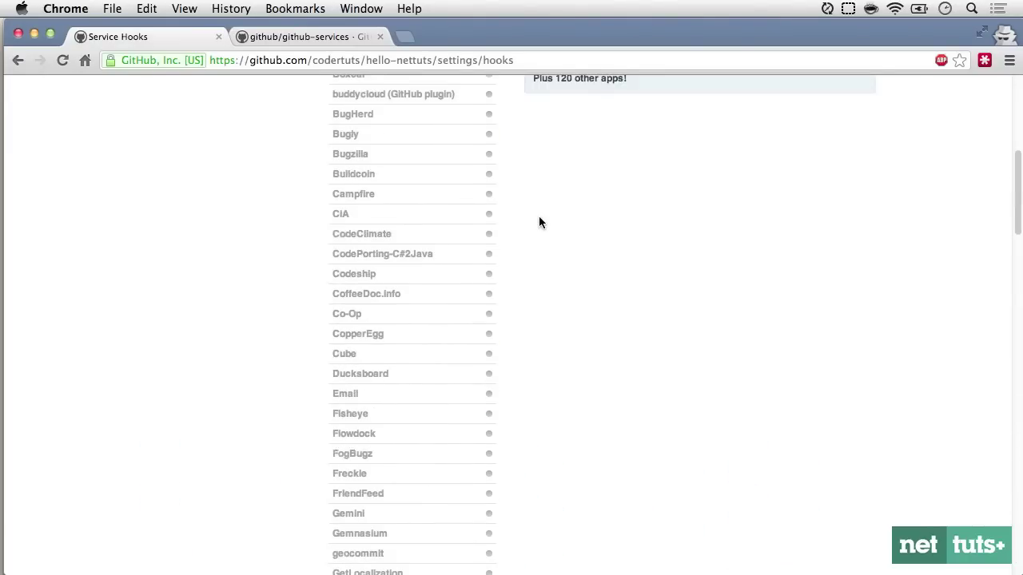
pyautogui.scroll(10, 538, 222)
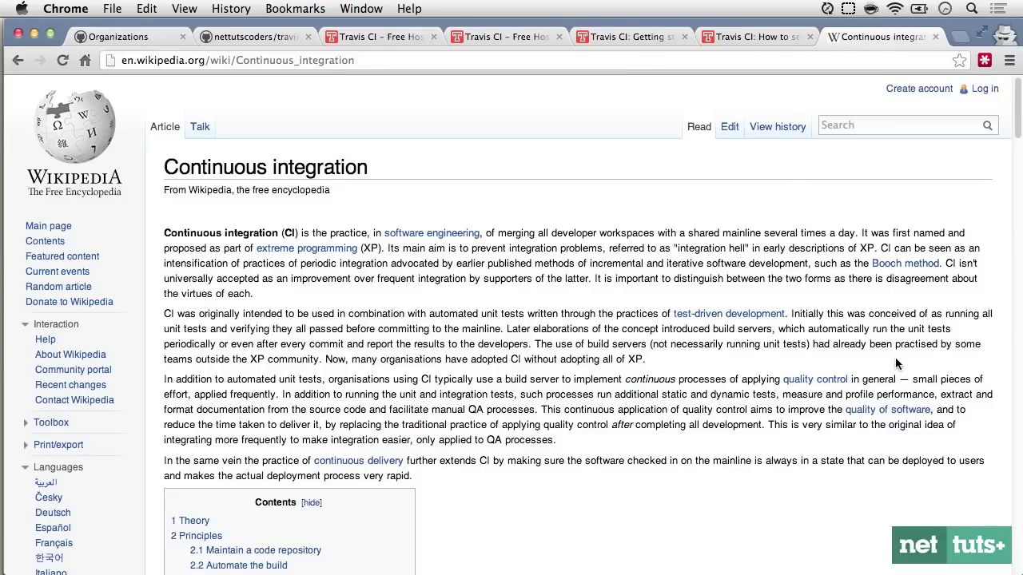
pyautogui.click(555, 239)
pyautogui.click(546, 244)
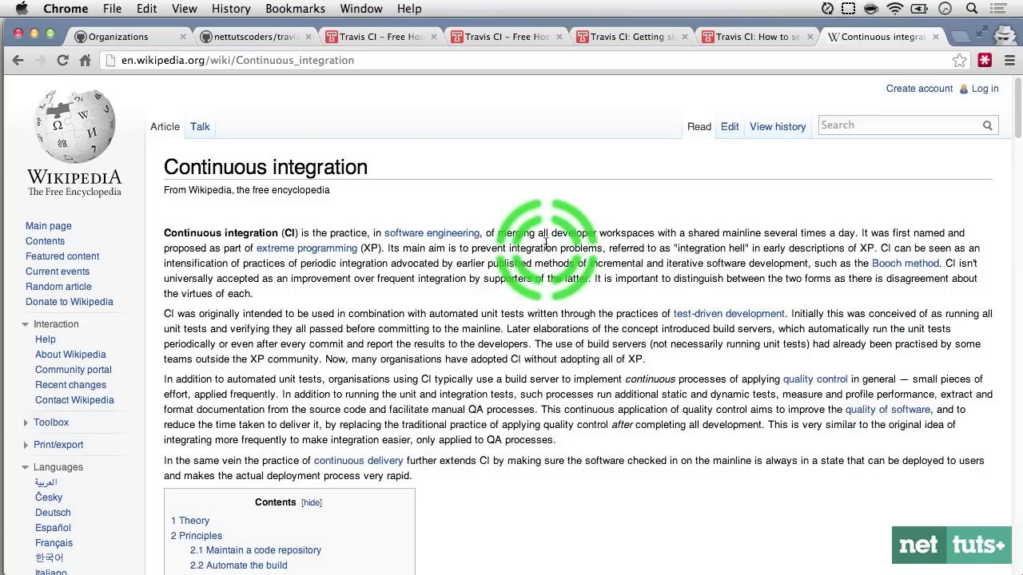
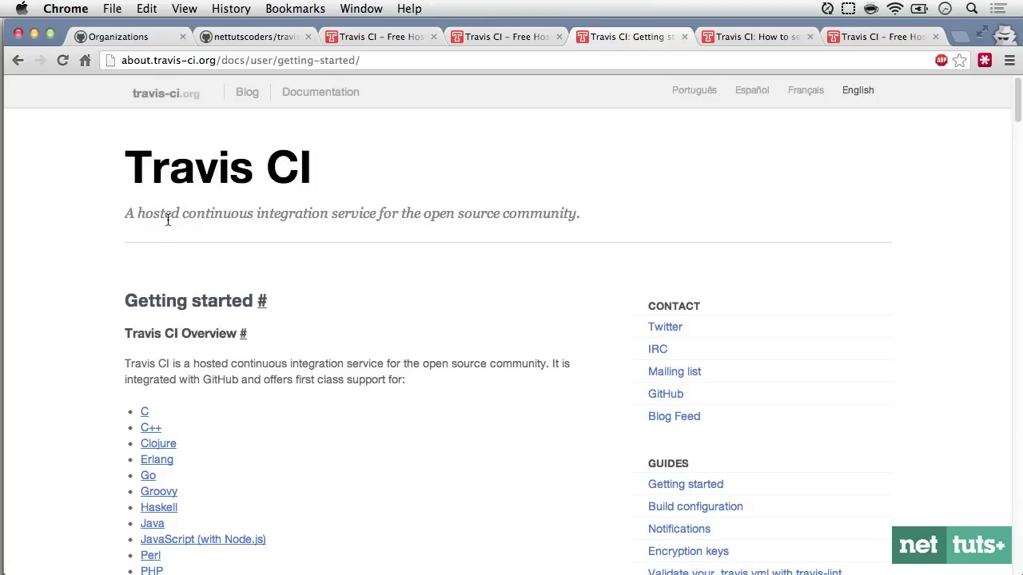
# Read the Travis CI getting started guide, covering supported languages, sign-in, the GitHub service hook and the .travis.yml file
pyautogui.click(240, 220)
pyautogui.scroll(-5, 391, 309)
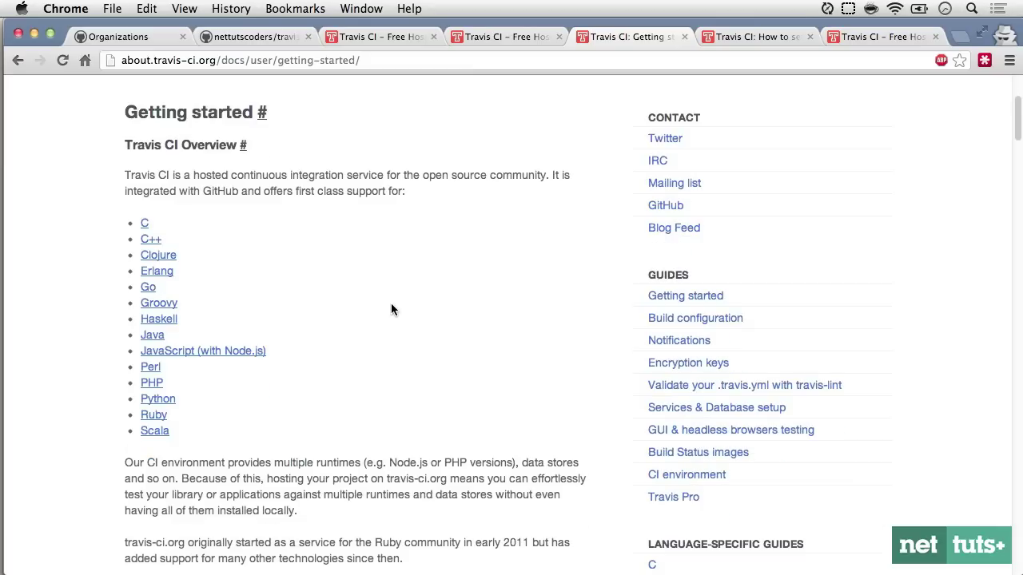
pyautogui.click(210, 356)
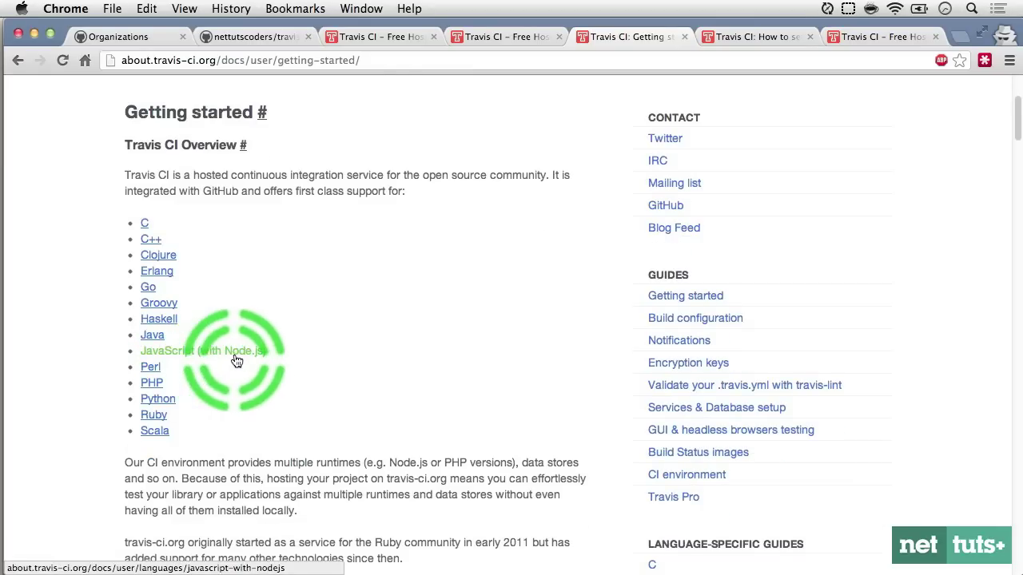
pyautogui.scroll(-15, 381, 367)
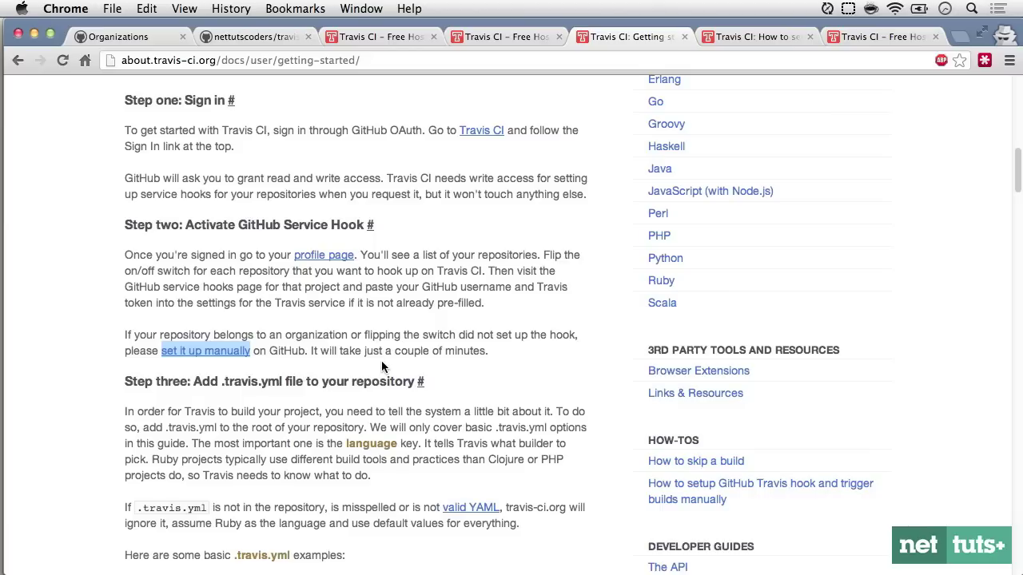
pyautogui.click(517, 367)
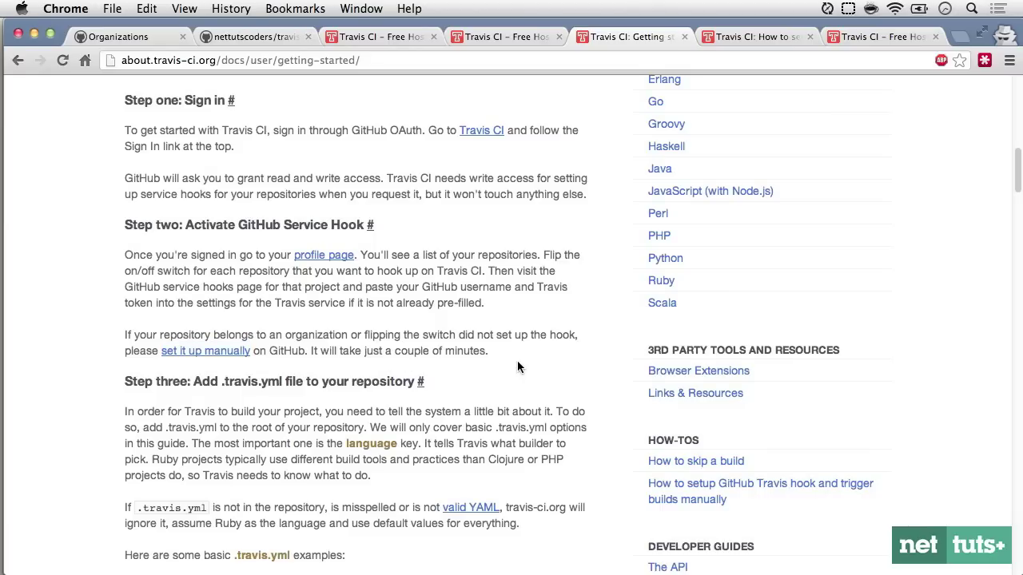
# View the nettutscoders organization on the GitHub Organizations page, and examine the file list of its travis-github repository
pyautogui.click(146, 42)
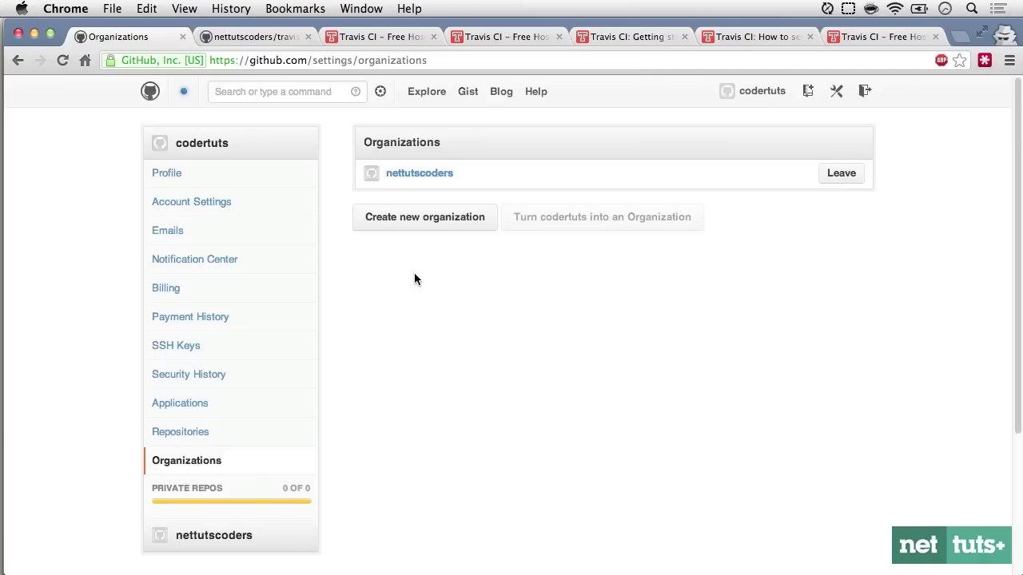
pyautogui.click(411, 176)
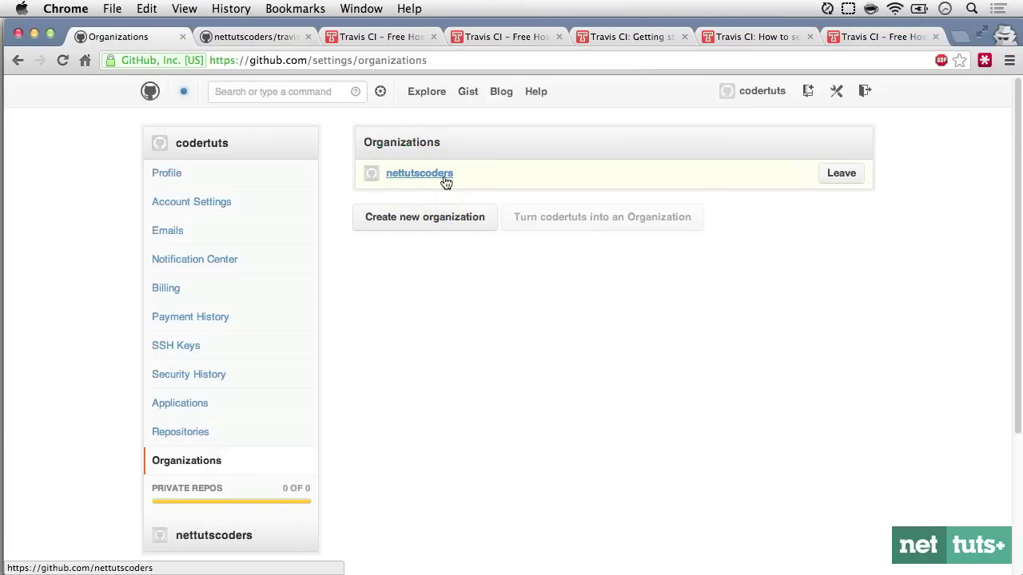
pyautogui.hotkey('ctrl', 'Tab')
pyautogui.scroll(-1, 419, 353)
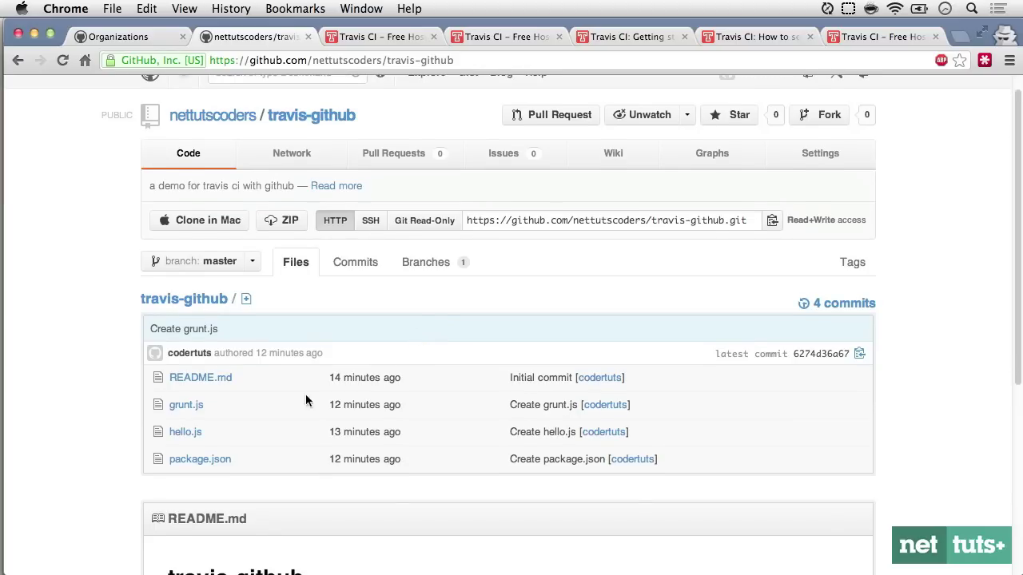
pyautogui.click(189, 437)
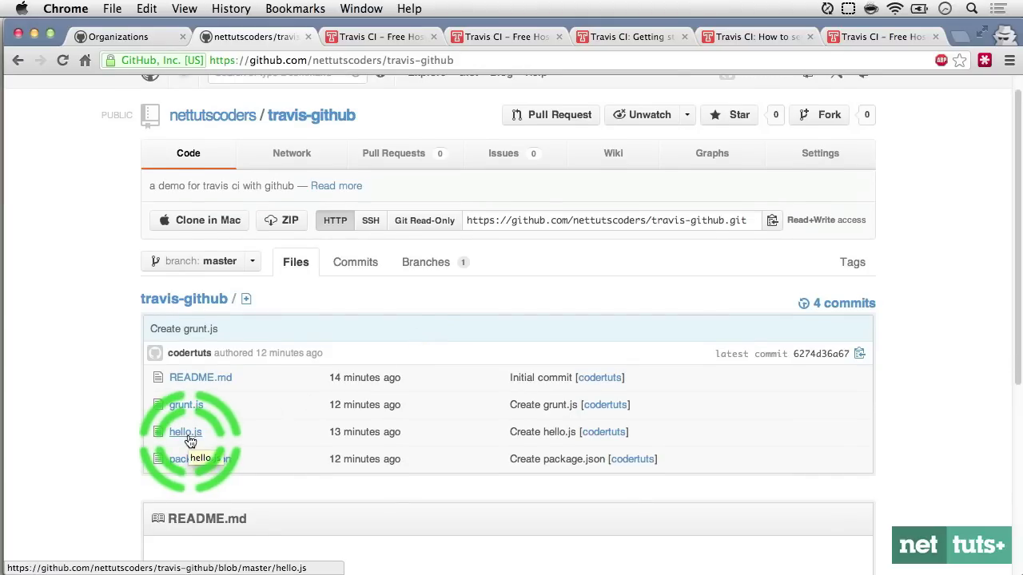
pyautogui.click(192, 411)
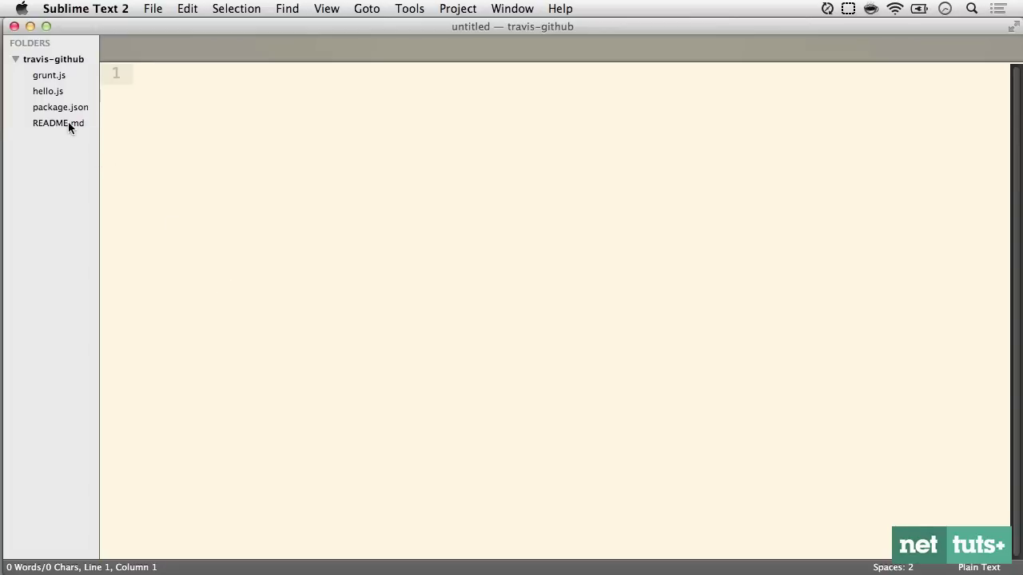
# Review README.md, hello.js, grunt.js and package.json of the travis-github project in Sublime Text
pyautogui.click(68, 123)
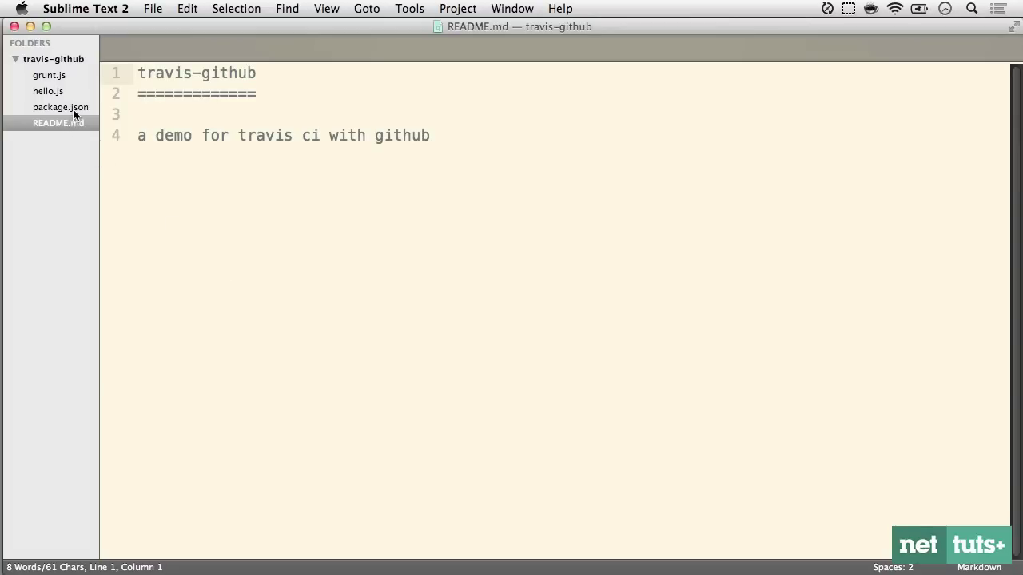
pyautogui.click(48, 91)
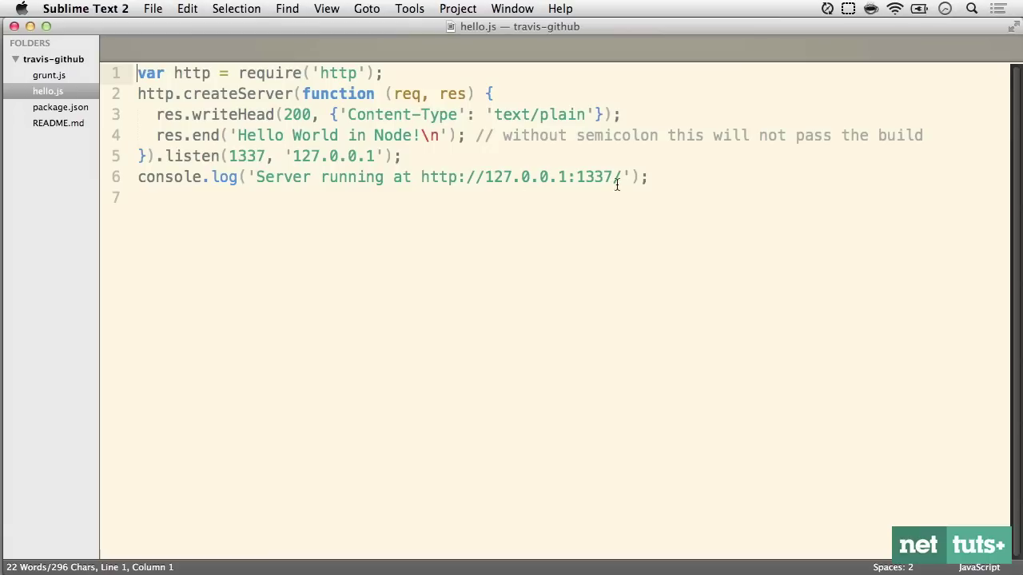
pyautogui.click(49, 75)
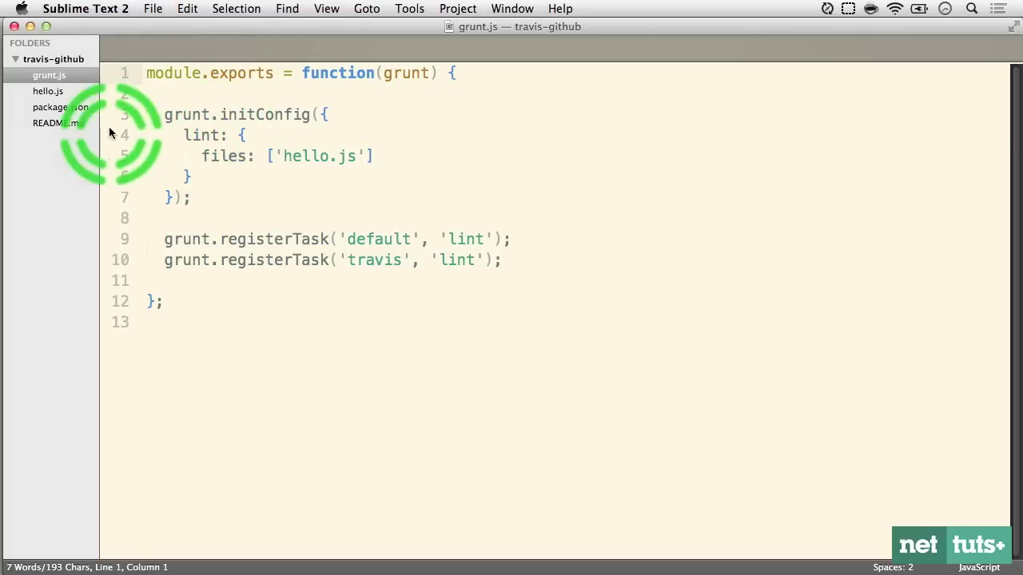
pyautogui.click(73, 107)
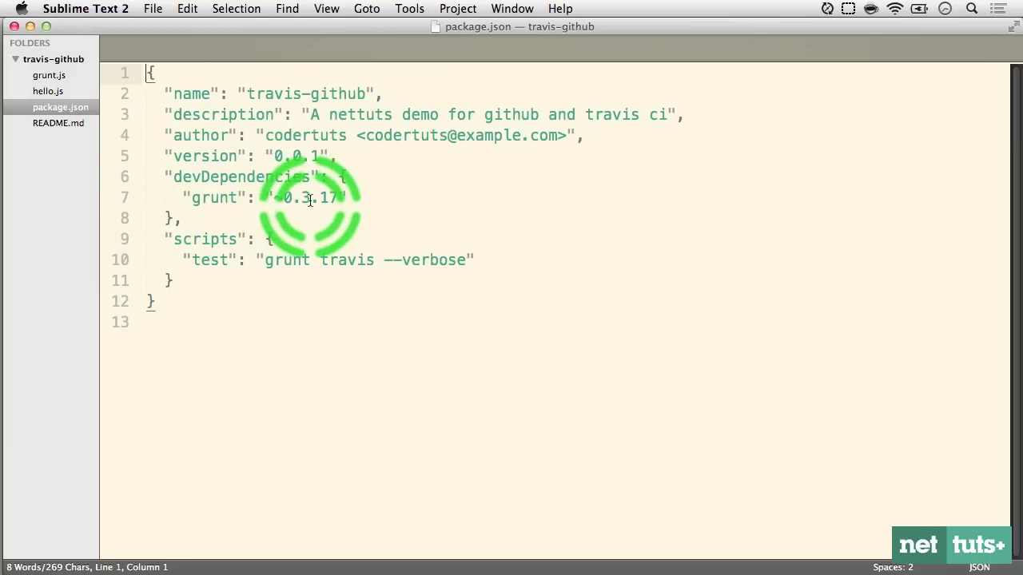
# Switch to iTerm and run grunt in the travis-github folder to lint the project
pyautogui.press('super+Tab')
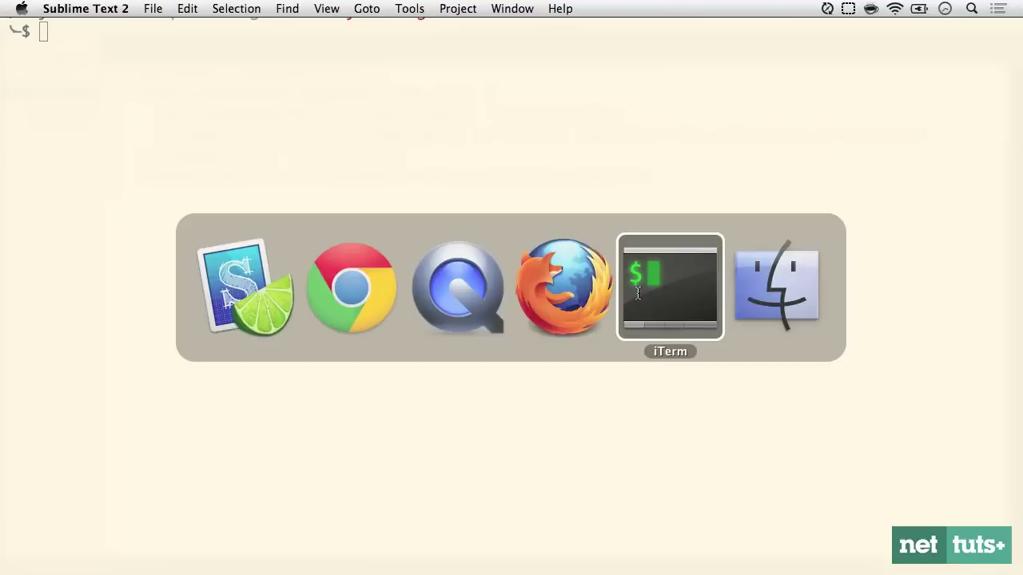
pyautogui.write('grunt')
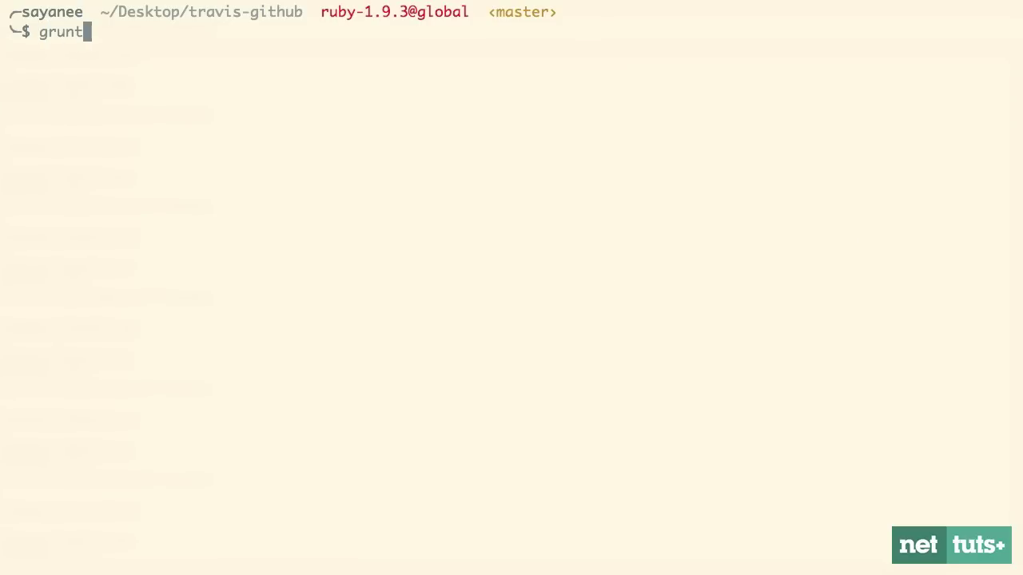
pyautogui.press('Return')
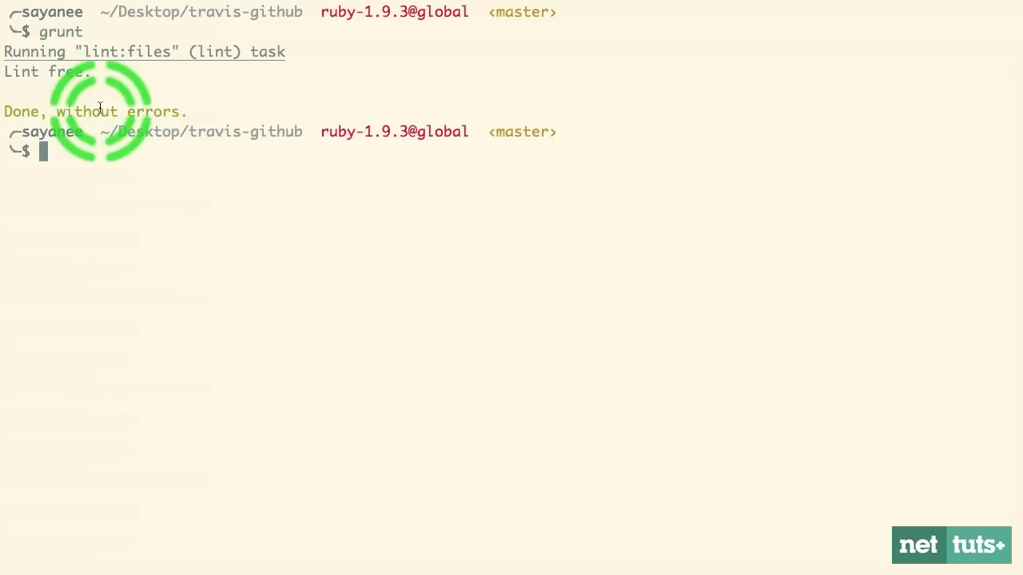
# Switch to Sublime Text, delete the semicolon after the res.end call on line 4 of hello.js, and save the file
pyautogui.press('super+Tab')
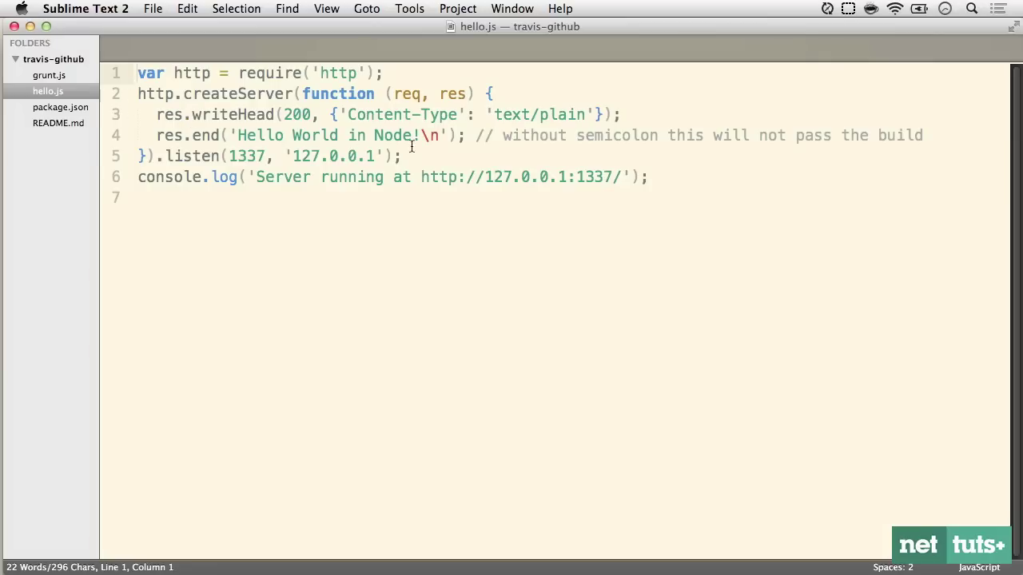
pyautogui.click(461, 137)
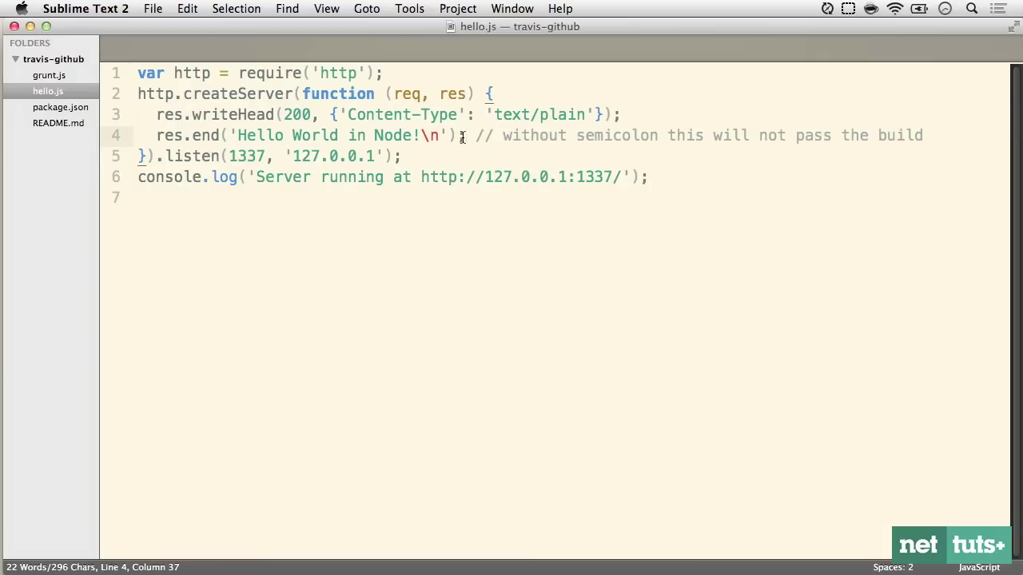
pyautogui.press('BackSpace')
pyautogui.press('super+s')
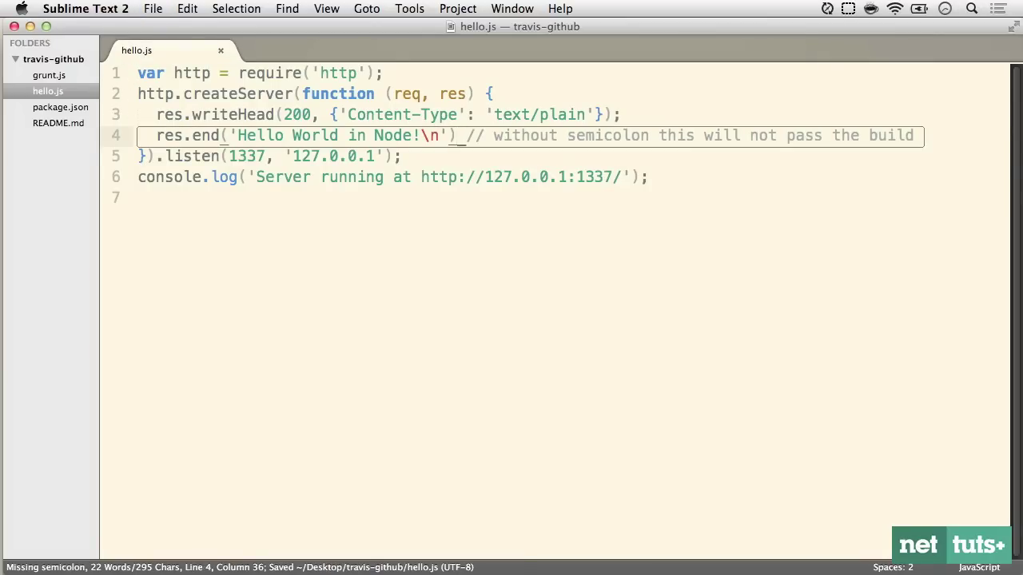
# Switch to iTerm and run grunt again in the travis-github folder to lint the edited hello.js
pyautogui.press('super+Tab')
pyautogui.write('grun')
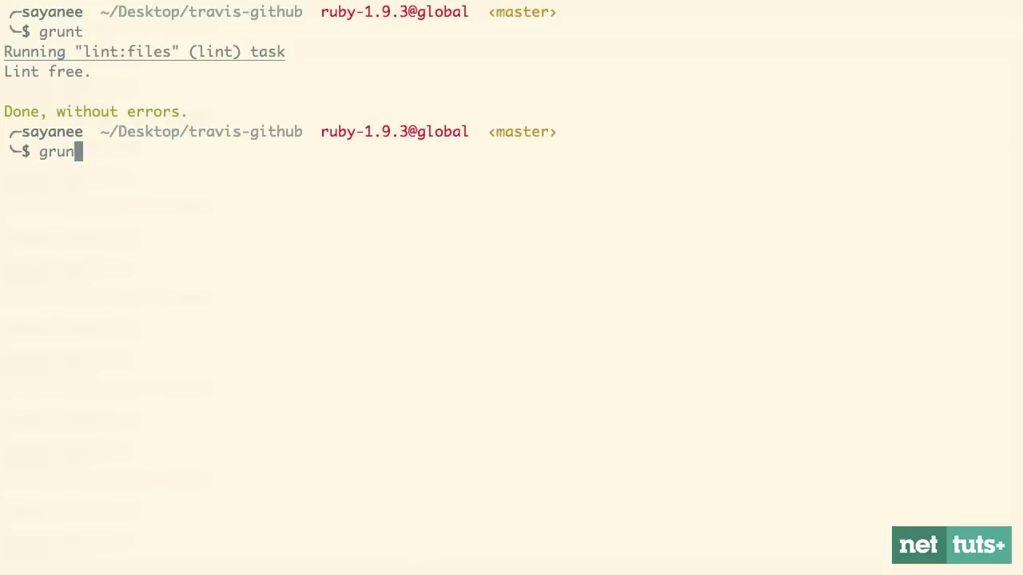
pyautogui.write('t')
pyautogui.press('Return')
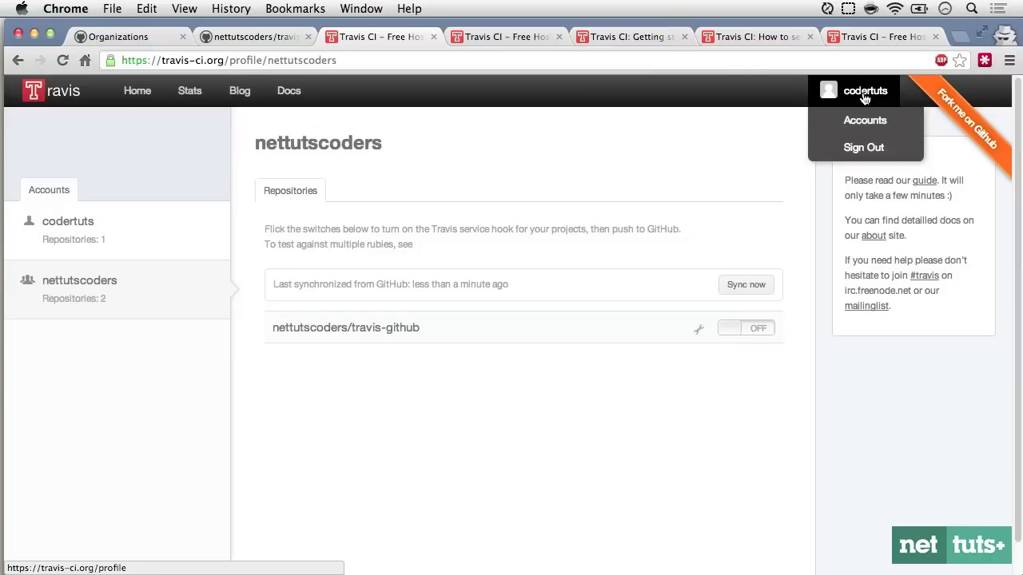
# Switch to Chrome and turn on the Travis service hook for nettutscoders/travis-github on the Travis CI accounts page
pyautogui.click(864, 94)
pyautogui.click(70, 227)
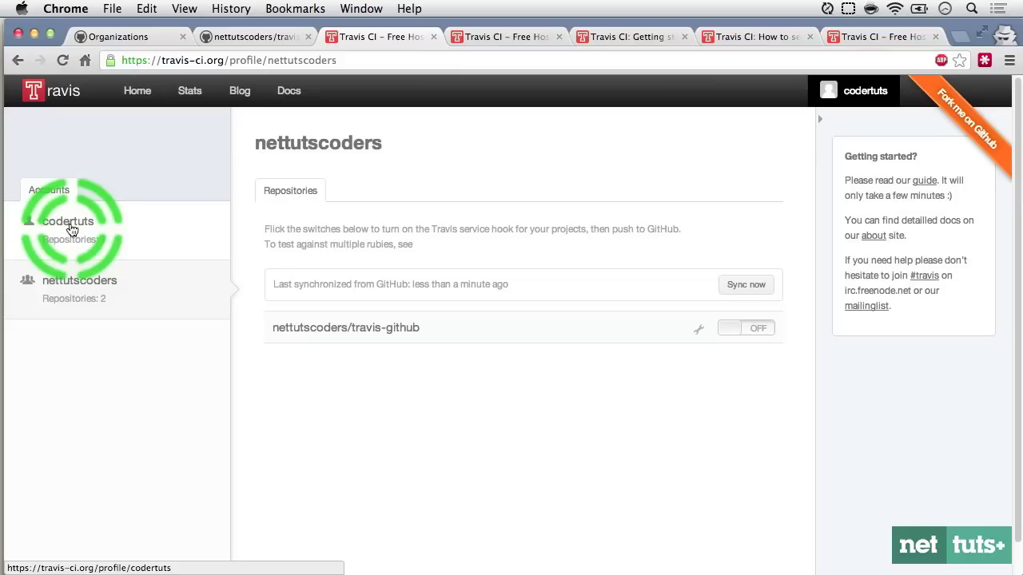
pyautogui.click(73, 277)
pyautogui.click(82, 230)
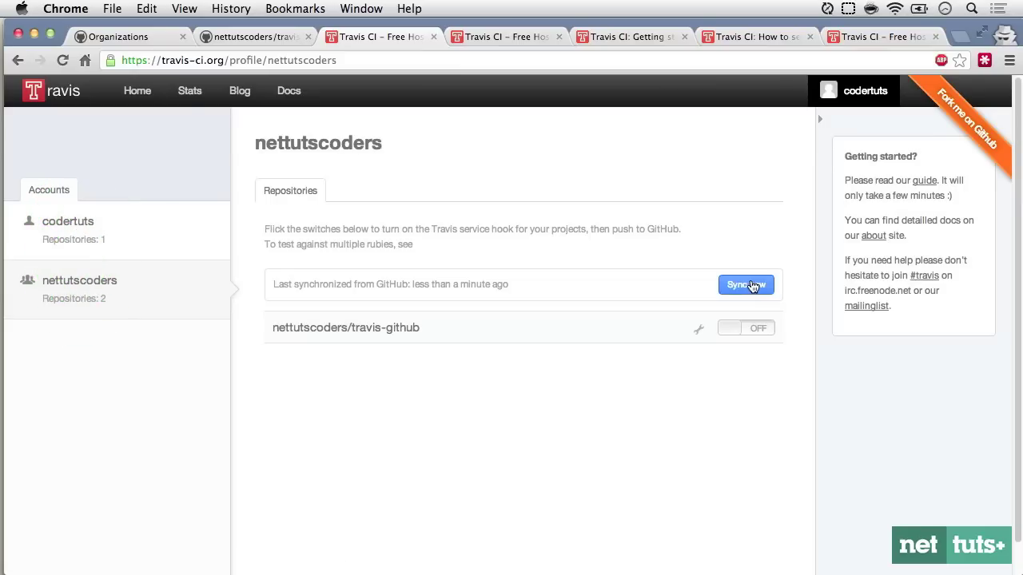
pyautogui.click(421, 328)
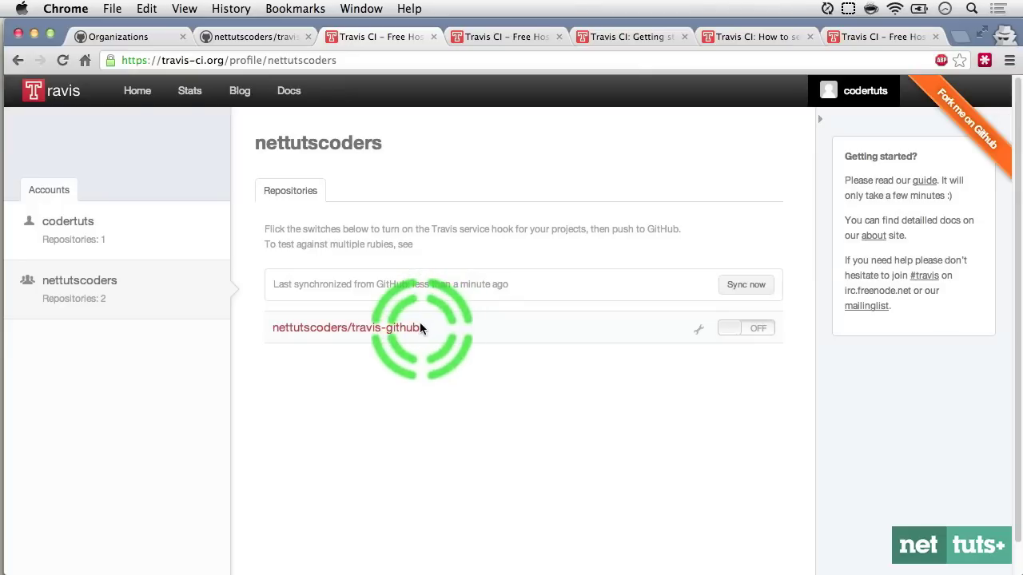
pyautogui.click(736, 336)
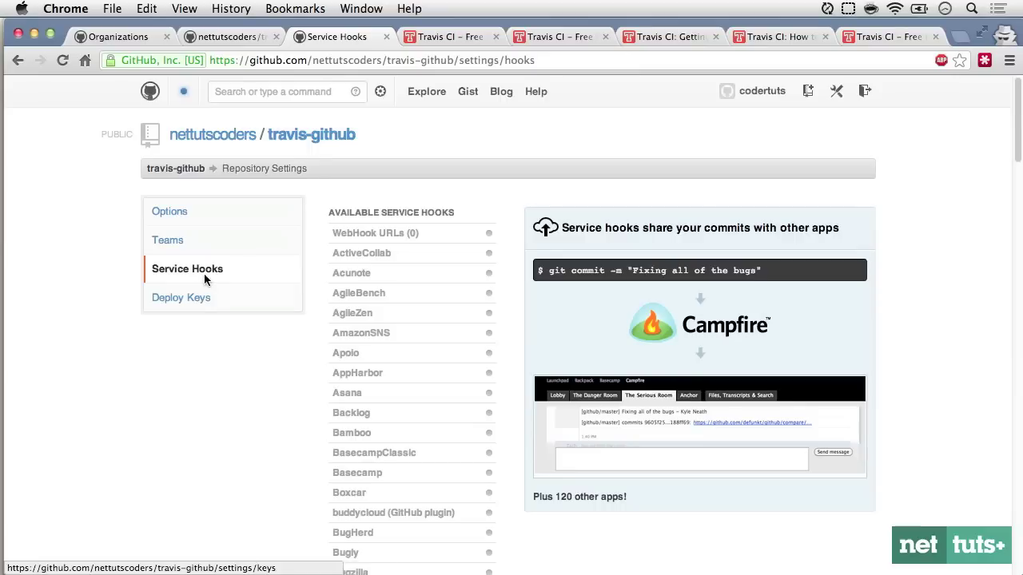
# Examine the Travis entry and its settings in the GitHub service hooks of travis-github, and close that page
pyautogui.click(313, 135)
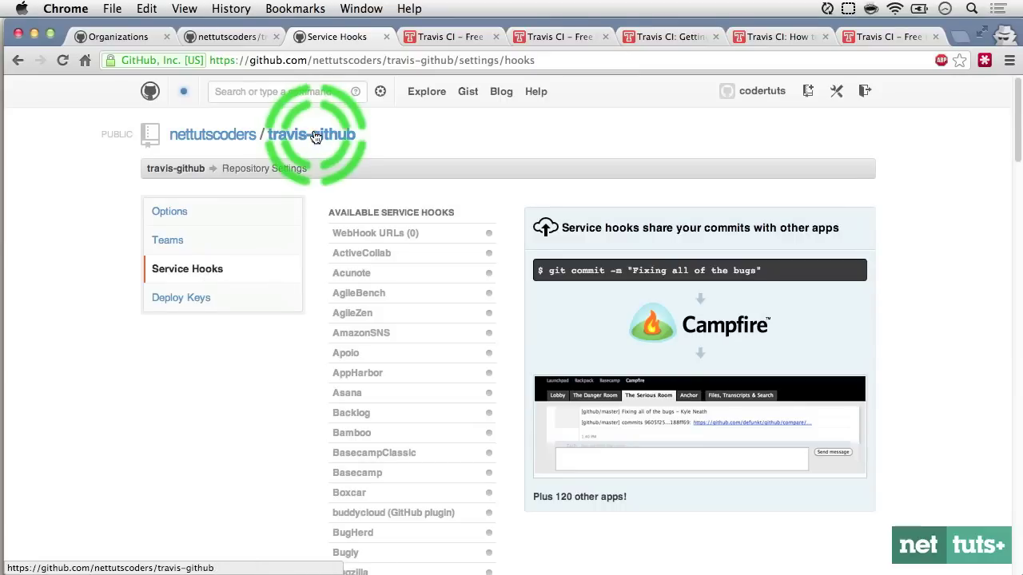
pyautogui.click(214, 269)
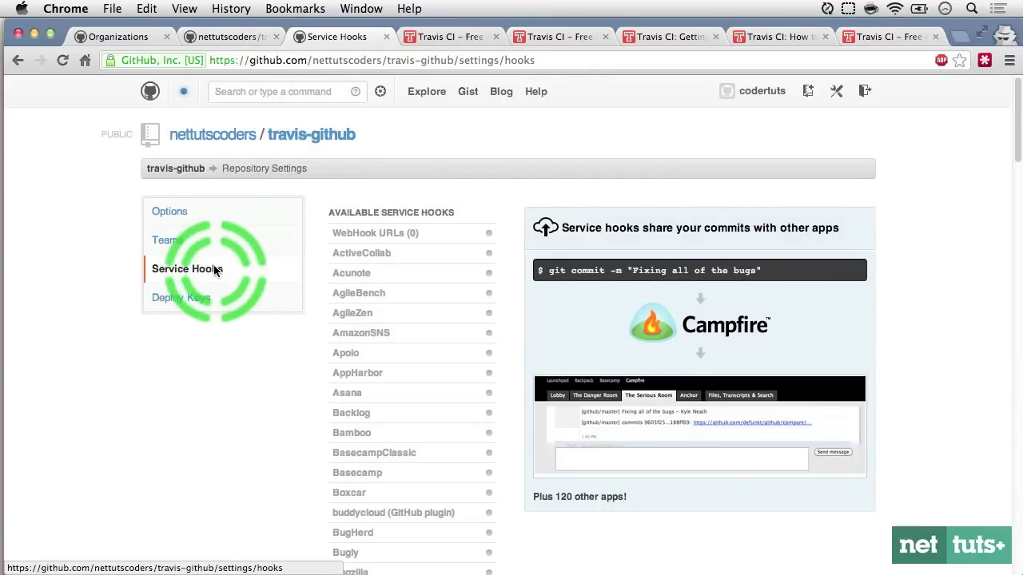
pyautogui.scroll(-8, 464, 364)
pyautogui.scroll(-20, 463, 364)
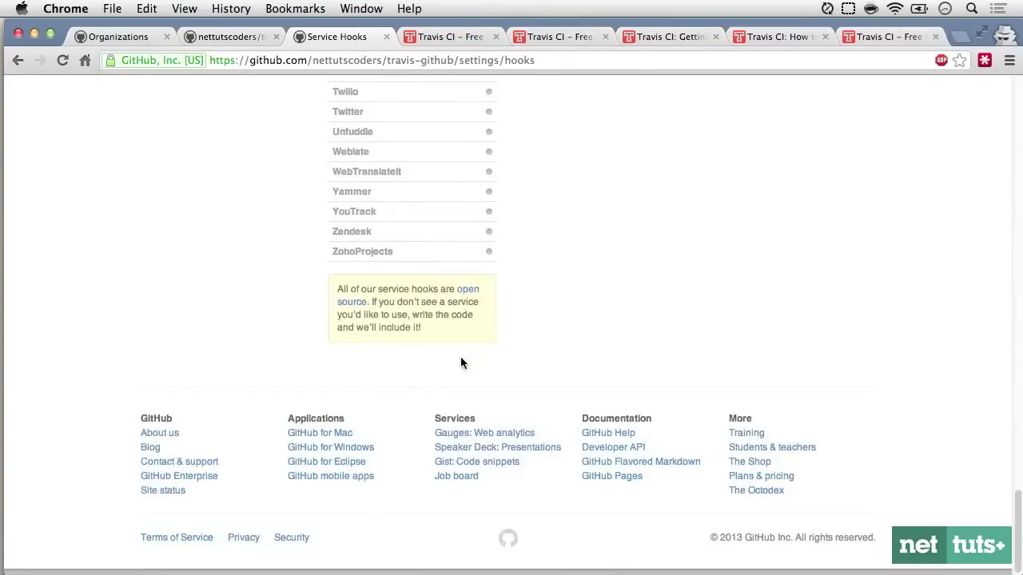
pyautogui.scroll(3, 425, 184)
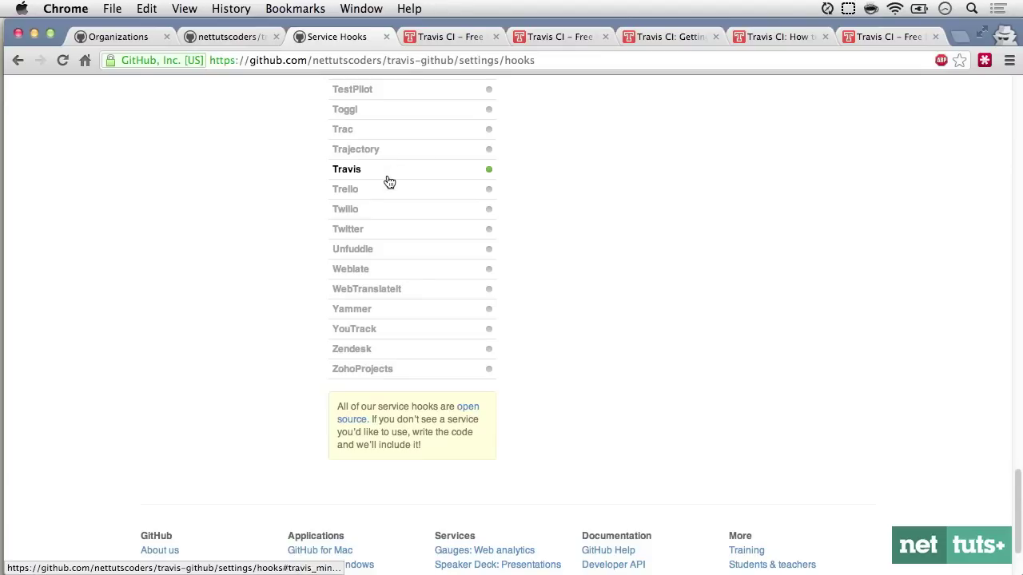
pyautogui.click(388, 173)
pyautogui.scroll(2, 581, 263)
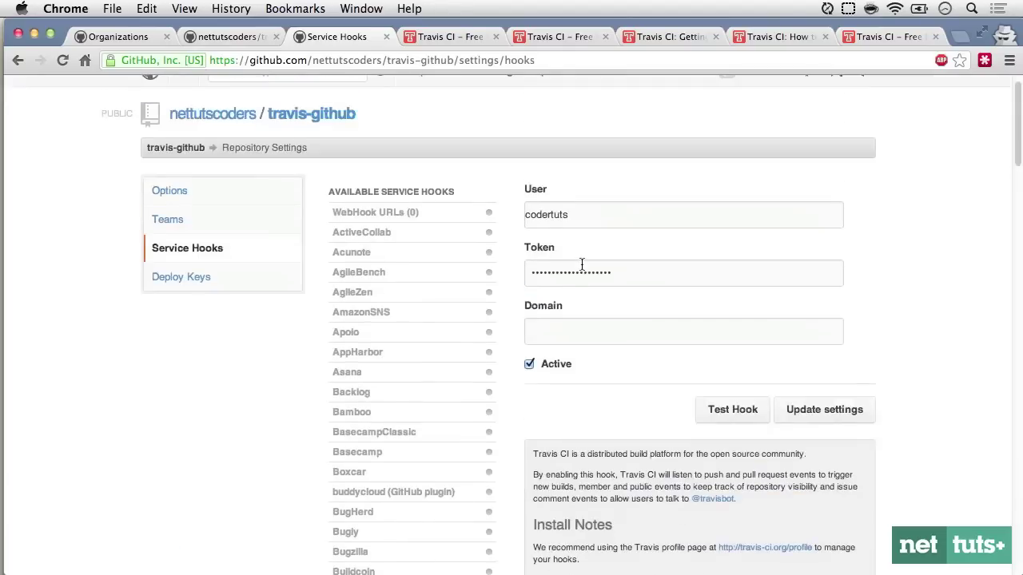
pyautogui.press('super+w')
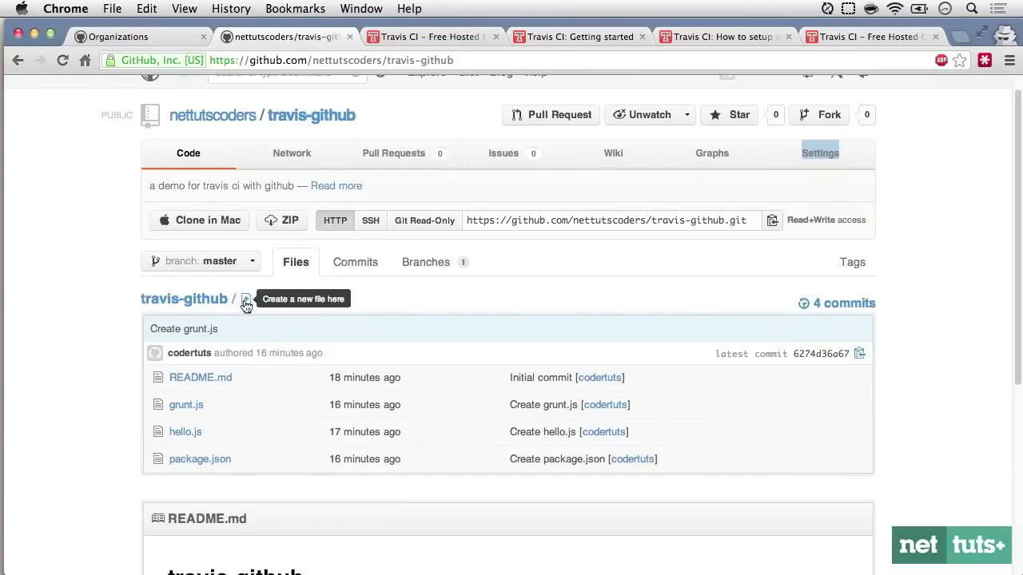
# Create and commit .travis.yml in the travis-github repository, with language: node_js and node_js version 0.8
pyautogui.click(246, 305)
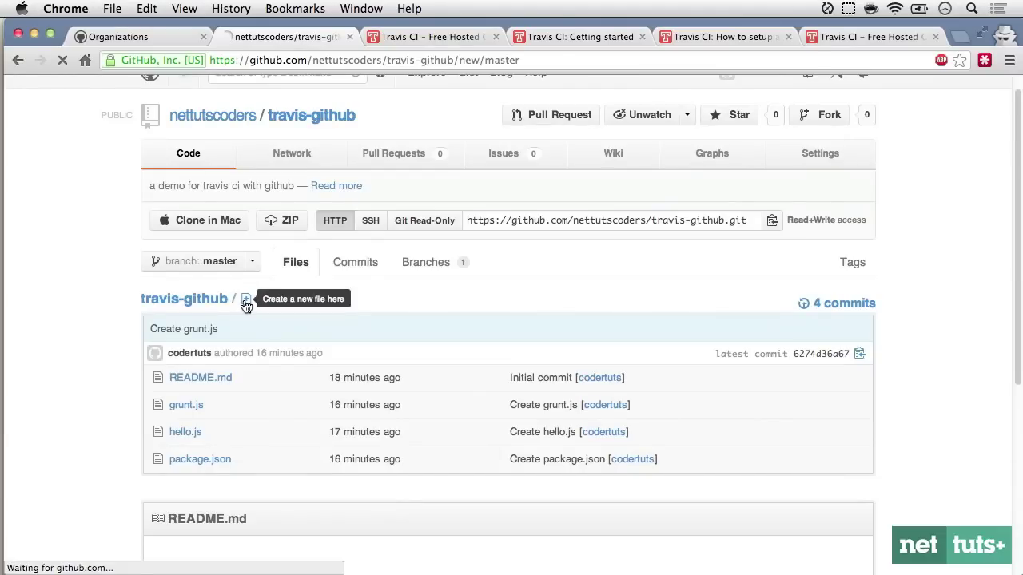
pyautogui.write('.trav')
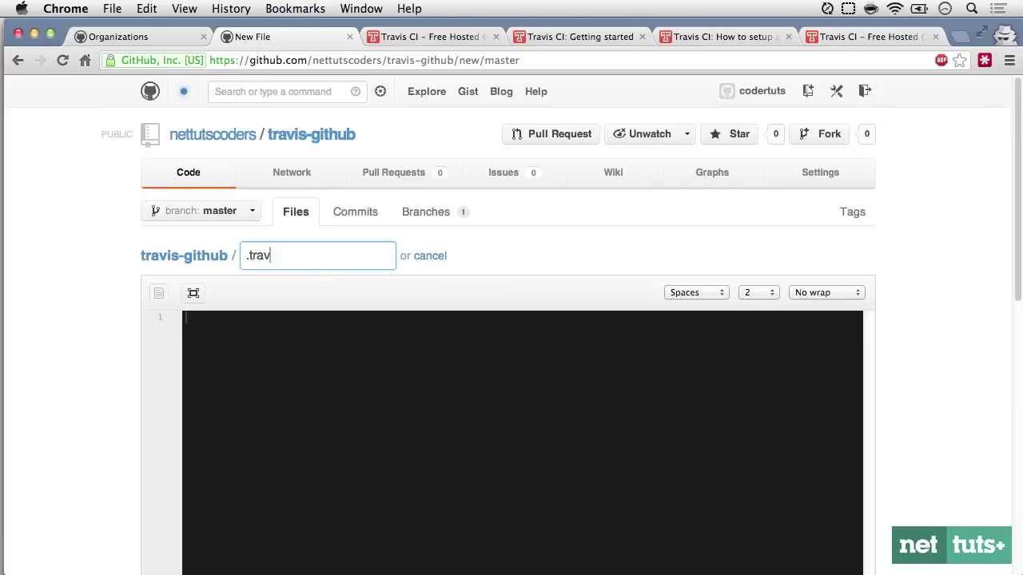
pyautogui.write('is.yml')
pyautogui.click(220, 338)
pyautogui.write('language: node_js node_js:   - 0.8')
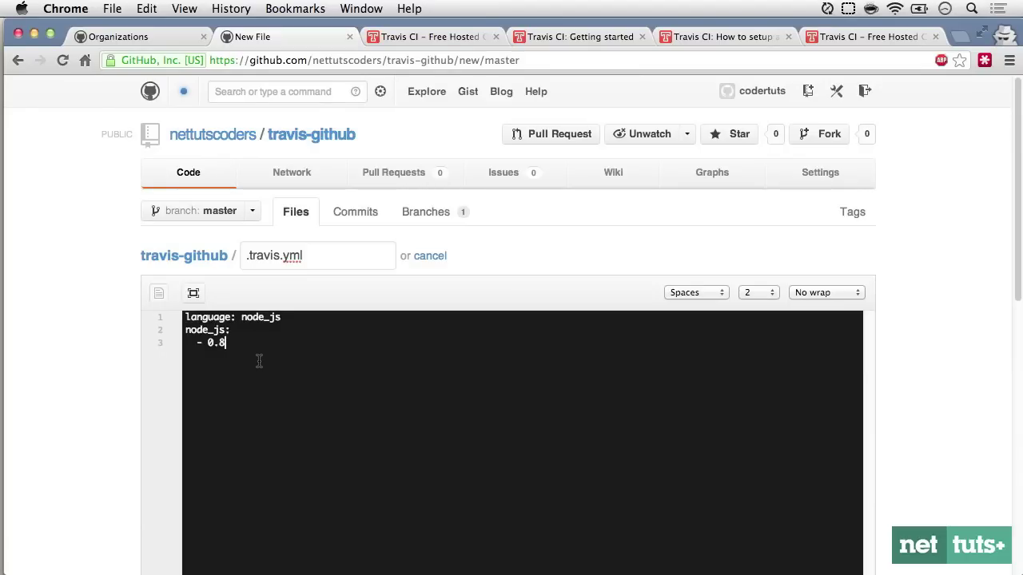
pyautogui.scroll(-10, 612, 381)
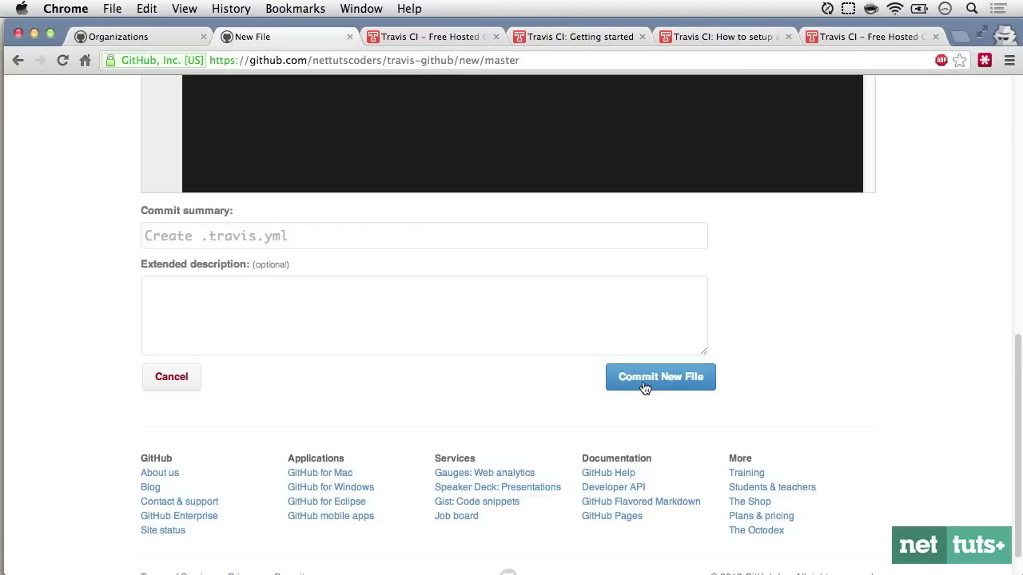
pyautogui.click(645, 387)
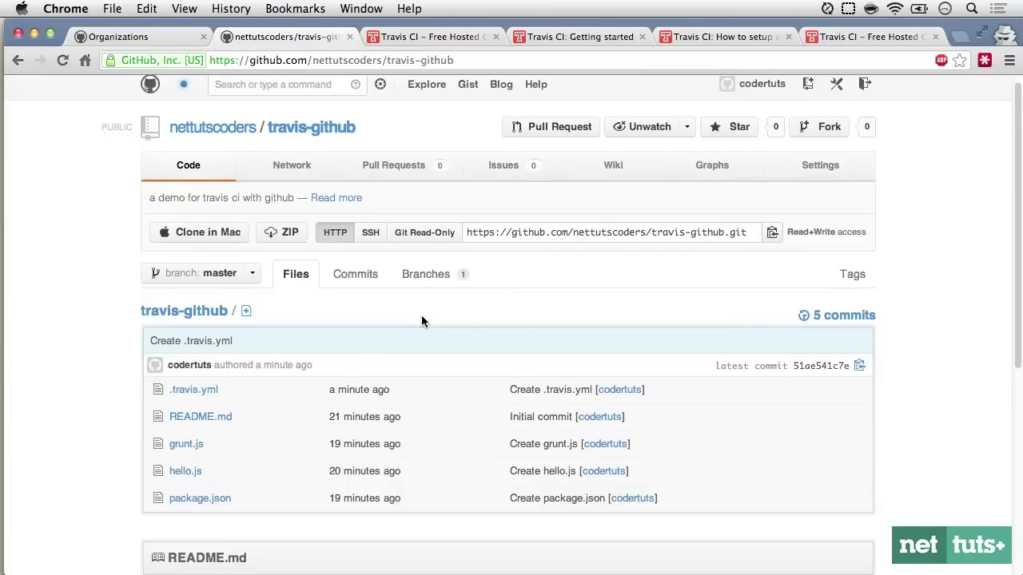
# Check the travis-github file list on GitHub and view the repository's current build on Travis CI
pyautogui.scroll(-5, 422, 320)
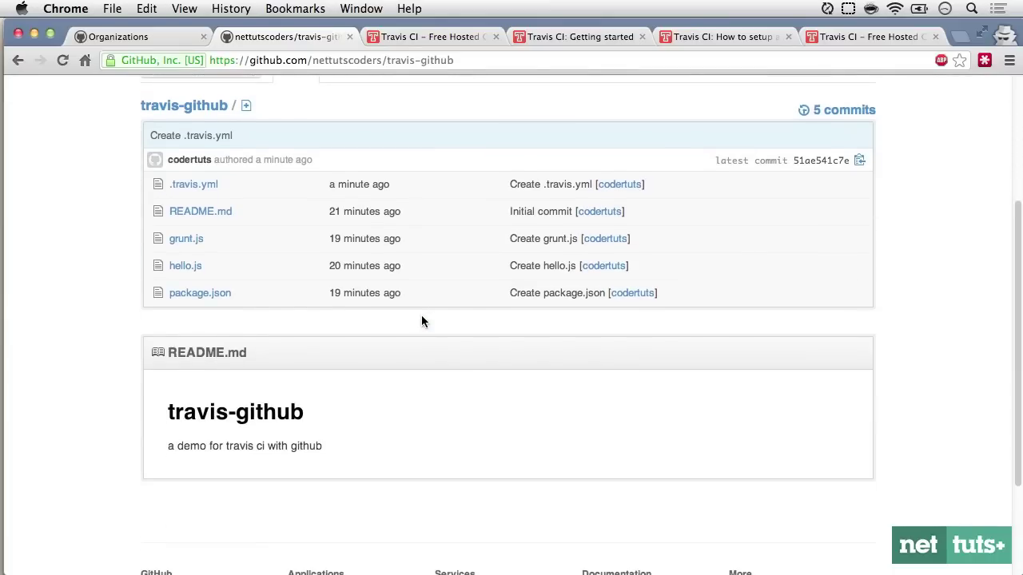
pyautogui.scroll(1, 422, 321)
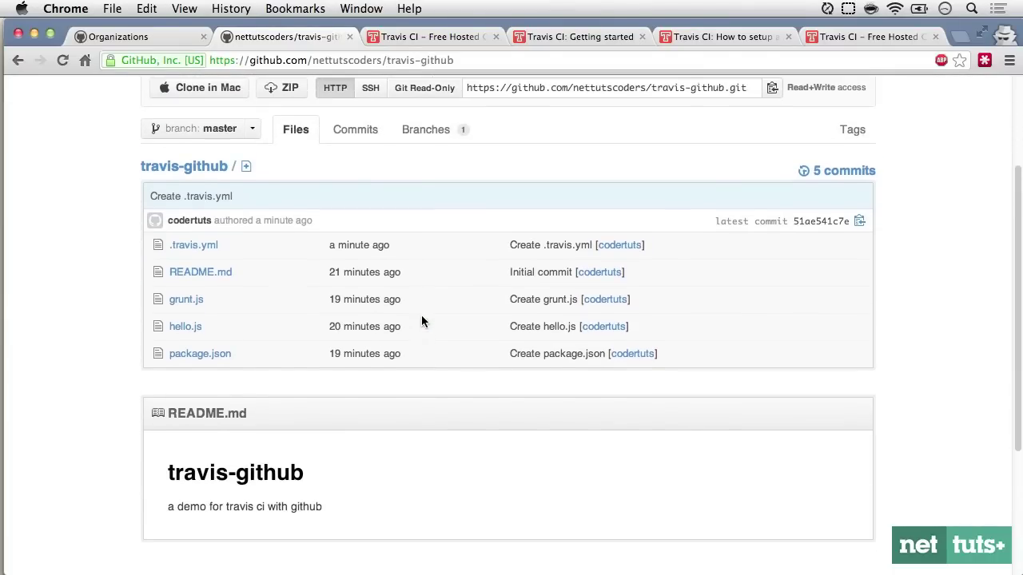
pyautogui.click(427, 38)
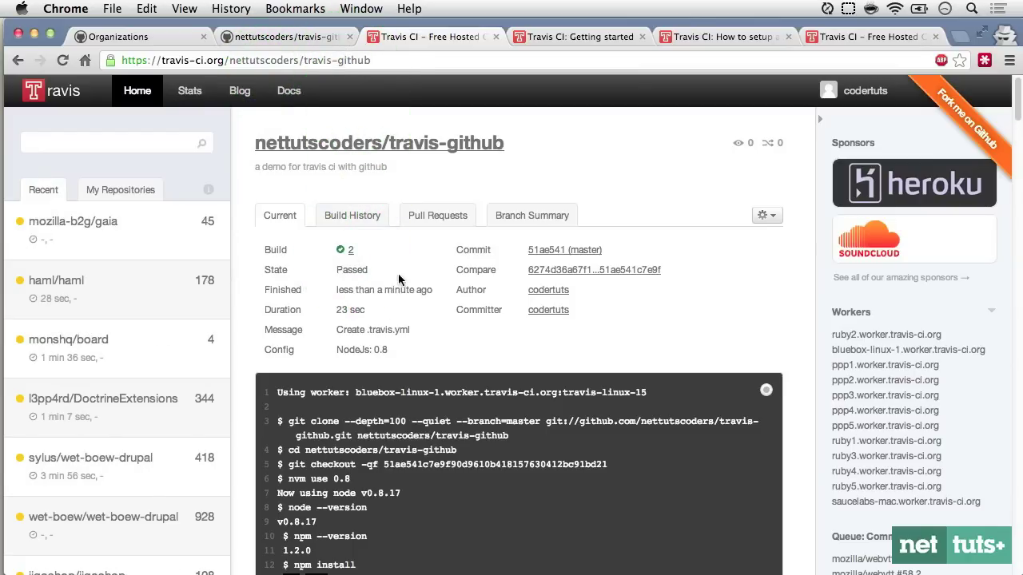
# Edit hello.js on GitHub to remove the semicolon after the res.end call on line 4, and commit the change
pyautogui.hotkey('ctrl', 'shift', 'Tab')
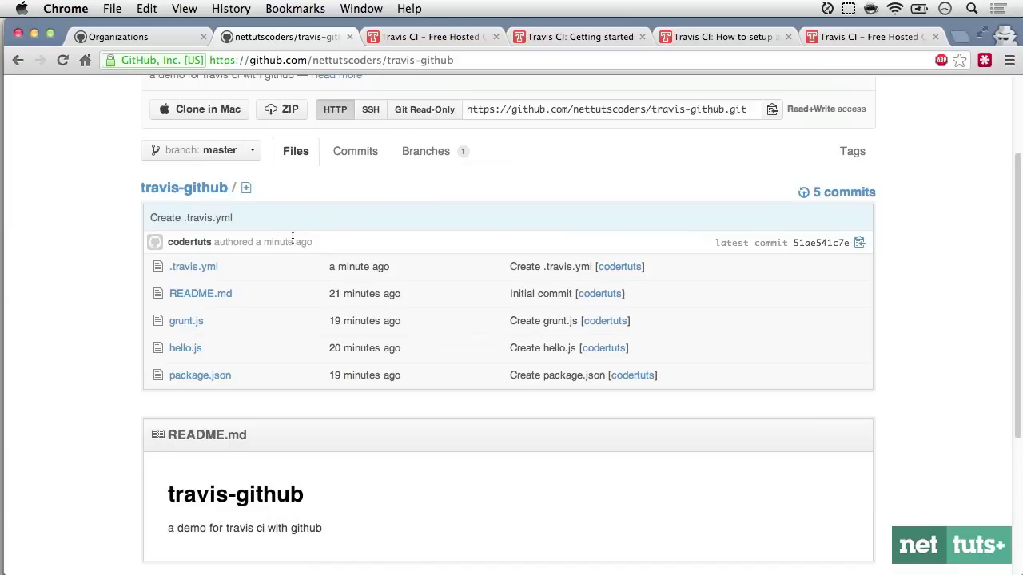
pyautogui.click(194, 349)
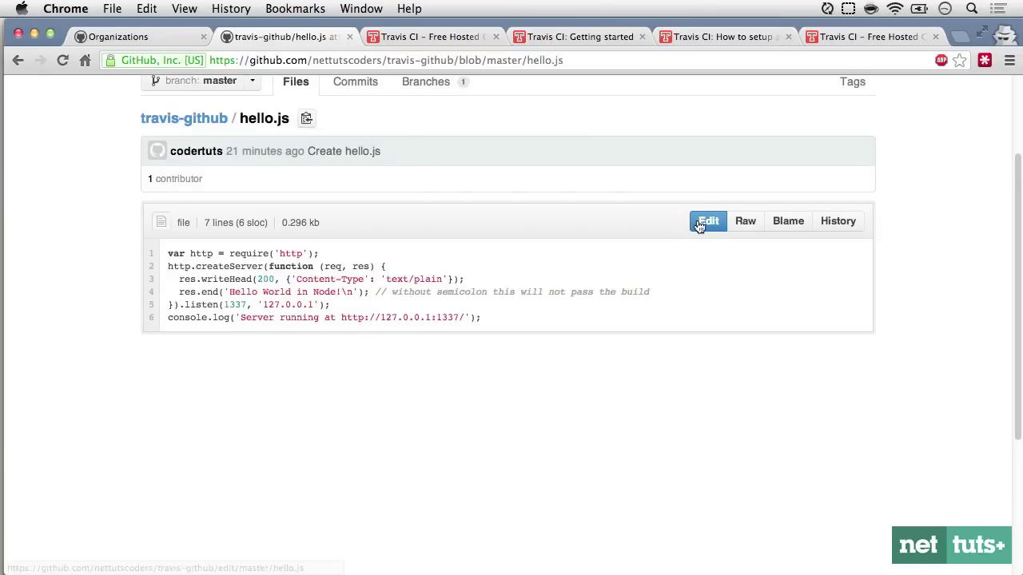
pyautogui.click(707, 227)
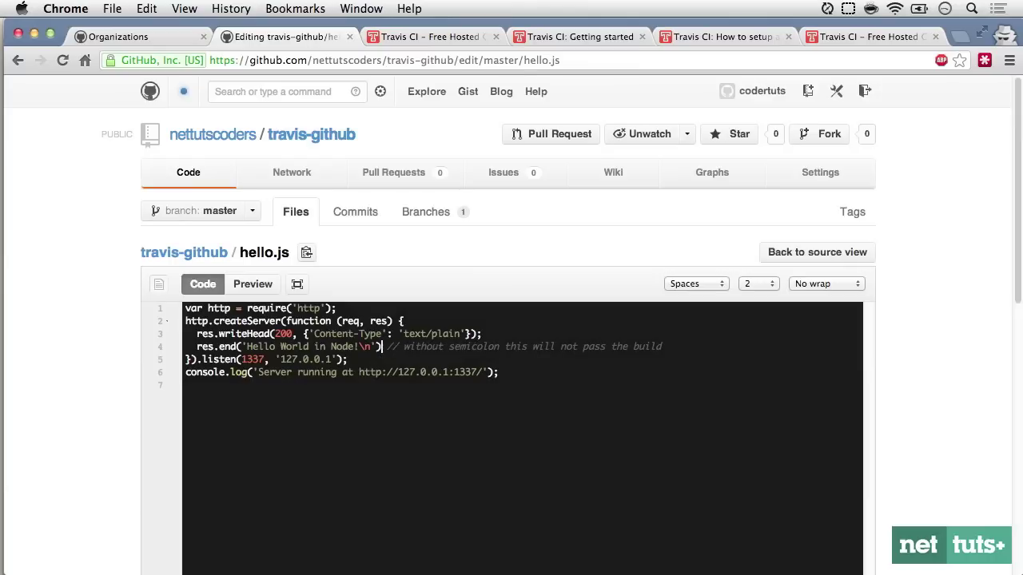
pyautogui.scroll(-10, 593, 364)
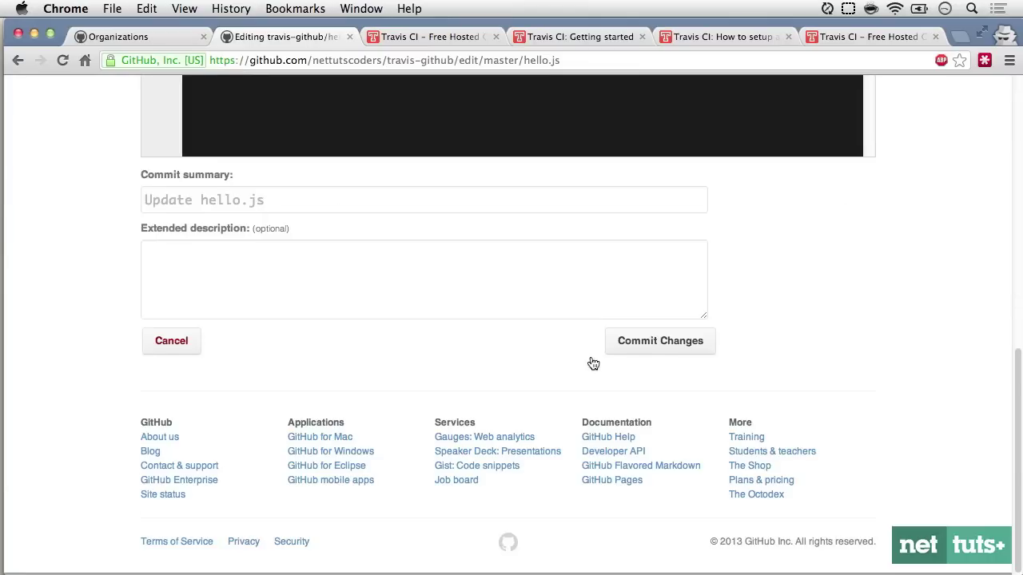
pyautogui.click(644, 345)
# Examine the build history, current build status and log of travis-github on Travis CI for the Update hello.js commit
pyautogui.click(427, 36)
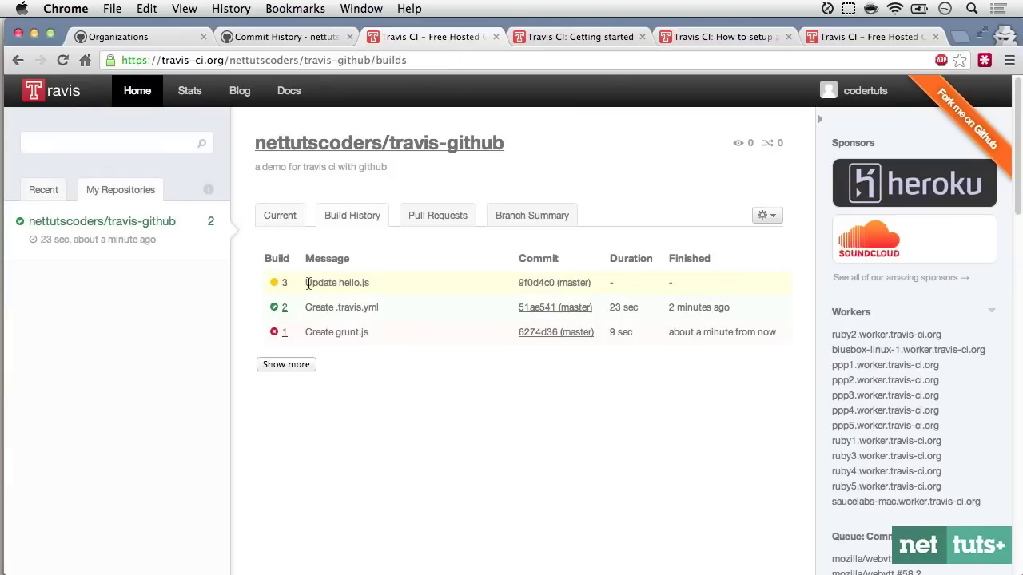
pyautogui.click(289, 214)
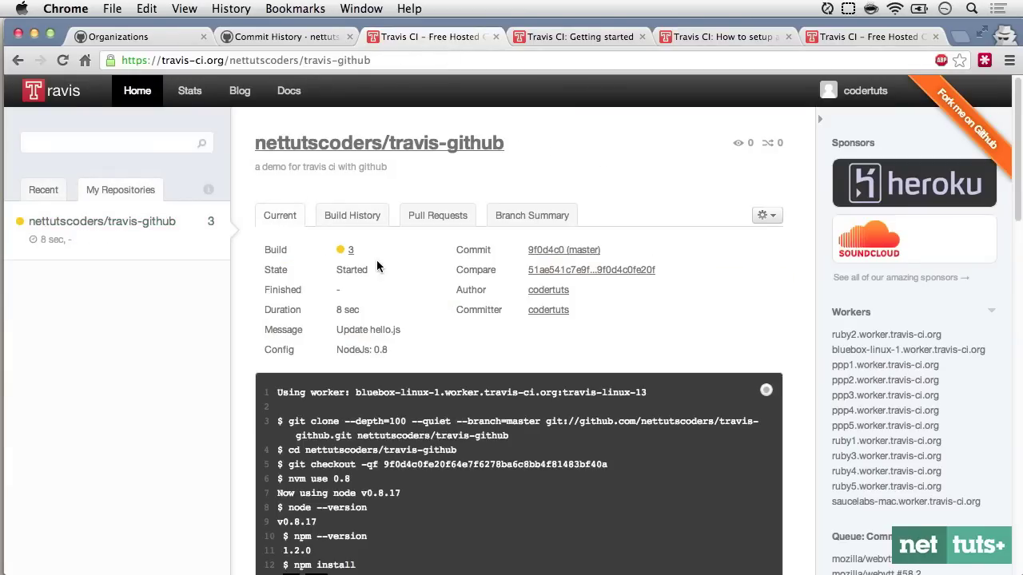
pyautogui.scroll(-5, 410, 421)
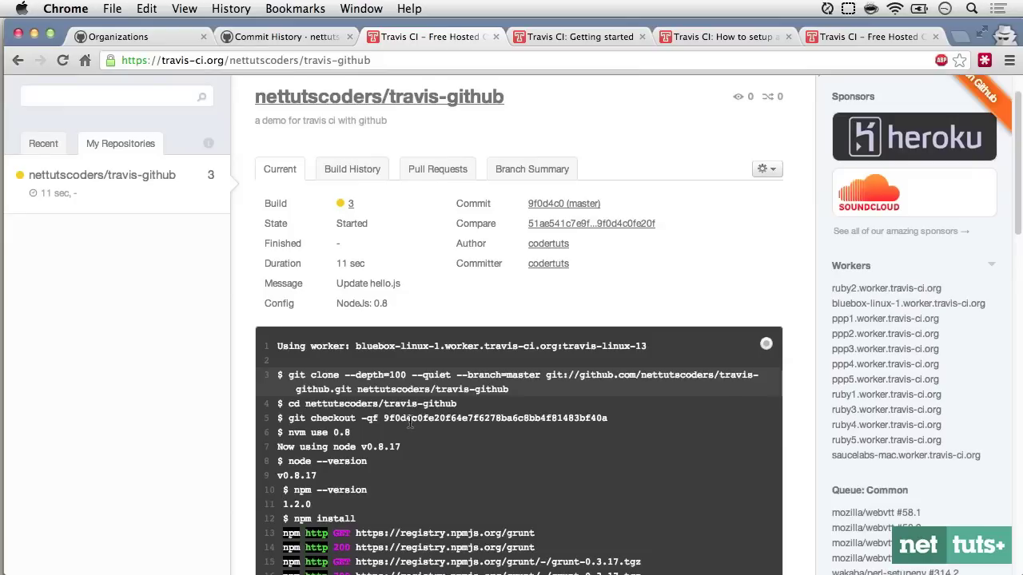
pyautogui.scroll(5, 363, 248)
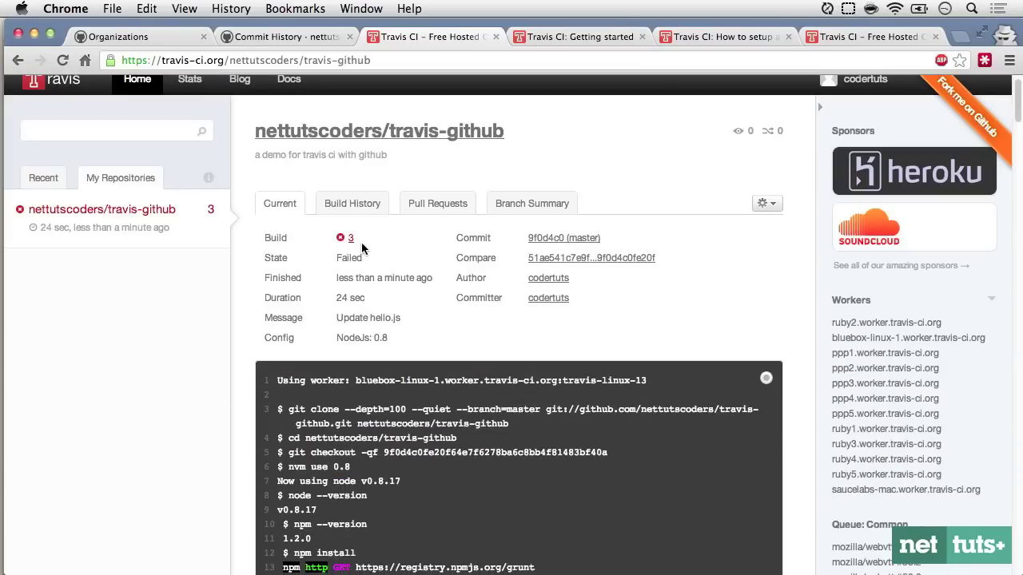
pyautogui.click(361, 246)
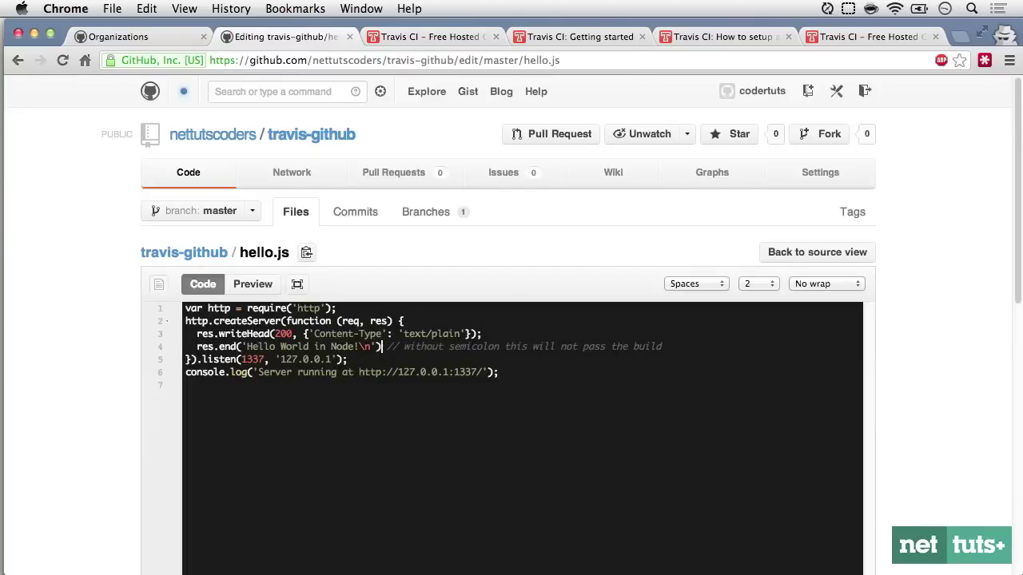
# Add a semicolon after the res.end call in hello.js on GitHub, commit it, and view the repository's pull requests on Travis CI
pyautogui.write(';')
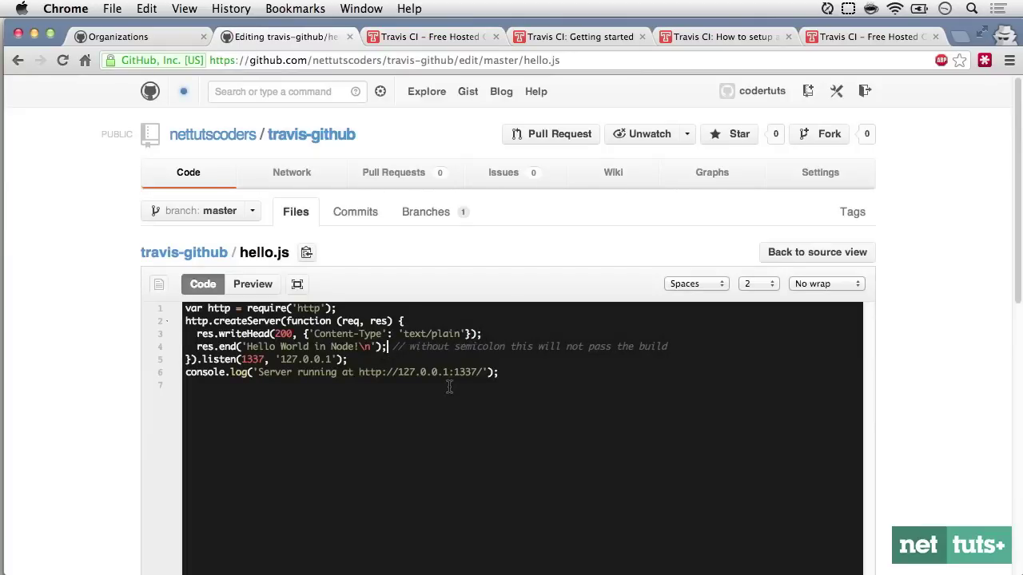
pyautogui.scroll(-10, 451, 388)
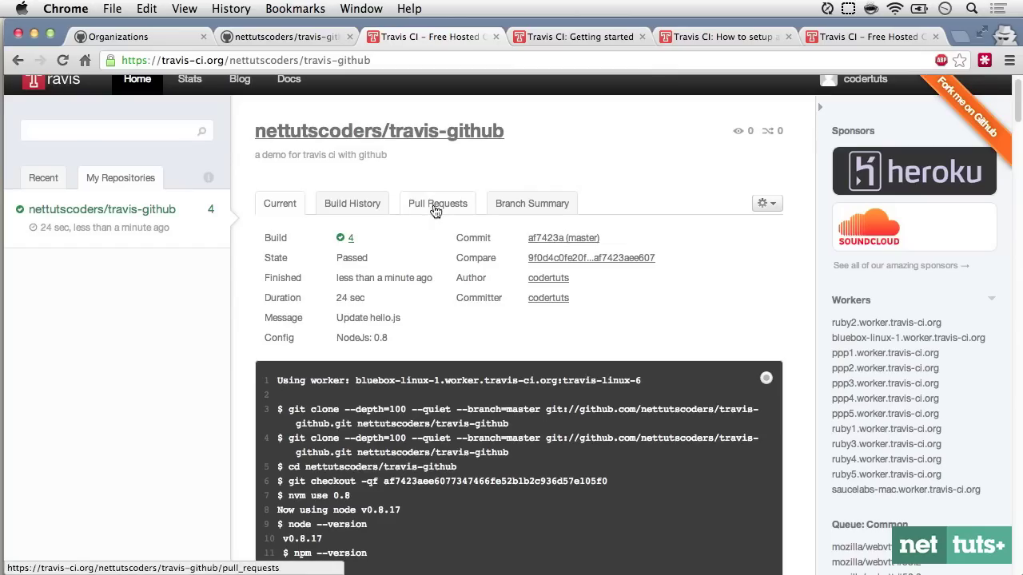
pyautogui.click(436, 211)
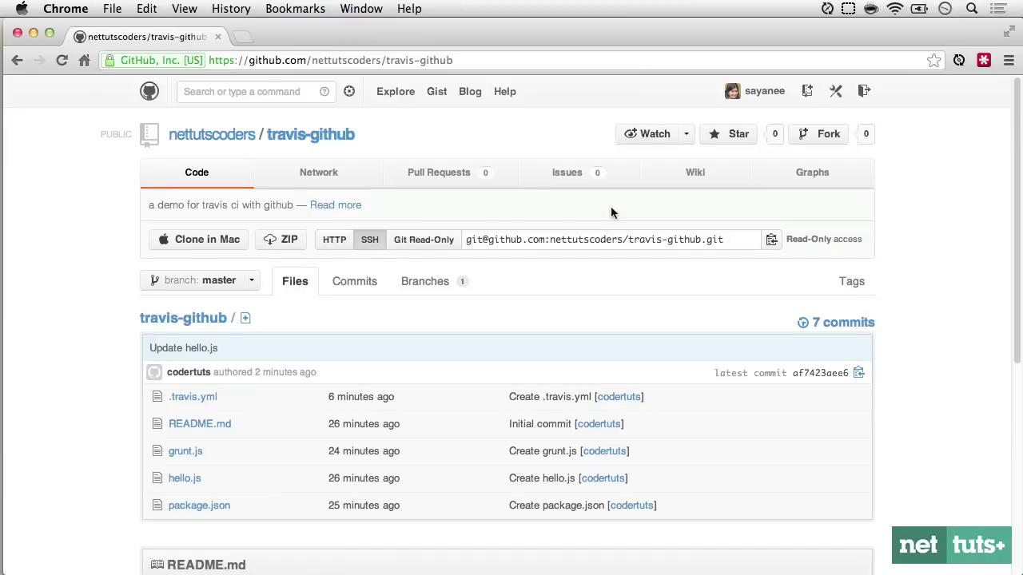
# Fork the travis-github repository on GitHub and create a travis branch in the local travis-github-forked folder with git checkout -b travis
pyautogui.click(763, 94)
pyautogui.click(807, 136)
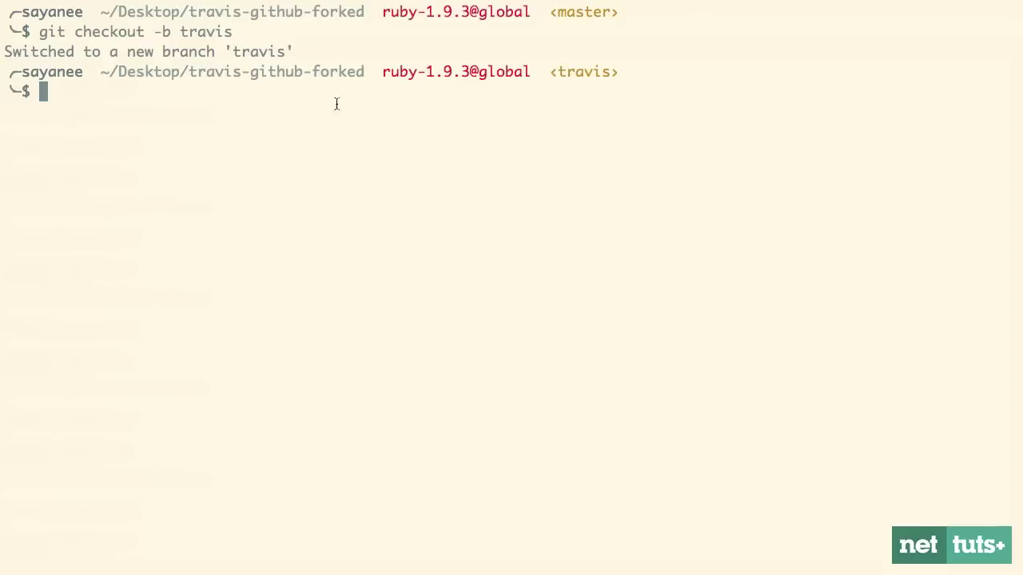
pyautogui.click(247, 48)
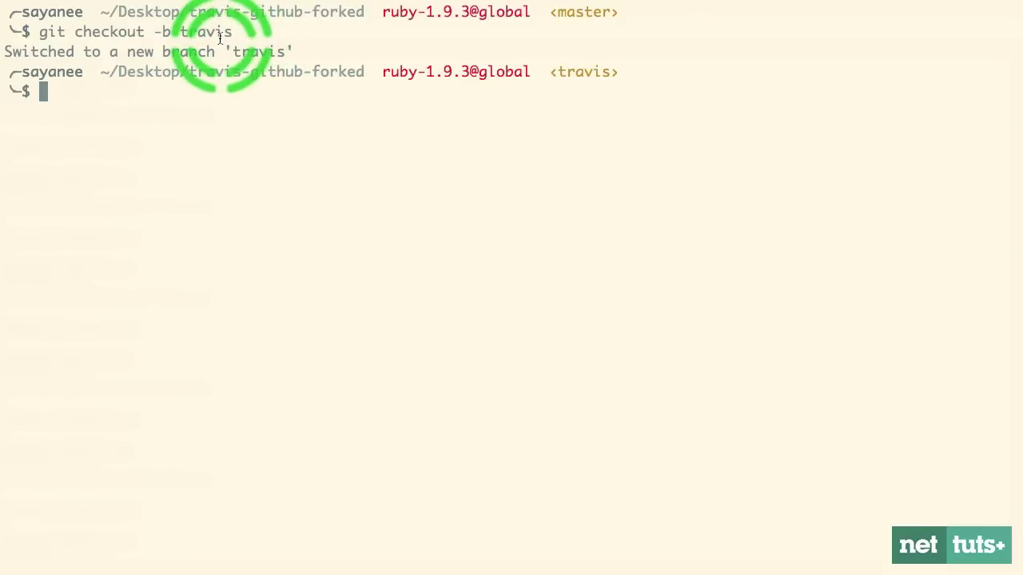
pyautogui.click(576, 74)
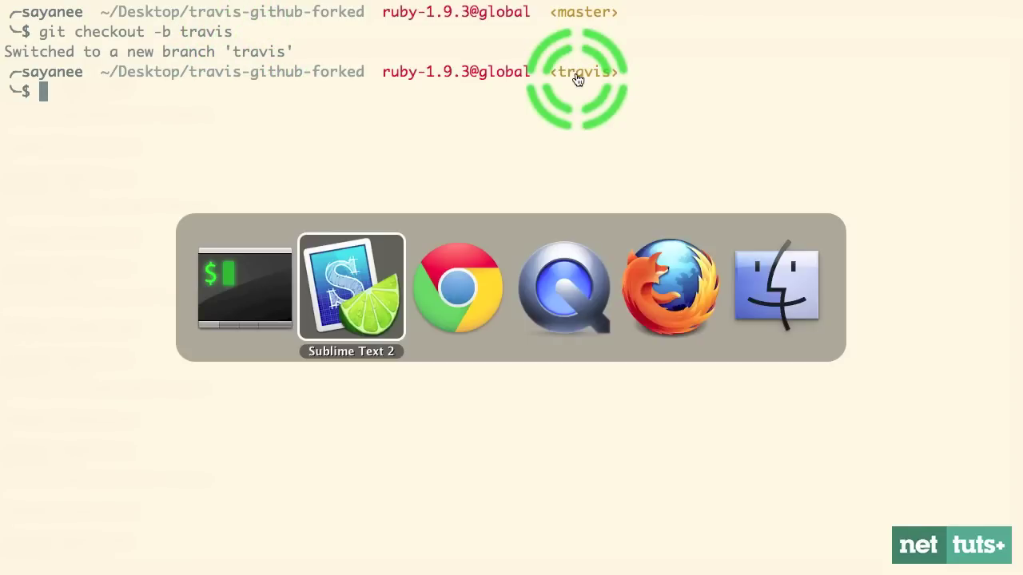
# Remove the semicolon after res.end on line 4 of hello.js, commit it on travis as "failing the build", and push that branch to origin
pyautogui.press('super+Tab')
pyautogui.press('BackSpace')
pyautogui.press('super+s')
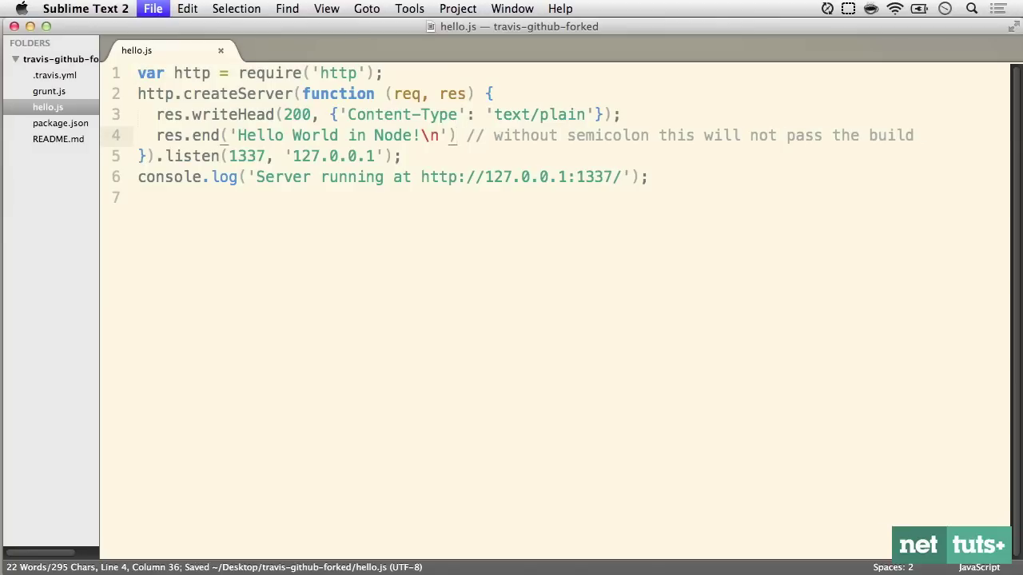
pyautogui.press('super+Tab')
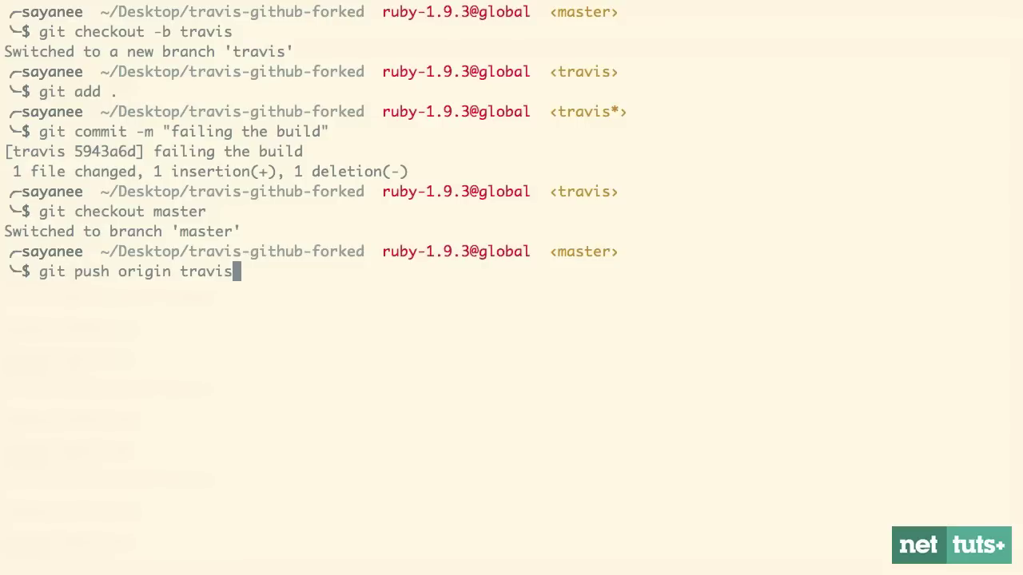
pyautogui.click(597, 254)
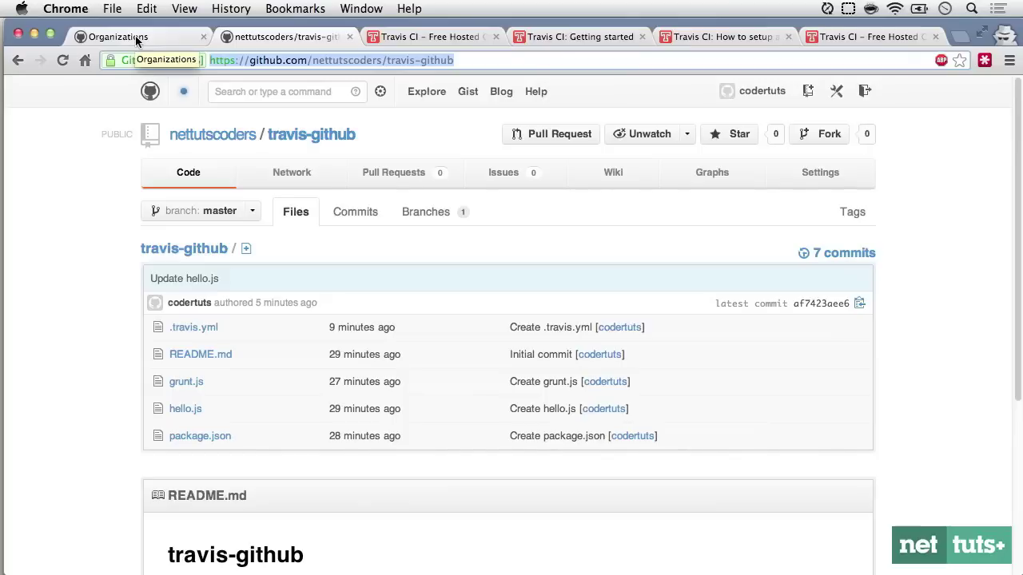
# On GitHub, start a new team named bot in the nettutscoders organization
pyautogui.click(135, 36)
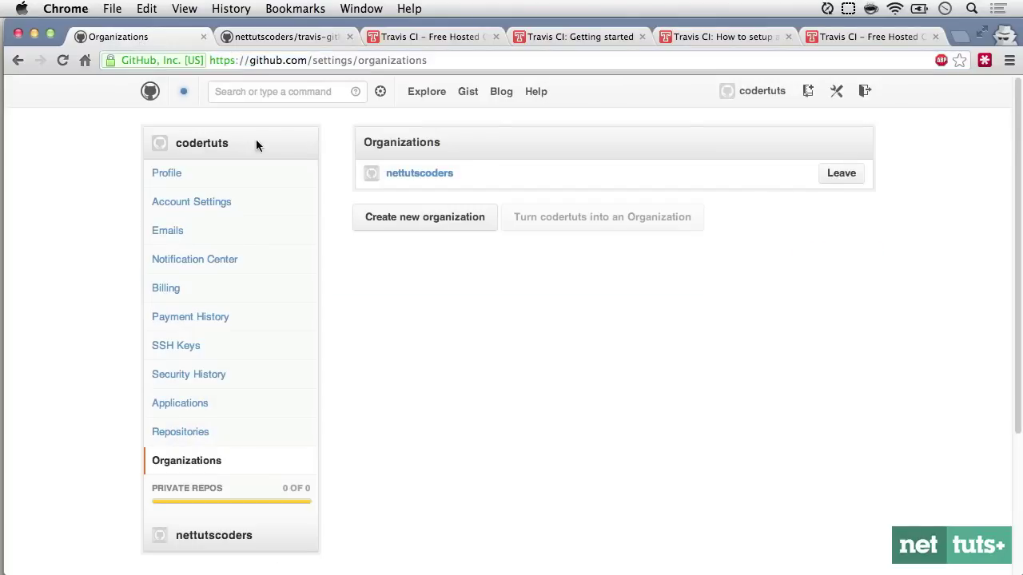
pyautogui.click(441, 178)
pyautogui.click(501, 145)
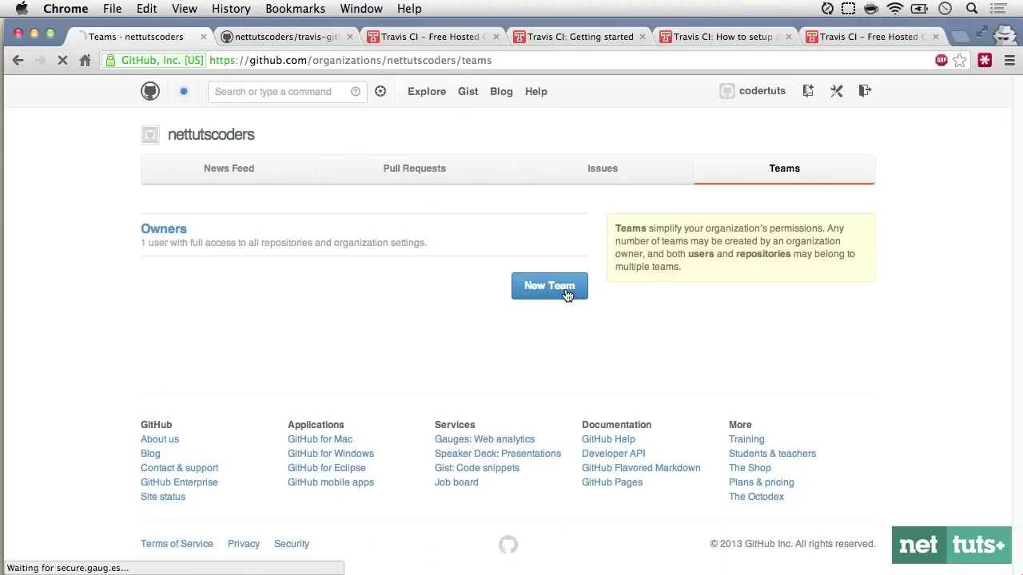
pyautogui.click(548, 285)
pyautogui.write('bot')
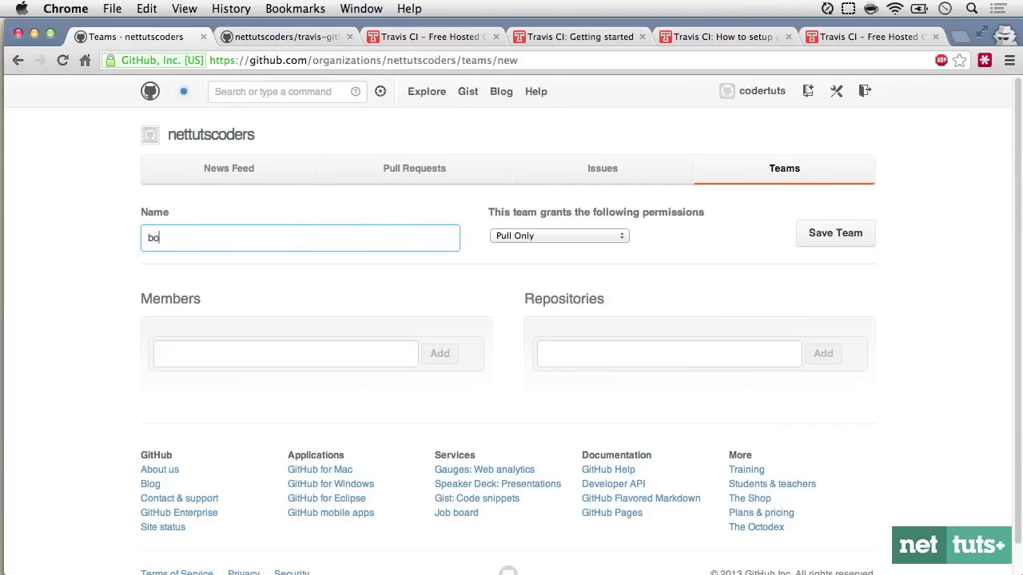
# Enter travisbot as the team's member and nettutscoders/travis-github as its repository with Pull Only permission, and save the team
pyautogui.click(351, 355)
pyautogui.write('travisbo')
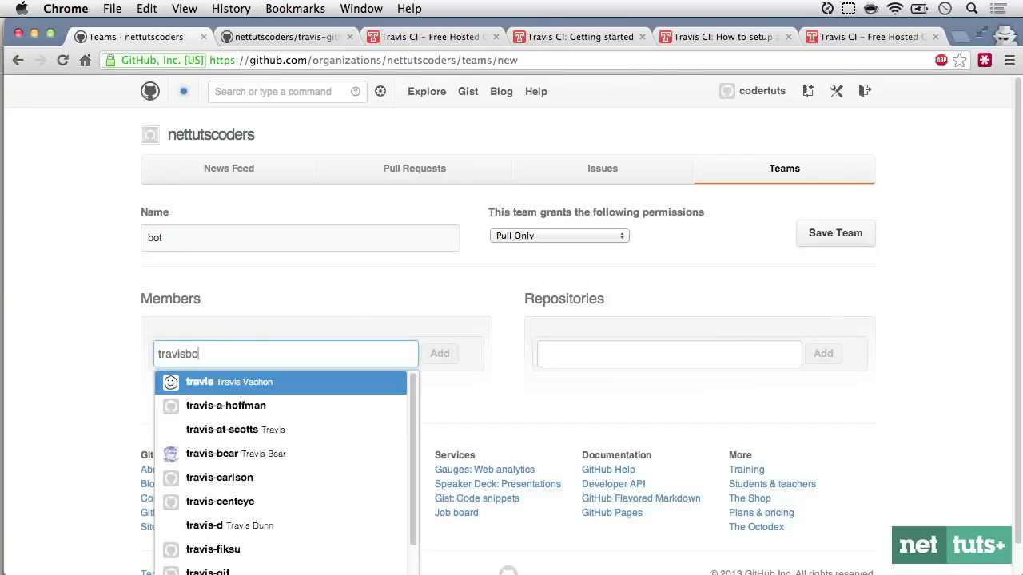
pyautogui.write('t')
pyautogui.press('Return')
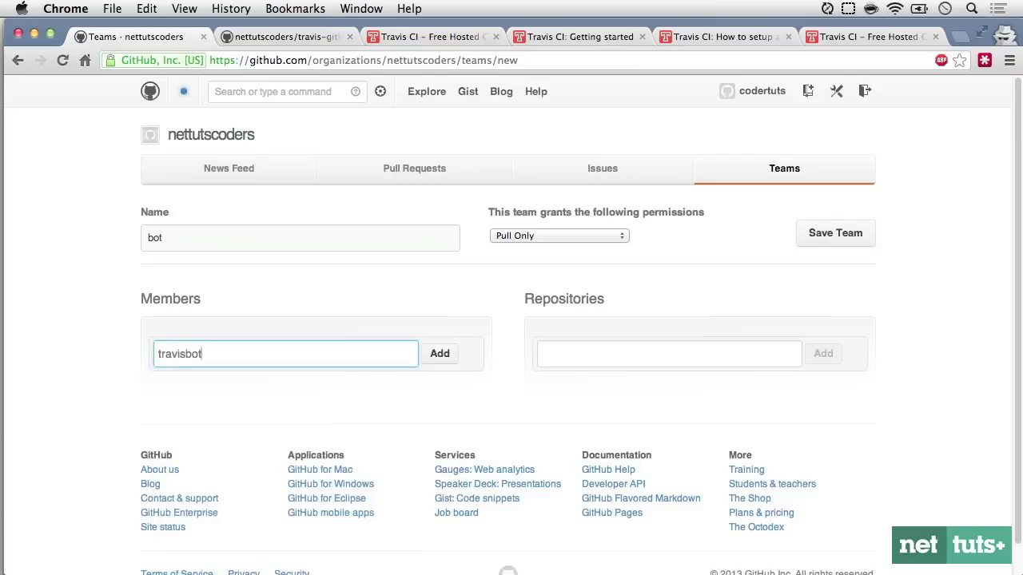
pyautogui.click(604, 352)
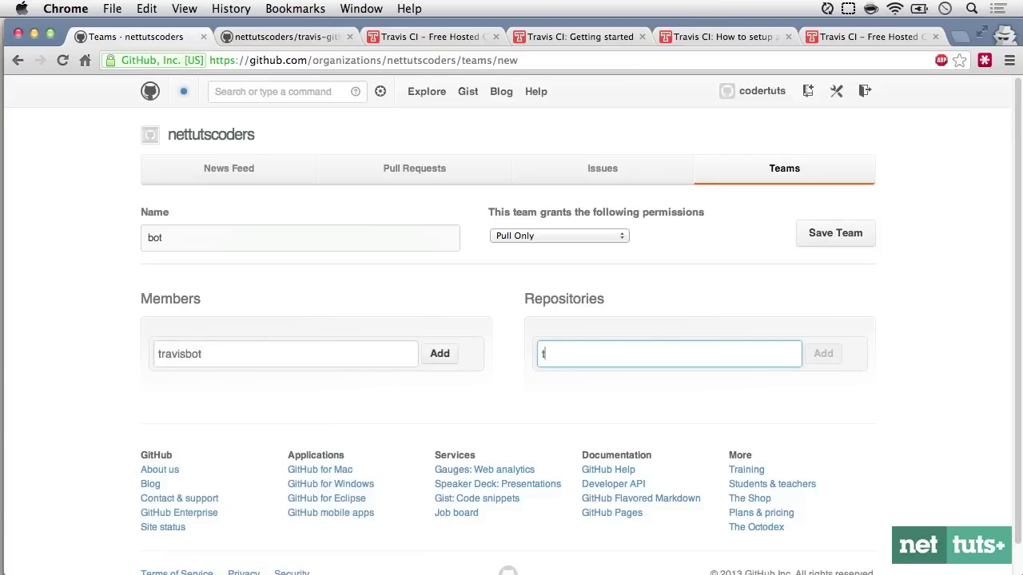
pyautogui.write('nettutscoders/travis-github')
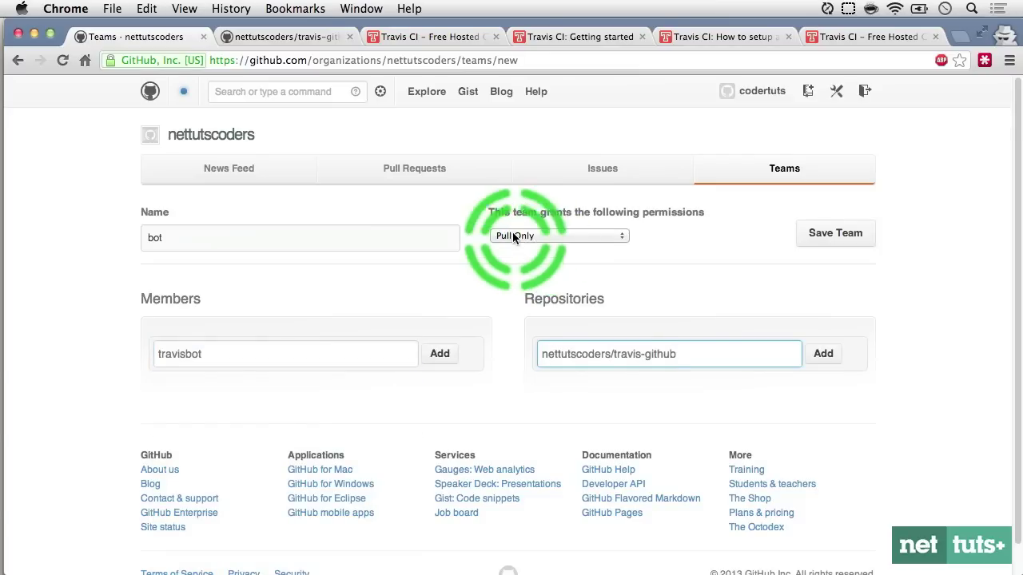
pyautogui.click(813, 243)
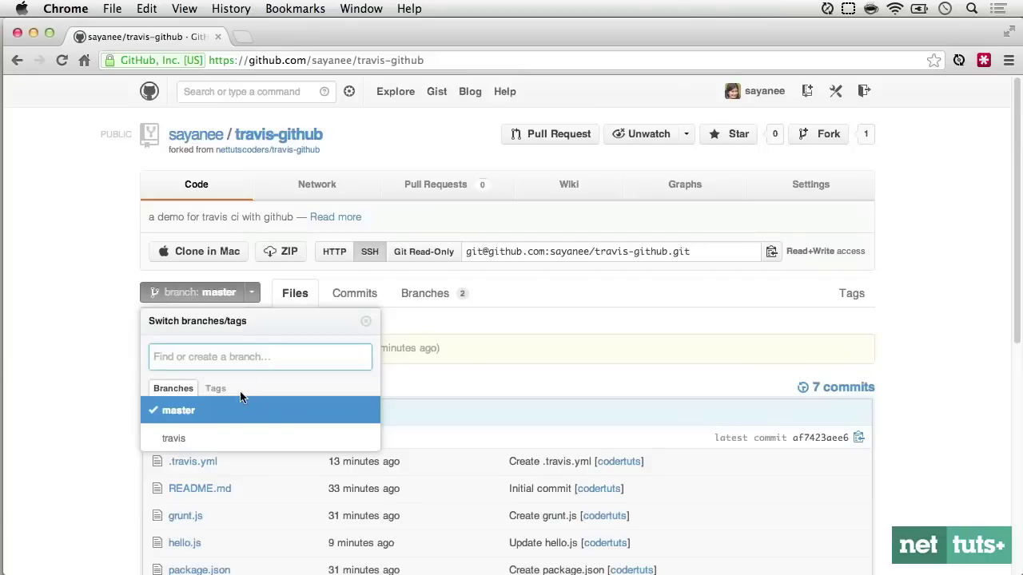
# Switch the forked travis-github to the travis branch and open a "failing the build" pull request into nettutscoders master
pyautogui.click(242, 444)
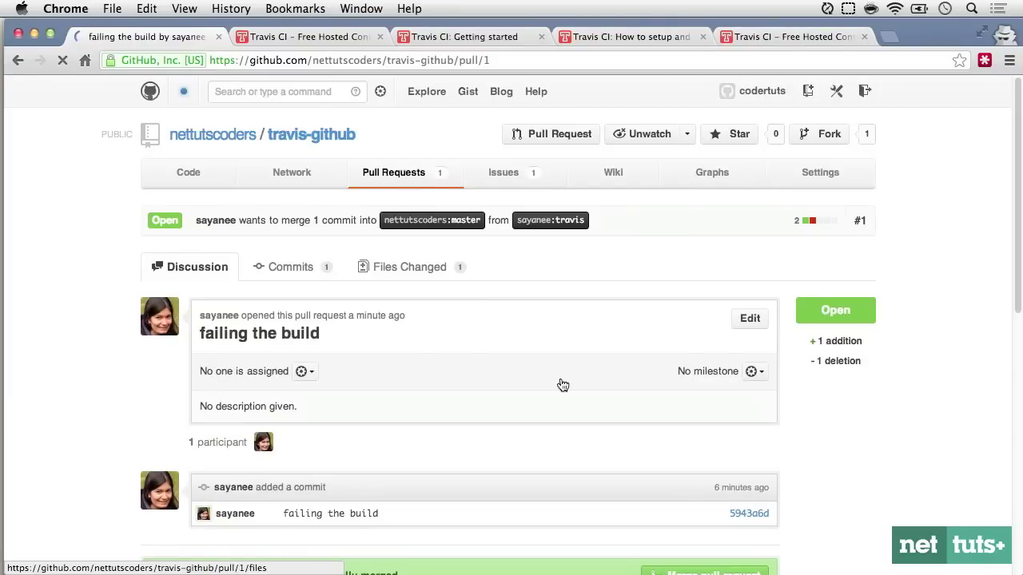
pyautogui.scroll(-3, 561, 384)
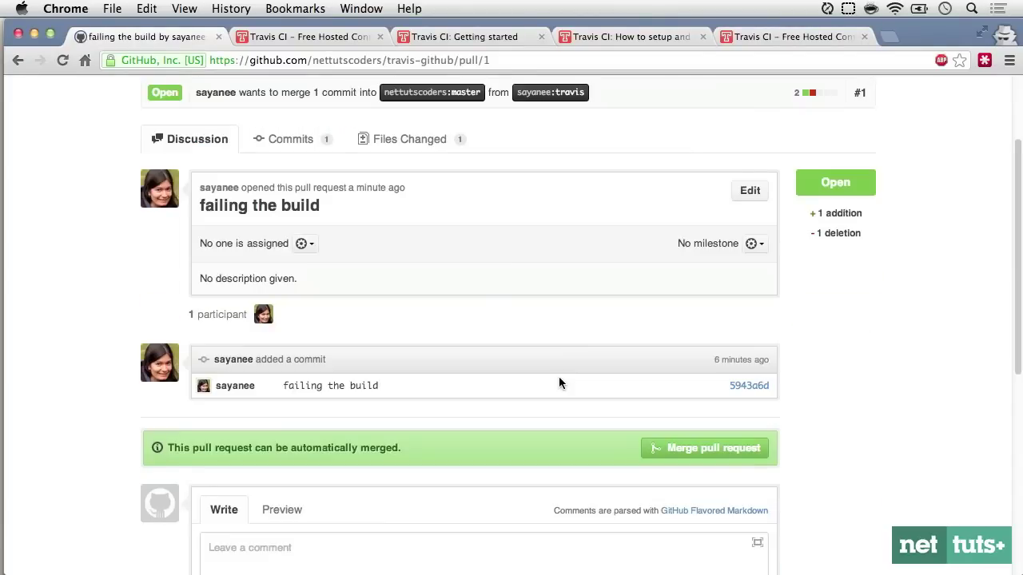
pyautogui.click(680, 452)
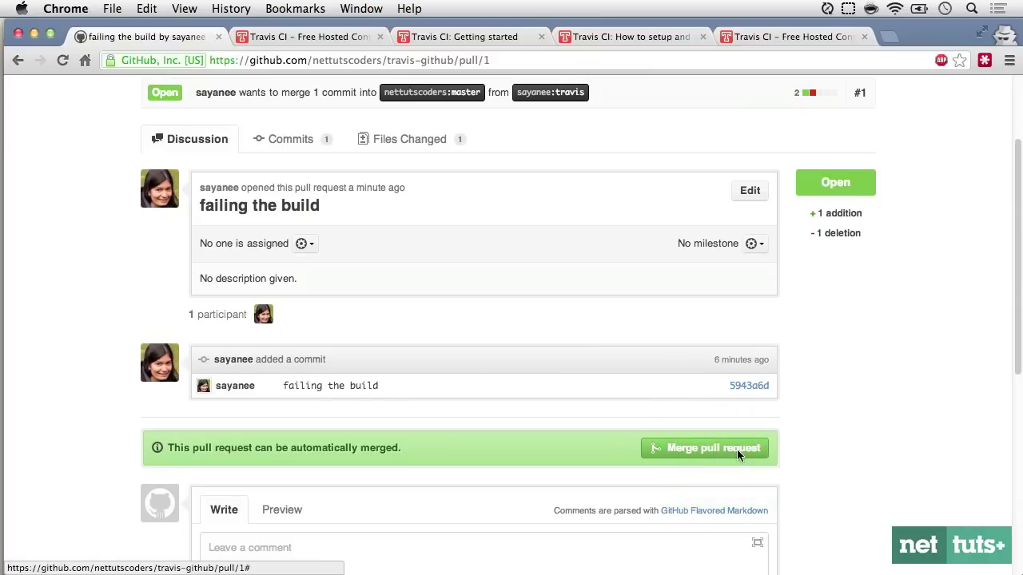
# On Travis CI, check the failing the build entry in travis-github's pull requests and view the current build's state
pyautogui.click(346, 38)
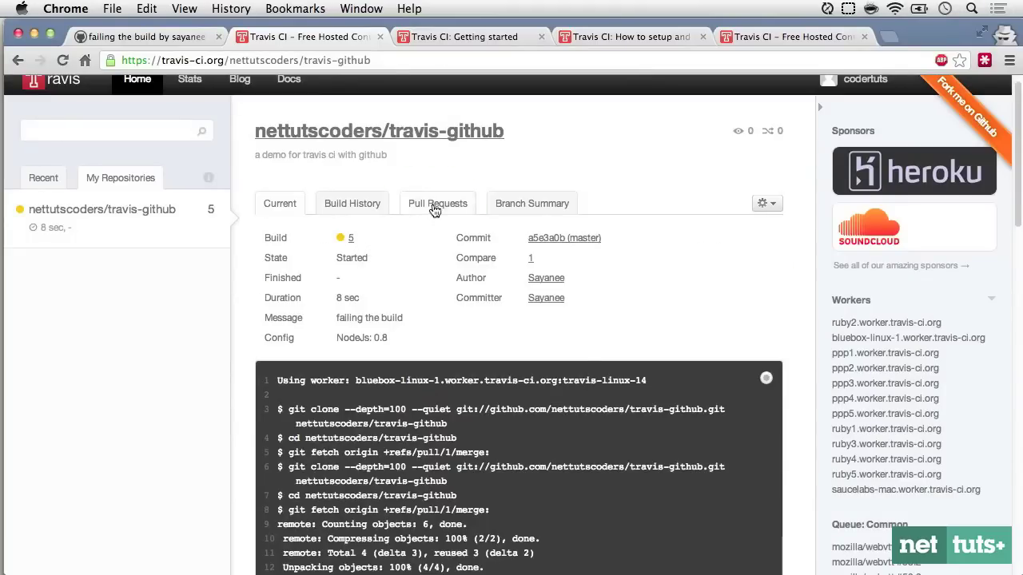
pyautogui.click(433, 209)
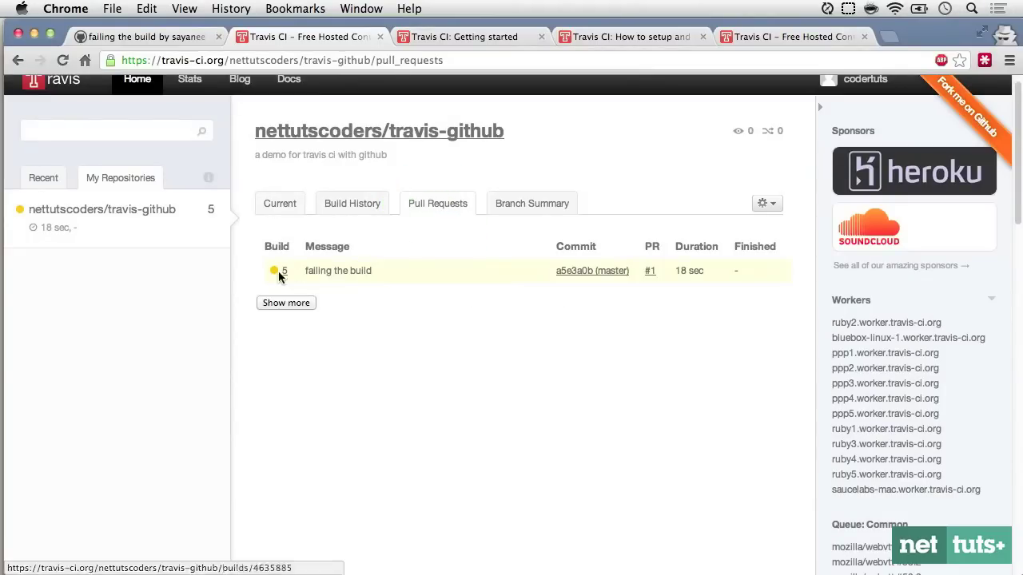
pyautogui.click(332, 274)
pyautogui.click(376, 276)
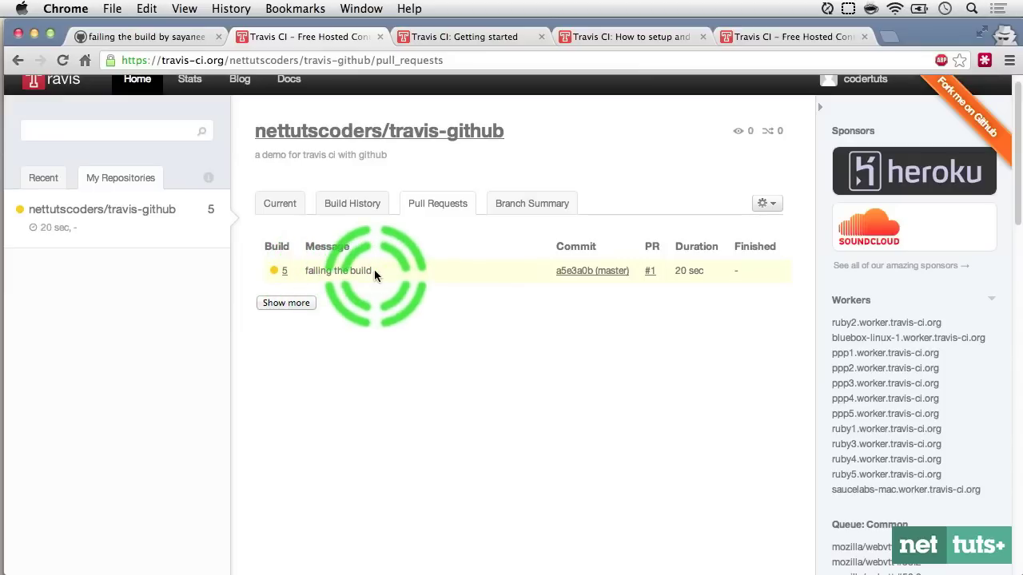
pyautogui.click(289, 208)
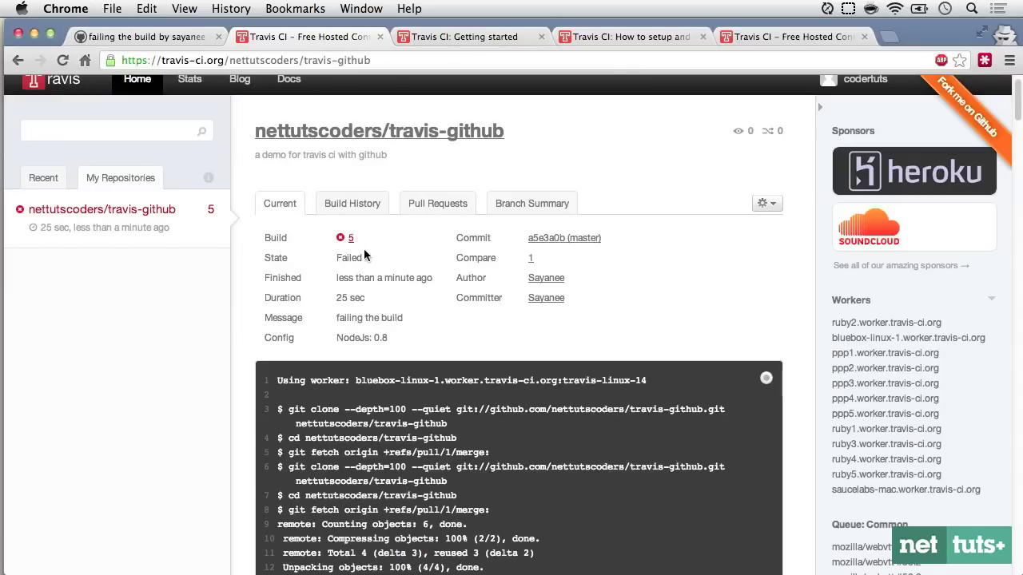
# Examine the Travis status of the failing the build commit and the merge notice in pull request #1 on GitHub
pyautogui.click(140, 36)
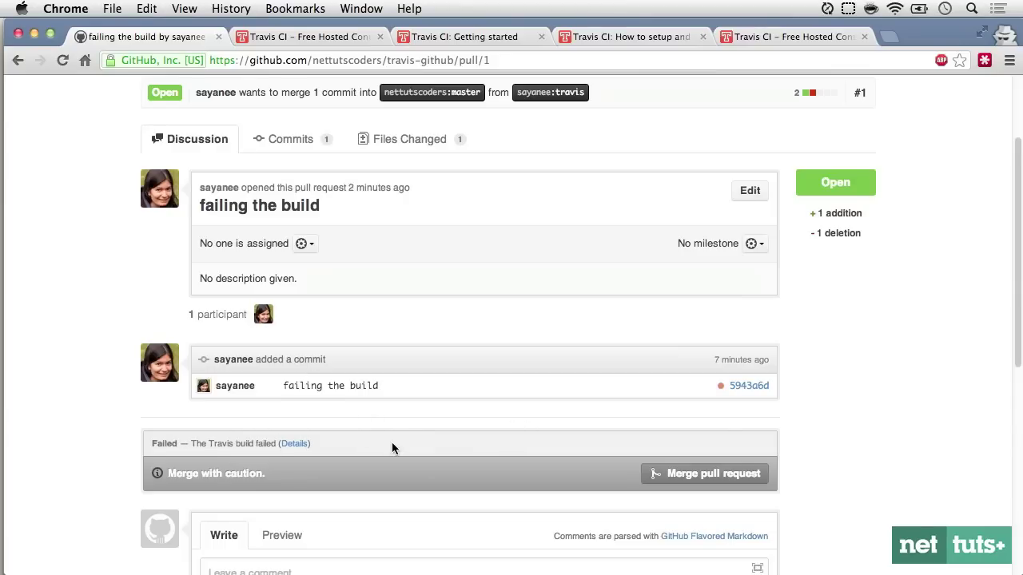
pyautogui.scroll(-1, 492, 422)
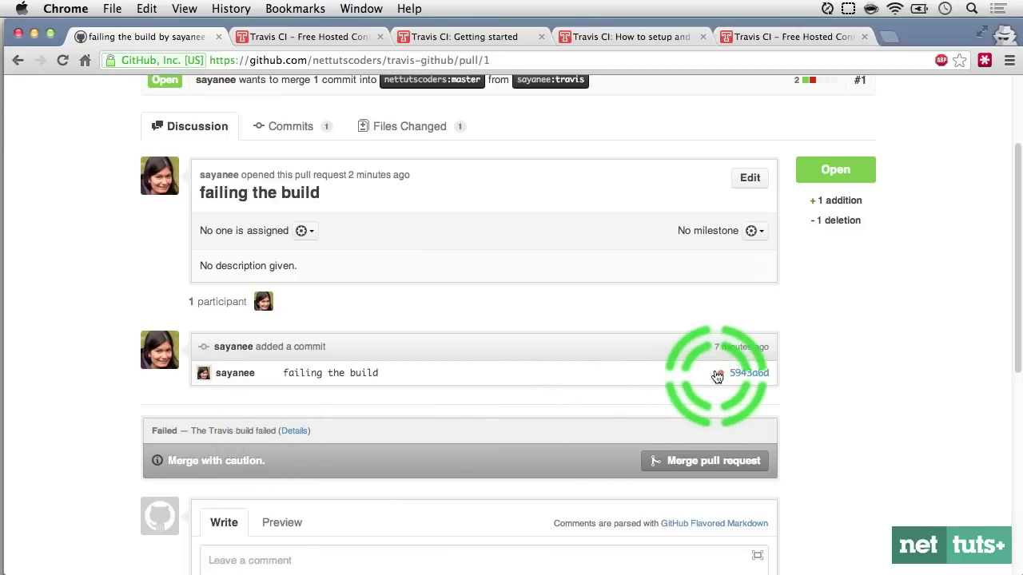
pyautogui.moveTo(721, 379)
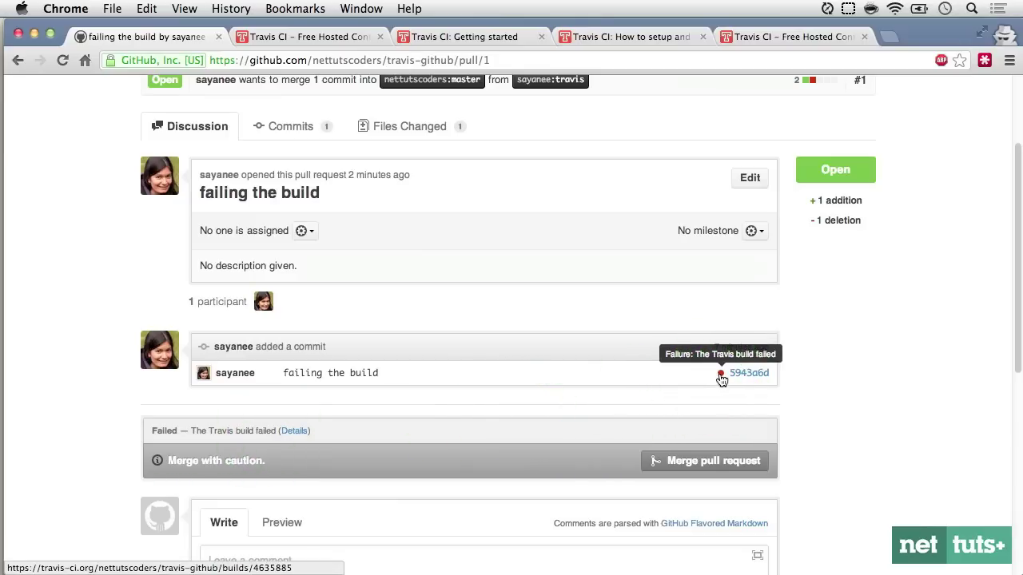
pyautogui.click(352, 37)
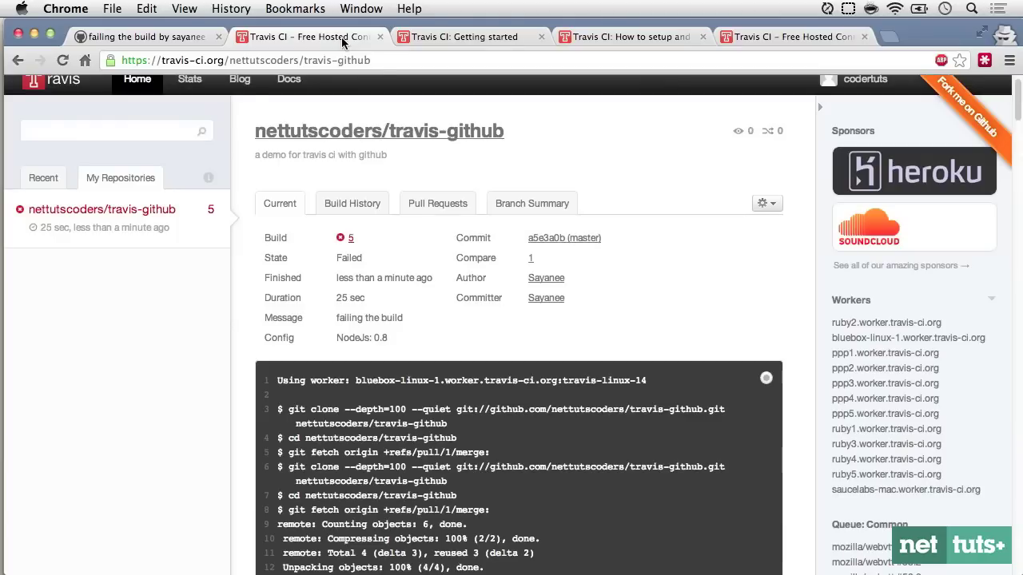
pyautogui.click(192, 38)
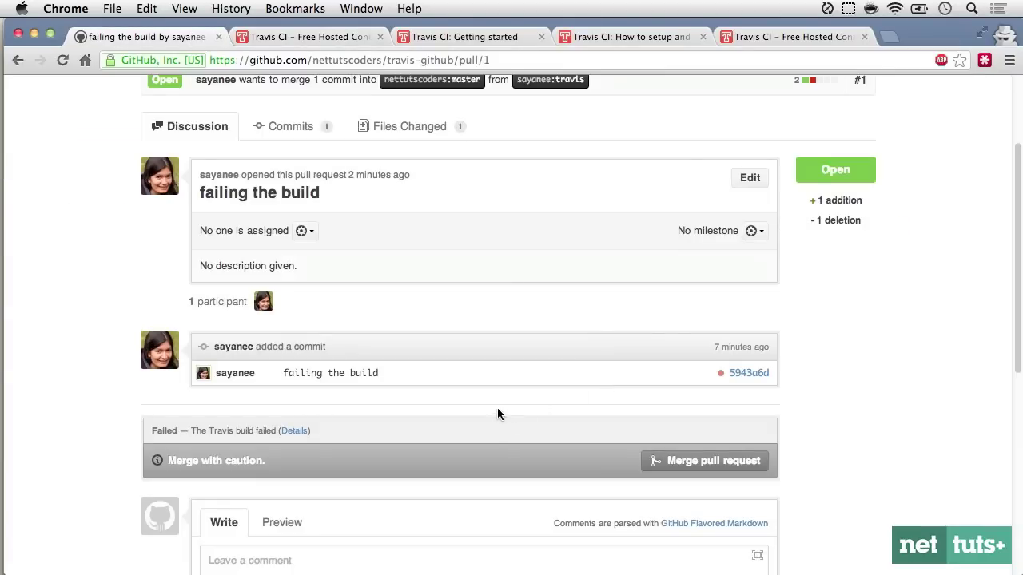
# Add a semicolon after res.end on line 4 of hello.js, commit it on travis as "pass the pull request build", and push the branch
pyautogui.press('super+Tab')
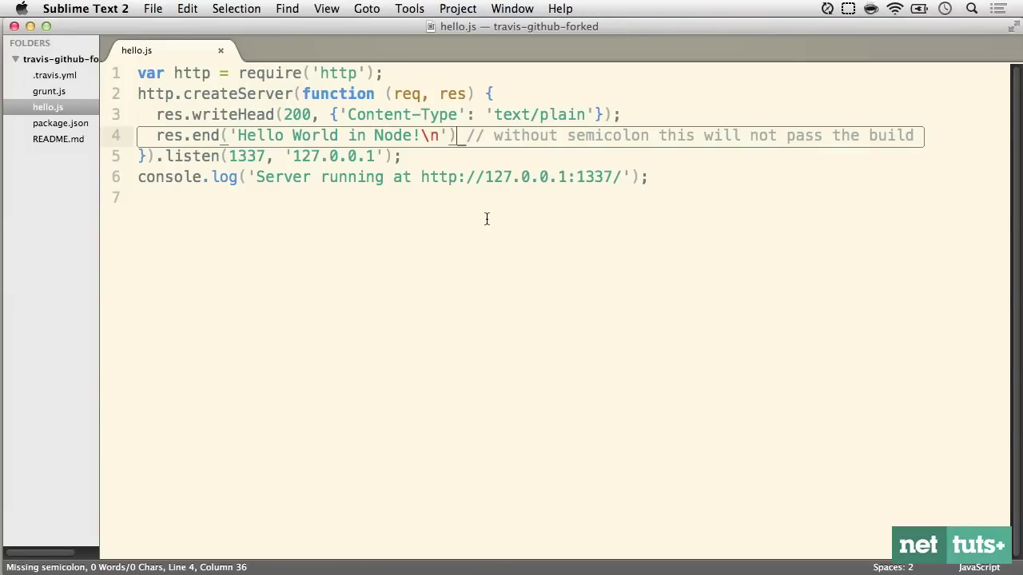
pyautogui.write(';')
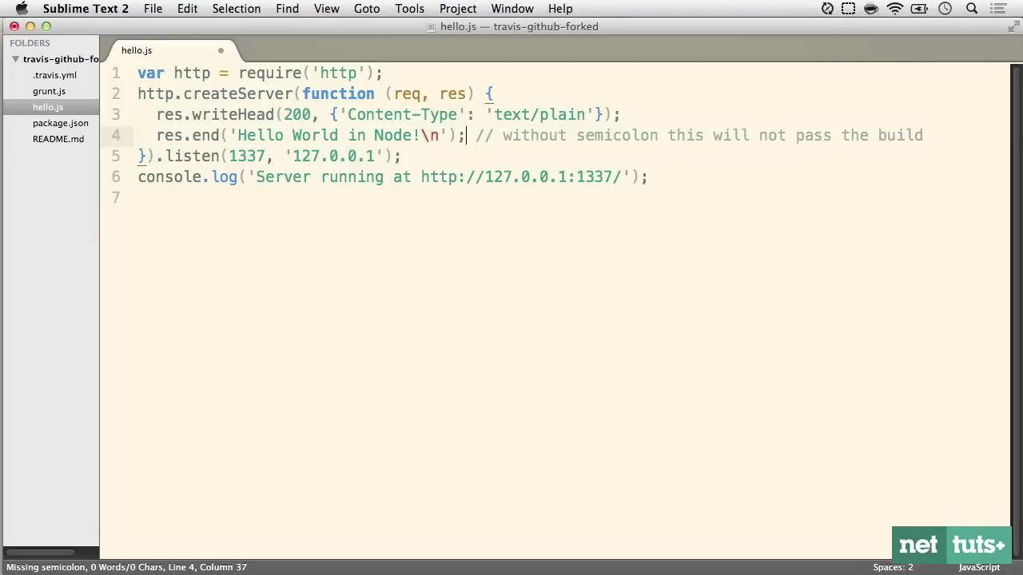
pyautogui.press('super+s')
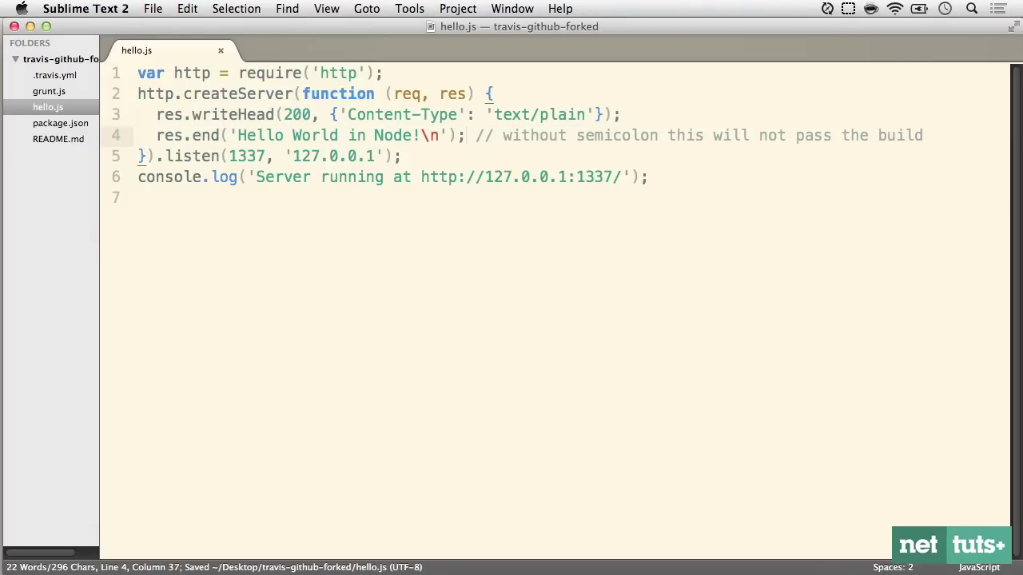
pyautogui.press('super+Tab')
pyautogui.press('super+Tab')
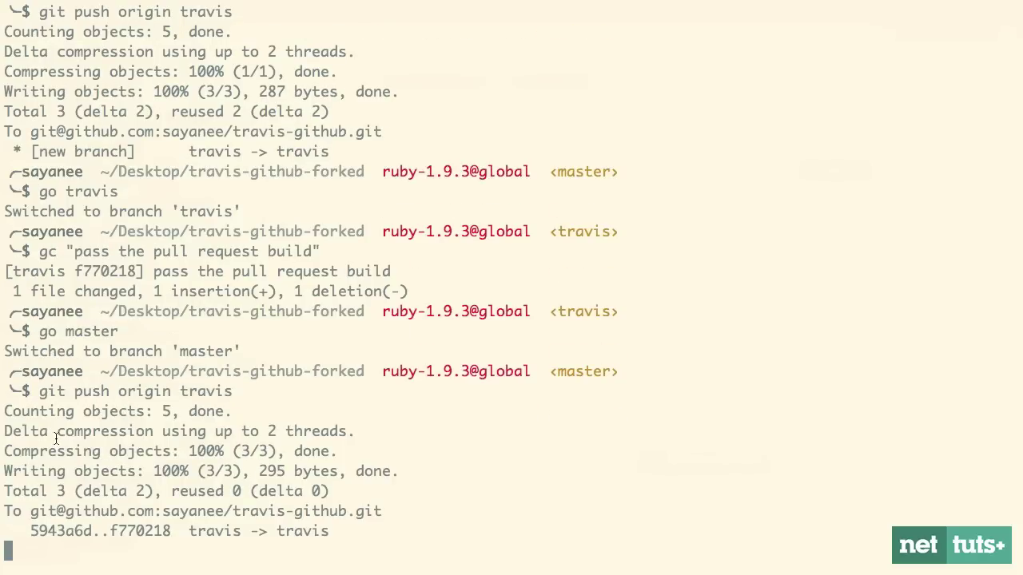
pyautogui.click(52, 392)
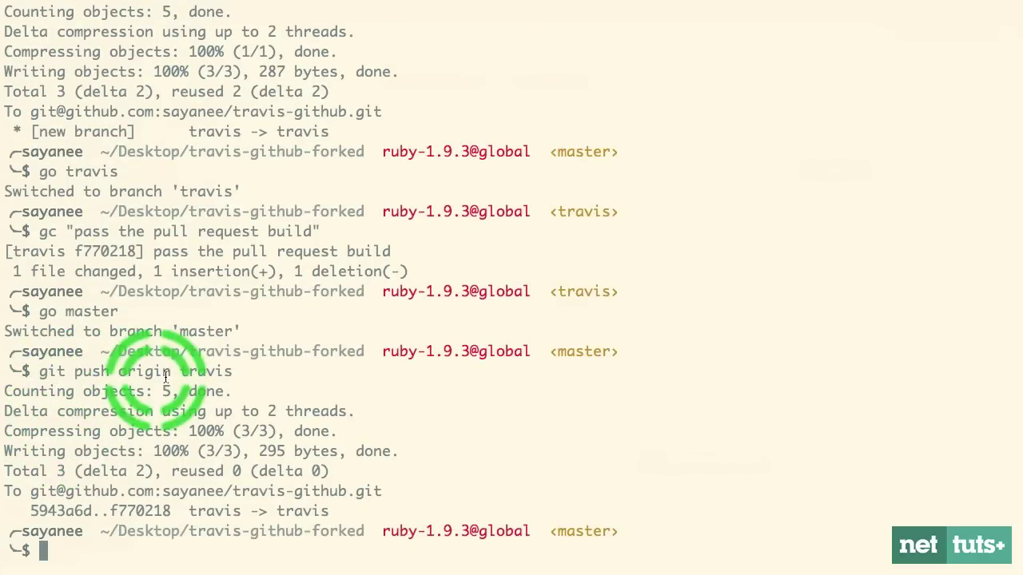
# Check the pass the pull request build commit in pull request #1 on GitHub and its current build on Travis CI
pyautogui.press('super+Tab')
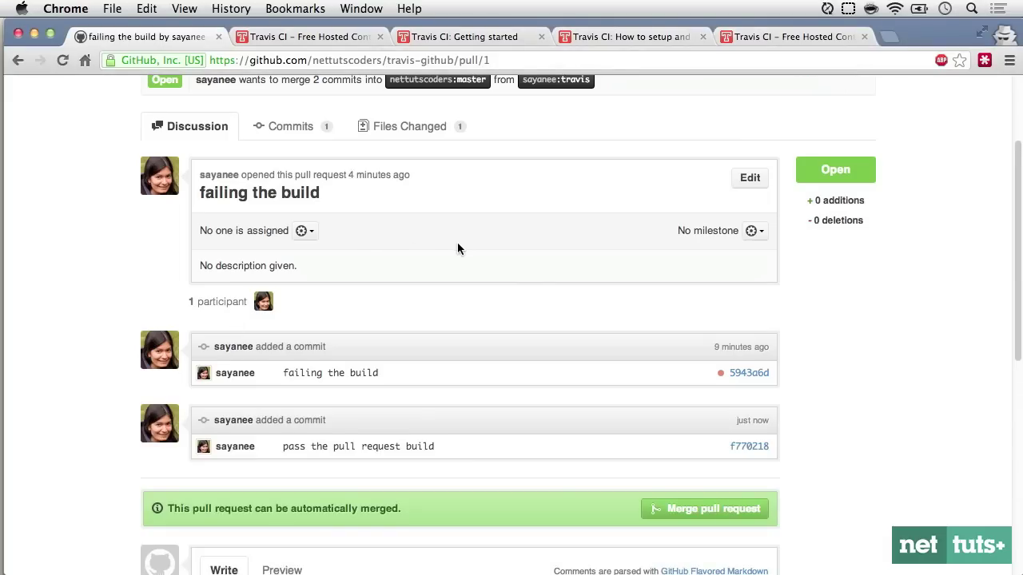
pyautogui.scroll(-1, 457, 243)
pyautogui.click(722, 378)
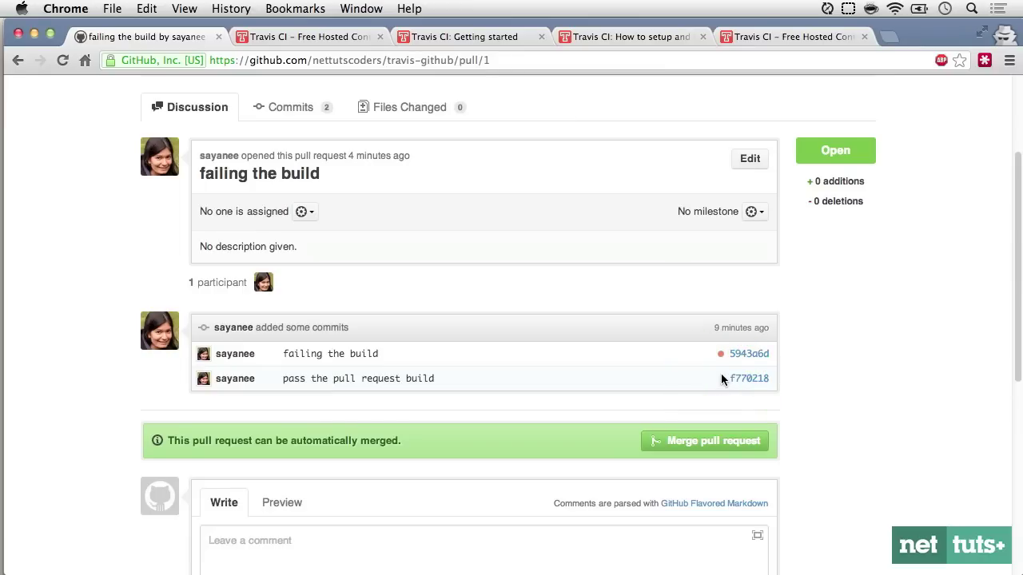
pyautogui.click(722, 381)
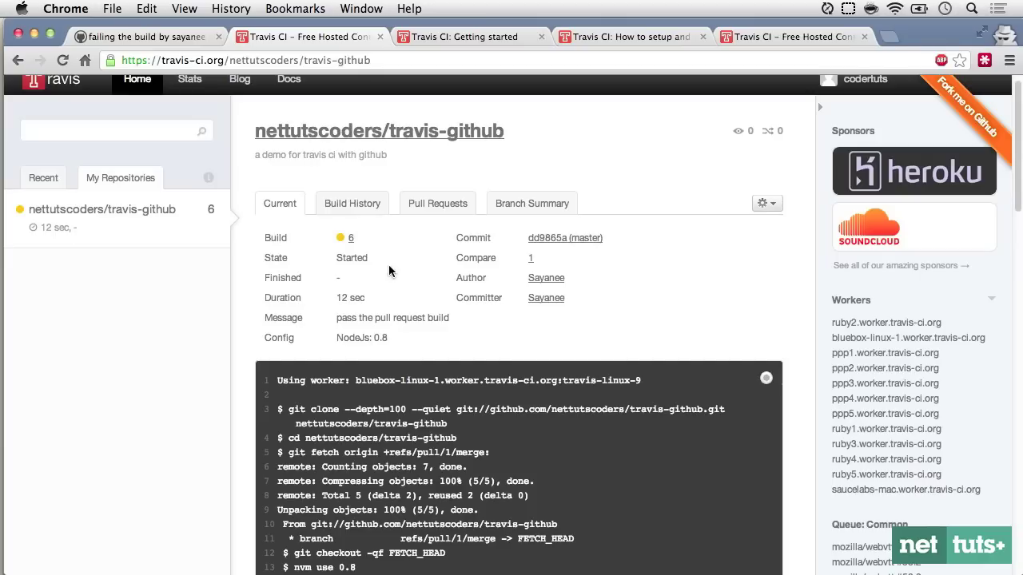
pyautogui.click(351, 240)
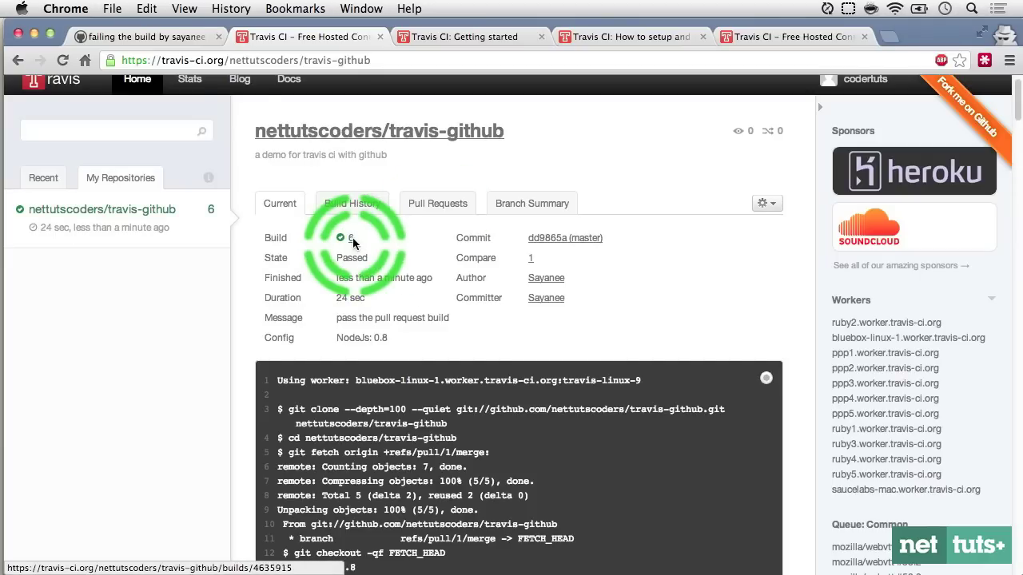
# Examine the pass the pull request build commit's Travis status and the merge notice in pull request #1 on GitHub
pyautogui.click(179, 38)
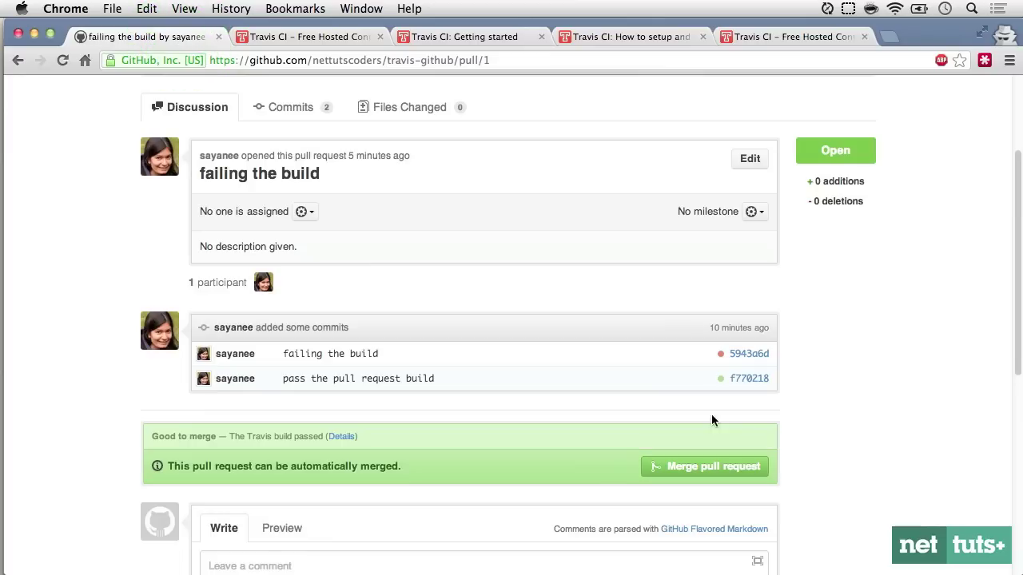
pyautogui.click(723, 388)
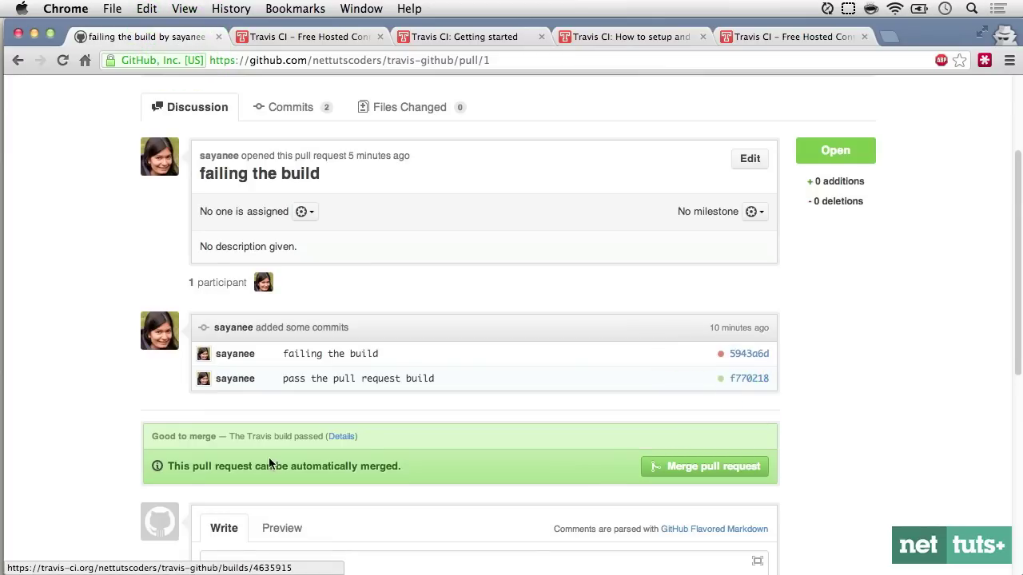
pyautogui.click(210, 442)
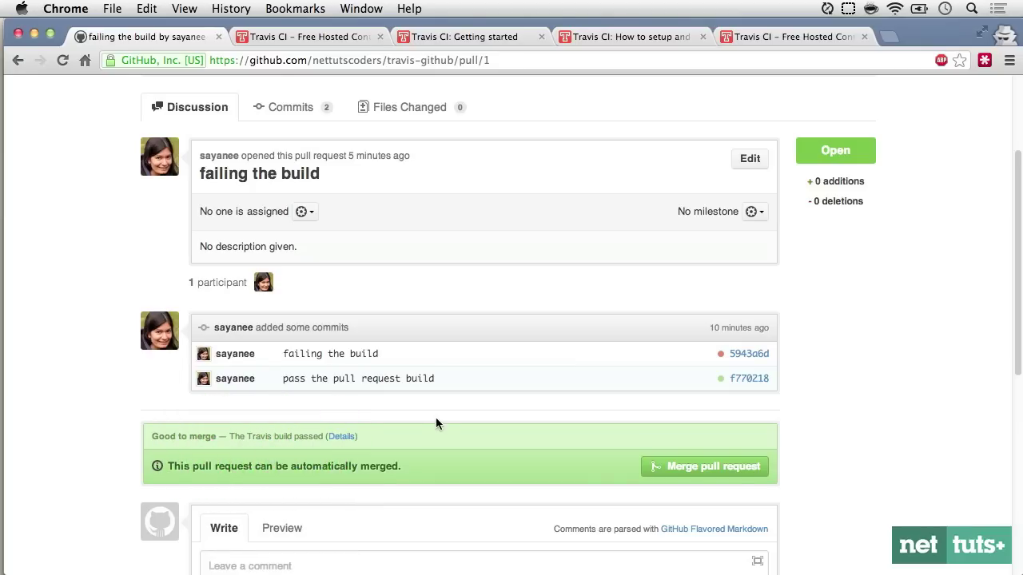
# Merge pull request #1 into nettutscoders:master with the commit message "failing the build" and confirm the merge
pyautogui.scroll(-5, 435, 424)
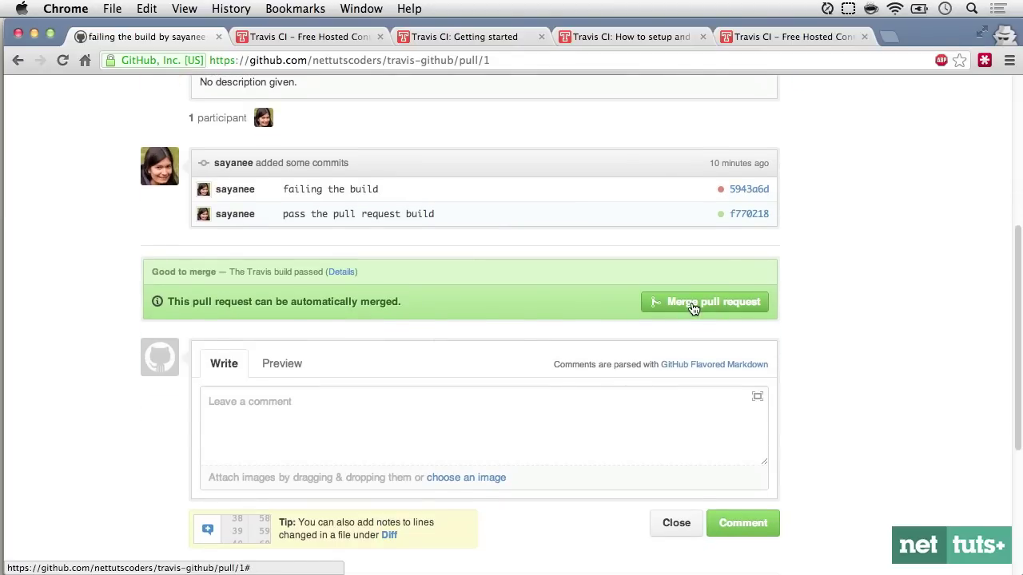
pyautogui.click(693, 305)
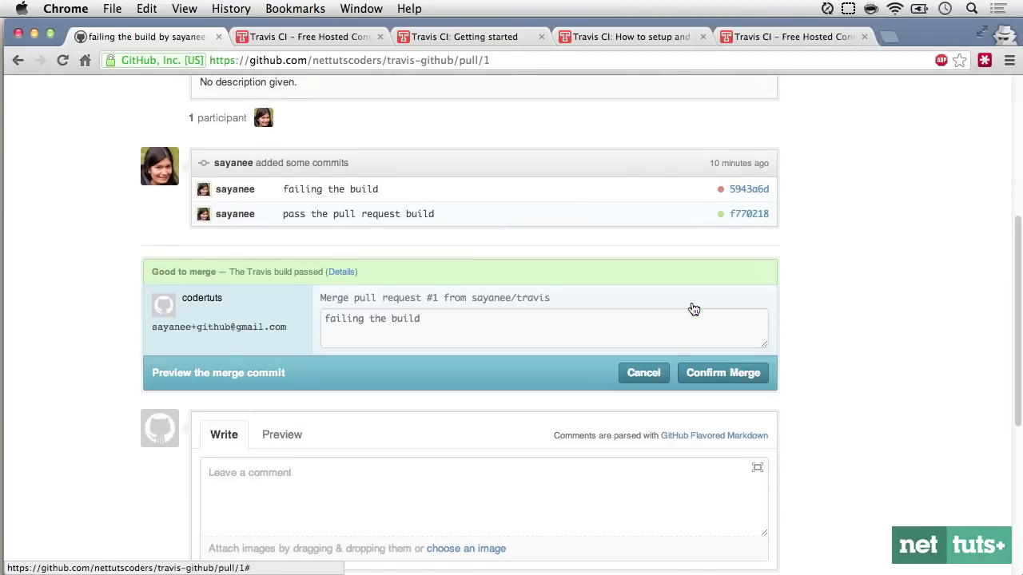
pyautogui.click(717, 374)
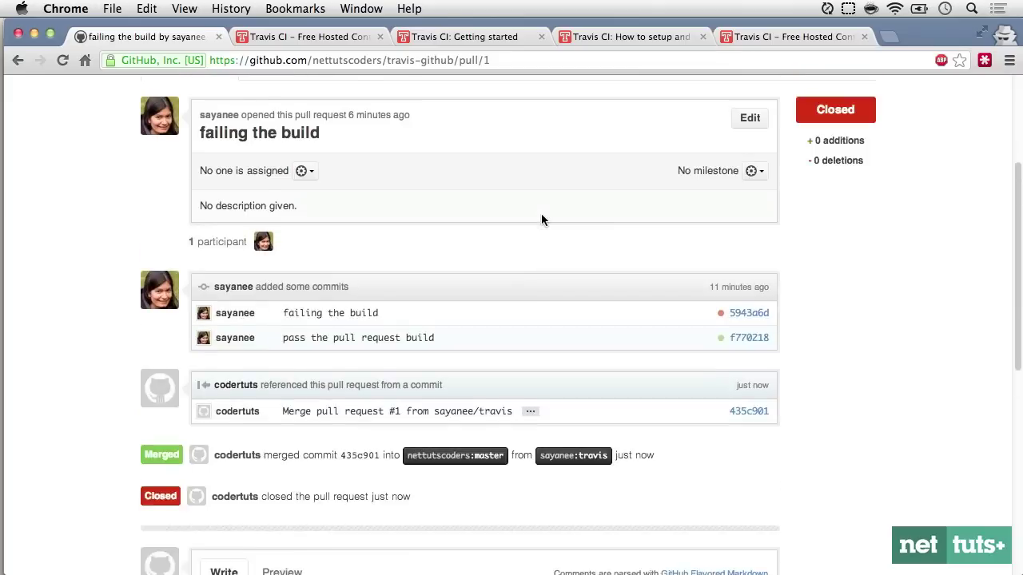
# Open the Service Hooks in travis-github's repository settings and look up the Jenkins (GitHub plugin) and Jenkins (Git plugin) hooks
pyautogui.scroll(3, 540, 216)
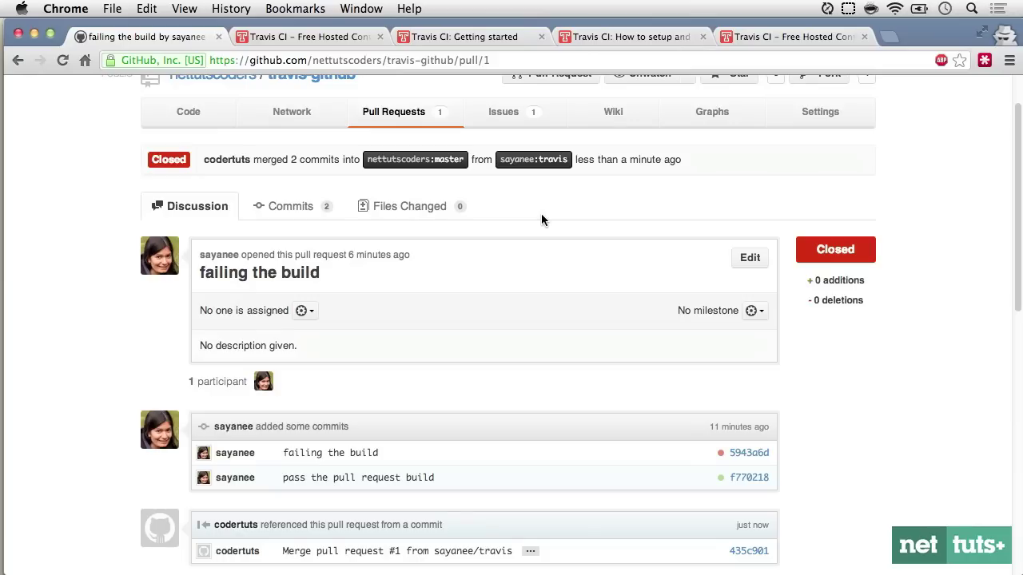
pyautogui.scroll(2, 577, 206)
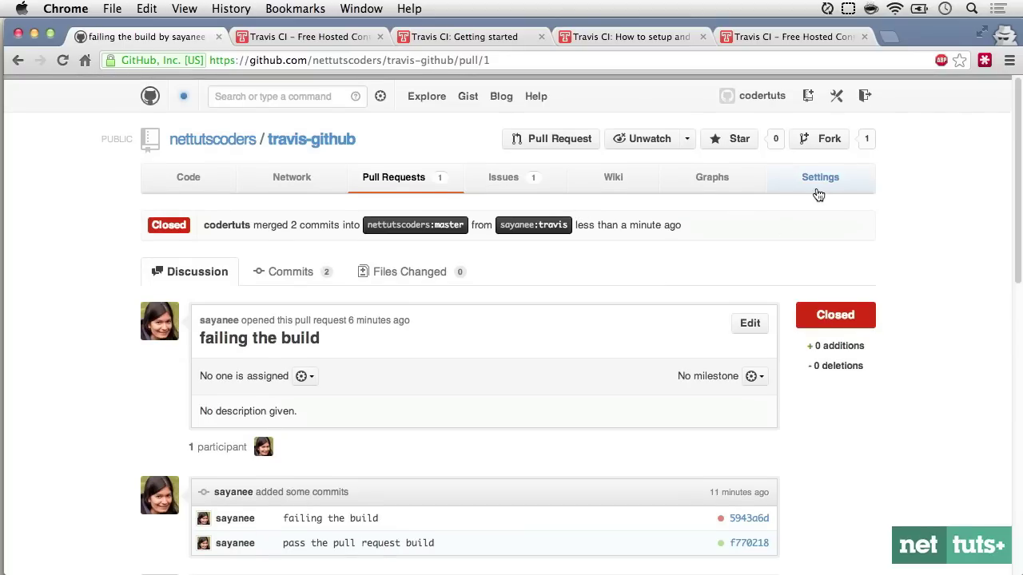
pyautogui.click(814, 190)
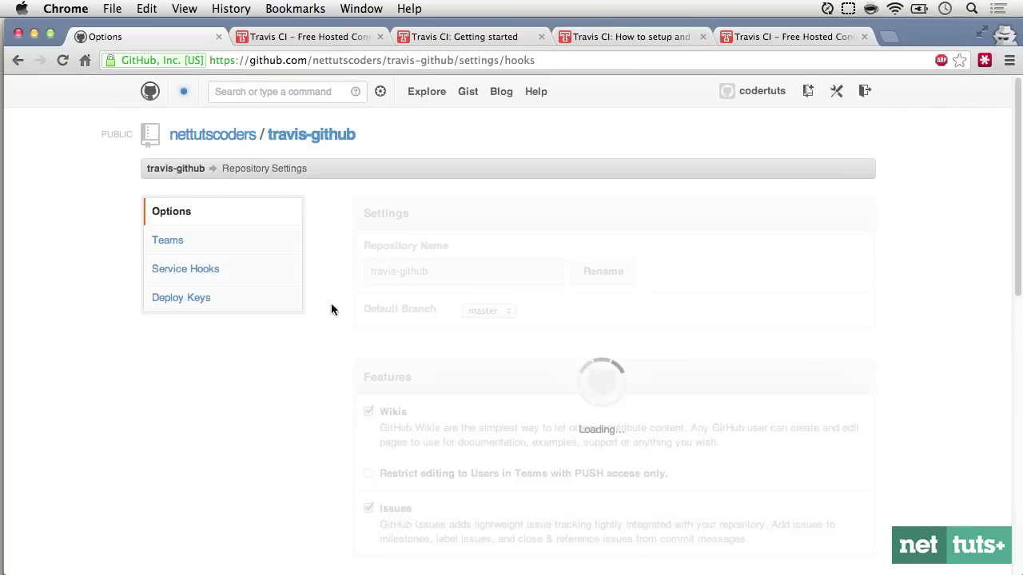
pyautogui.click(211, 276)
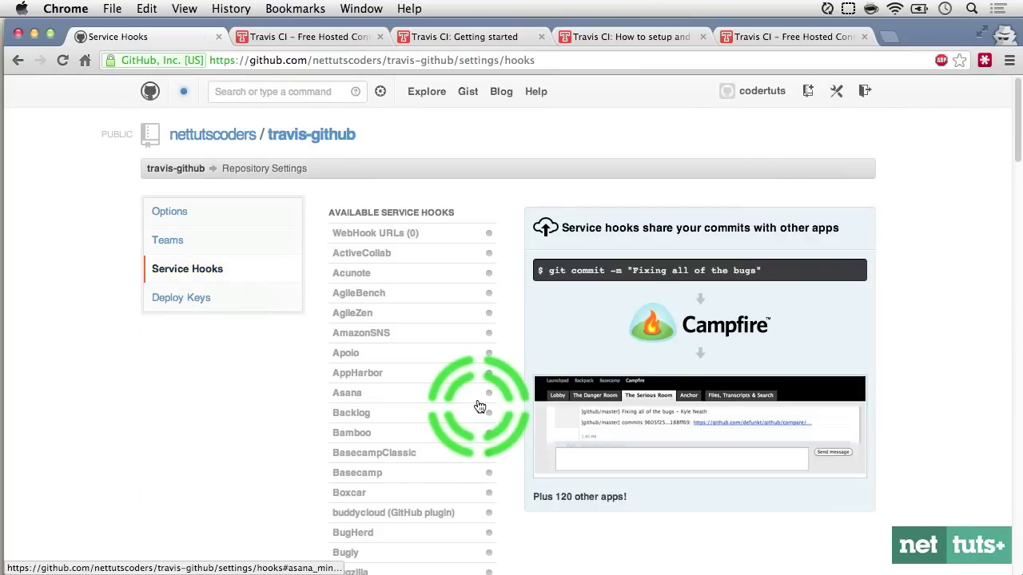
pyautogui.scroll(-5, 479, 408)
pyautogui.scroll(-10, 479, 407)
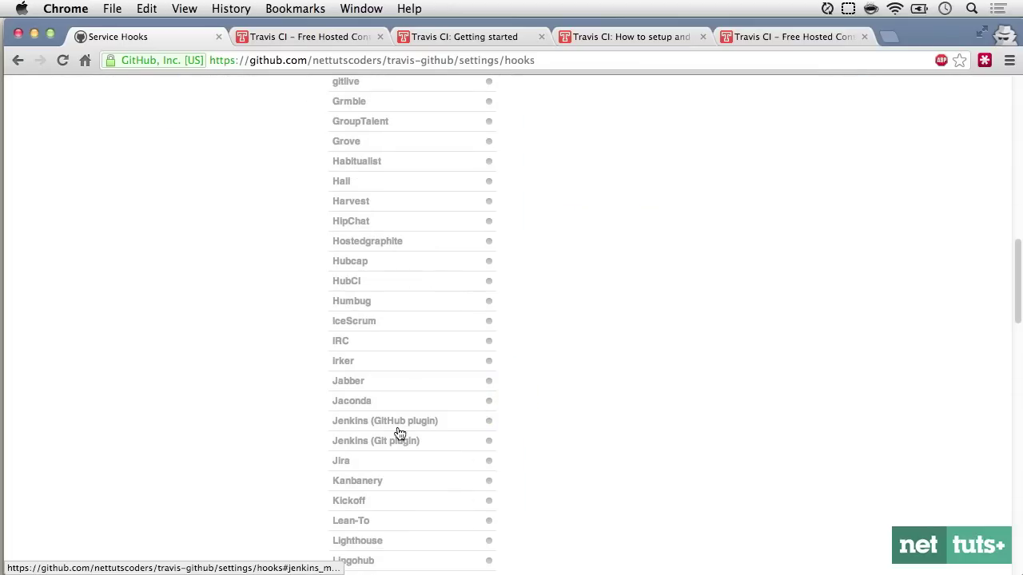
pyautogui.click(359, 424)
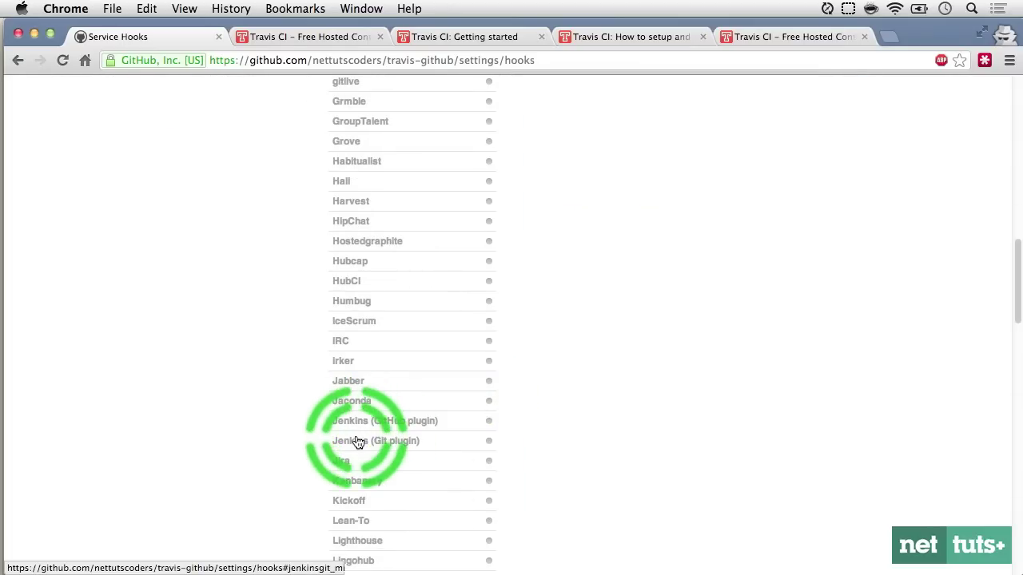
pyautogui.click(357, 443)
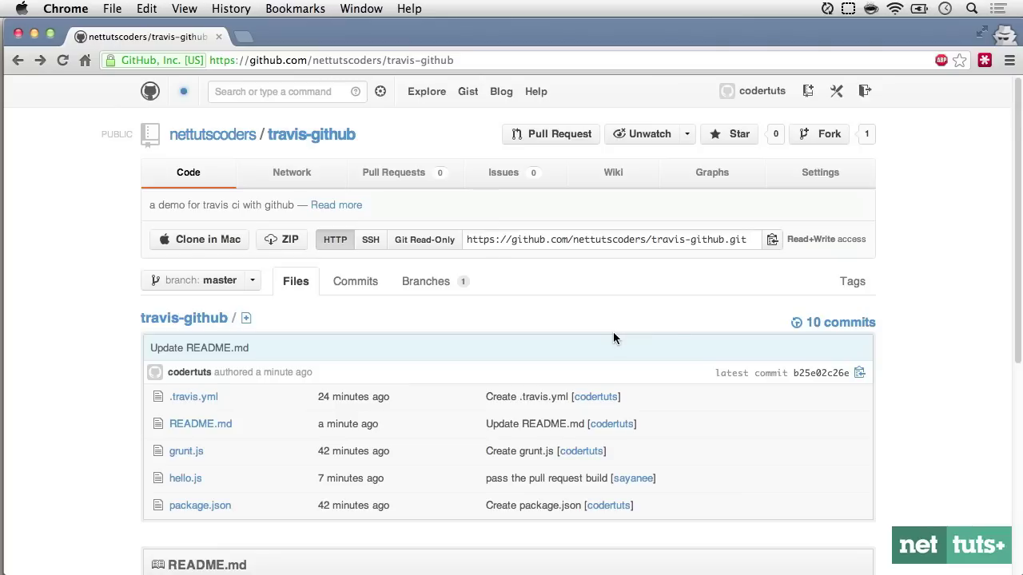
# From travis-github's commit history, copy the repository URL and start a compare address ending in travis-github/compare/ in a new tab
pyautogui.click(821, 333)
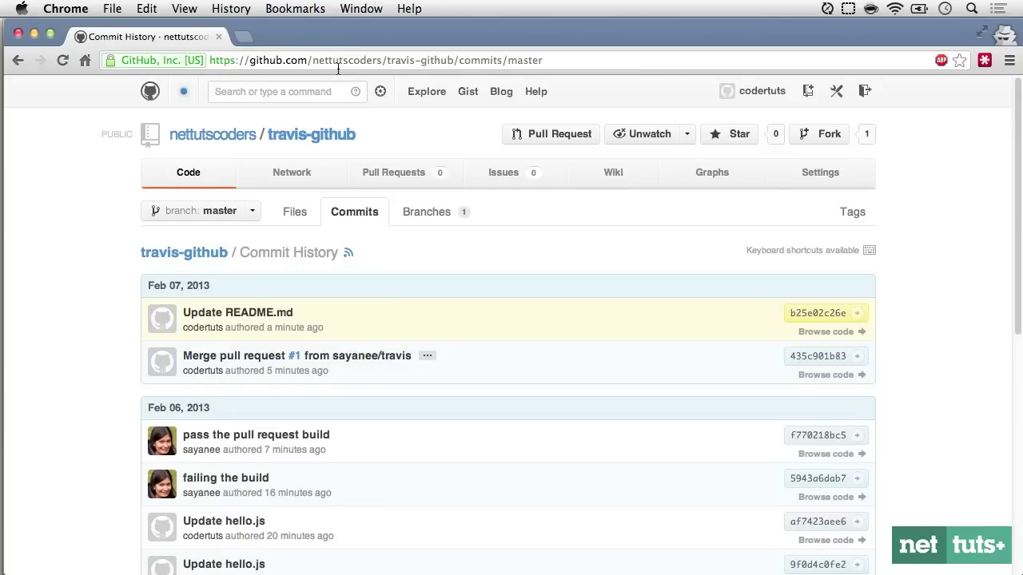
pyautogui.moveTo(458, 60); pyautogui.dragTo(244, 44)
pyautogui.press('super+c')
pyautogui.click(245, 40)
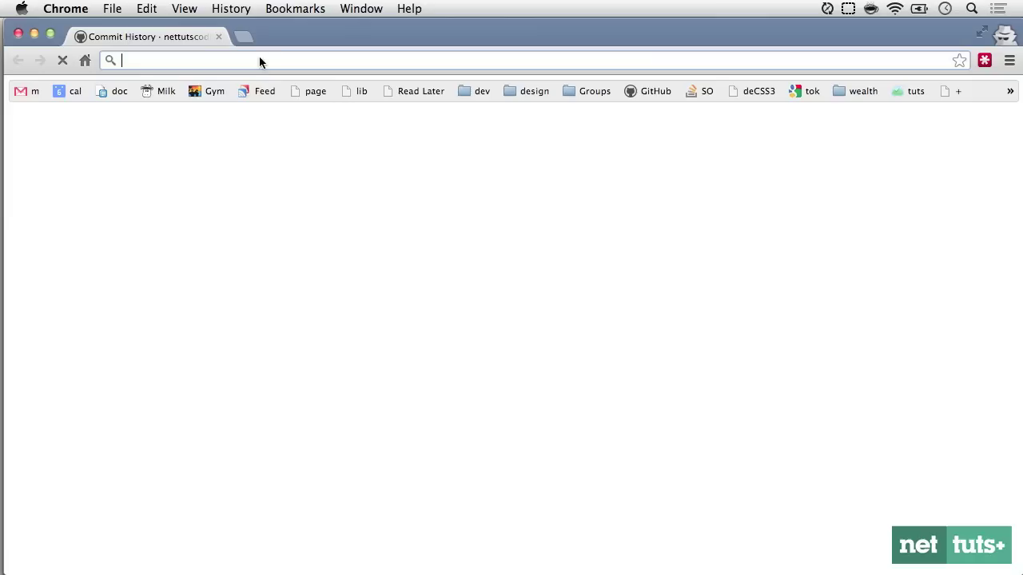
pyautogui.press('super+v')
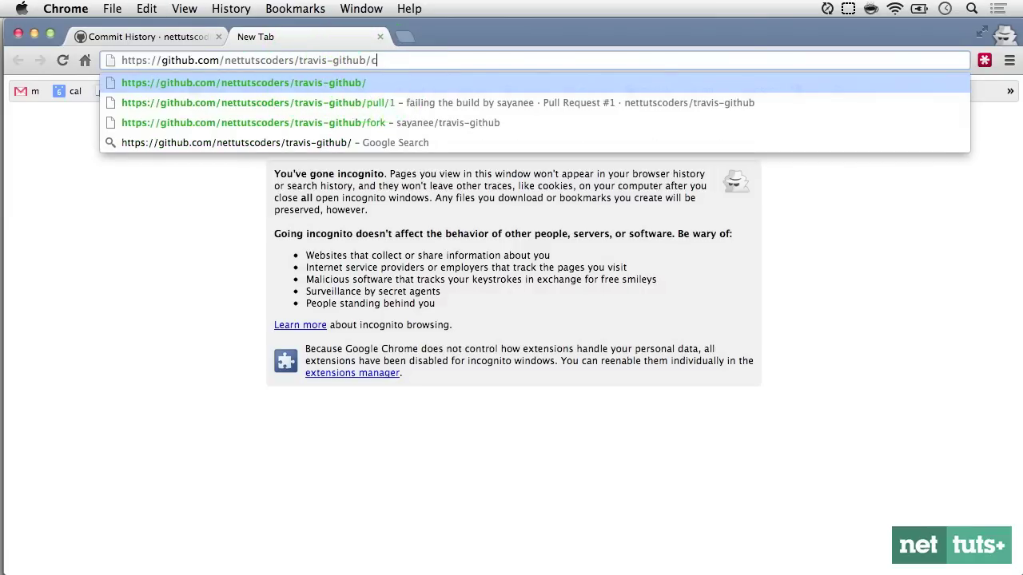
pyautogui.write('compare/')
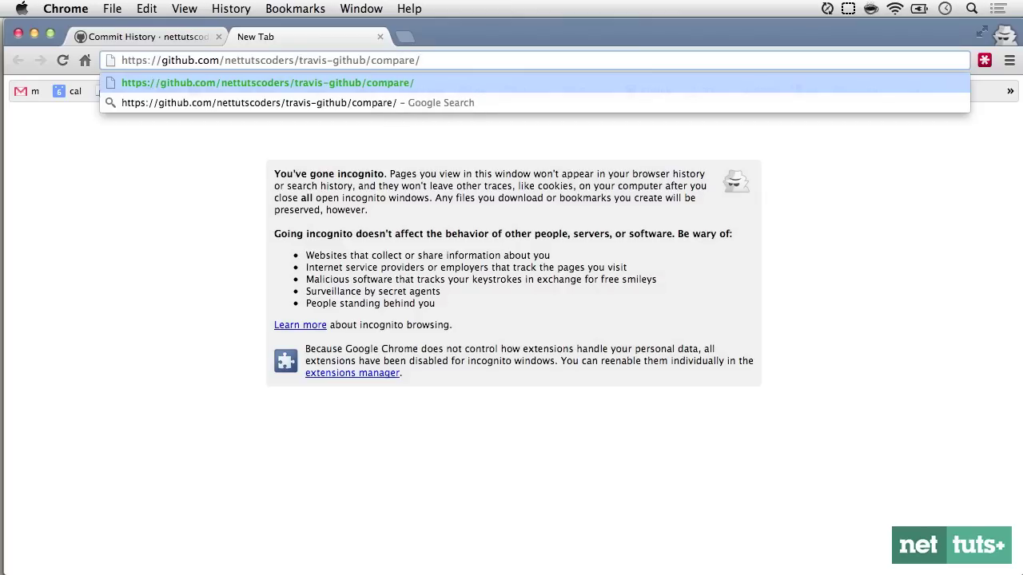
# Copy the SHA of the Merge pull request #1 commit and add it to the compare address, followed by "..."
pyautogui.click(178, 38)
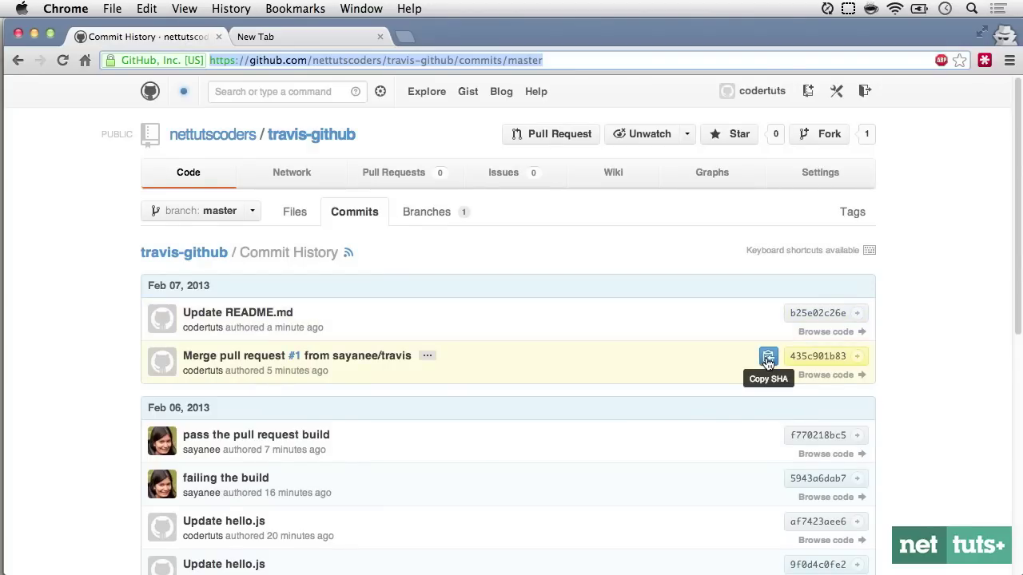
pyautogui.click(768, 359)
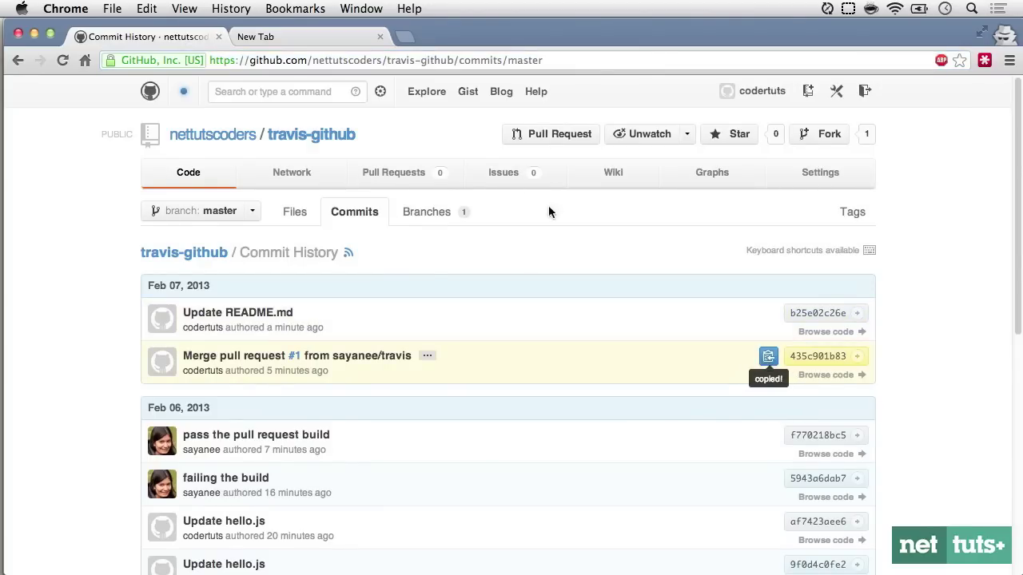
pyautogui.click(255, 37)
pyautogui.press('super+v')
pyautogui.write('...')
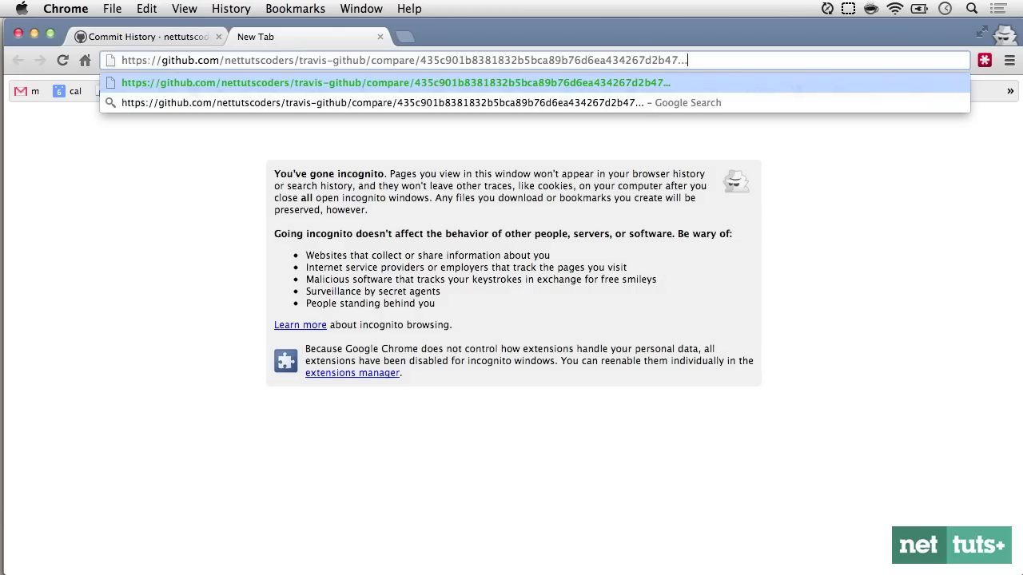
# Append the SHA of the Update README.md commit to the compare address and load the comparison
pyautogui.click(178, 38)
pyautogui.click(768, 317)
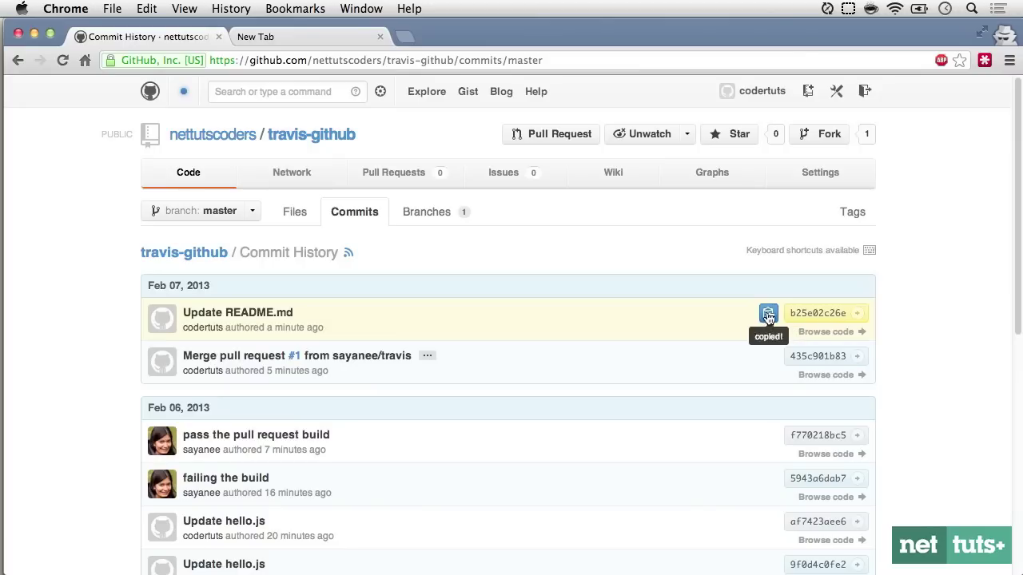
pyautogui.click(376, 38)
pyautogui.press('super+v')
pyautogui.press('Return')
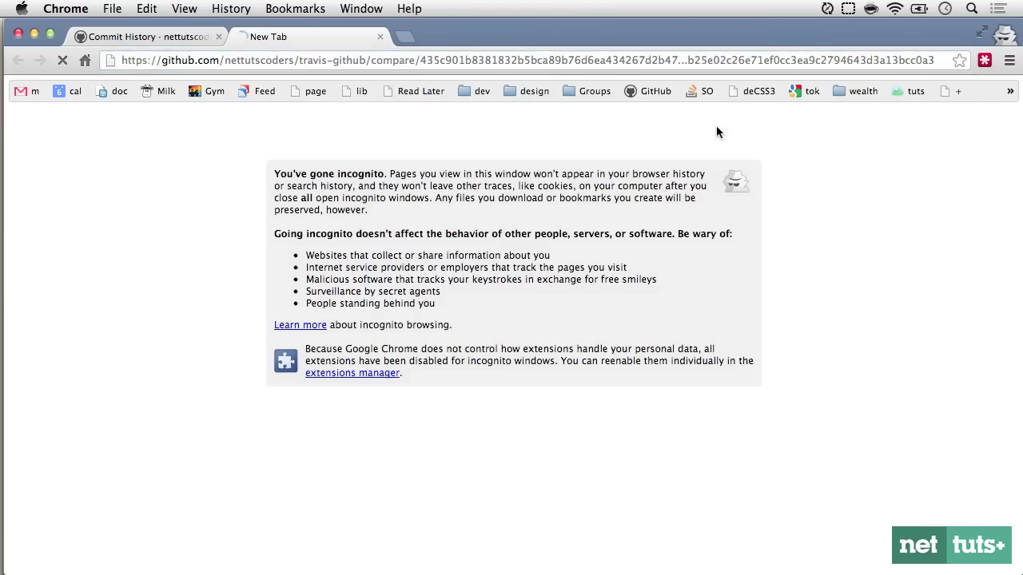
# Examine the added and removed lines of README.md in the comparison
pyautogui.scroll(-10, 291, 301)
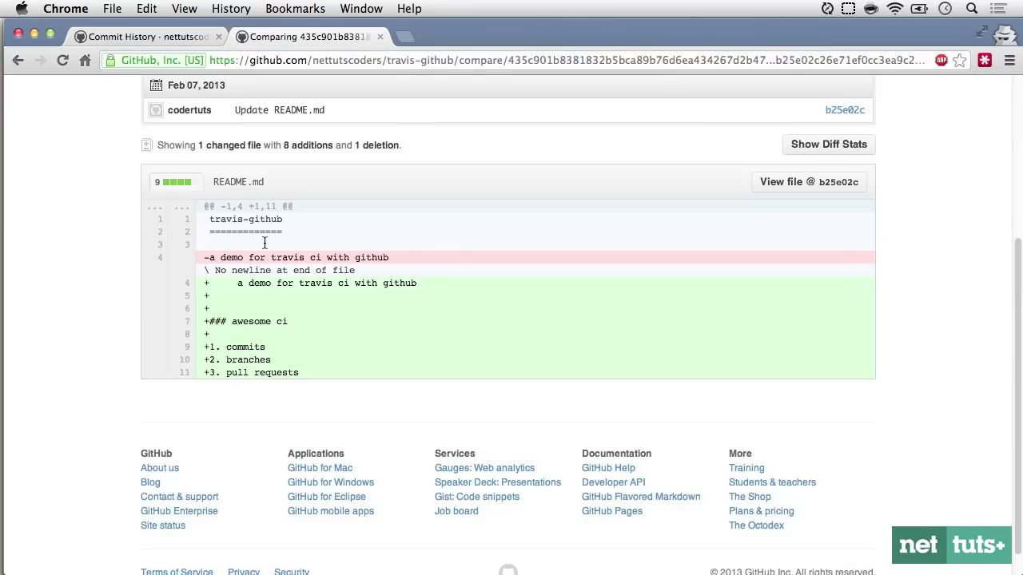
pyautogui.scroll(1, 493, 268)
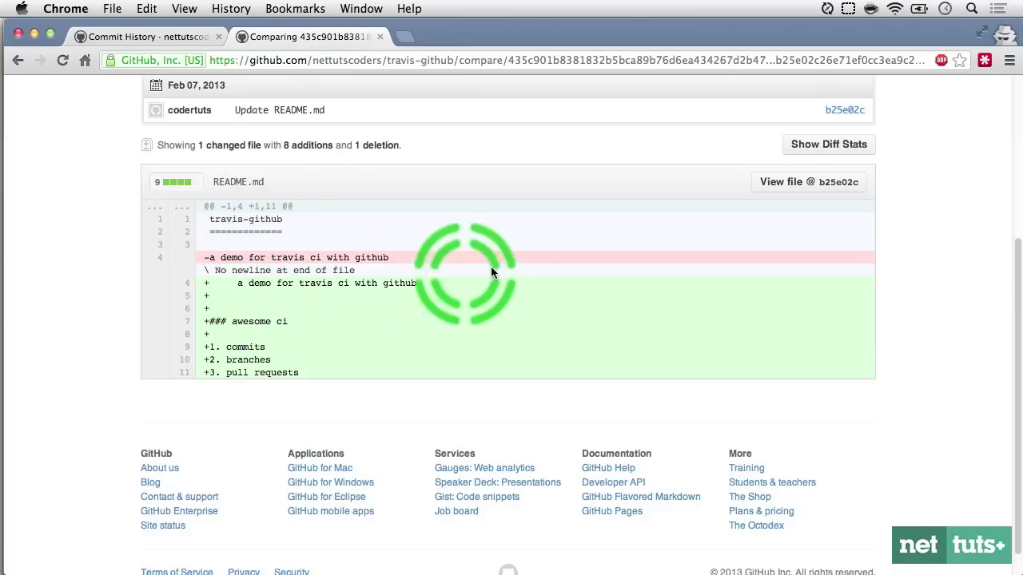
pyautogui.scroll(5, 494, 273)
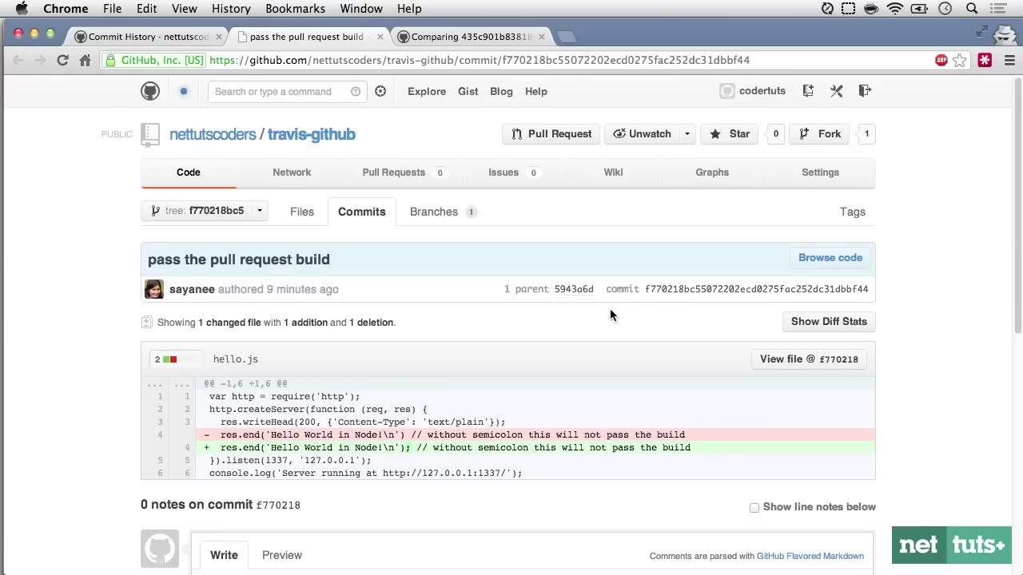
# Add the line note "inline comments!" to the removed line 4 of hello.js in the pass the pull request build commit
pyautogui.scroll(-2, 609, 315)
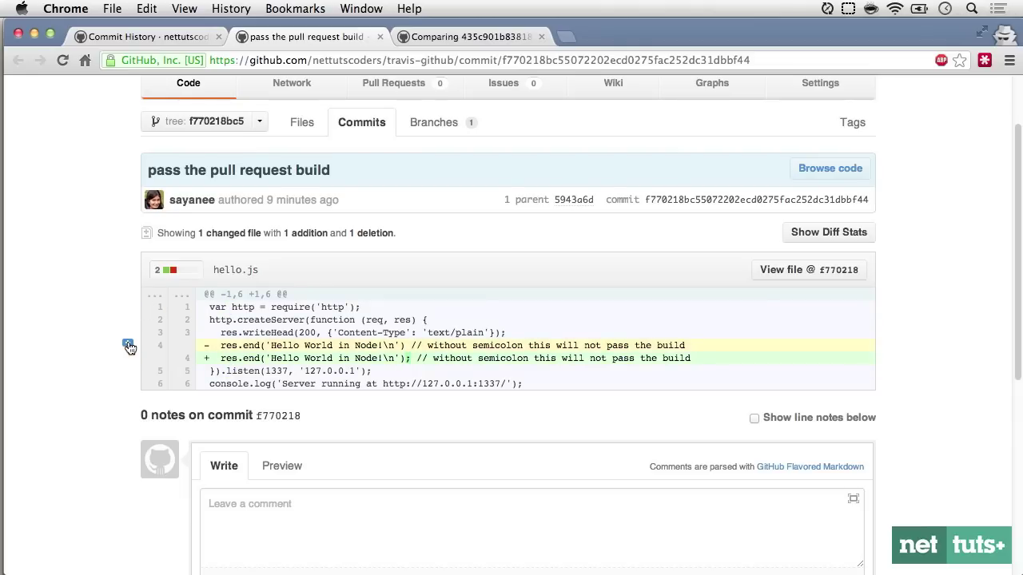
pyautogui.click(128, 346)
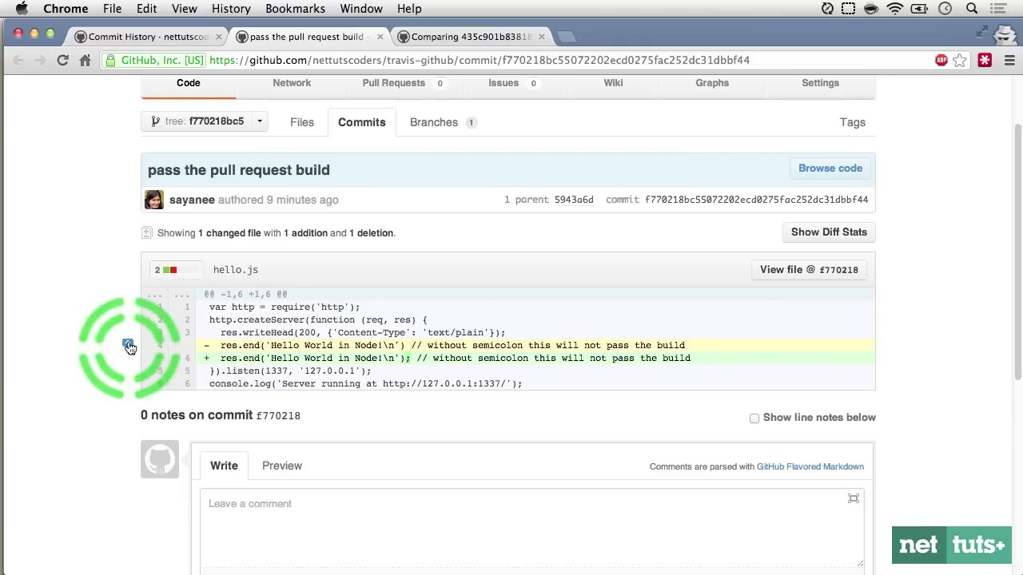
pyautogui.write('in')
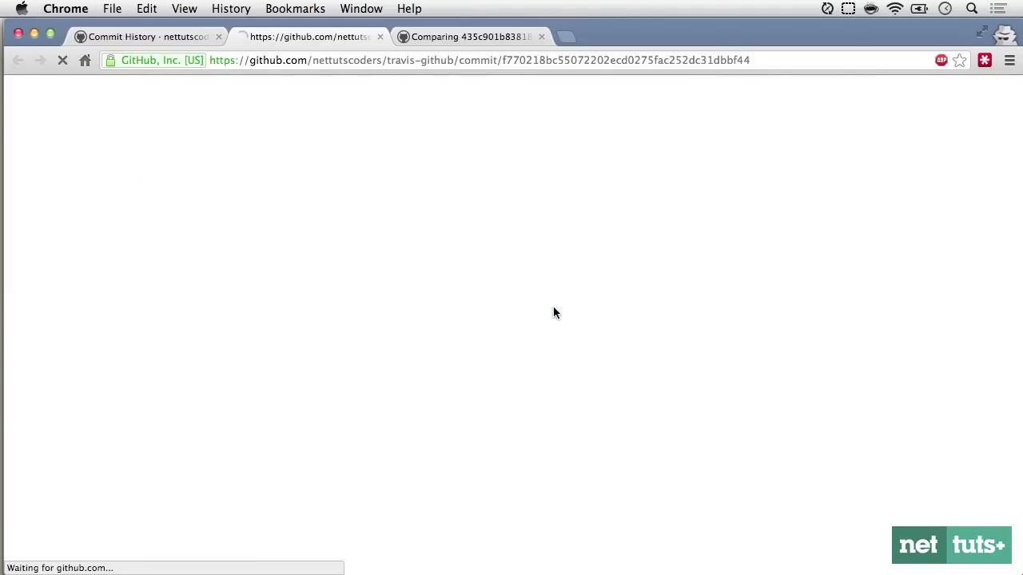
# Hide and show the inline notes repeatedly in the hello.js diff of the commit
pyautogui.click(647, 360)
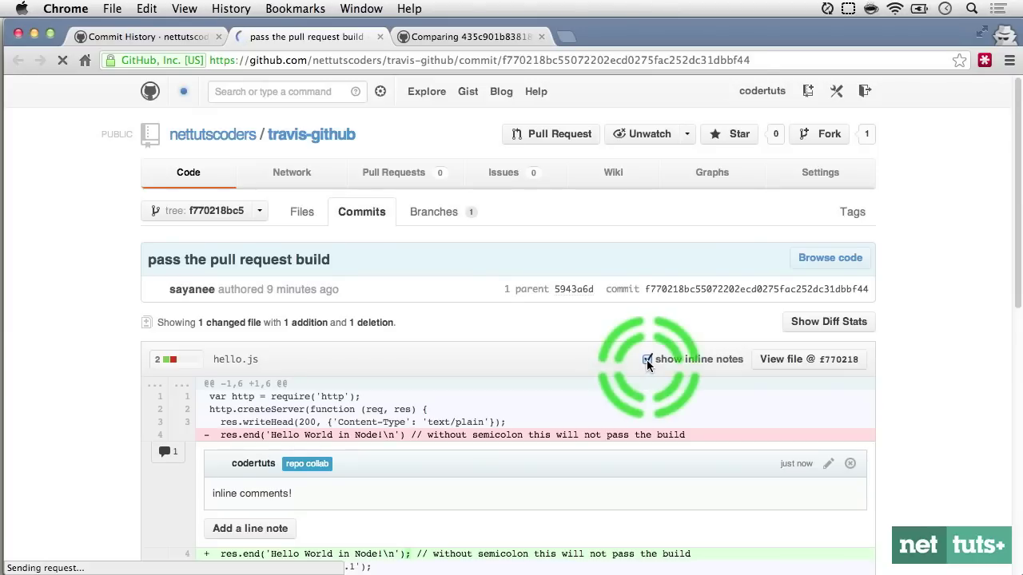
pyautogui.scroll(-4, 677, 361)
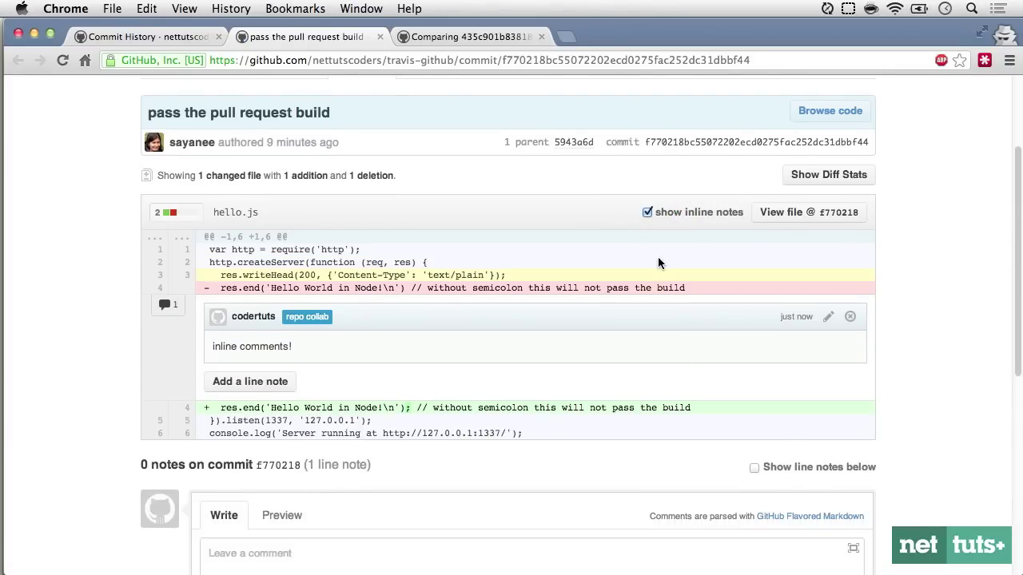
pyautogui.click(646, 212)
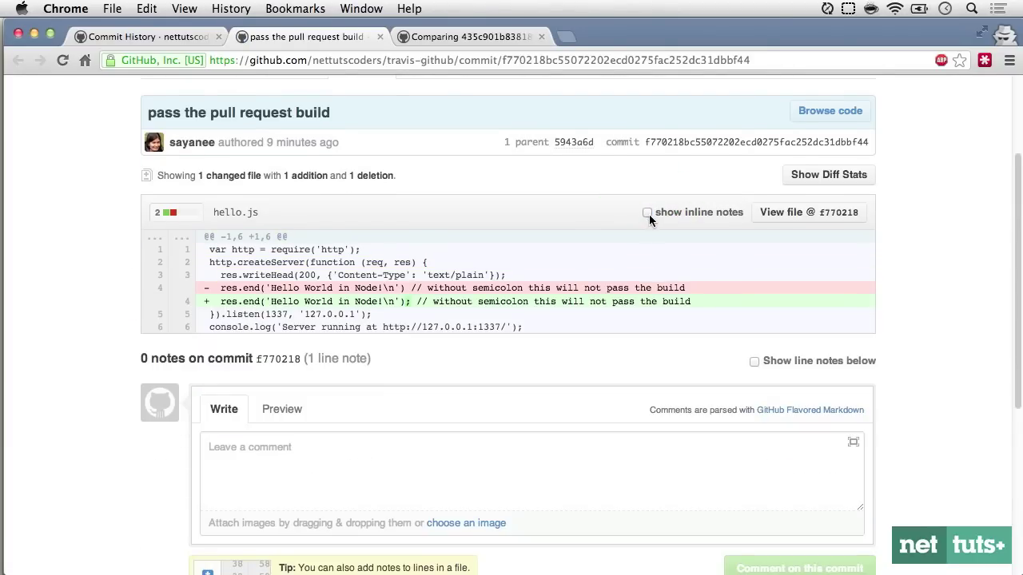
pyautogui.click(646, 213)
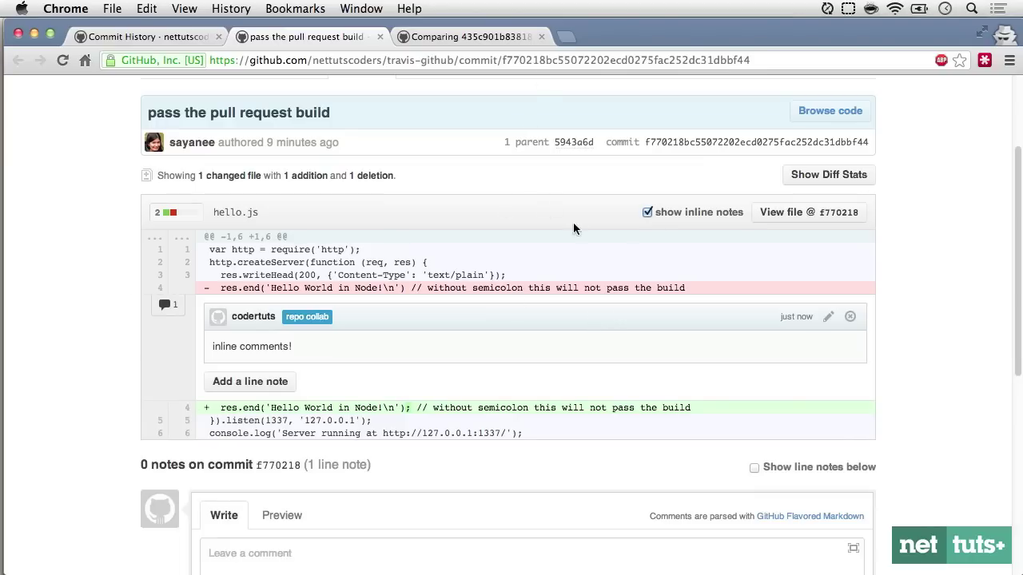
pyautogui.click(646, 213)
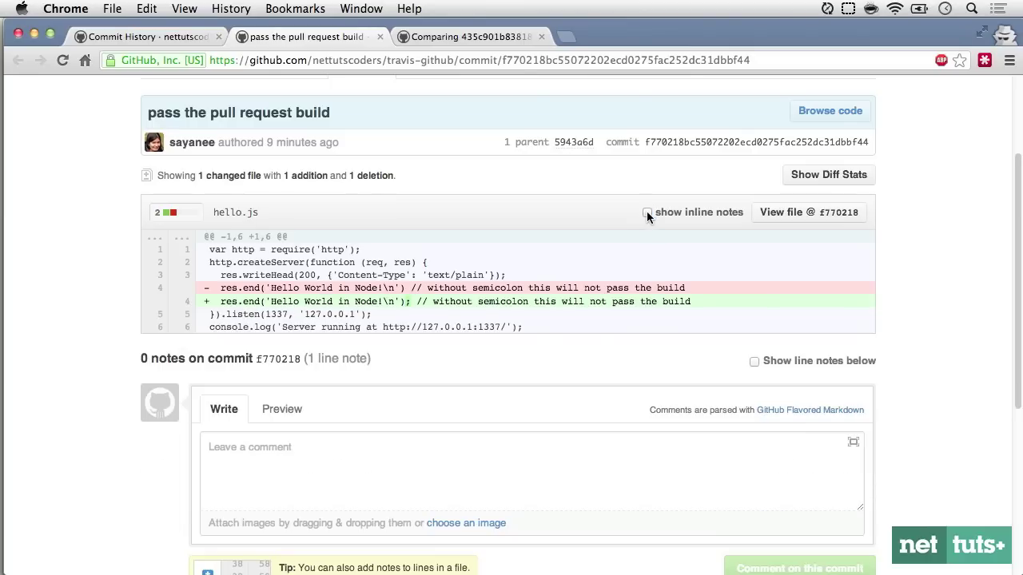
pyautogui.click(646, 213)
# Reload the README.md comparison with ?w=1 appended to its address to ignore whitespace changes, and inspect the indented demo line
pyautogui.hotkey('ctrl', 'Tab')
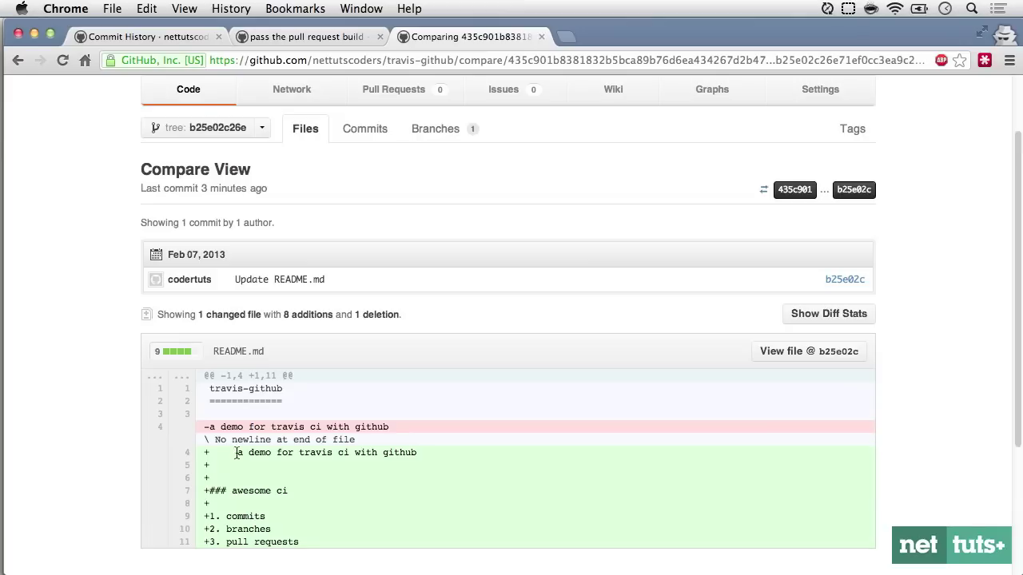
pyautogui.click(243, 452)
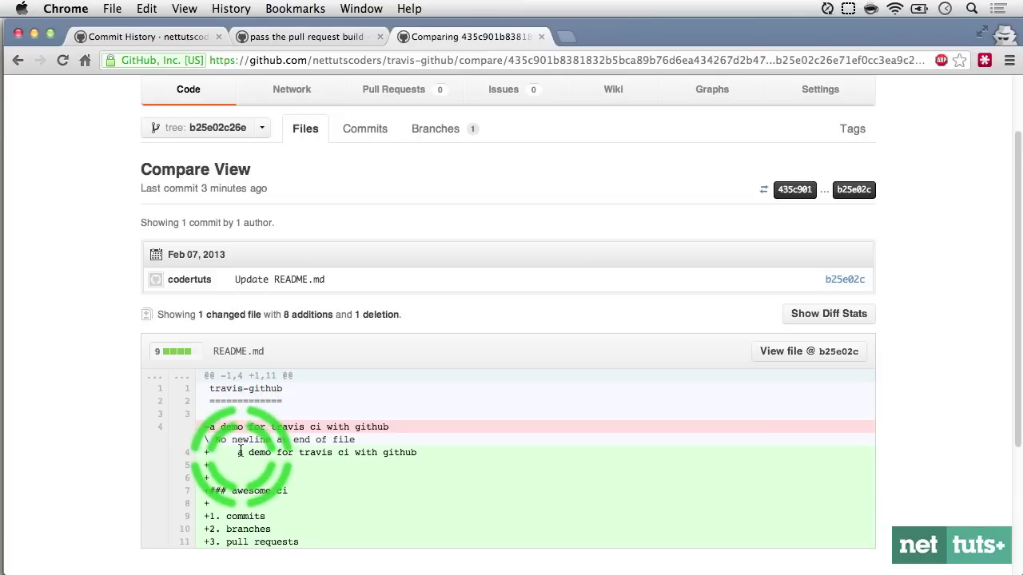
pyautogui.click(206, 427)
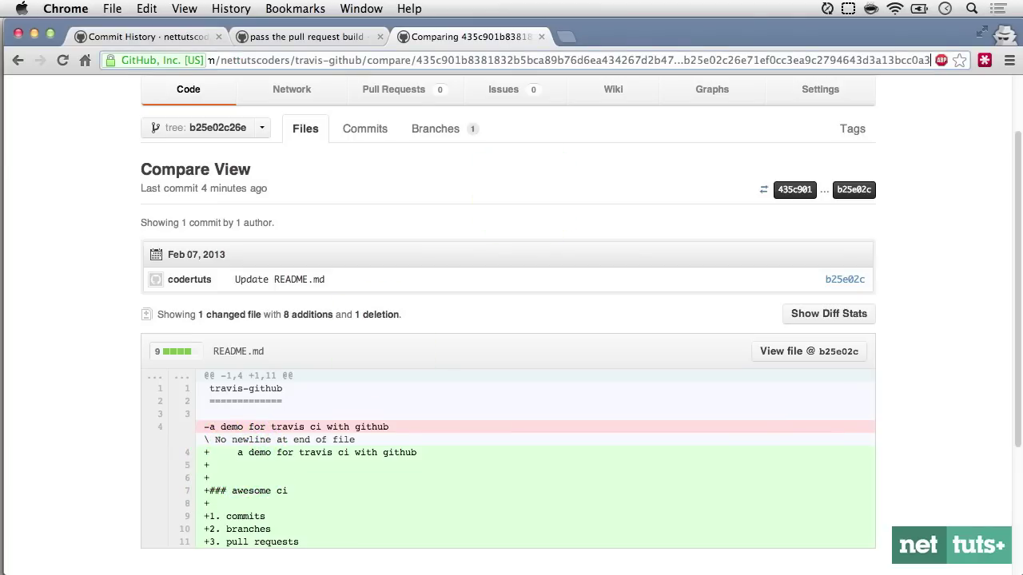
pyautogui.click(930, 62)
pyautogui.write('?')
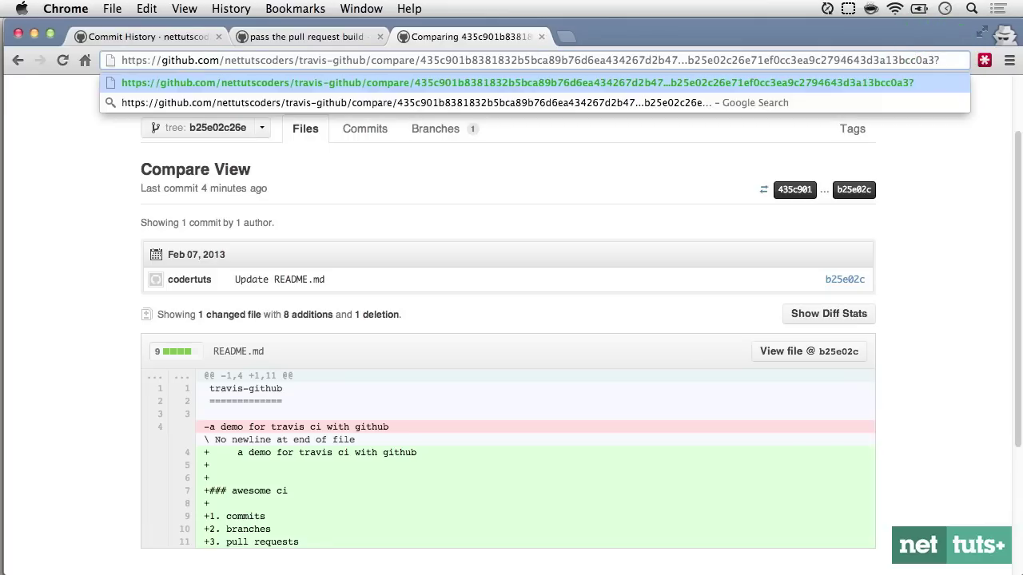
pyautogui.write('w=1')
pyautogui.press('Return')
pyautogui.scroll(-3, 321, 423)
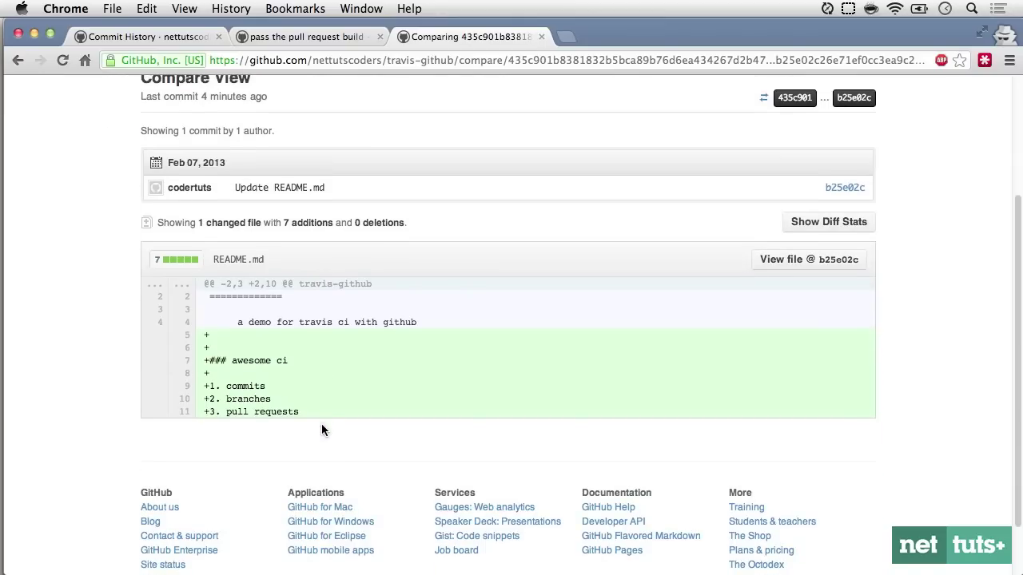
pyautogui.click(227, 320)
pyautogui.click(230, 322)
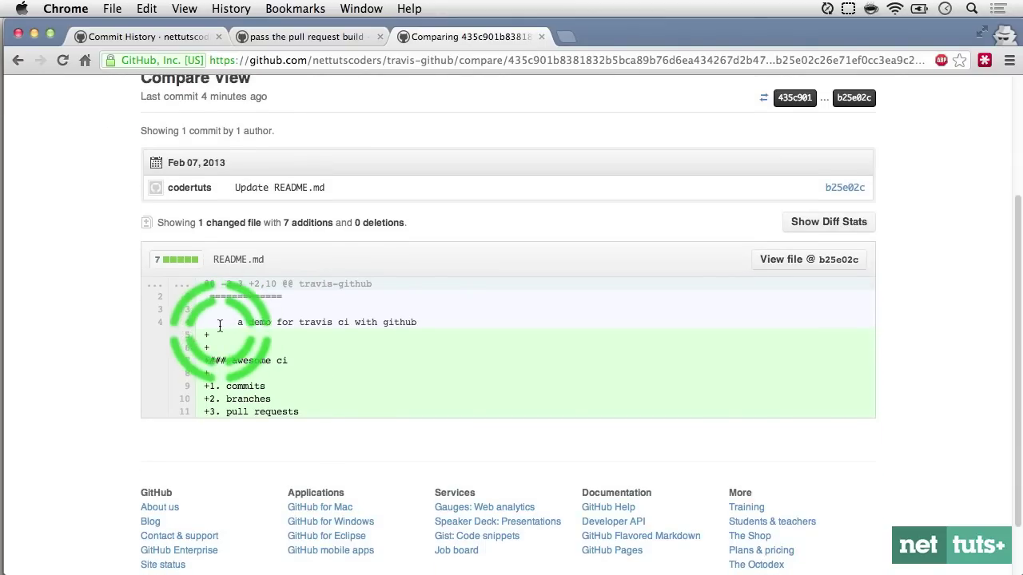
# Replace the ?w=1 ending of the comparison address with .diff and load the plain-text diff
pyautogui.click(824, 54)
pyautogui.press('Right')
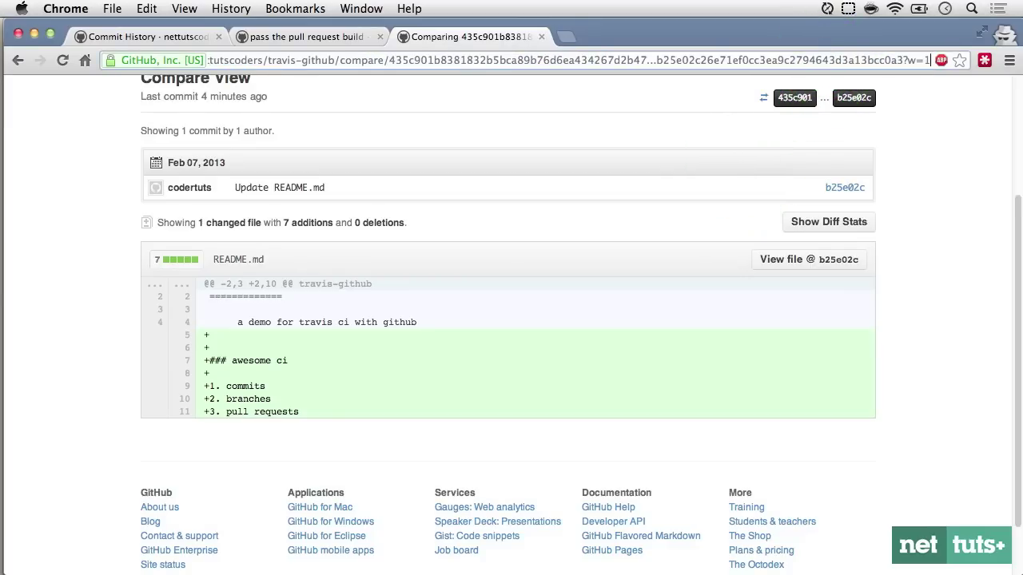
pyautogui.click(919, 60)
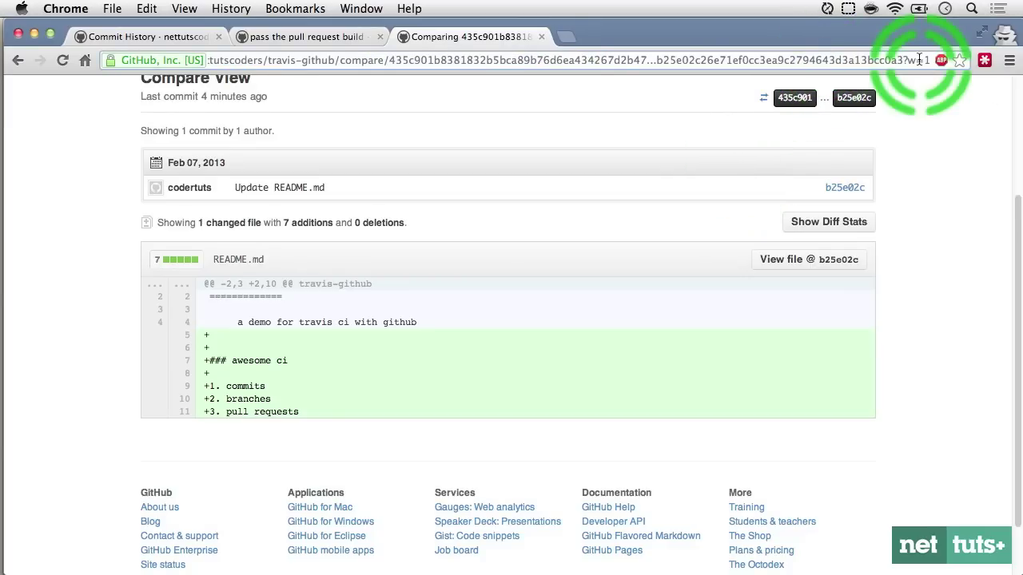
pyautogui.press('BackSpace')
pyautogui.press('BackSpace')
pyautogui.press('BackSpace')
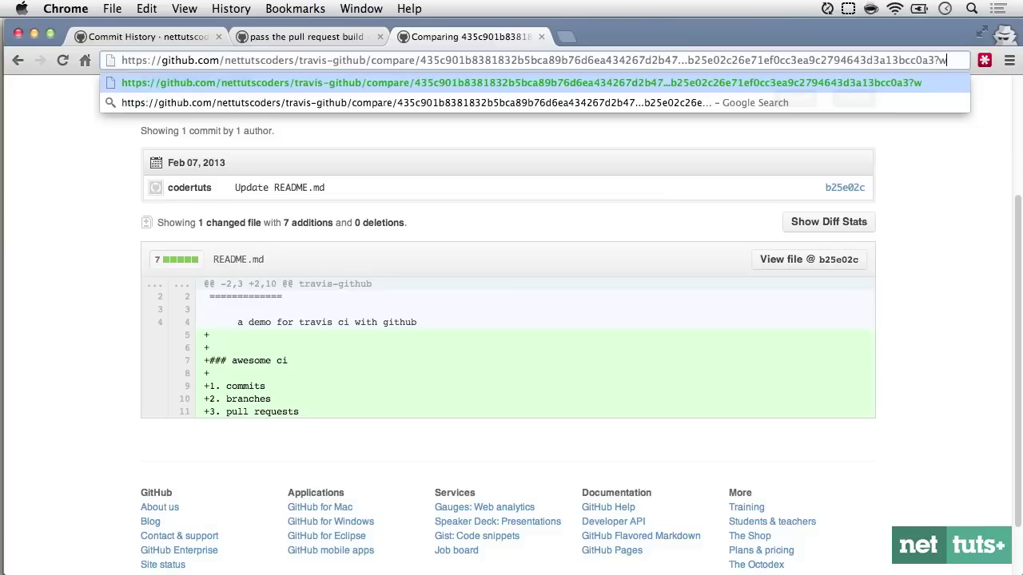
pyautogui.press('BackSpace')
pyautogui.write('.diff')
pyautogui.press('Return')
pyautogui.click(80, 122)
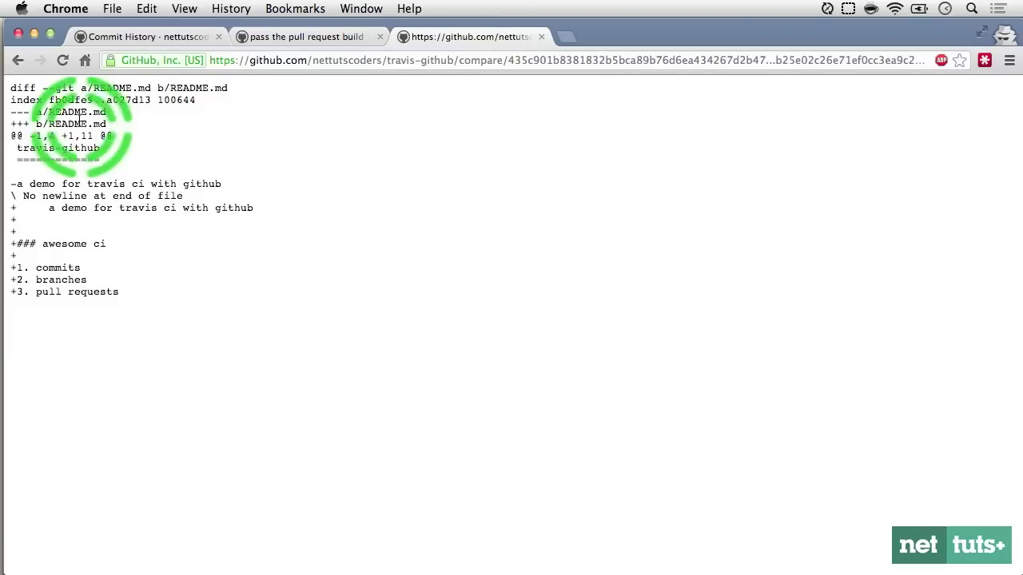
# Replace the diff extension at the end of the comparison address with the one for the patch format
pyautogui.press('super+l')
pyautogui.press('Right')
pyautogui.press('BackSpace')
pyautogui.press('BackSpace')
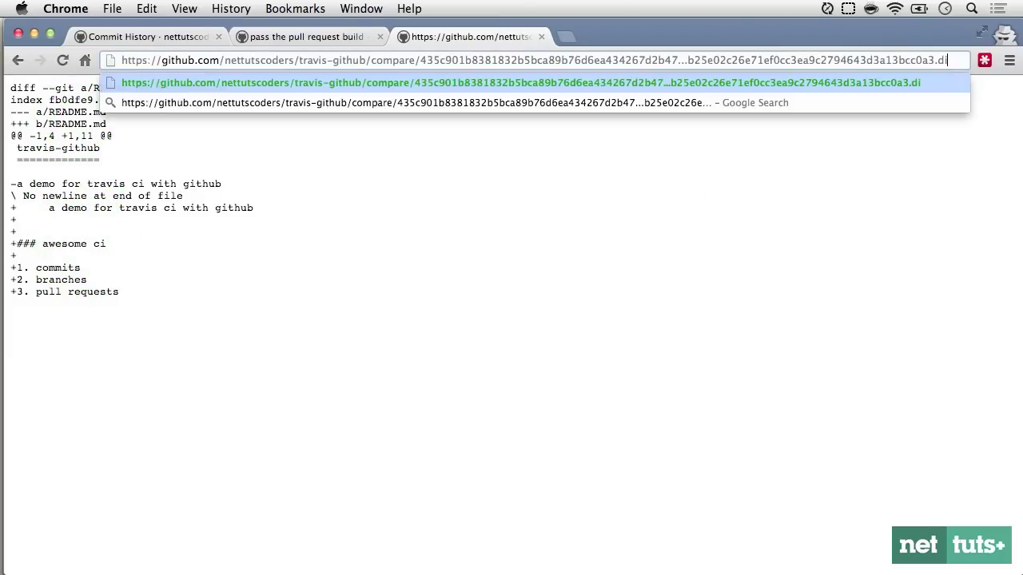
pyautogui.press('BackSpace')
pyautogui.press('BackSpace')
pyautogui.write('pat')
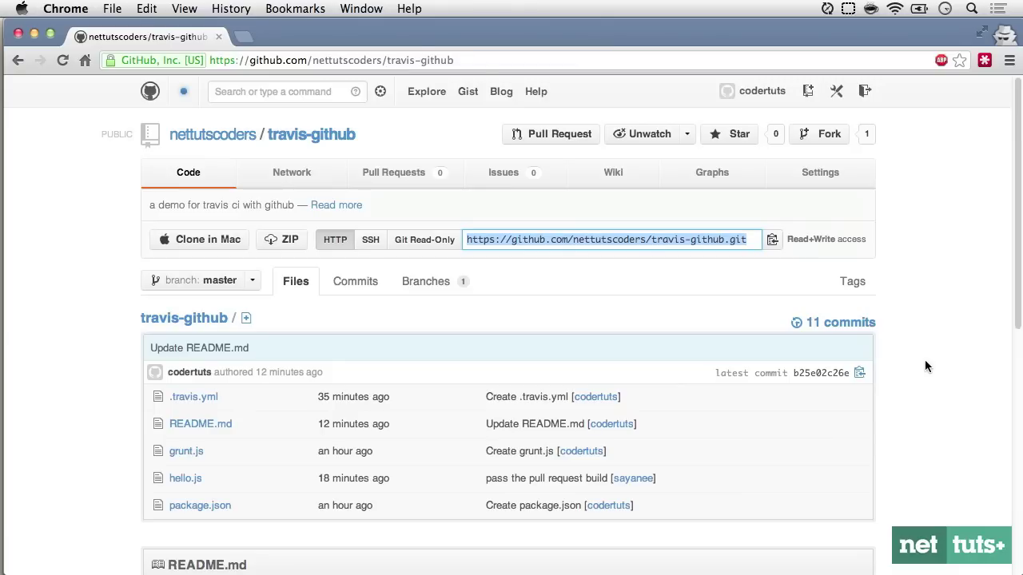
# Create and save a travis-github wiki page titled Project Wiki with the content "hello docs!"
pyautogui.click(616, 179)
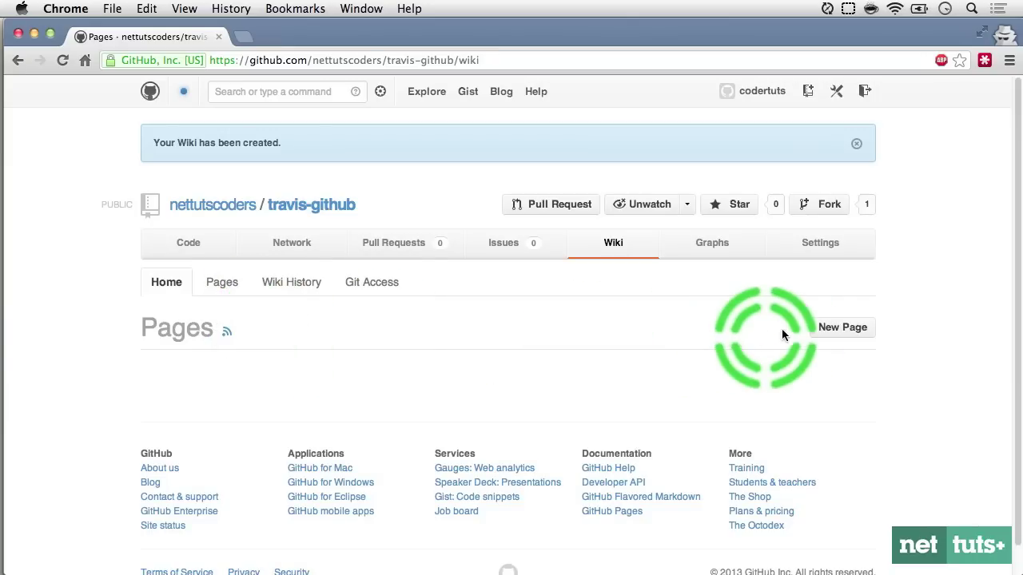
pyautogui.click(826, 329)
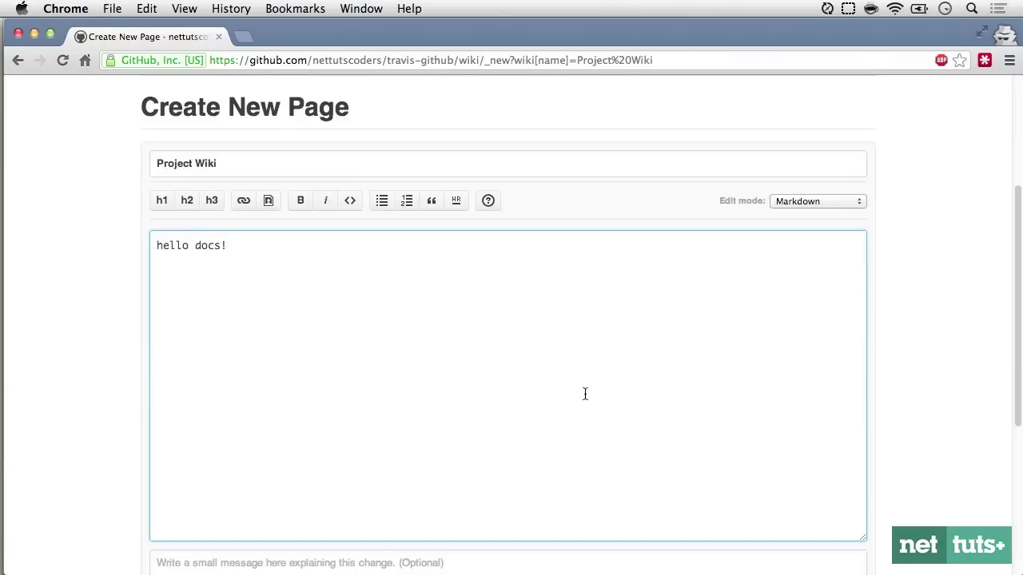
pyautogui.scroll(-5, 584, 392)
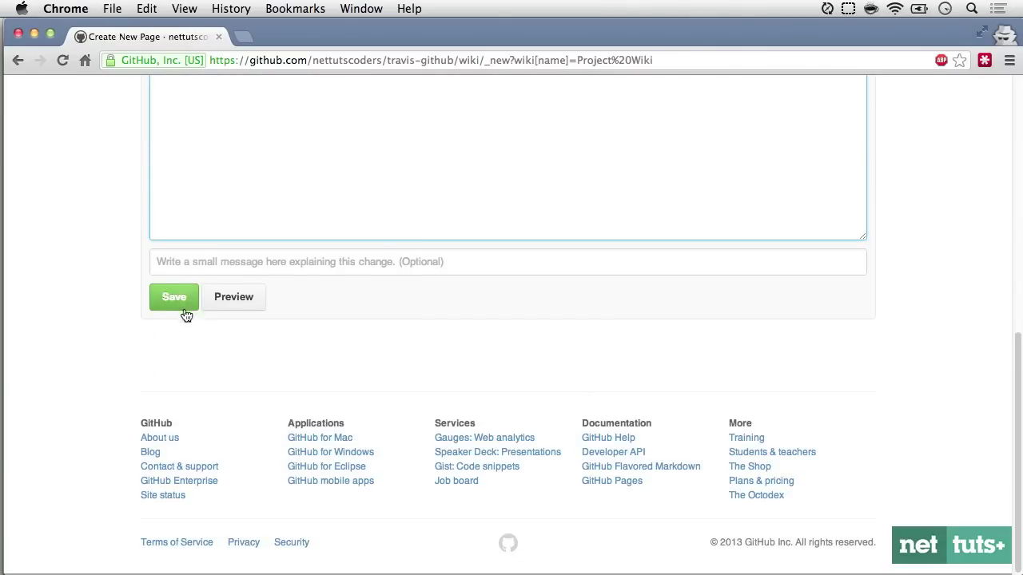
pyautogui.click(181, 305)
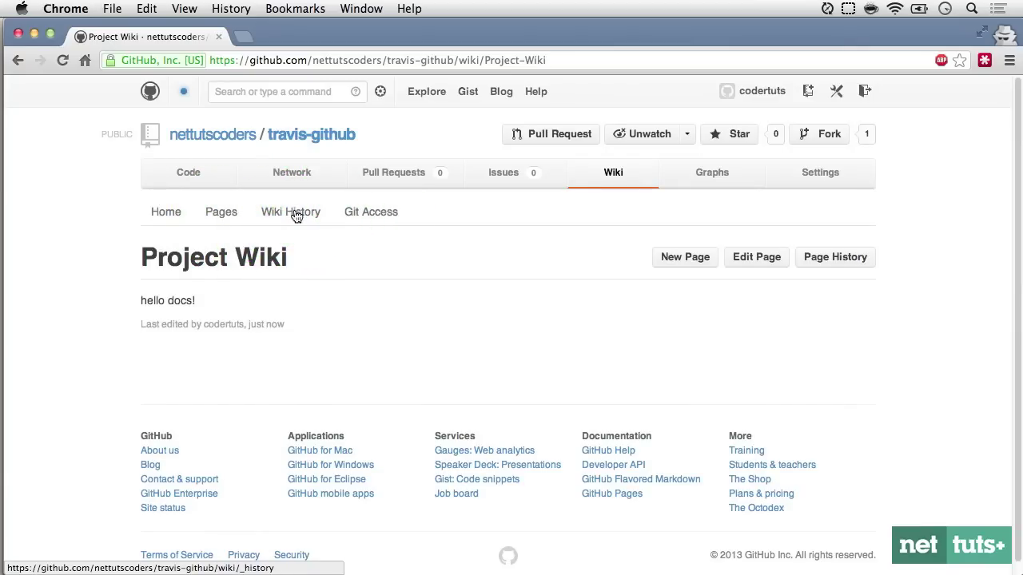
# View the wiki's Git Access information and select the clone address of the wiki repository
pyautogui.click(217, 216)
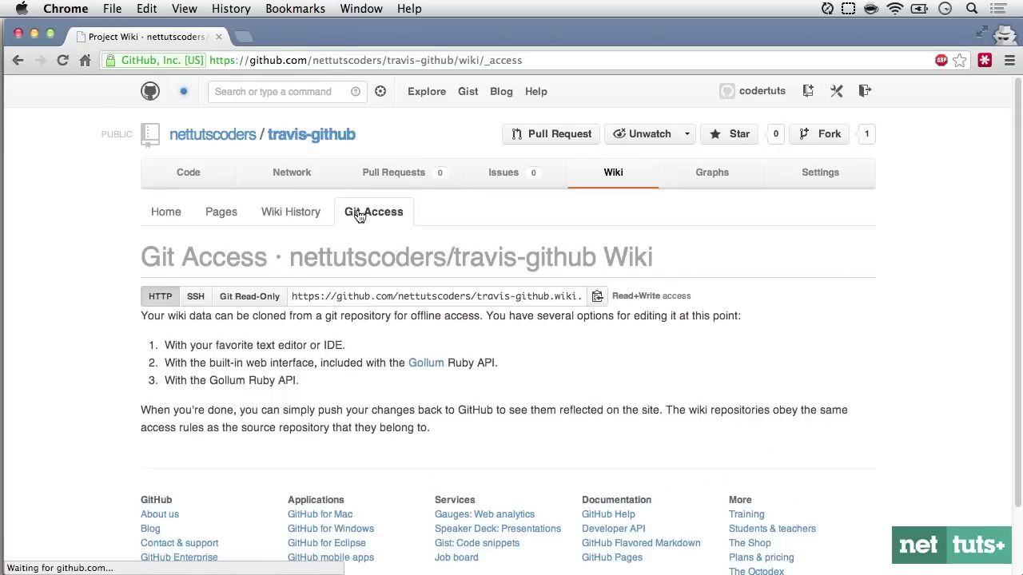
pyautogui.click(396, 298)
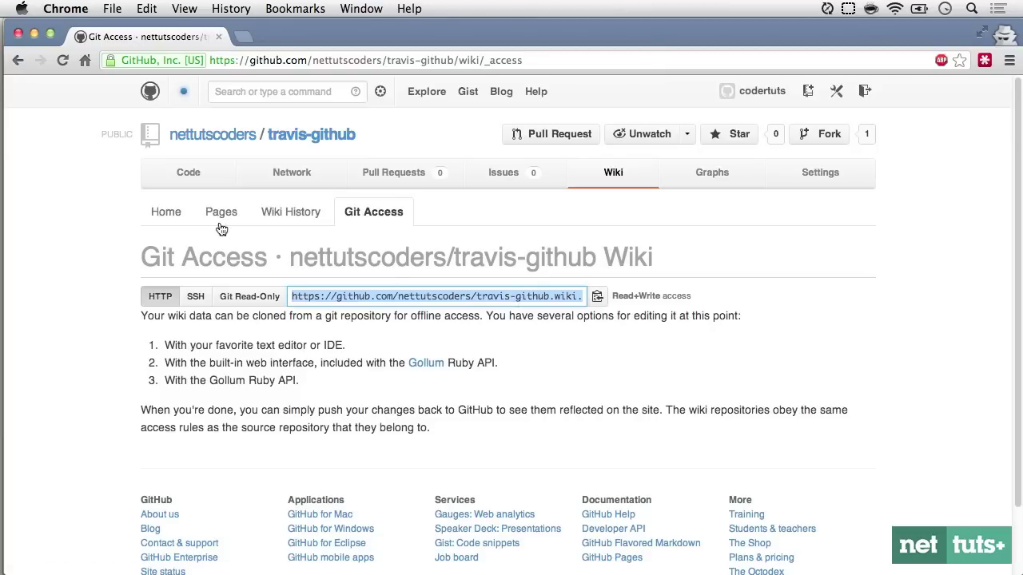
pyautogui.click(193, 183)
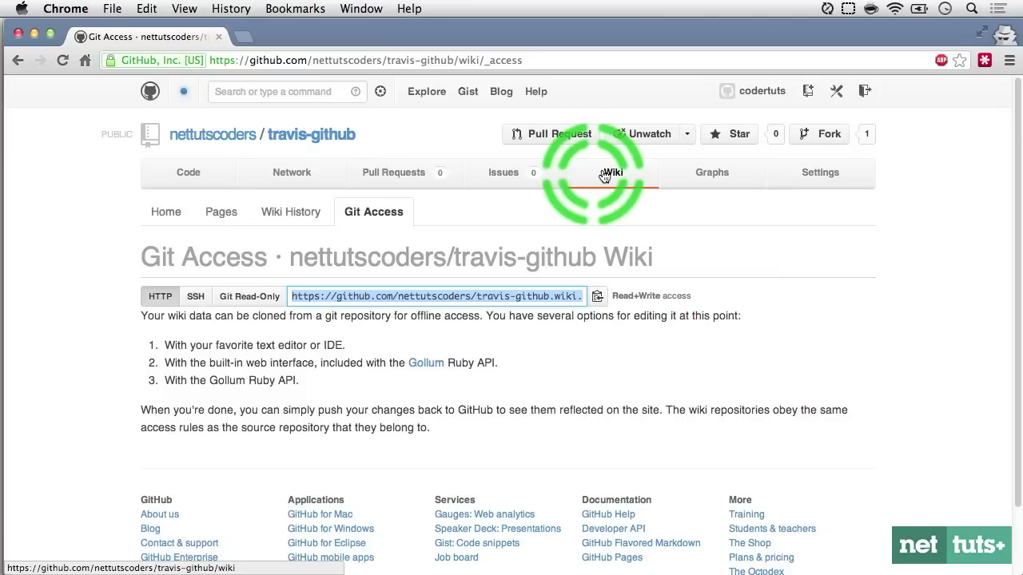
pyautogui.click(554, 304)
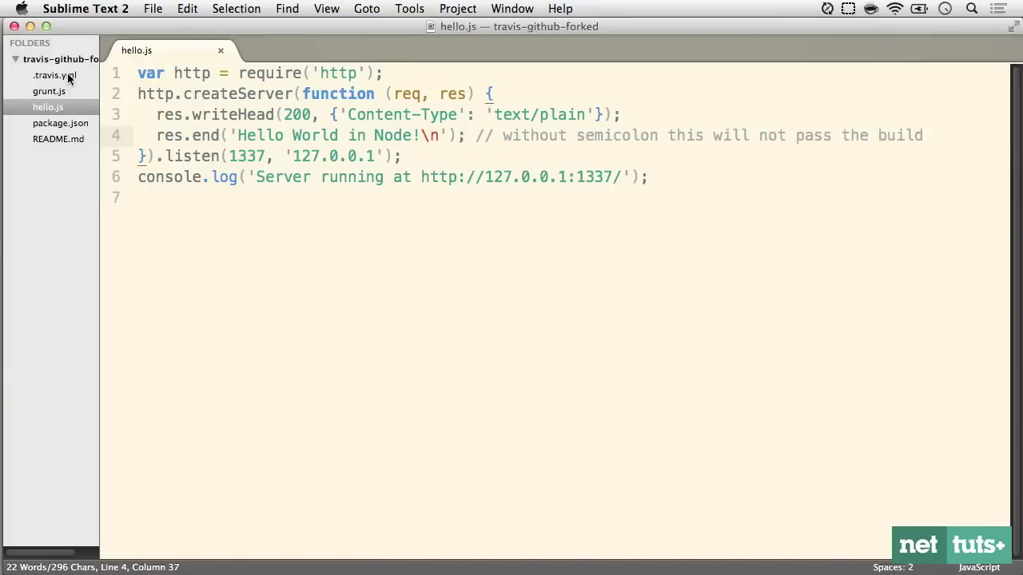
# Add a git section with "submodules: false" below the node_js version in .travis.yml and save the file
pyautogui.click(64, 75)
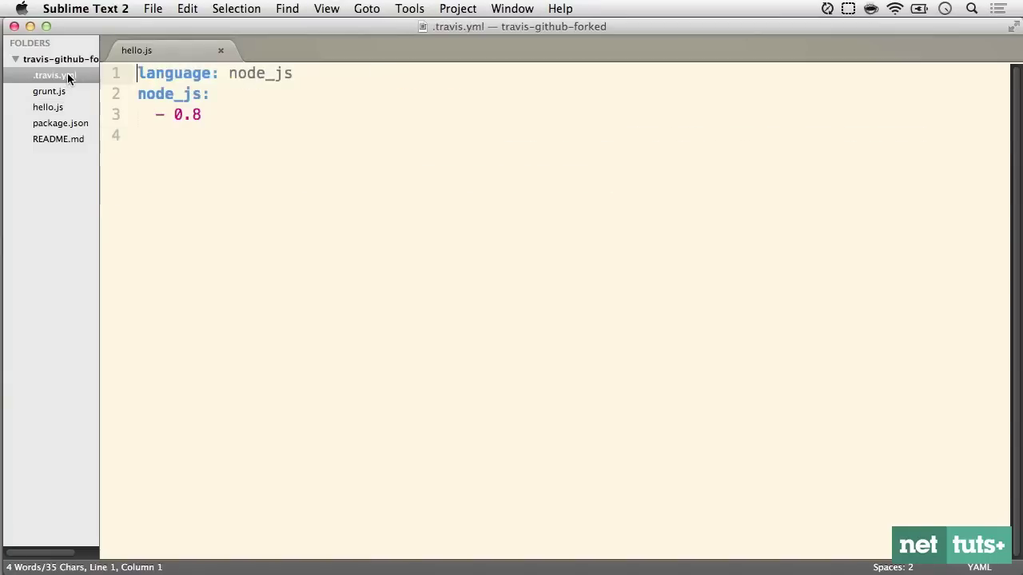
pyautogui.click(215, 114)
pyautogui.press('Return')
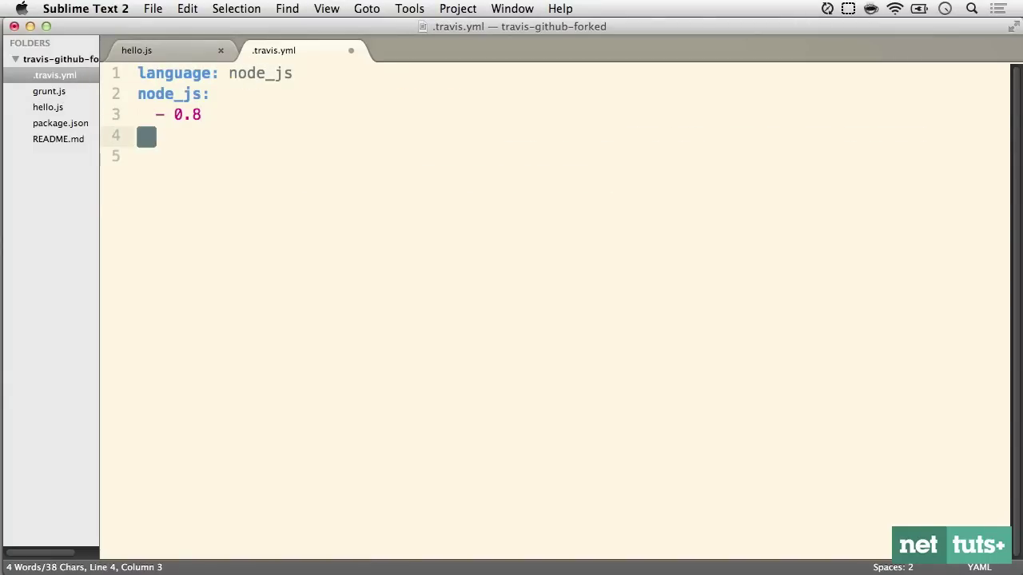
pyautogui.press('BackSpace')
pyautogui.write('git:   submodules: false')
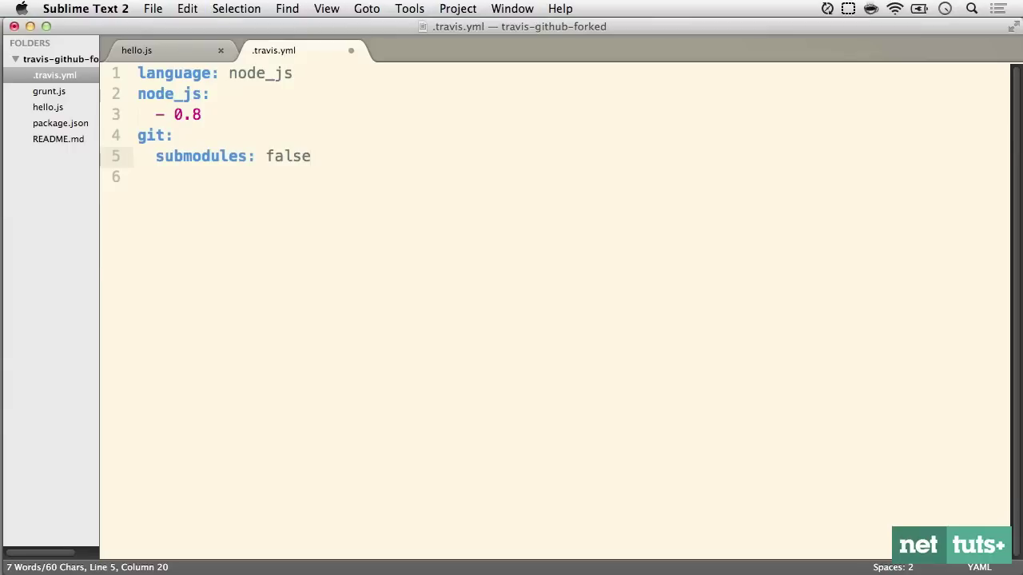
pyautogui.press('super+s')
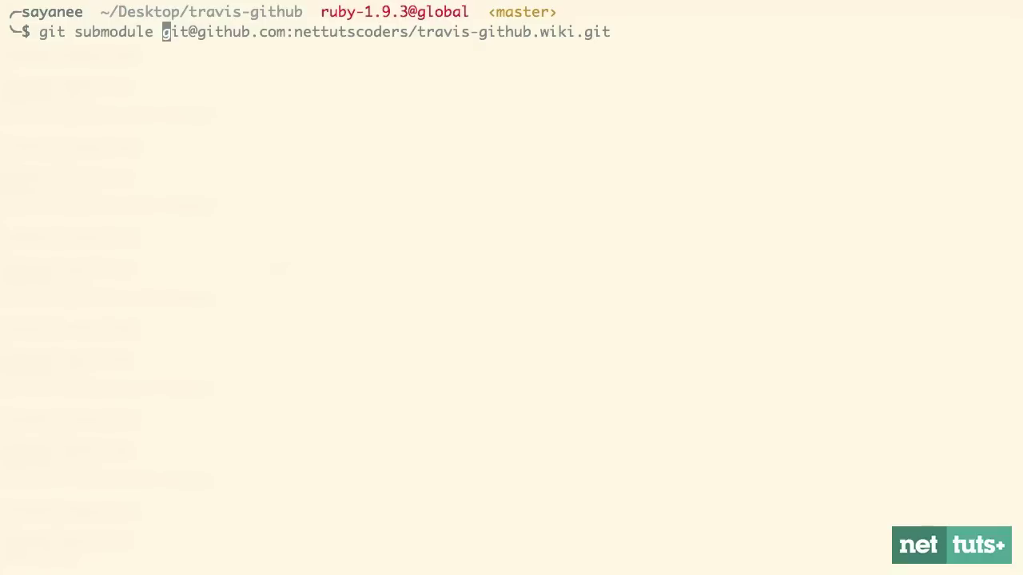
pyautogui.write('add')
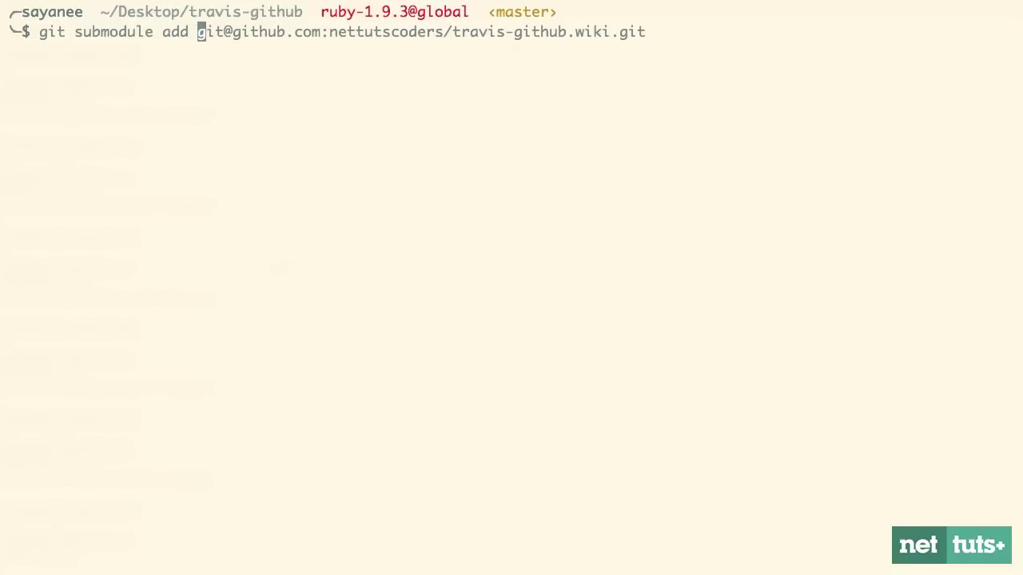
pyautogui.click(598, 36)
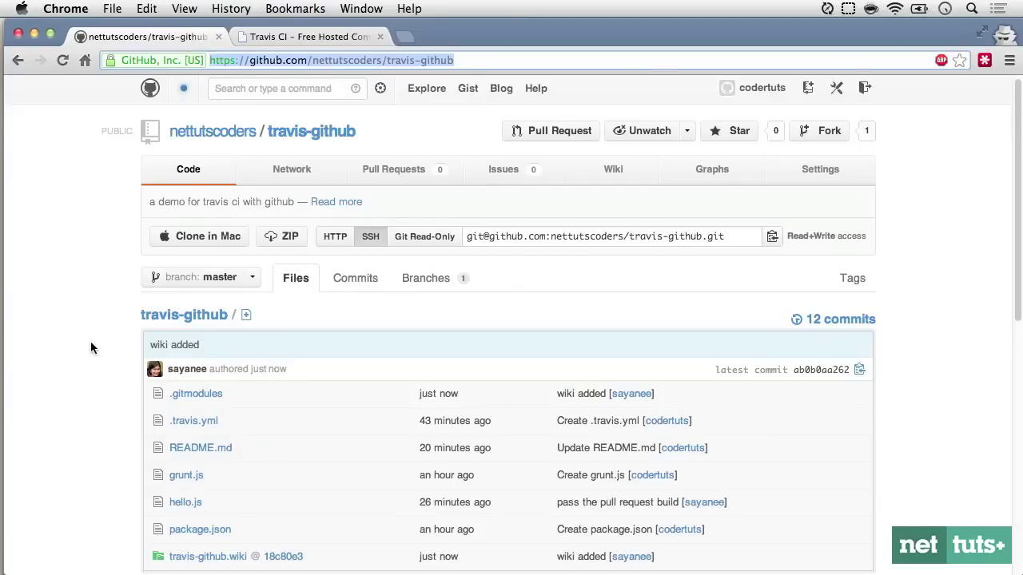
# Look through the files of the travis-github repository and open the travis-github.wiki submodule
pyautogui.scroll(-2, 91, 341)
pyautogui.scroll(-3, 91, 341)
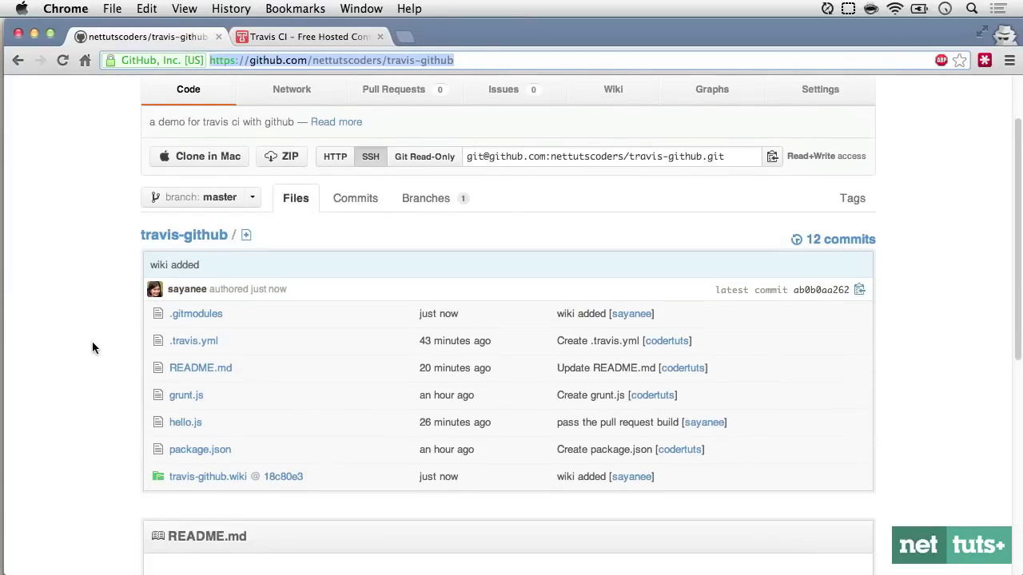
pyautogui.click(195, 472)
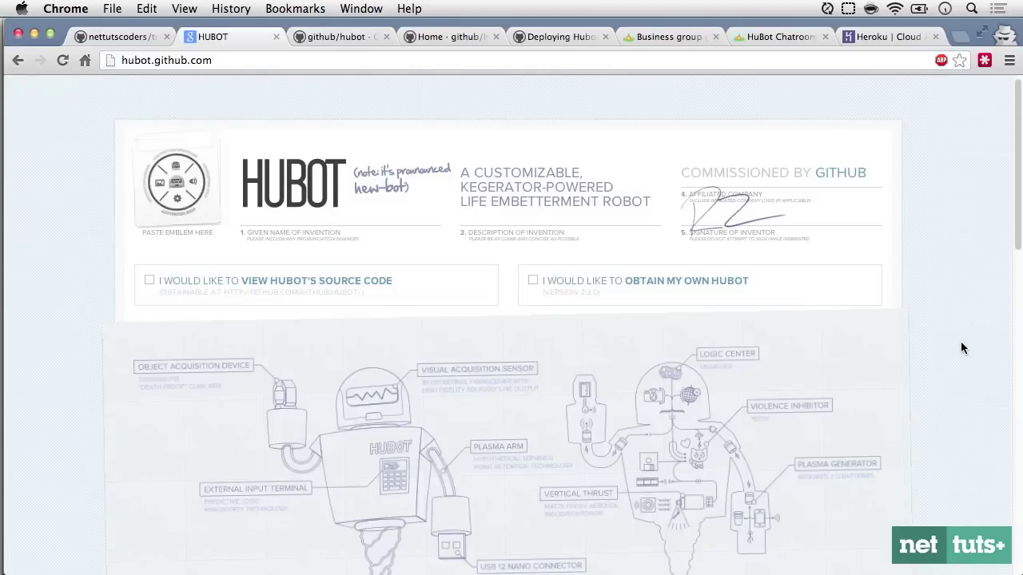
# View the HUBOT home page, close it and bring up the Heroku website
pyautogui.click(297, 182)
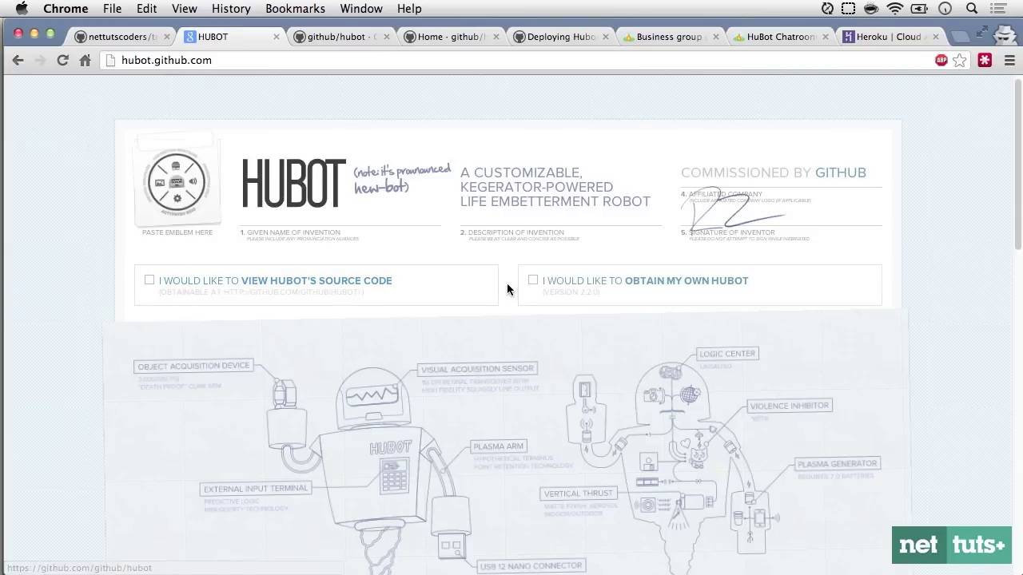
pyautogui.press('super+w')
pyautogui.click(887, 36)
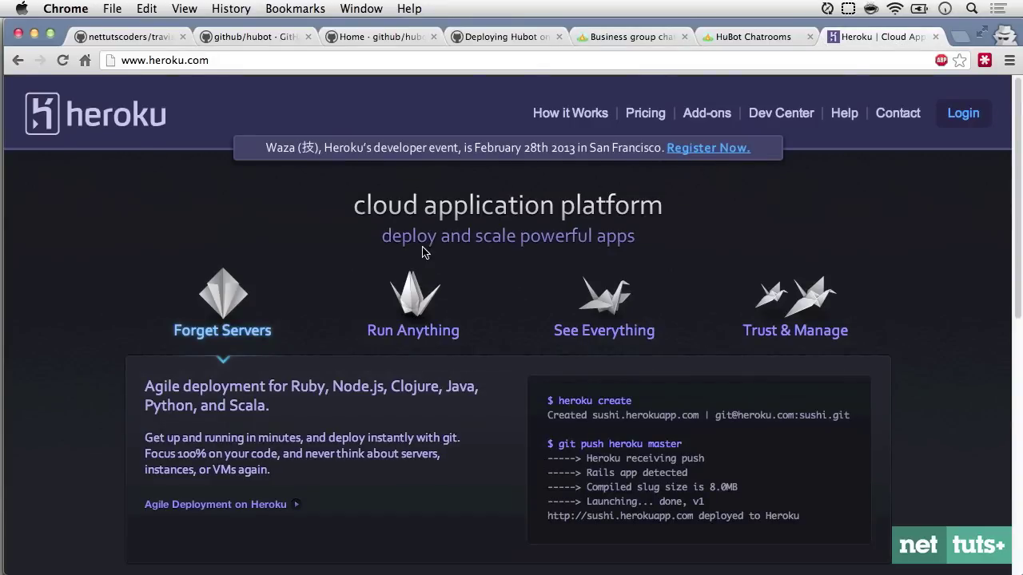
# Examine the built-in and third-party adapters listed on the home page of the Hubot wiki
pyautogui.click(375, 36)
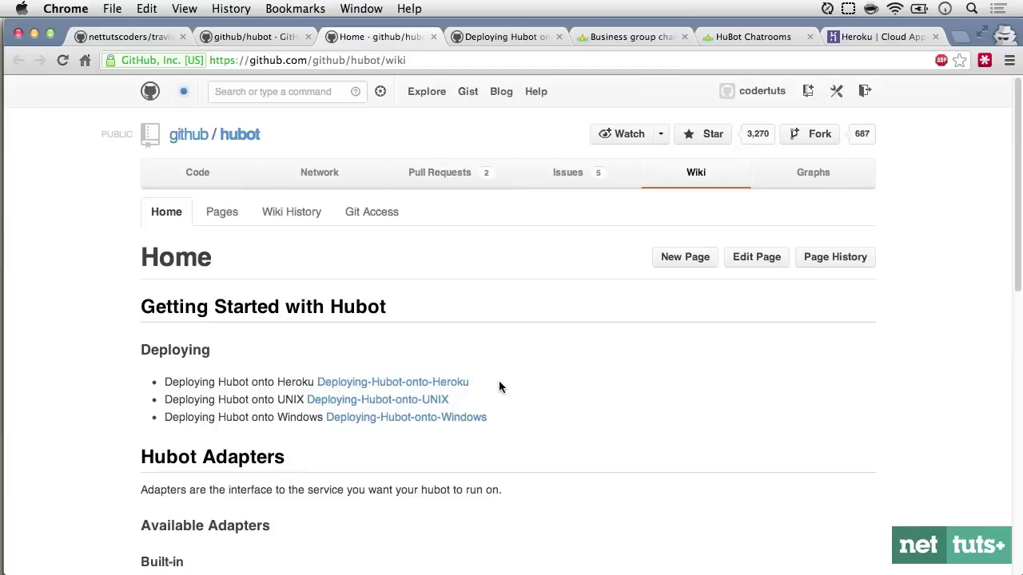
pyautogui.scroll(-5, 499, 384)
pyautogui.scroll(-2, 498, 387)
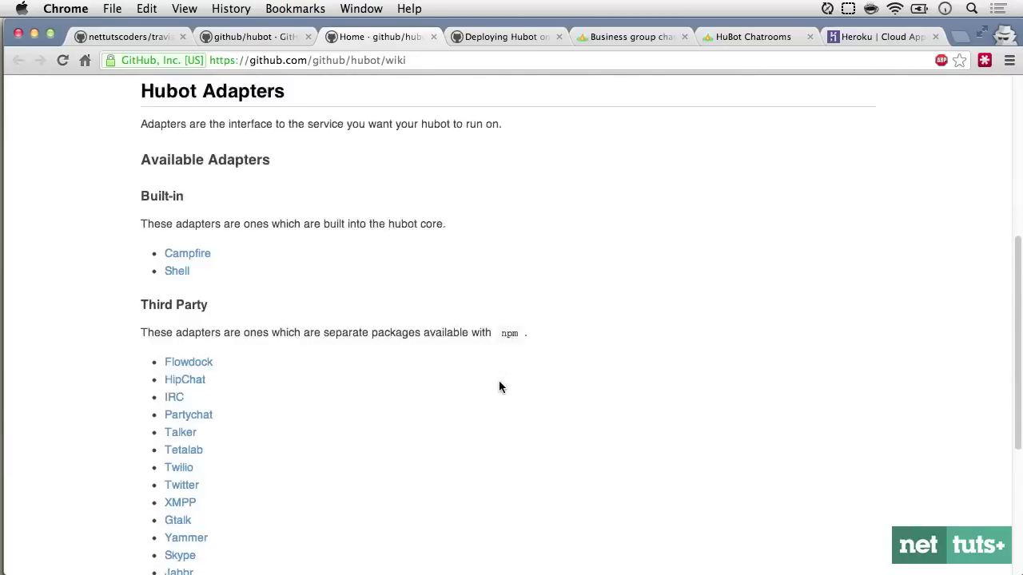
pyautogui.scroll(-1, 498, 387)
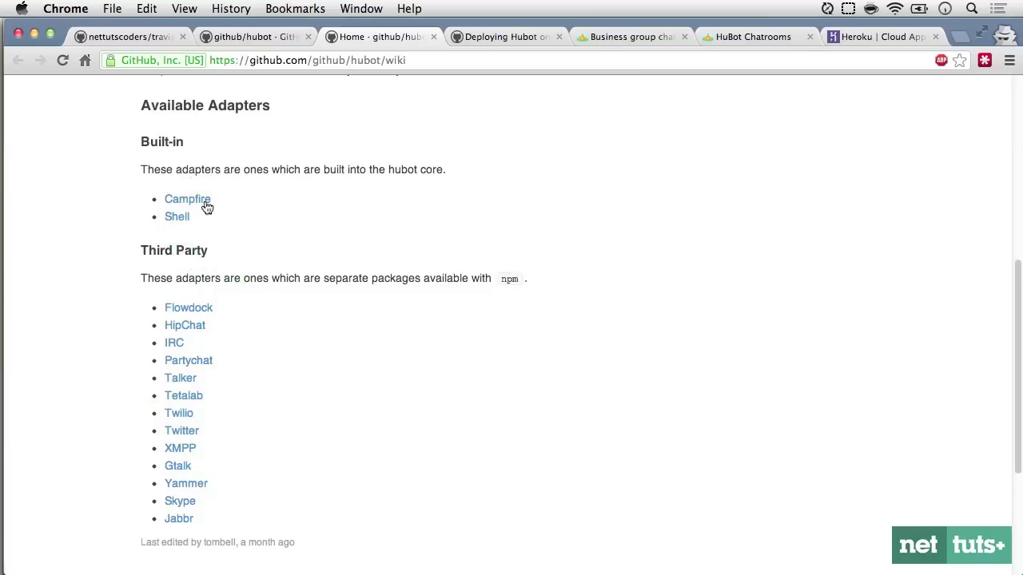
# Close the Hubot wiki home page and read through the Deploying Hubot onto Heroku guide's requirements and setup steps
pyautogui.press('super+w')
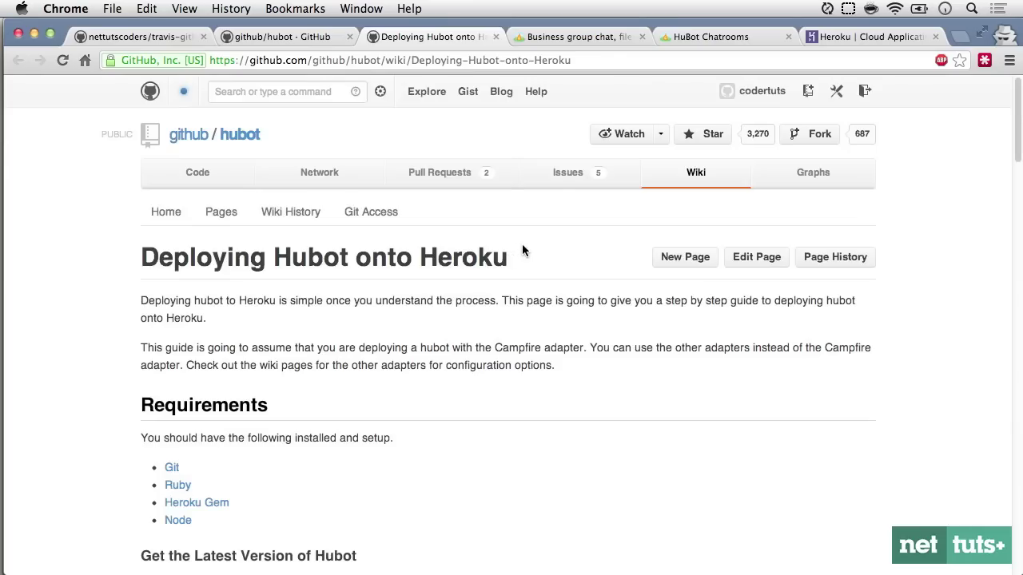
pyautogui.scroll(-3, 532, 241)
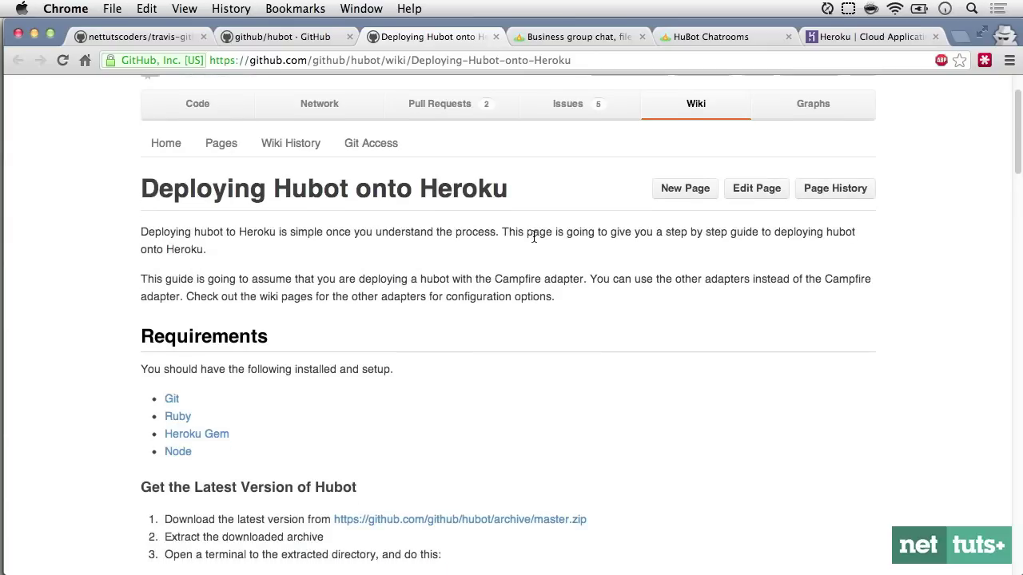
pyautogui.scroll(-1, 533, 240)
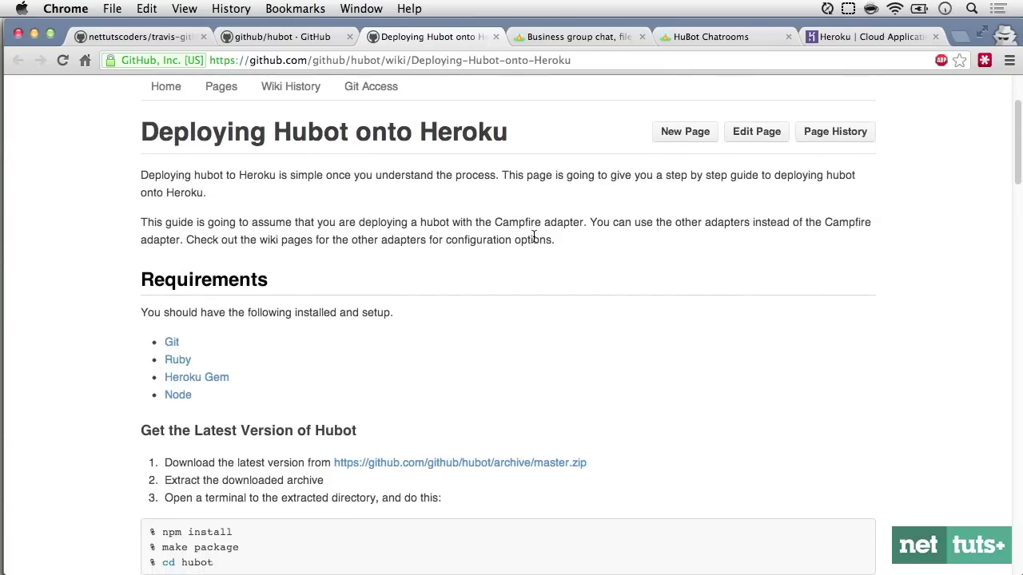
pyautogui.scroll(-1, 532, 237)
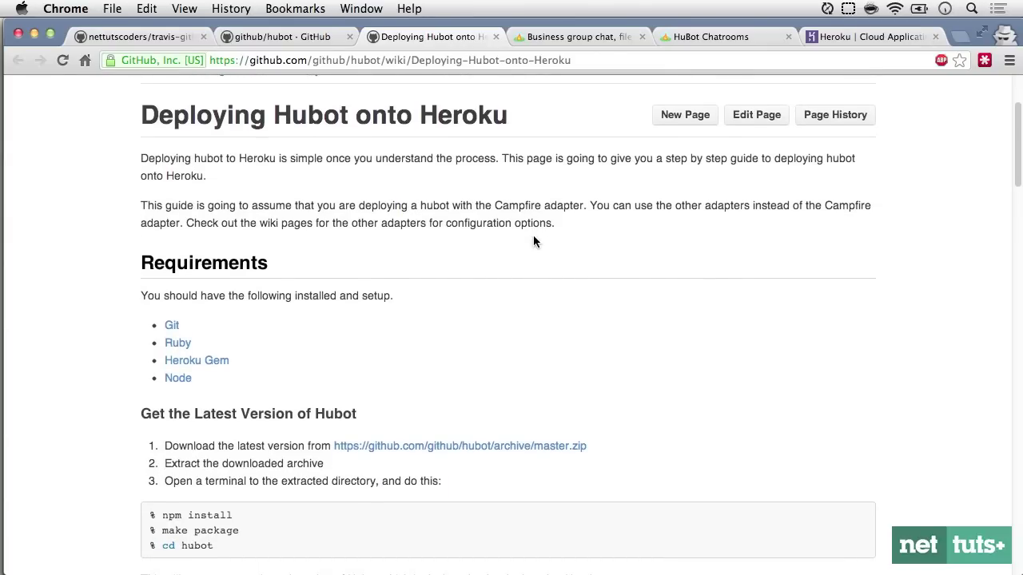
pyautogui.scroll(-7, 533, 240)
pyautogui.click(544, 216)
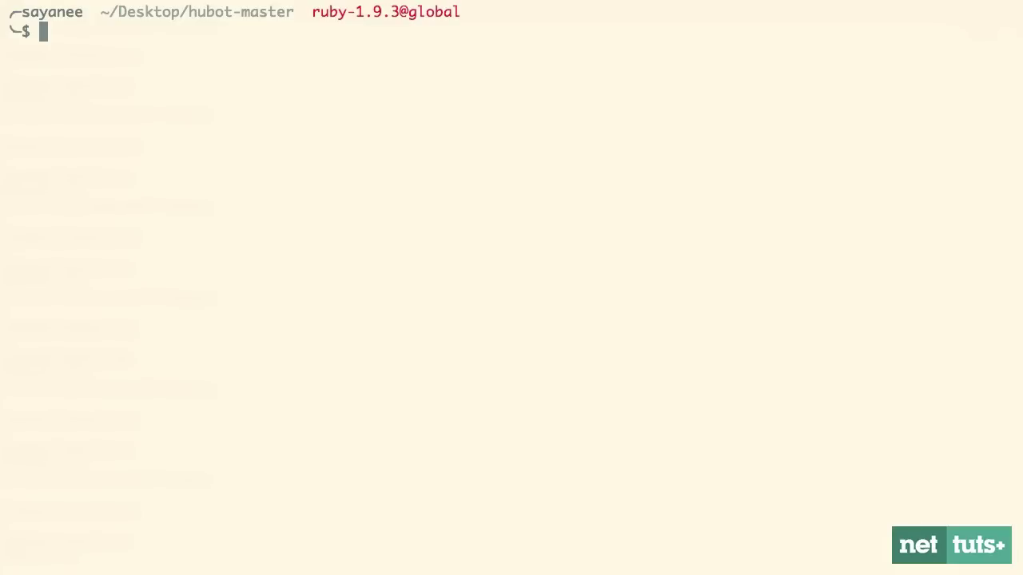
# In the terminal, list the hubot-master folder tree and install its npm dependencies
pyautogui.write('tree')
pyautogui.press('Return')
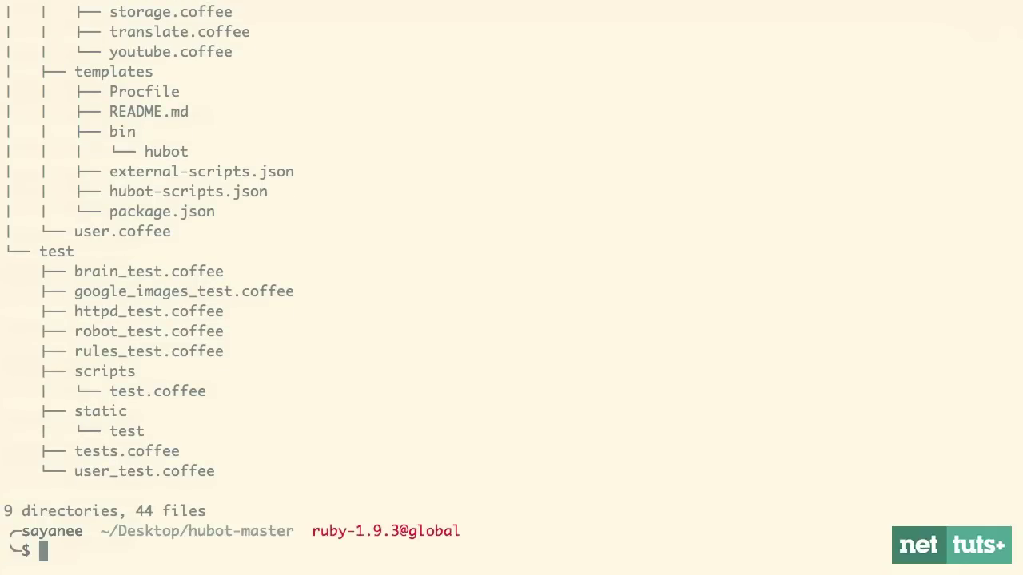
pyautogui.write('npm in')
# Build the deployable Hubot from the hubot-master folder with make package
pyautogui.write('mak')
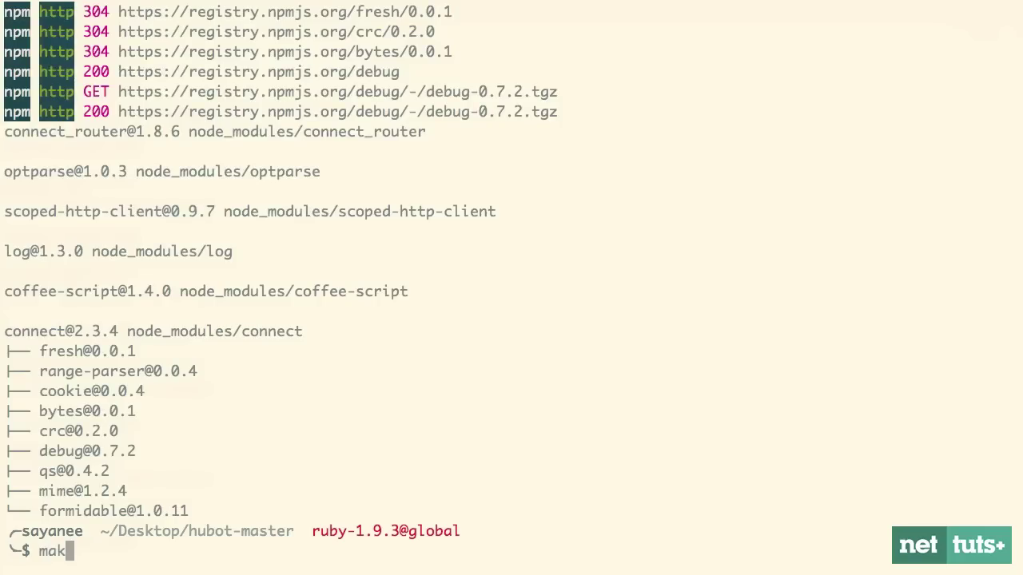
pyautogui.write('e package')
pyautogui.press('Return')
# Change into the generated hubot folder and list its file tree in a cleared terminal
pyautogui.write('cd hu')
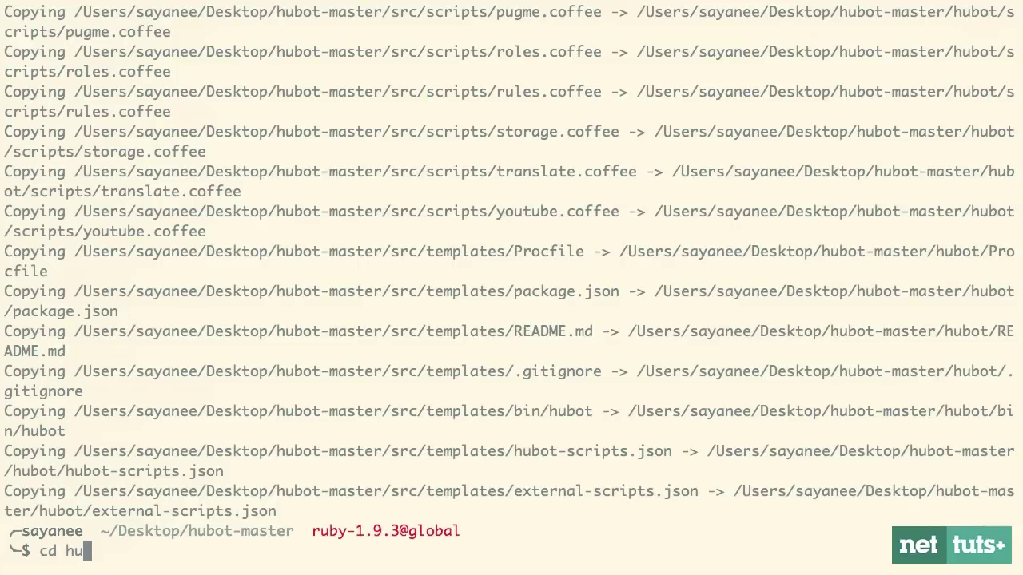
pyautogui.write('b')
pyautogui.press('Tab')
pyautogui.press('Return')
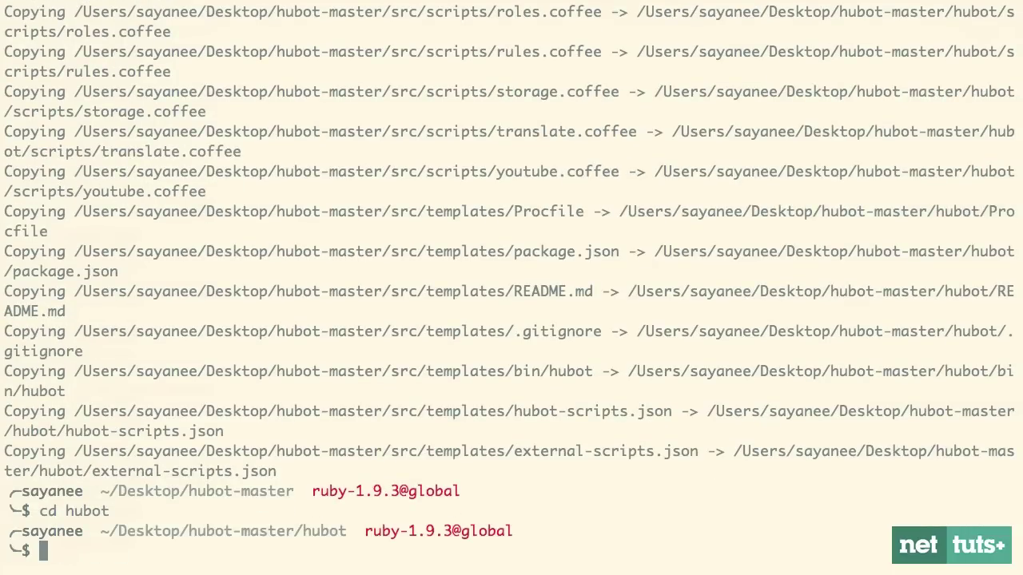
pyautogui.hotkey('ctrl', 'l')
pyautogui.write('tree')
pyautogui.press('Return')
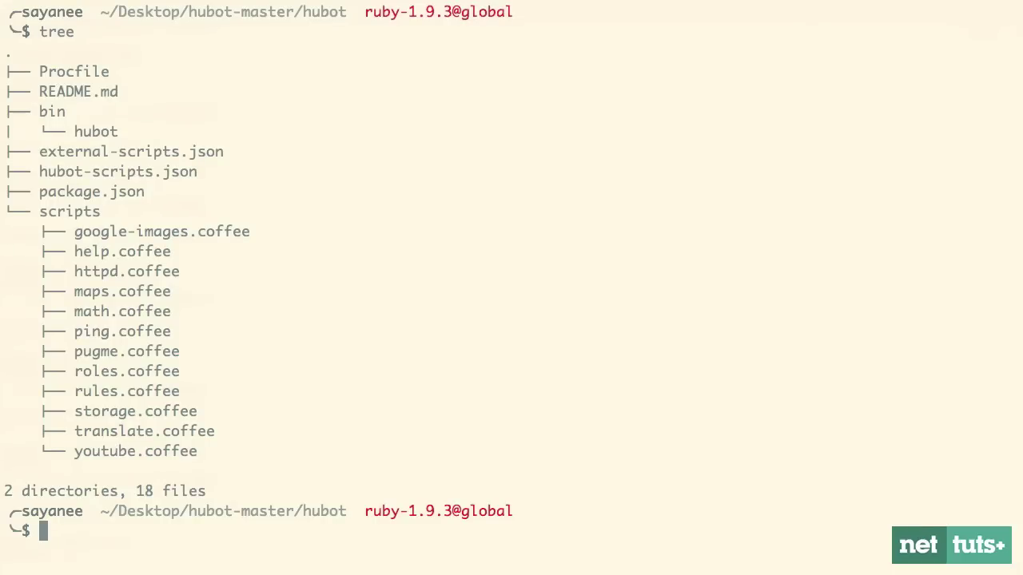
# Initialize a Git repository in the hubot folder and commit all its files as the initial commit
pyautogui.write('git init')
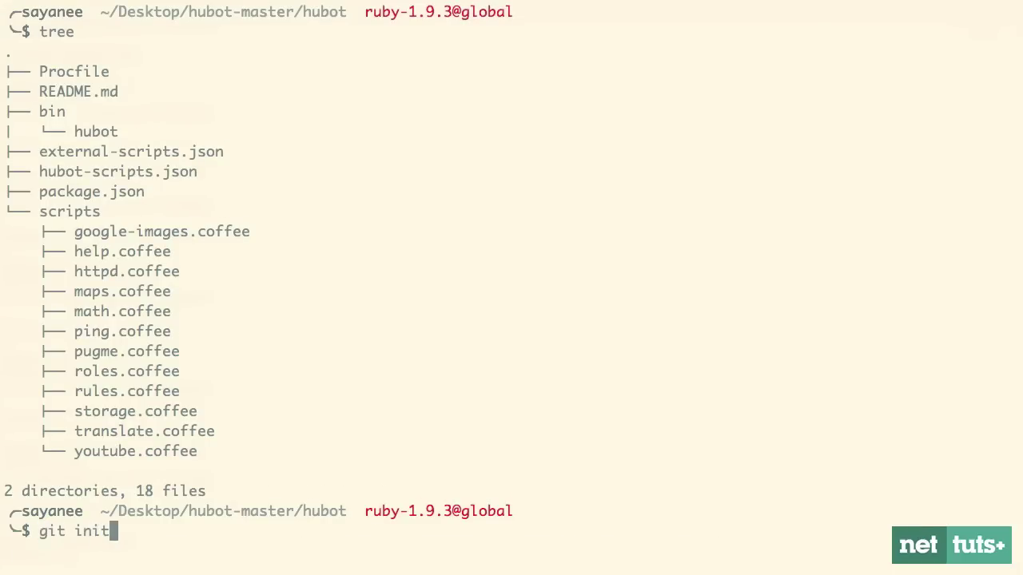
pyautogui.press('Return')
pyautogui.write('git add .')
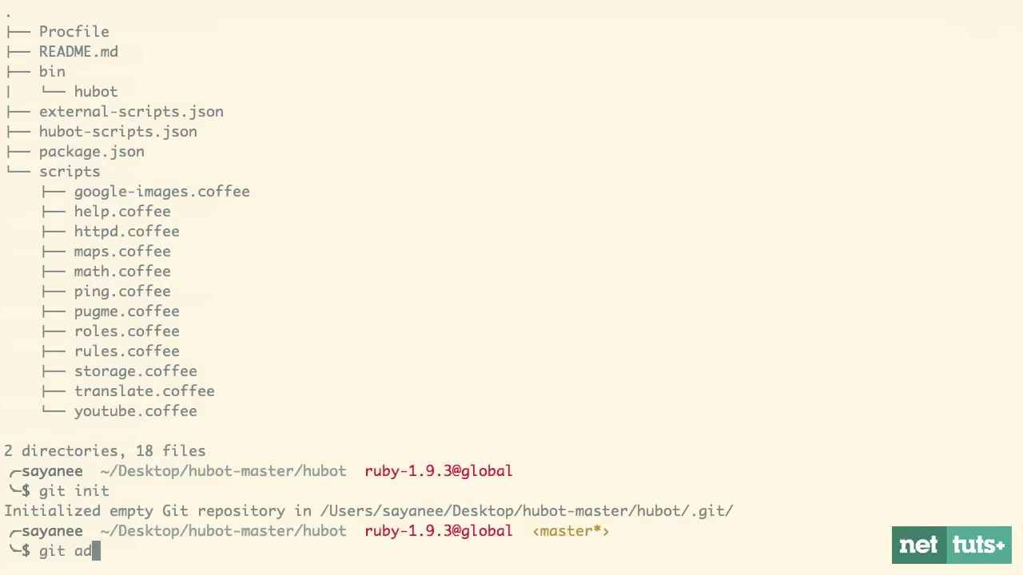
pyautogui.press('Return')
pyautogui.write('git commit -m ""')
pyautogui.press('Left')
pyautogui.write('initial com')
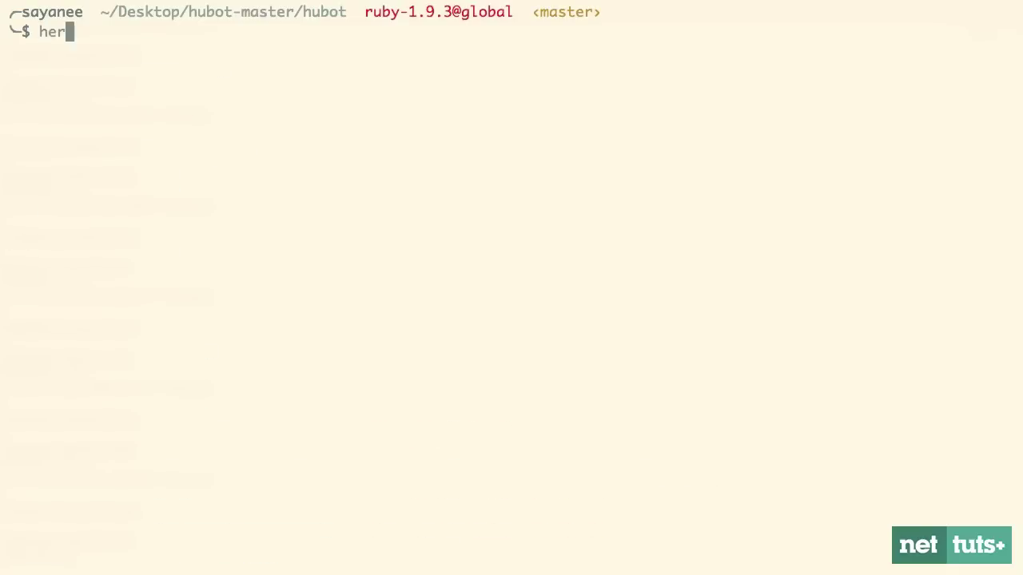
# Check the installed Heroku toolbelt version and create a new Heroku app with heroku create
pyautogui.write('oku --version')
pyautogui.press('Return')
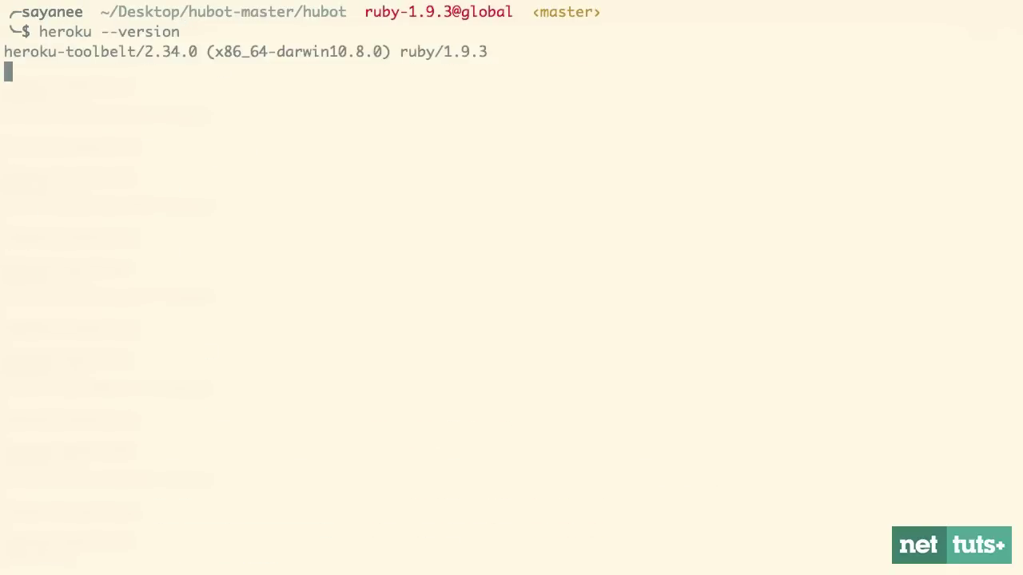
pyautogui.click(196, 54)
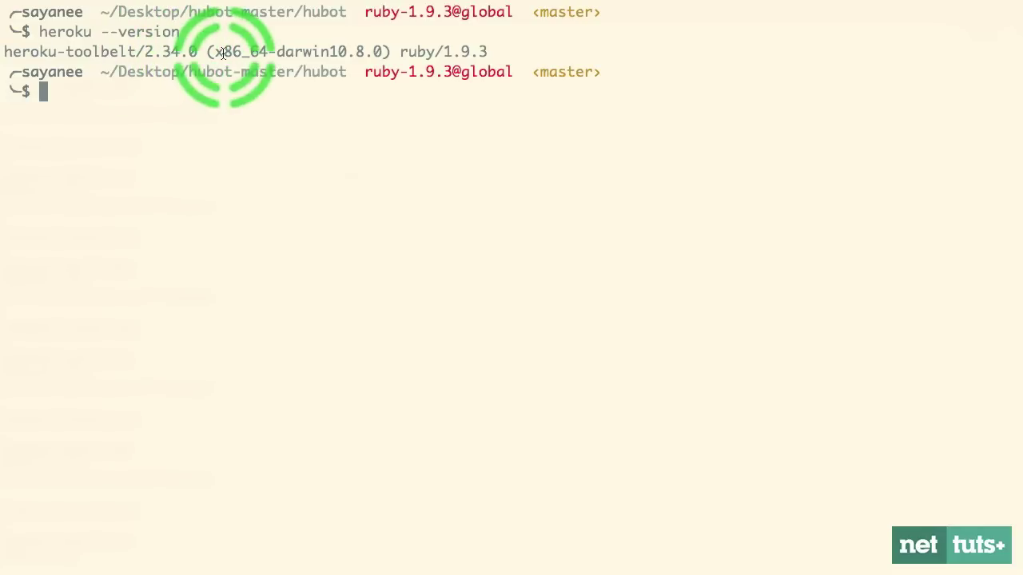
pyautogui.write('heroku ')
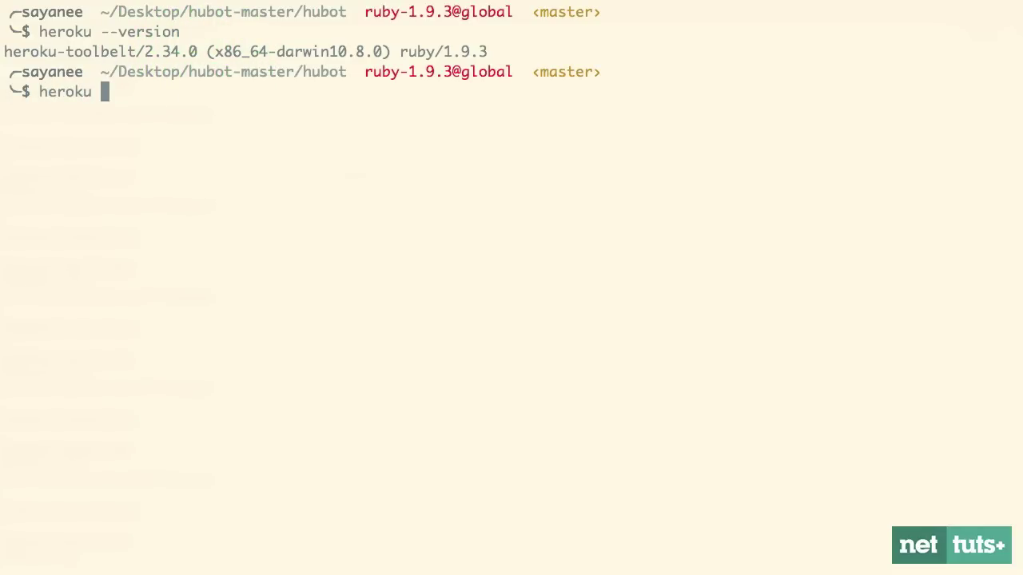
pyautogui.write('create')
pyautogui.press('Return')
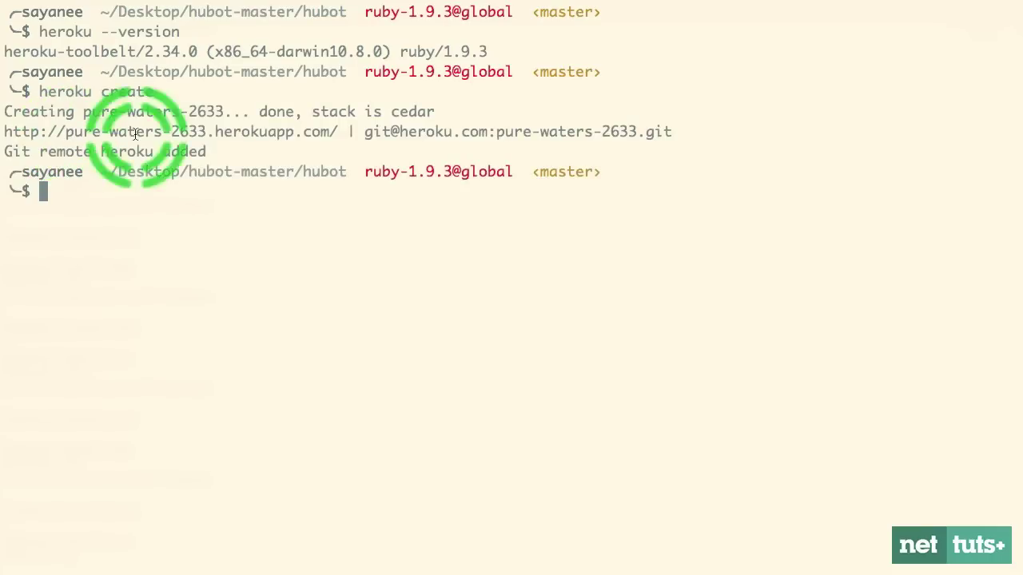
# Push the repository to Heroku and add the redistogo:nano add-on to the app
pyautogui.write('git push herok')
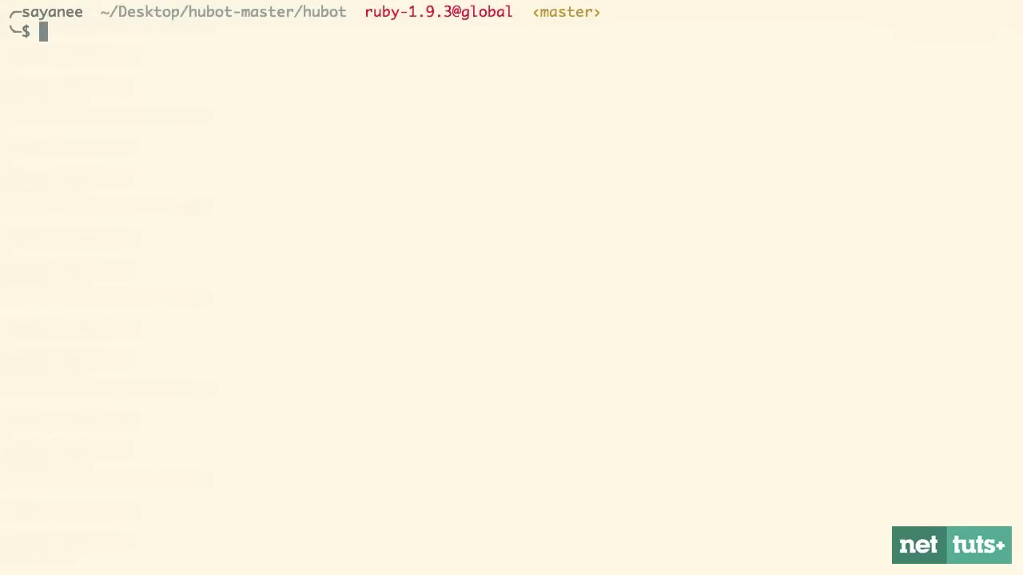
pyautogui.write('heroku addons:add redistogo:nano')
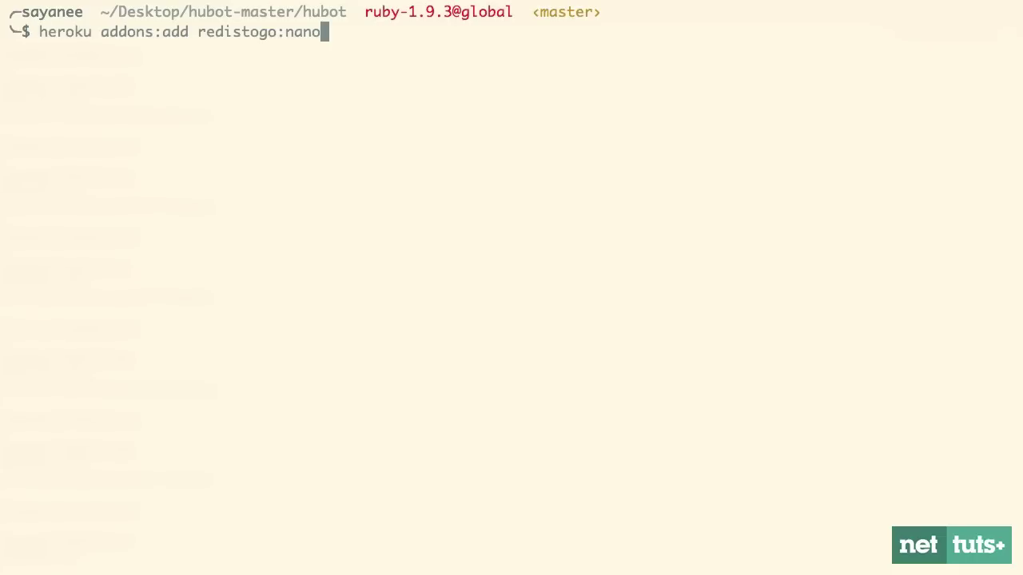
pyautogui.press('Return')
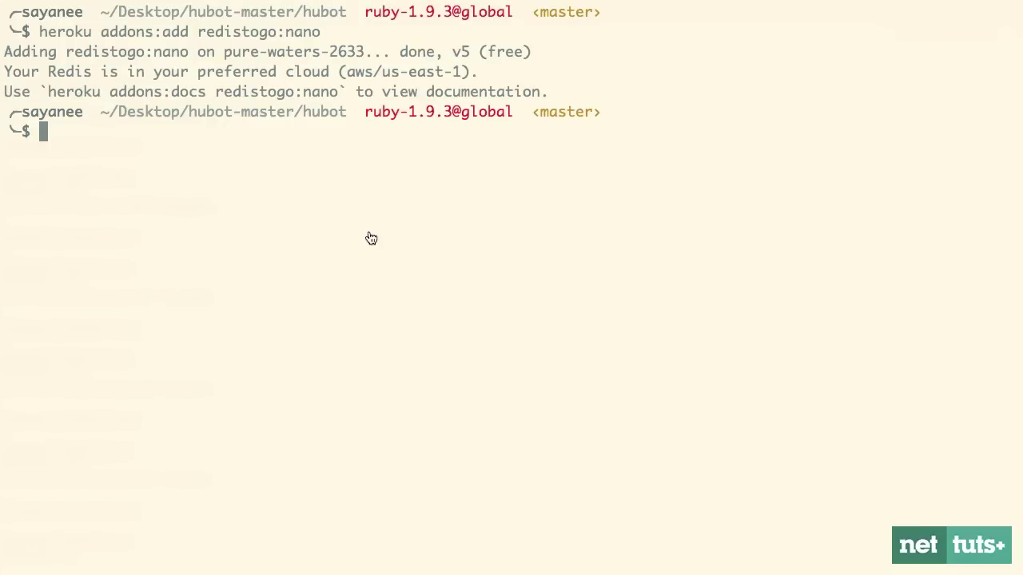
pyautogui.write('heroku config:add HEROKU_URL=')
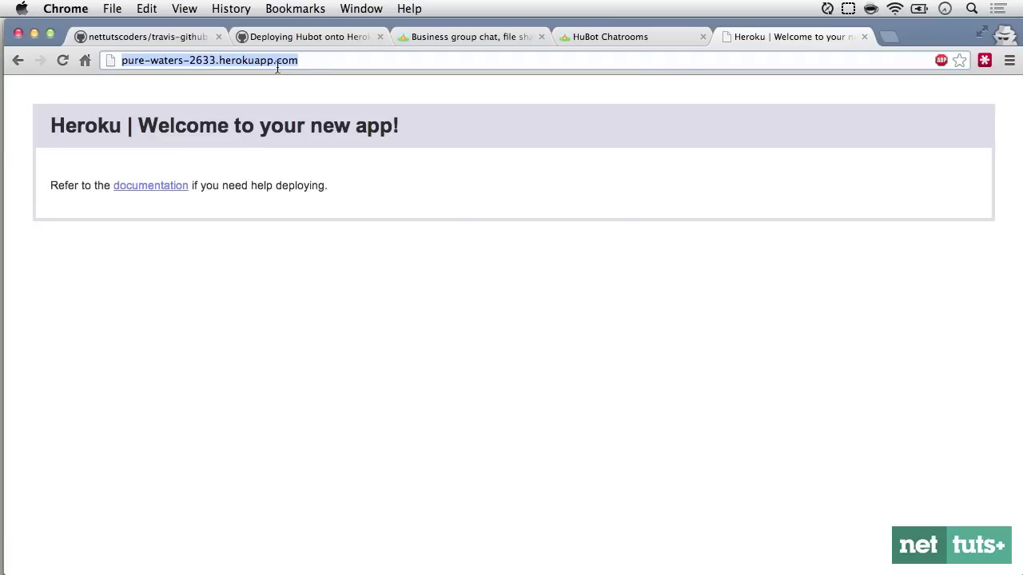
pyautogui.press('super+Tab')
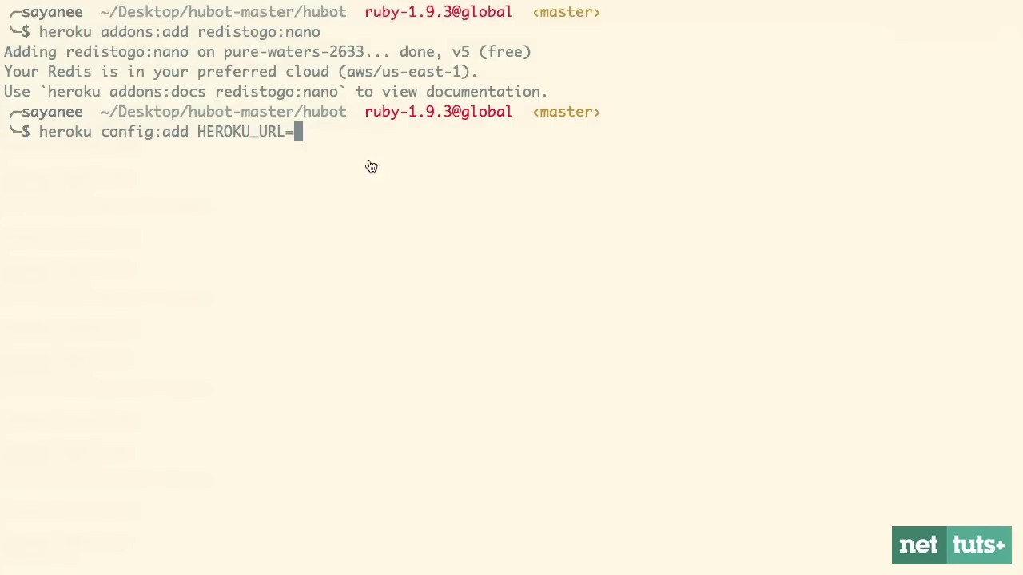
pyautogui.write('http://pure-waters-2633.herokuapp.com/')
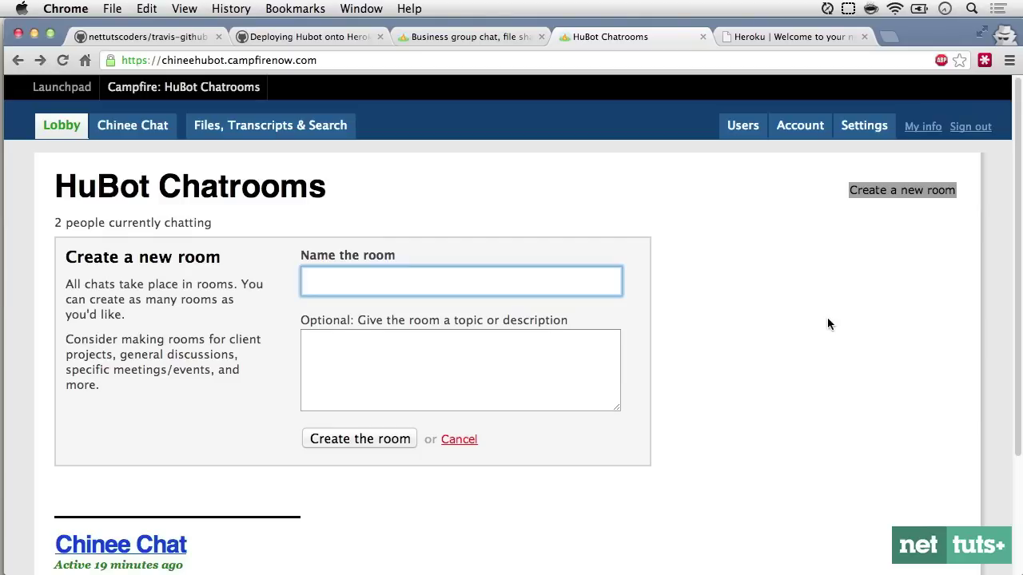
# Create a new Campfire chat room named Nettuts Team Chat in the HuBot Chatrooms lobby
pyautogui.click(828, 319)
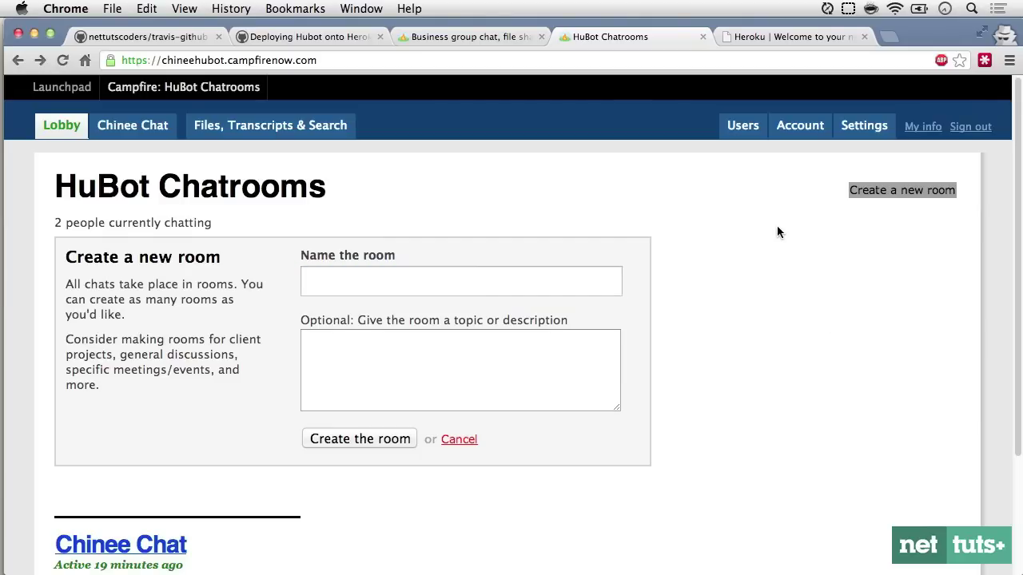
pyautogui.click(896, 196)
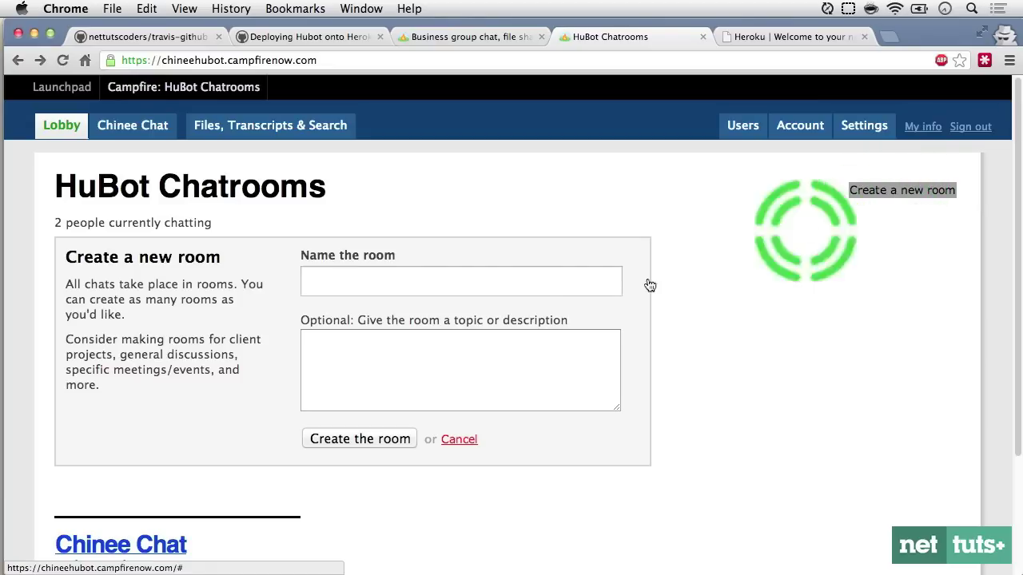
pyautogui.click(477, 281)
pyautogui.write('Nettuts Team Chat')
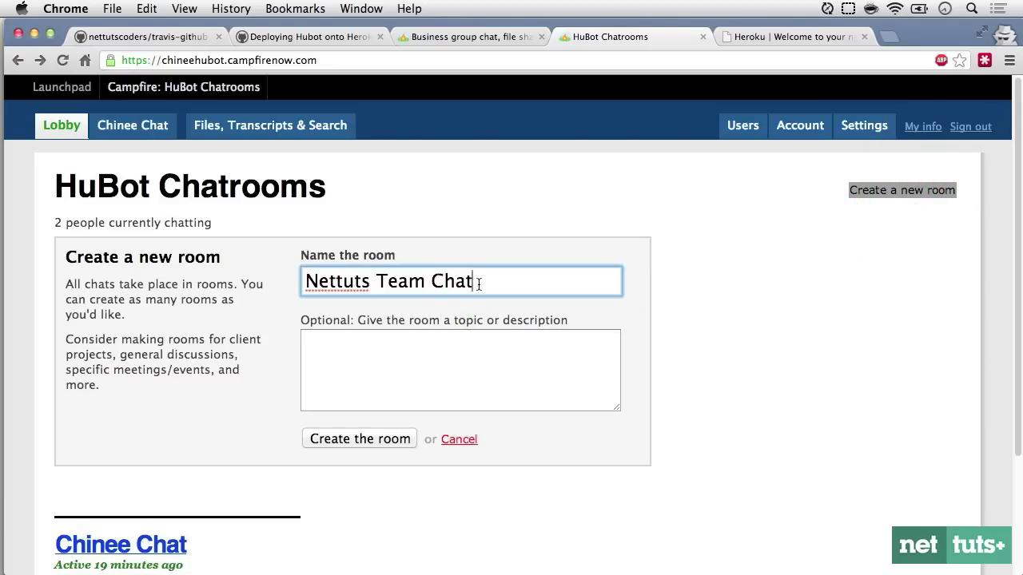
pyautogui.click(522, 378)
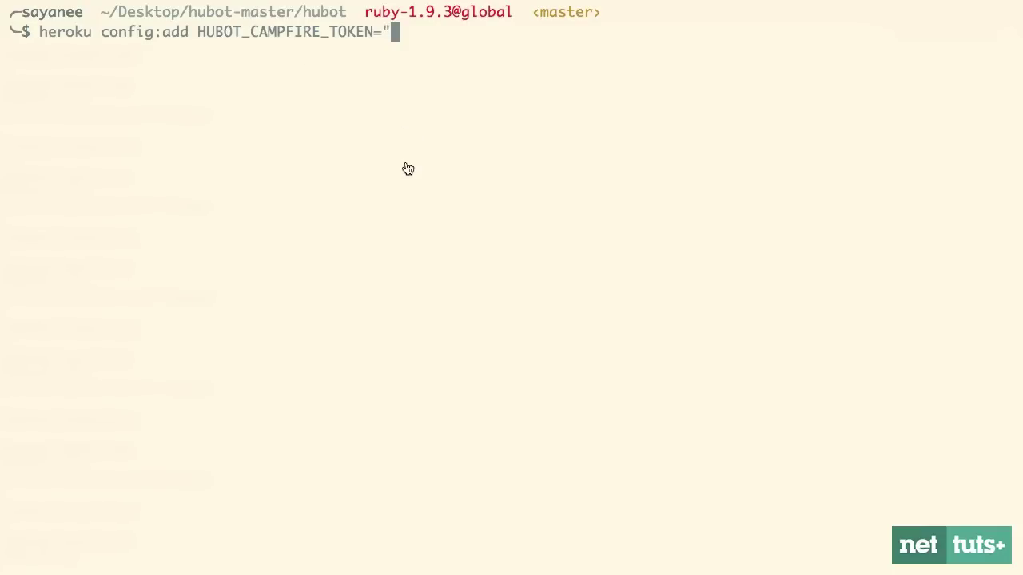
# Set the Heroku config variable HUBOT_CAMPFIRE_ROOMS to the room number 550482 from the Nettuts Team Chat address
pyautogui.press('super+Tab')
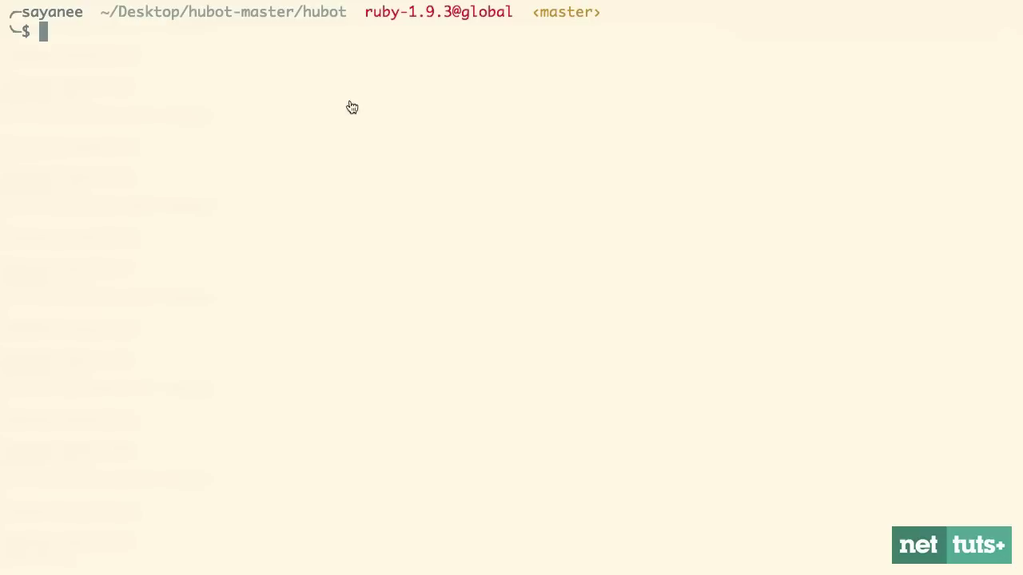
pyautogui.write('heroku config:add HUBOT_CAMPFIRE_ROOMS="')
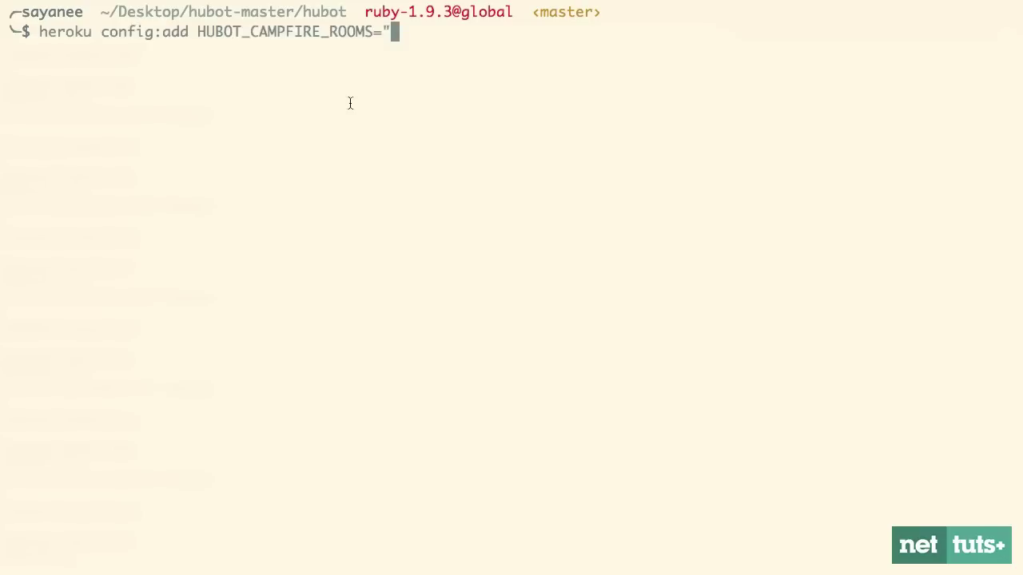
pyautogui.press('super+Tab')
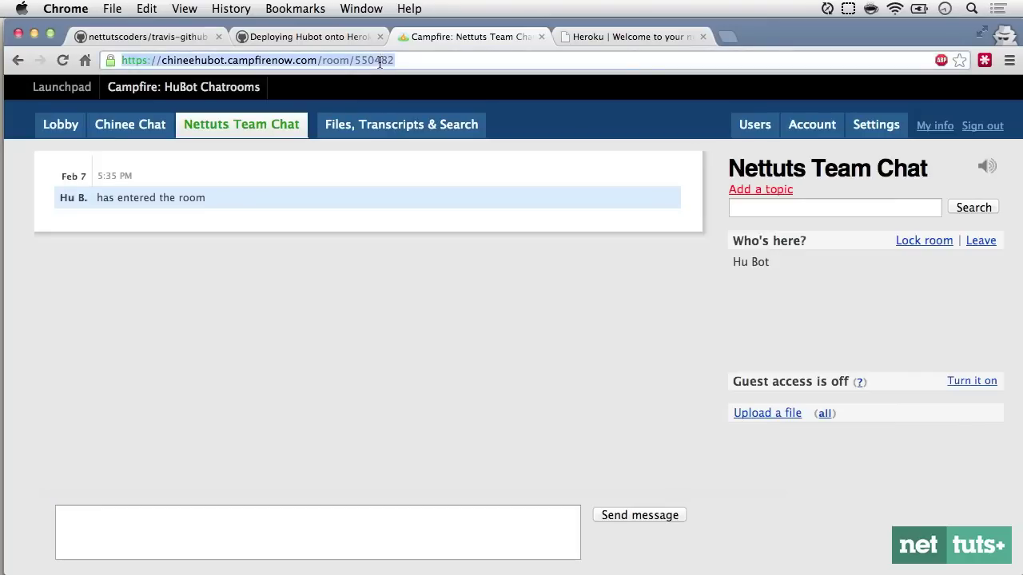
pyautogui.doubleClick(379, 63)
# Consult the wiki's Campfire section and set the Heroku config variable HUBOT_CAMPFIRE_ACCOUNT to chineehubot
pyautogui.hotkey('ctrl', 'shift', 'Tab')
pyautogui.scroll(-3, 479, 440)
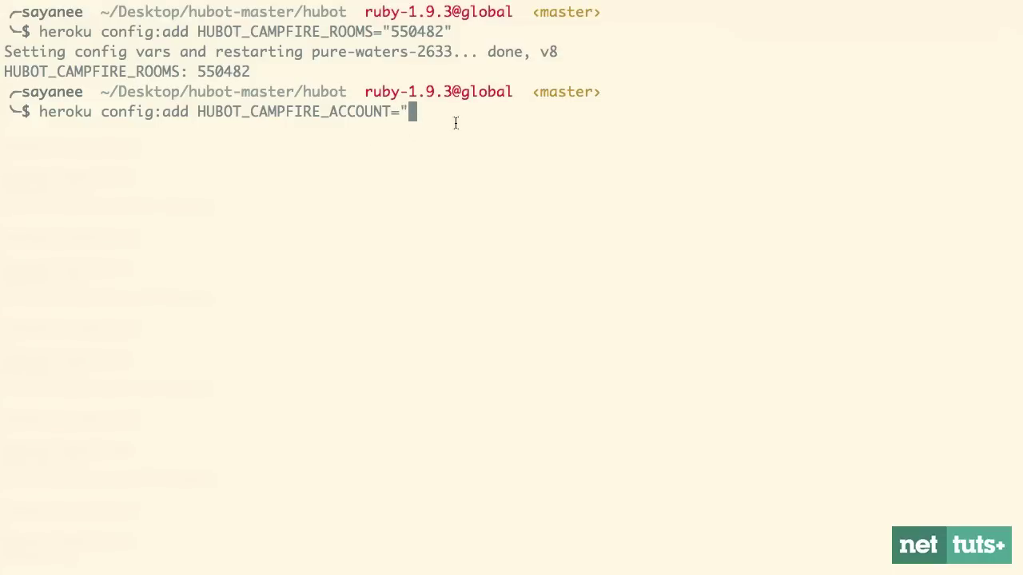
pyautogui.write('chineehubot')
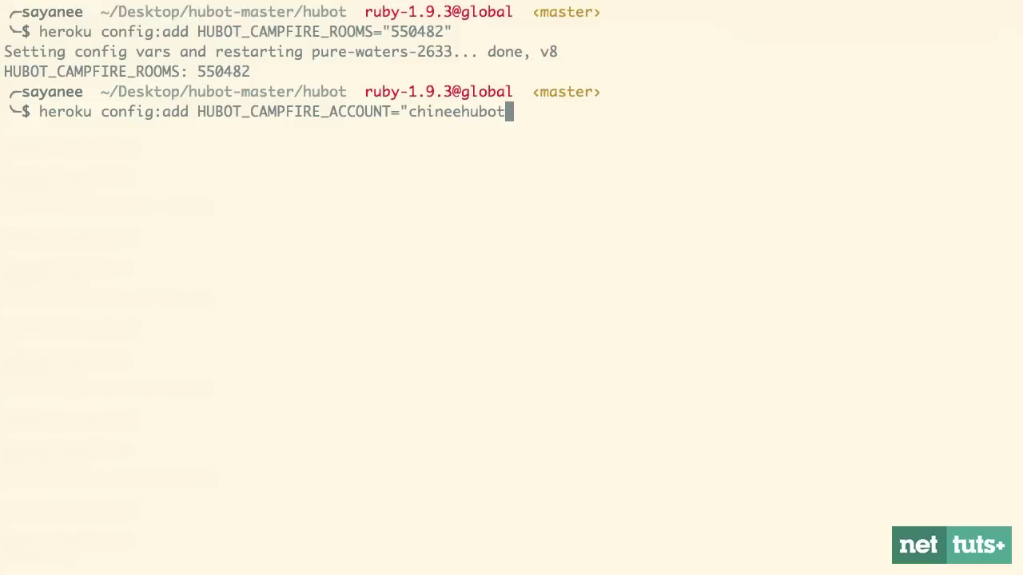
pyautogui.write('"')
# Copy the heroku ps:scale web=1 command from the wiki guide and switch to the Nettuts Team Chat room
pyautogui.moveTo(278, 410); pyautogui.dragTo(156, 412)
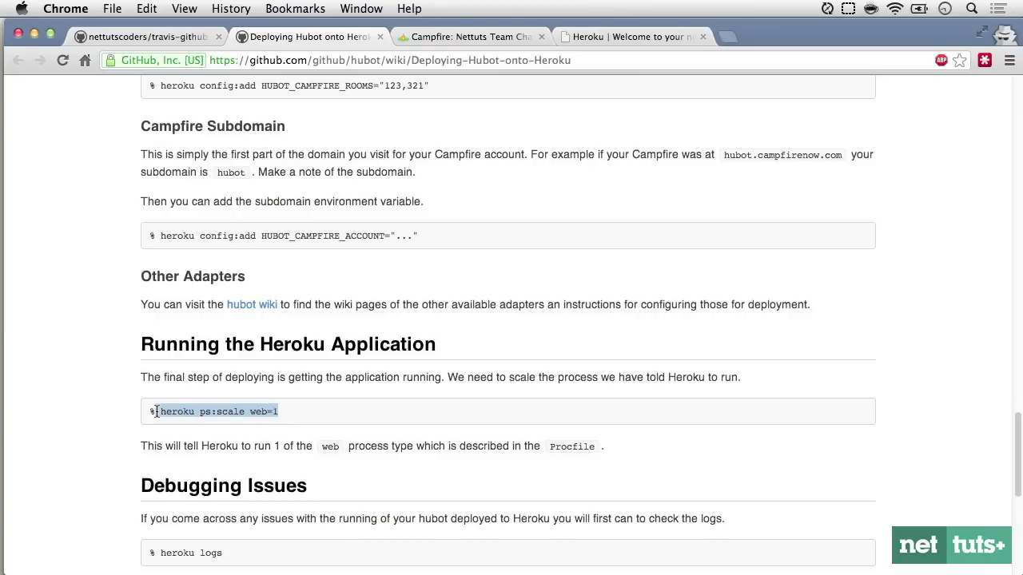
pyautogui.press('super+c')
pyautogui.click(341, 405)
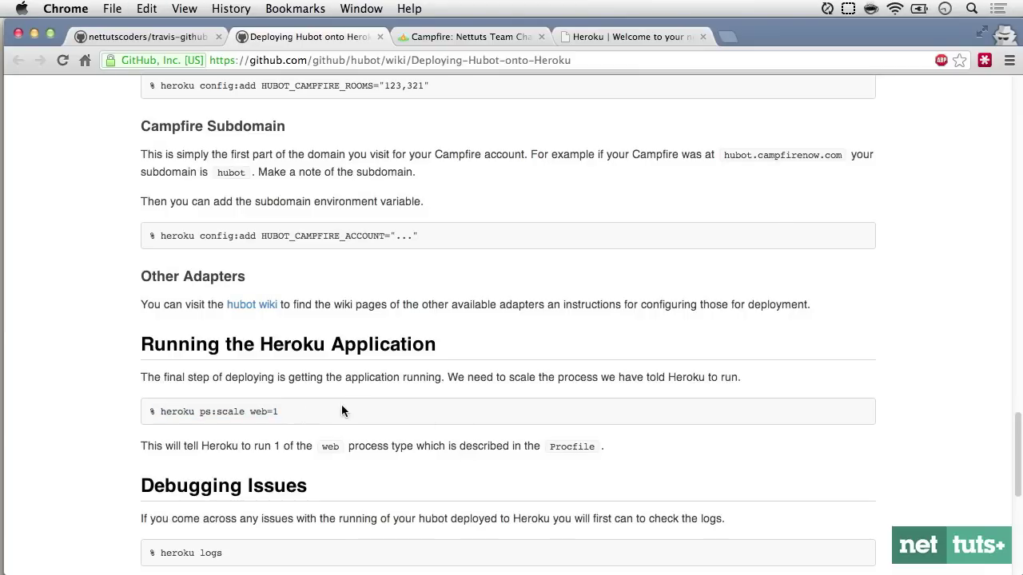
pyautogui.hotkey('ctrl', 'Tab')
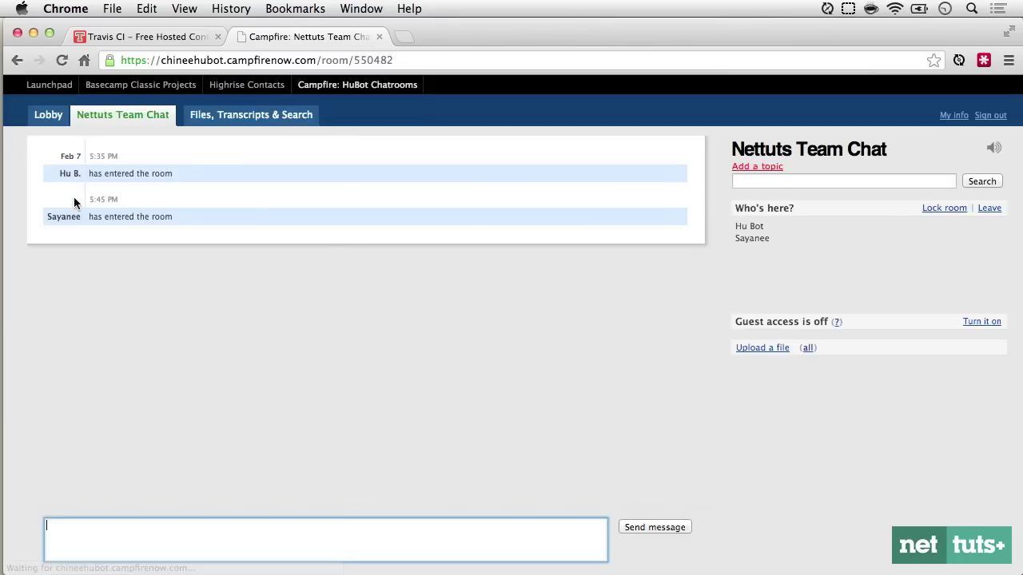
# Send the messages "hubot help" and "hubot ship it" in the Nettuts Team Chat room
pyautogui.click(72, 206)
pyautogui.click(143, 529)
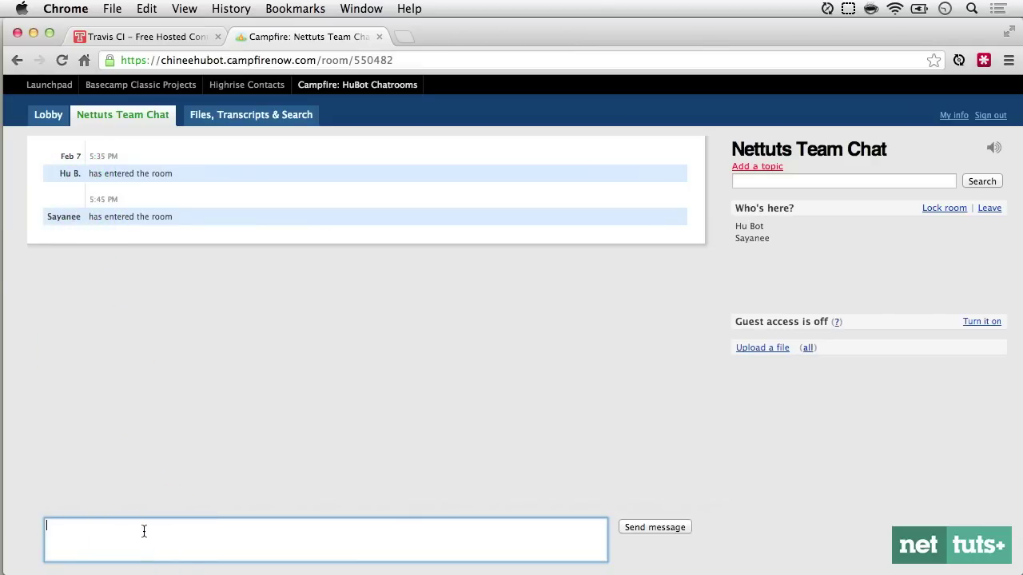
pyautogui.write('hubot help')
pyautogui.press('Return')
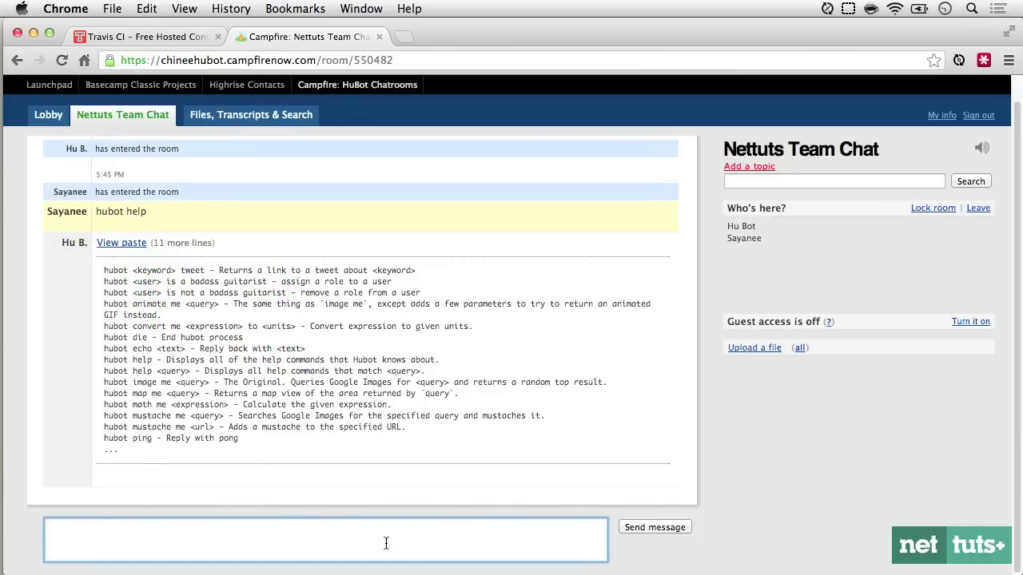
pyautogui.write('hubot ship it')
pyautogui.press('Return')
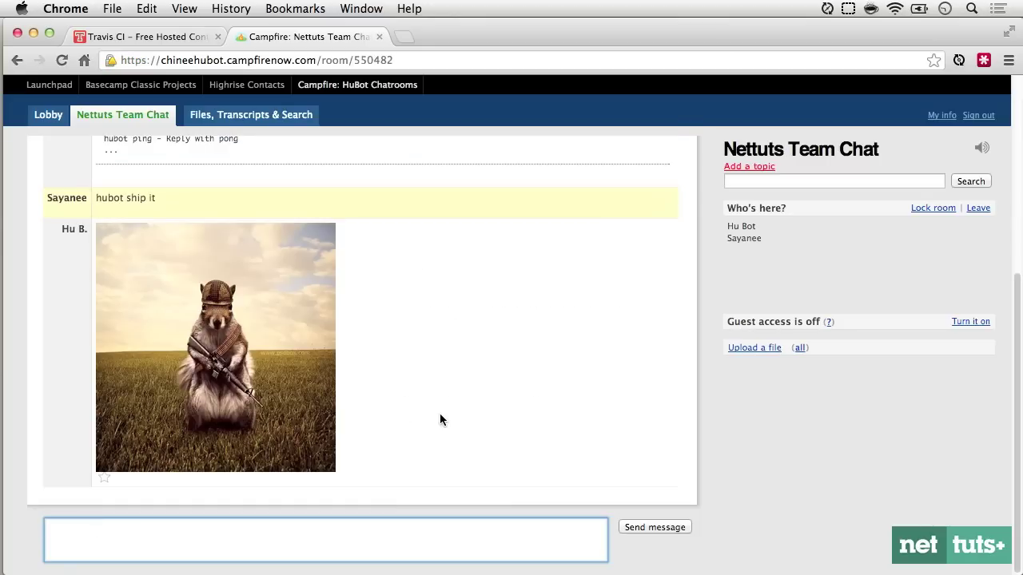
# Request a map from Hubot with "hubot map me CERN" and enter a "hubot mustache me" command
pyautogui.write('hubot map me CERN')
pyautogui.press('Return')
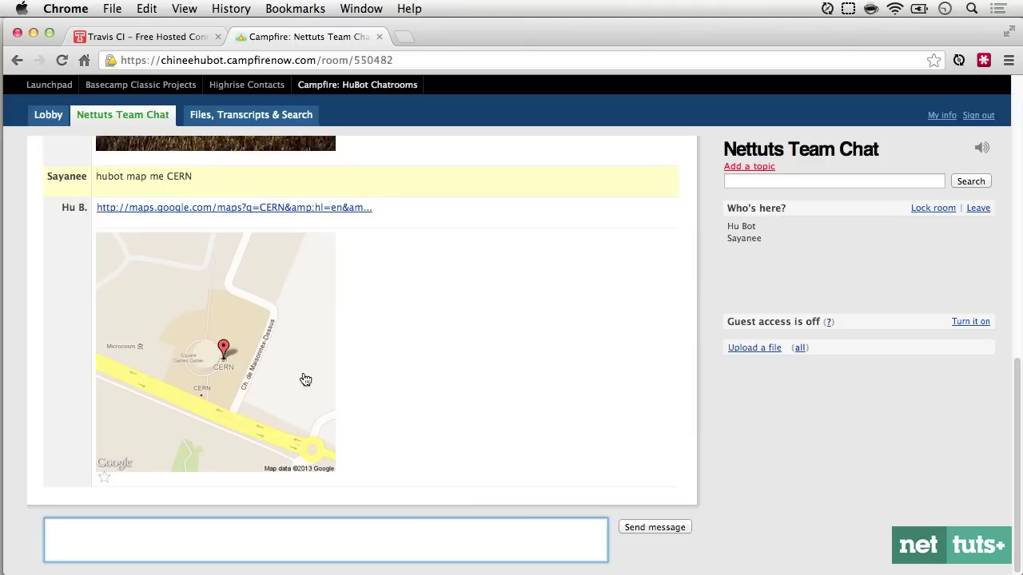
pyautogui.tripleClick(296, 213)
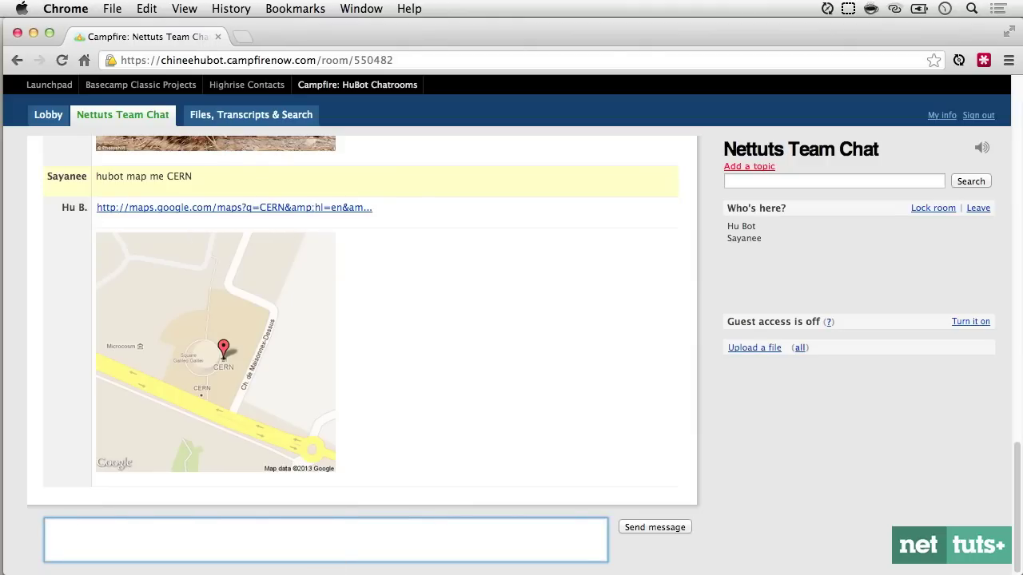
pyautogui.write('hubot mustache me')
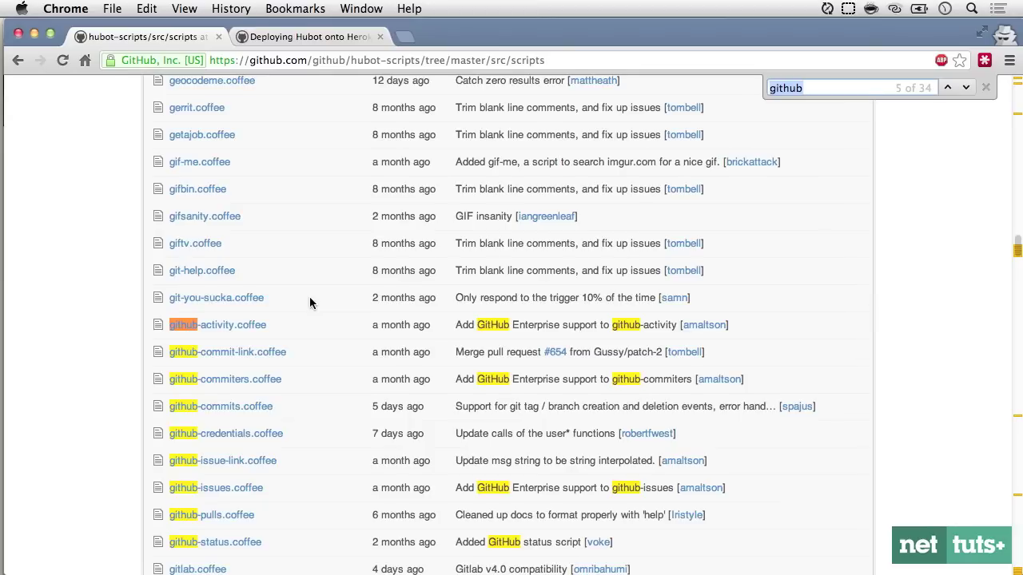
# Find github-commits.coffee among the GitHub-related scripts in the hubot-scripts repository and open it
pyautogui.scroll(-3, 310, 302)
pyautogui.scroll(-1, 310, 302)
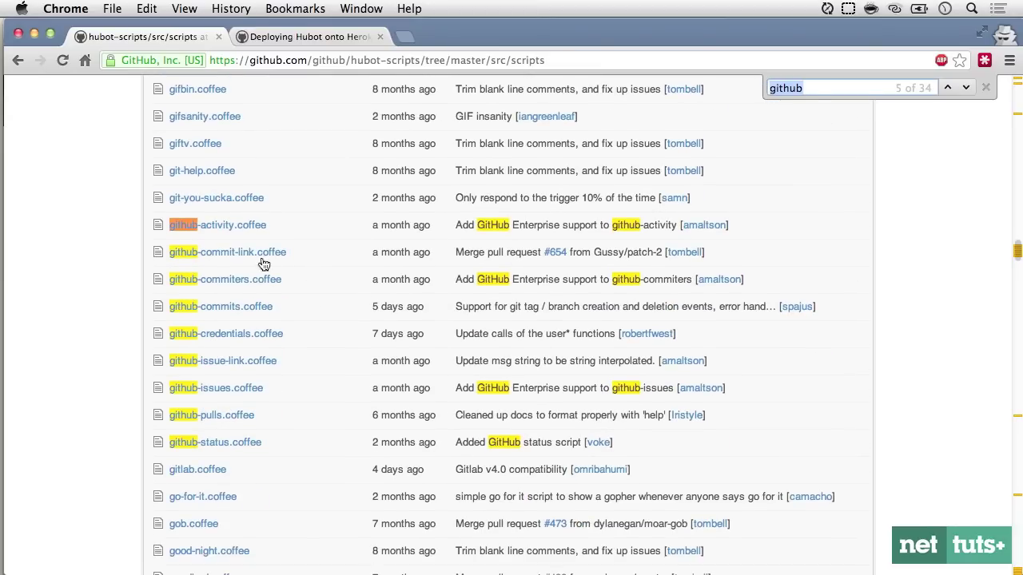
pyautogui.click(248, 311)
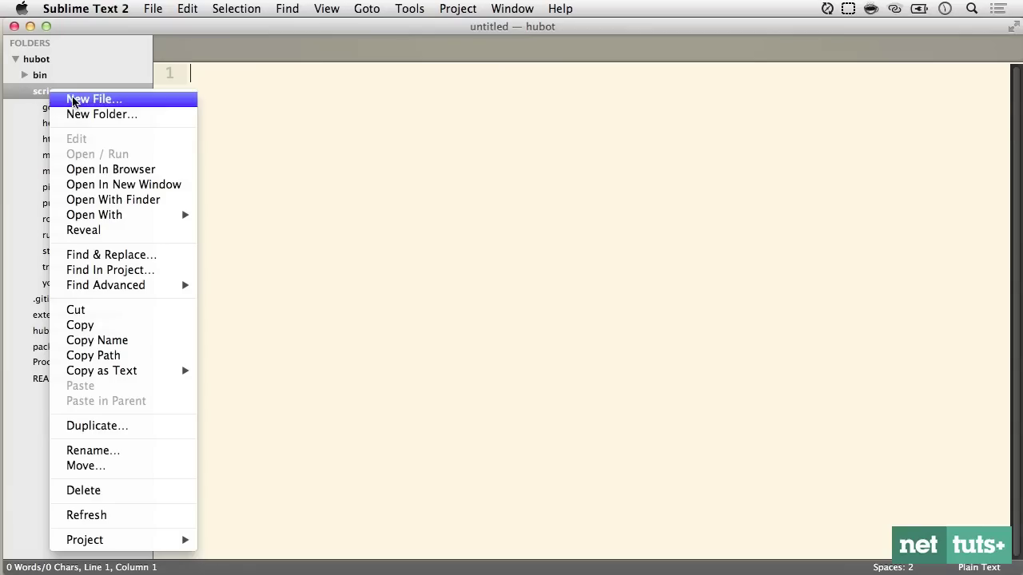
# Create github-commits.coffee in the hubot project's scripts folder in Sublime Text 2, paste the copied script code and save it
pyautogui.click(72, 99)
pyautogui.write('github-')
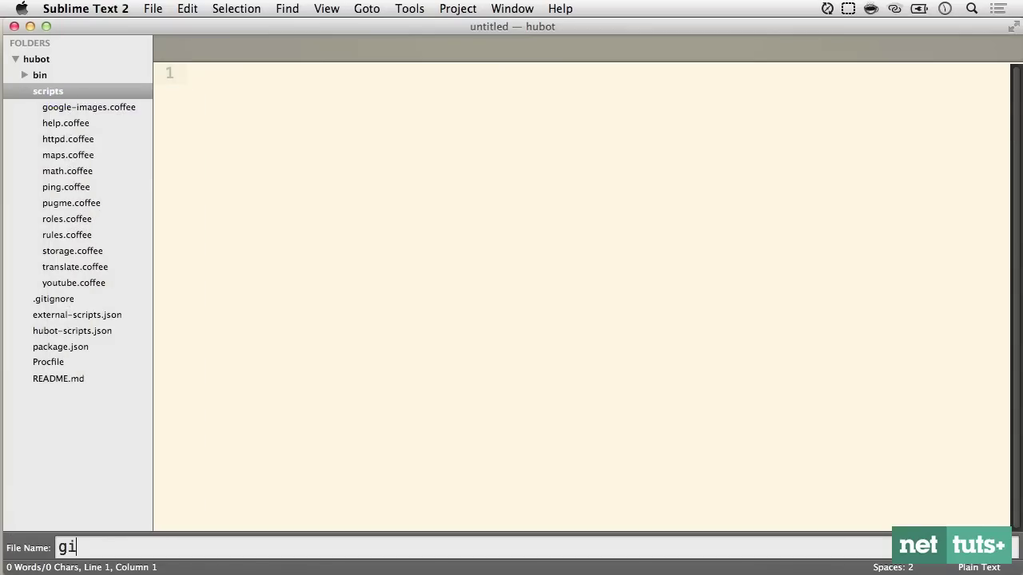
pyautogui.write('commits.coffee')
pyautogui.press('Return')
pyautogui.press('super+v')
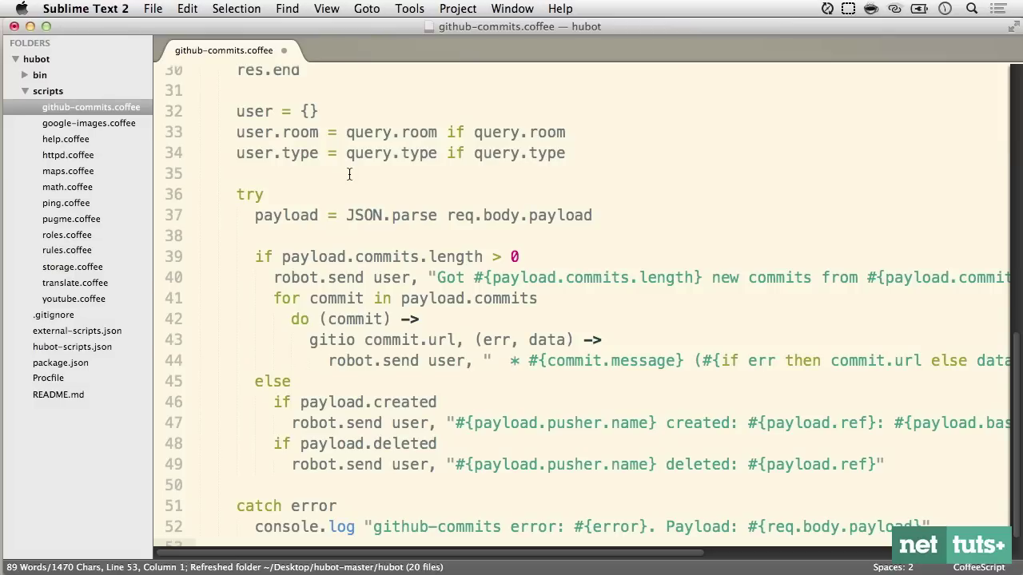
pyautogui.press('super+s')
pyautogui.scroll(10, 349, 174)
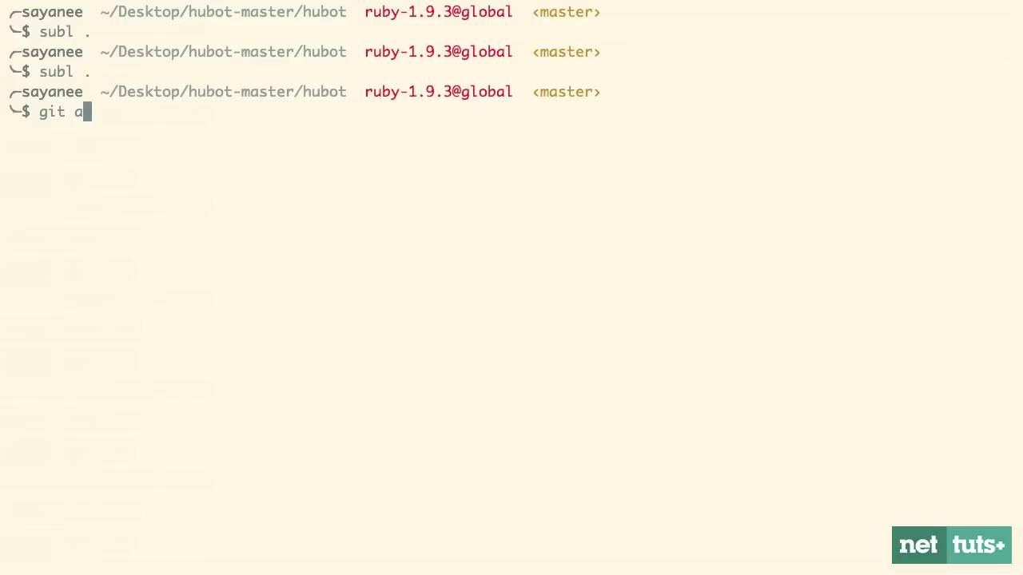
# Commit all project changes with the message "added github commit script" and push them to Heroku in the terminal
pyautogui.write('dd .')
pyautogui.press('Return')
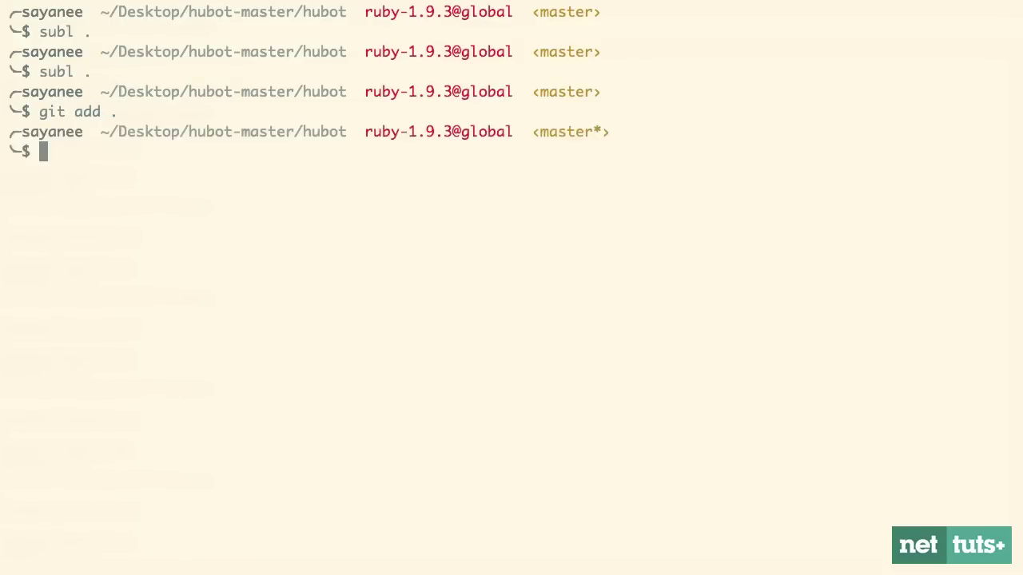
pyautogui.write('git pu')
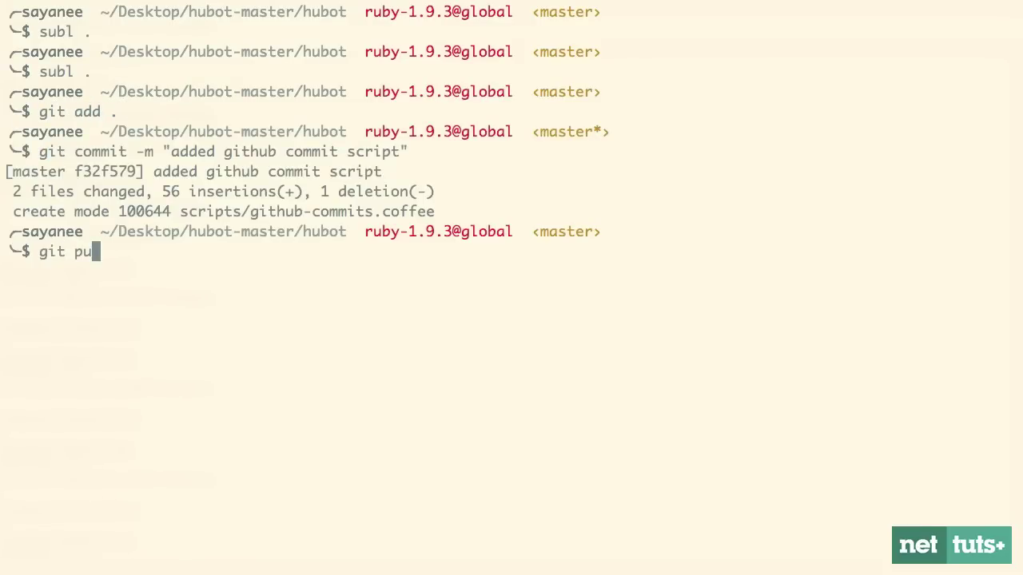
pyautogui.write('sh heroku m')
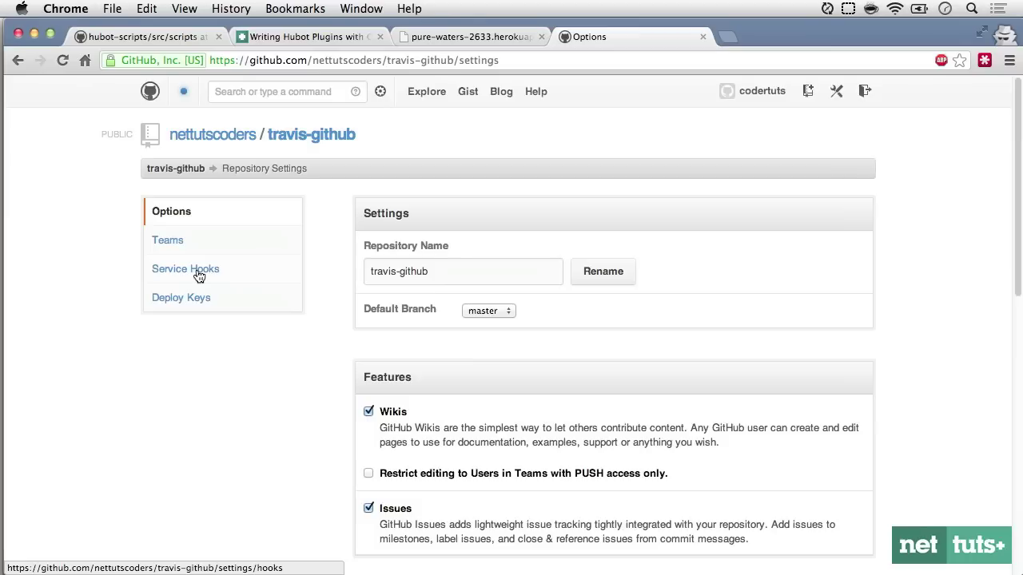
# Save Hubot's gh-commits listener address as a WebHook URL in travis-github's service hooks and check the commit notifications in the Campfire room
pyautogui.click(199, 275)
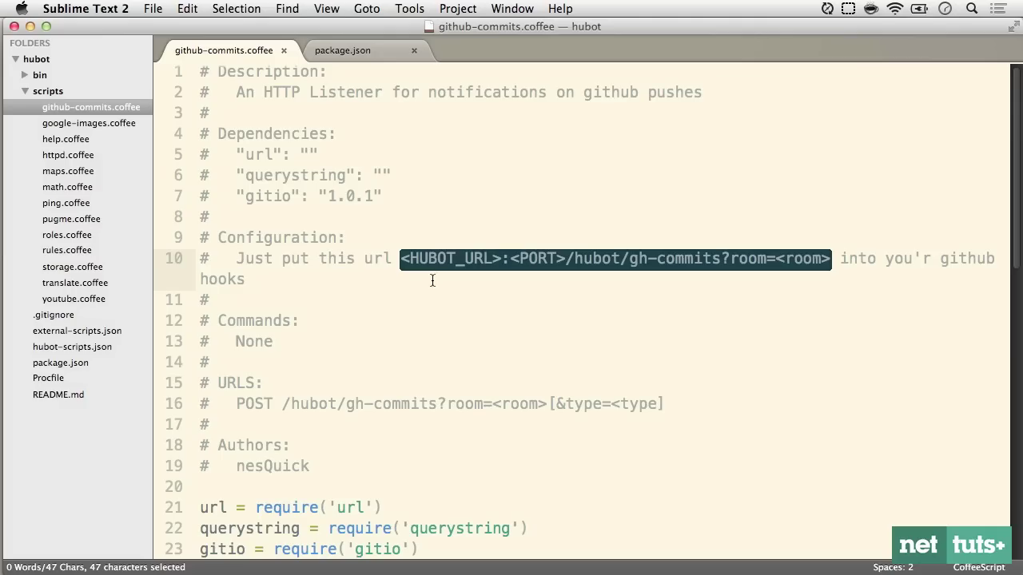
pyautogui.press('super+Tab')
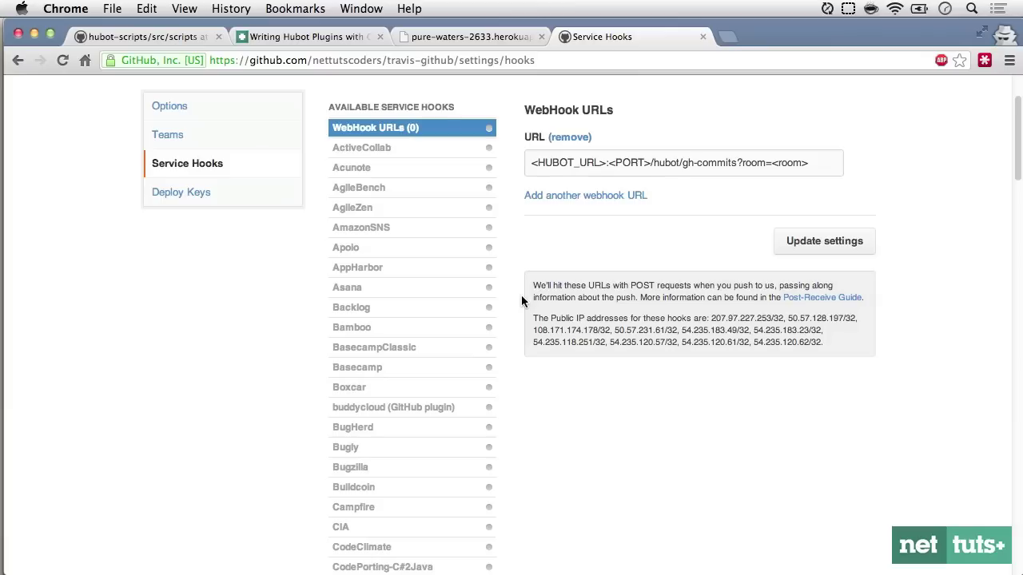
pyautogui.click(554, 166)
pyautogui.press('super+a')
pyautogui.press('super+v')
pyautogui.click(829, 242)
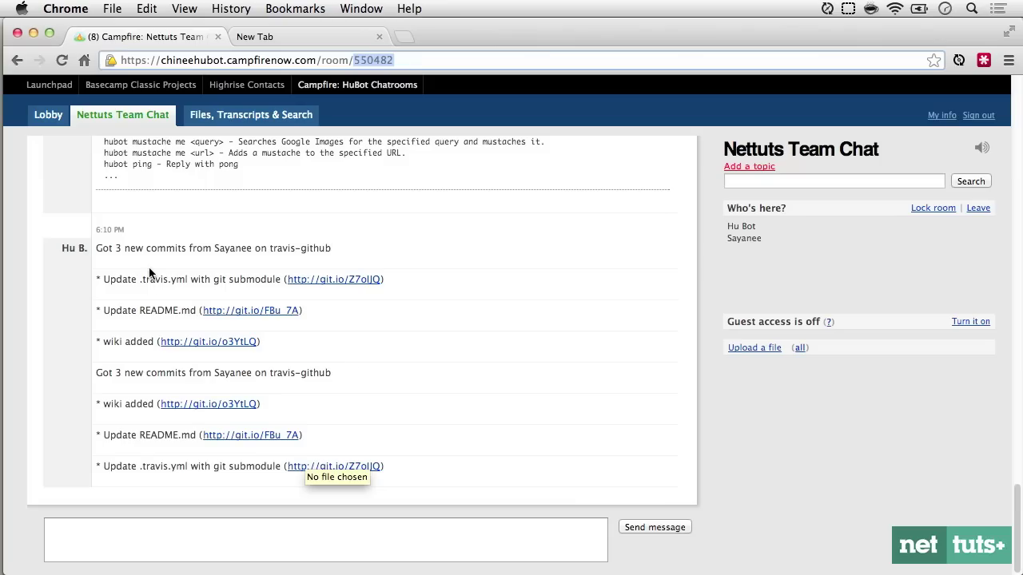
pyautogui.moveTo(132, 268); pyautogui.dragTo(322, 274)
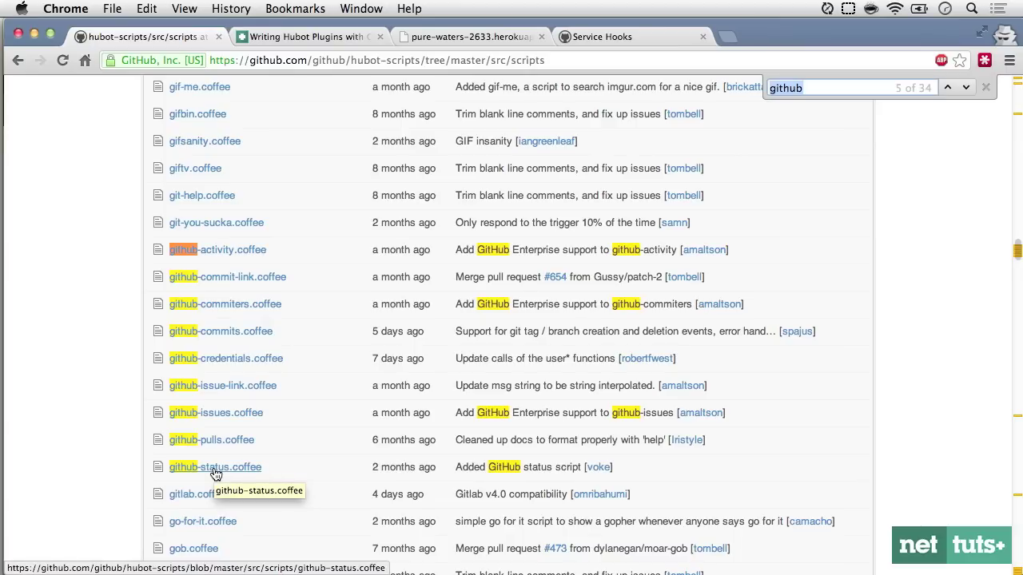
# Look over the hubot-scripts list and the introduction of the tutorial Writing Hubot Plugins with CoffeeScript
pyautogui.scroll(5, 330, 249)
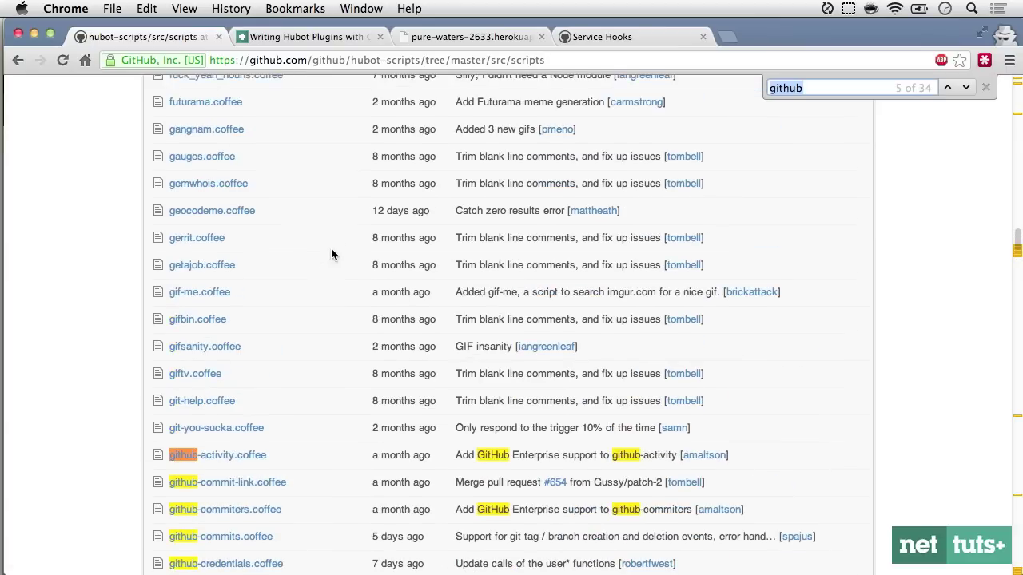
pyautogui.scroll(2, 332, 251)
pyautogui.click(347, 38)
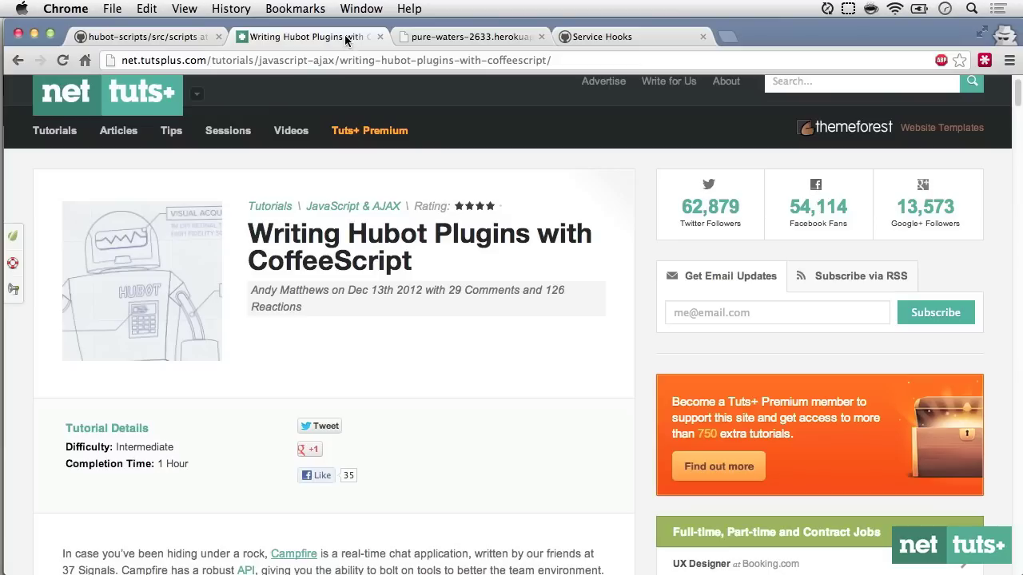
pyautogui.scroll(-1, 416, 210)
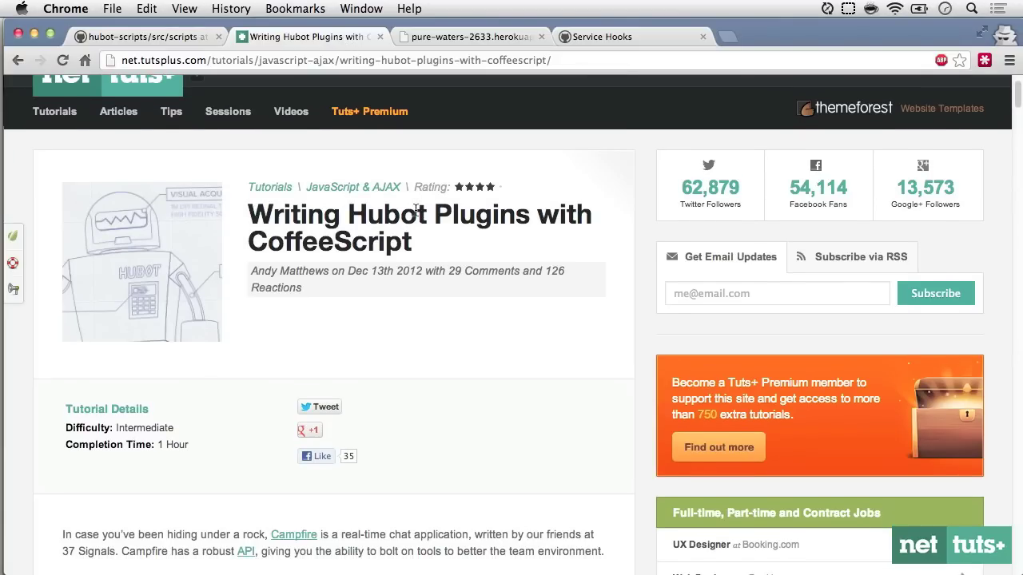
pyautogui.scroll(-2, 416, 212)
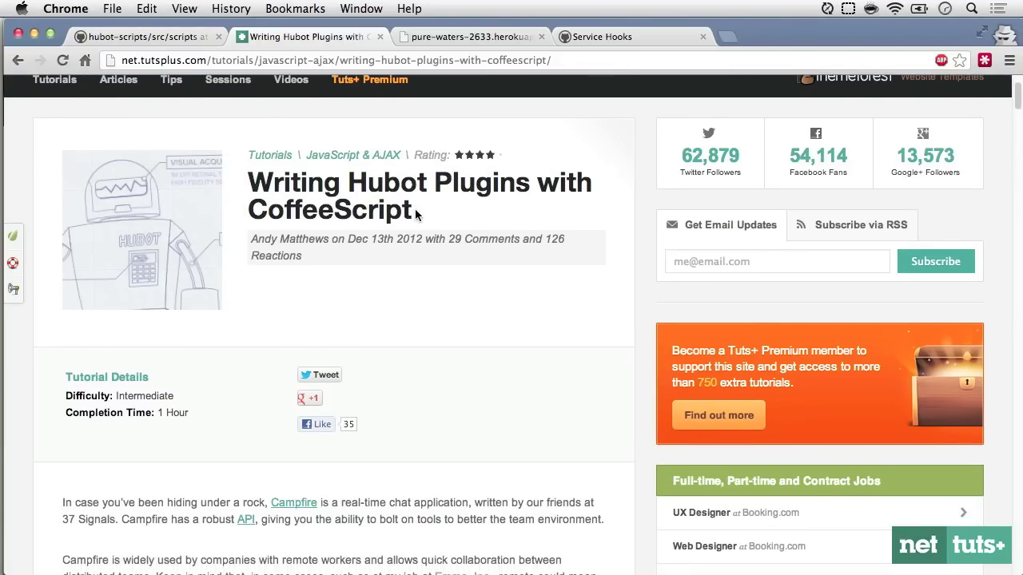
pyautogui.scroll(-1, 416, 211)
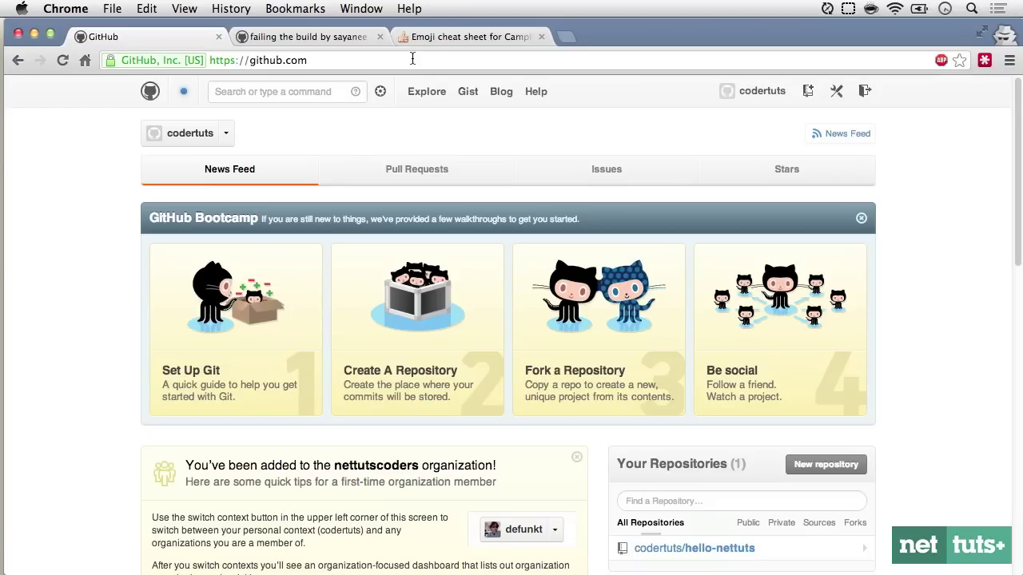
# Bring up GitHub's full list of keyboard shortcuts and read through its sections
pyautogui.press('?')
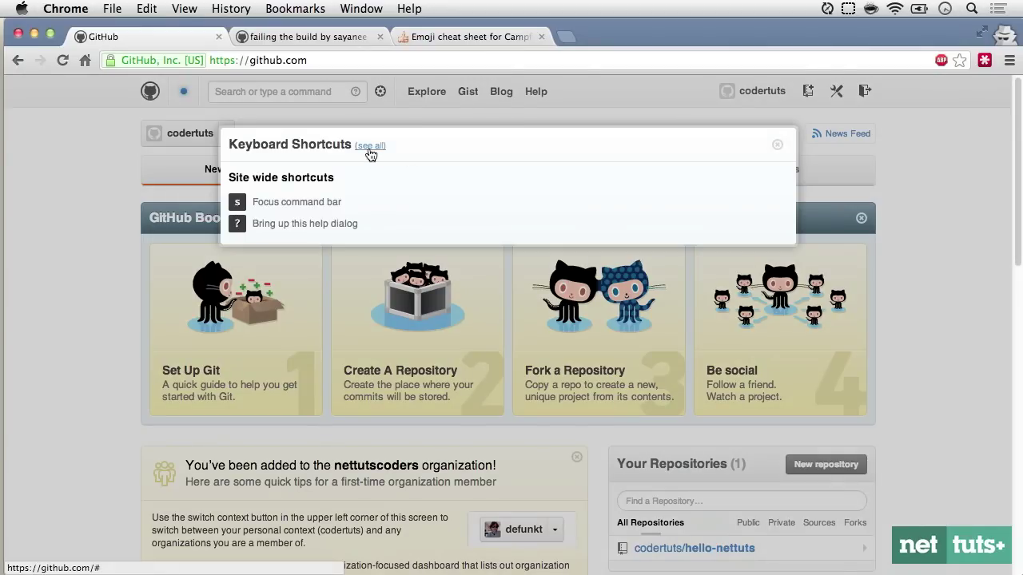
pyautogui.click(370, 146)
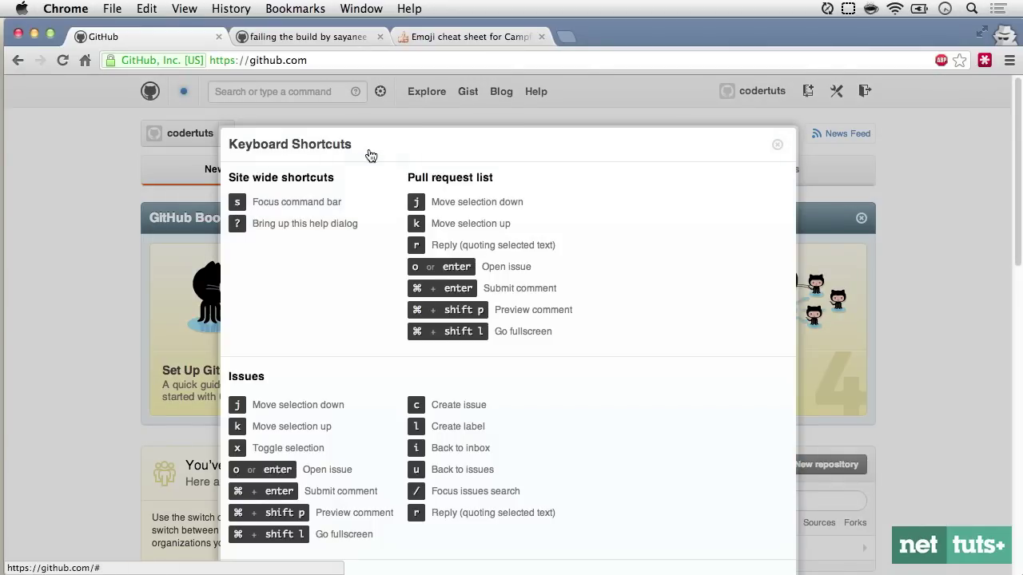
pyautogui.scroll(-1, 551, 281)
pyautogui.scroll(-8, 551, 281)
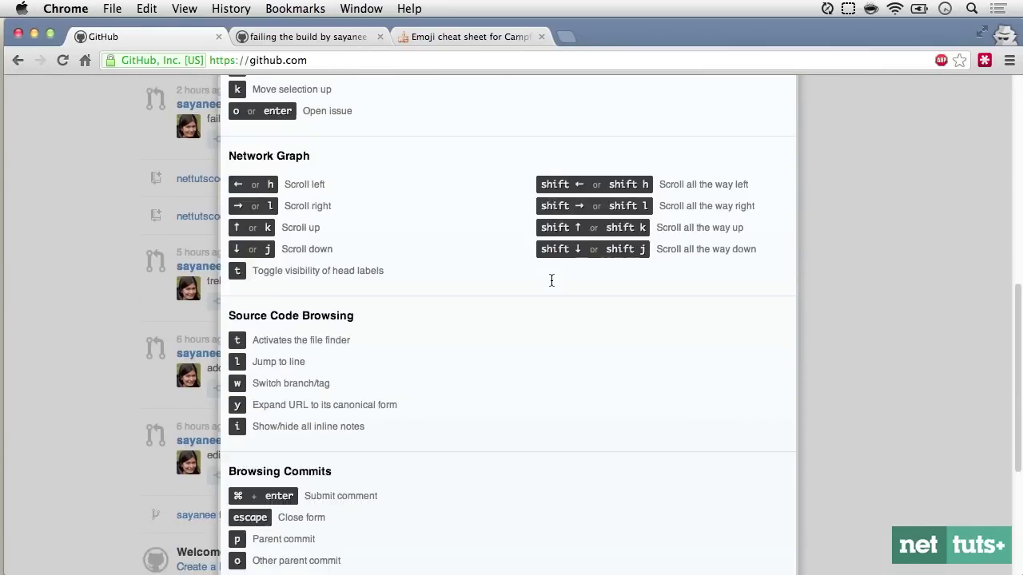
pyautogui.hotkey('ctrl', 'Tab')
pyautogui.write('thanks ')
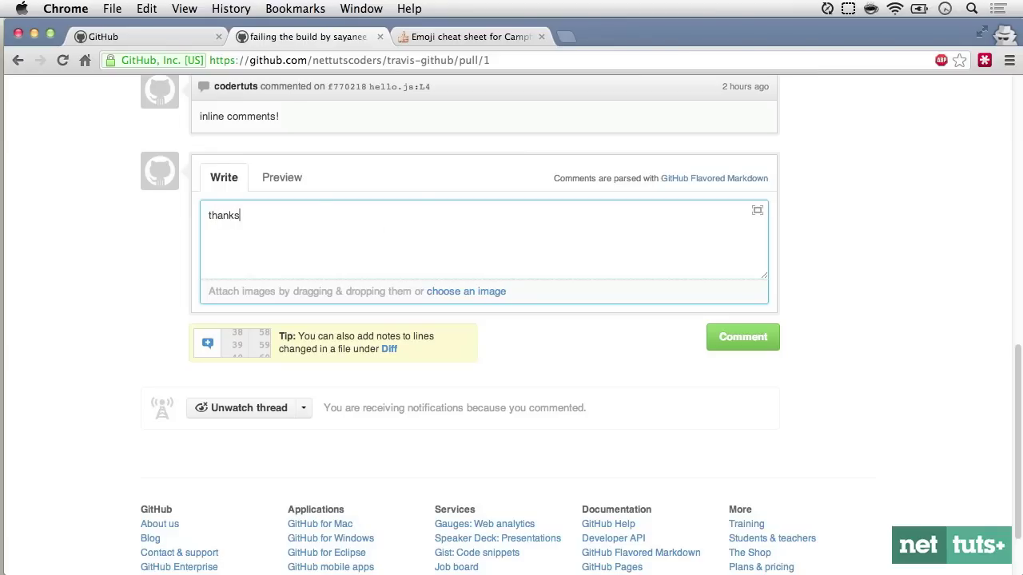
pyautogui.write('@m')
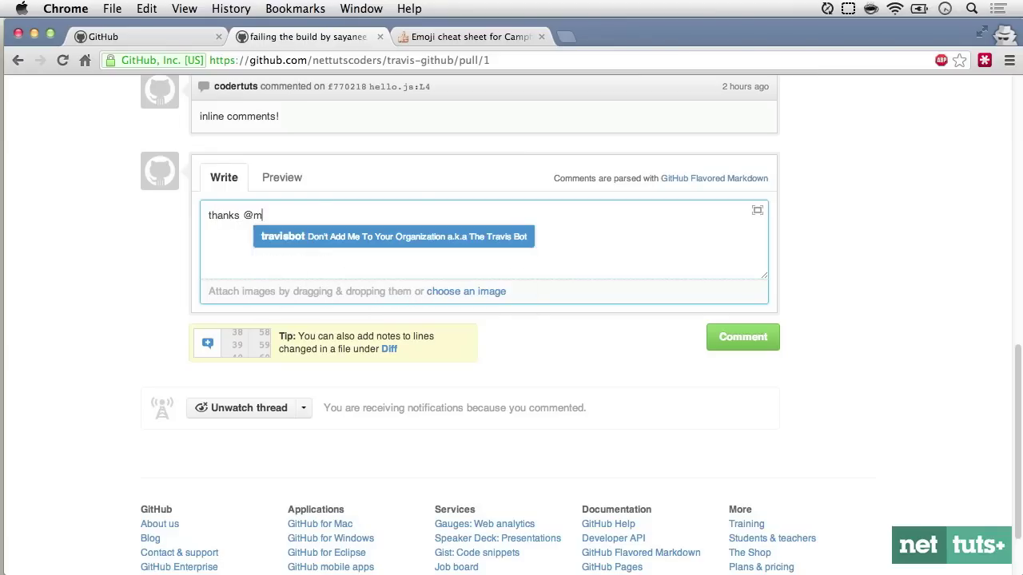
pyautogui.write('ettuts listener!')
pyautogui.press('Return')
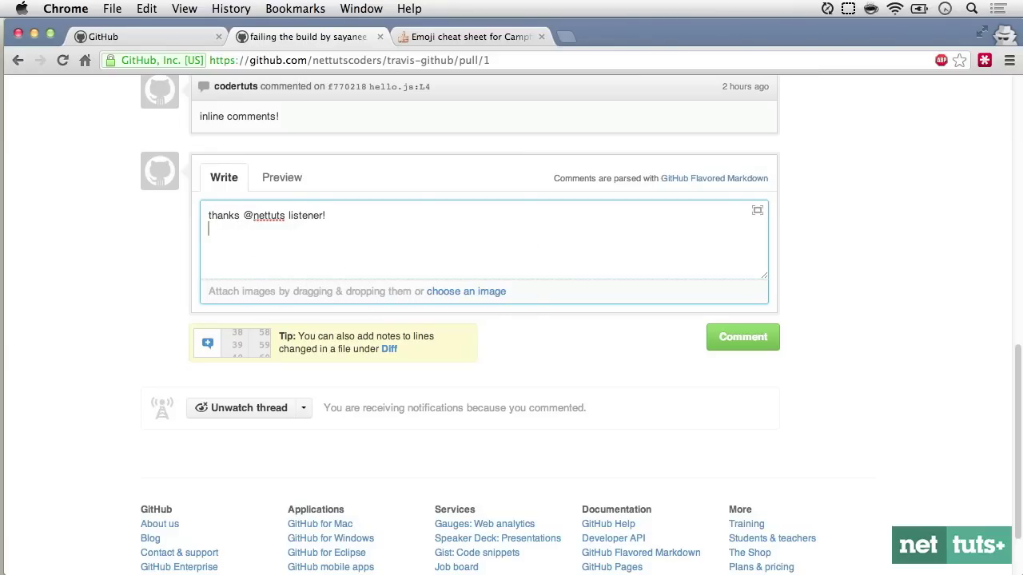
pyautogui.write(':+1: :smile: :co')
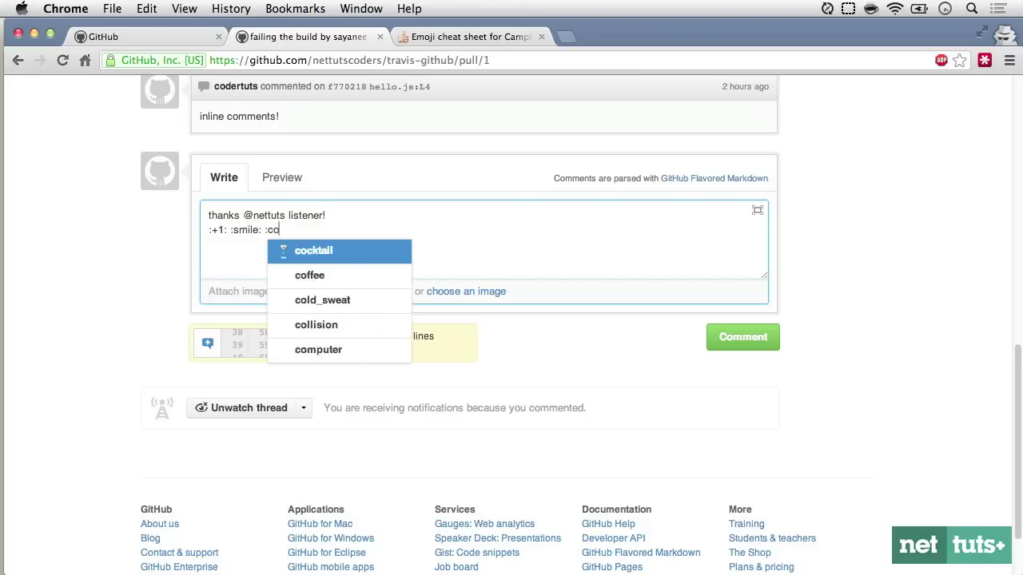
pyautogui.write('mputer: :ok_hand:')
pyautogui.press('super+Return')
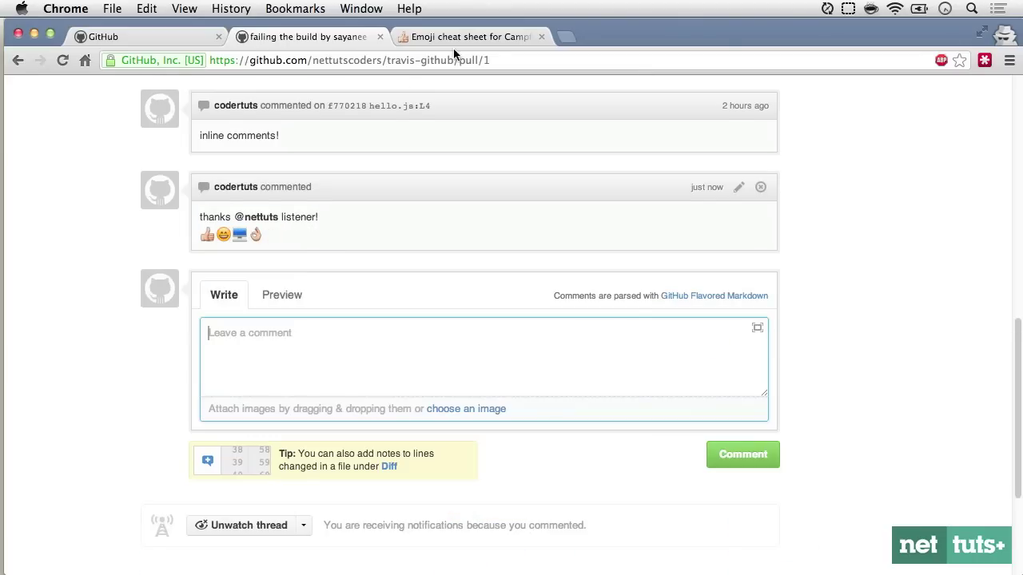
pyautogui.scroll(-1, 417, 228)
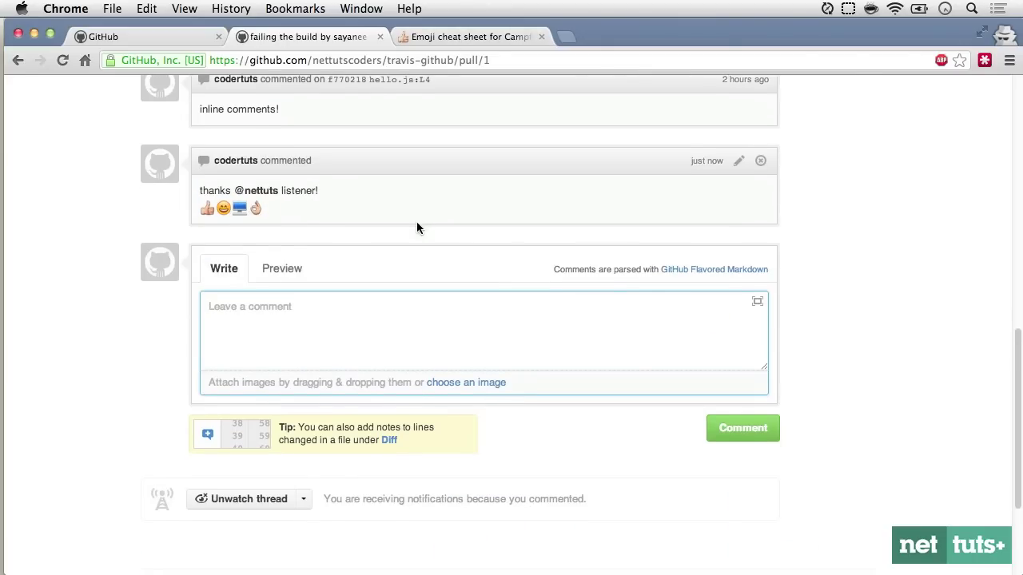